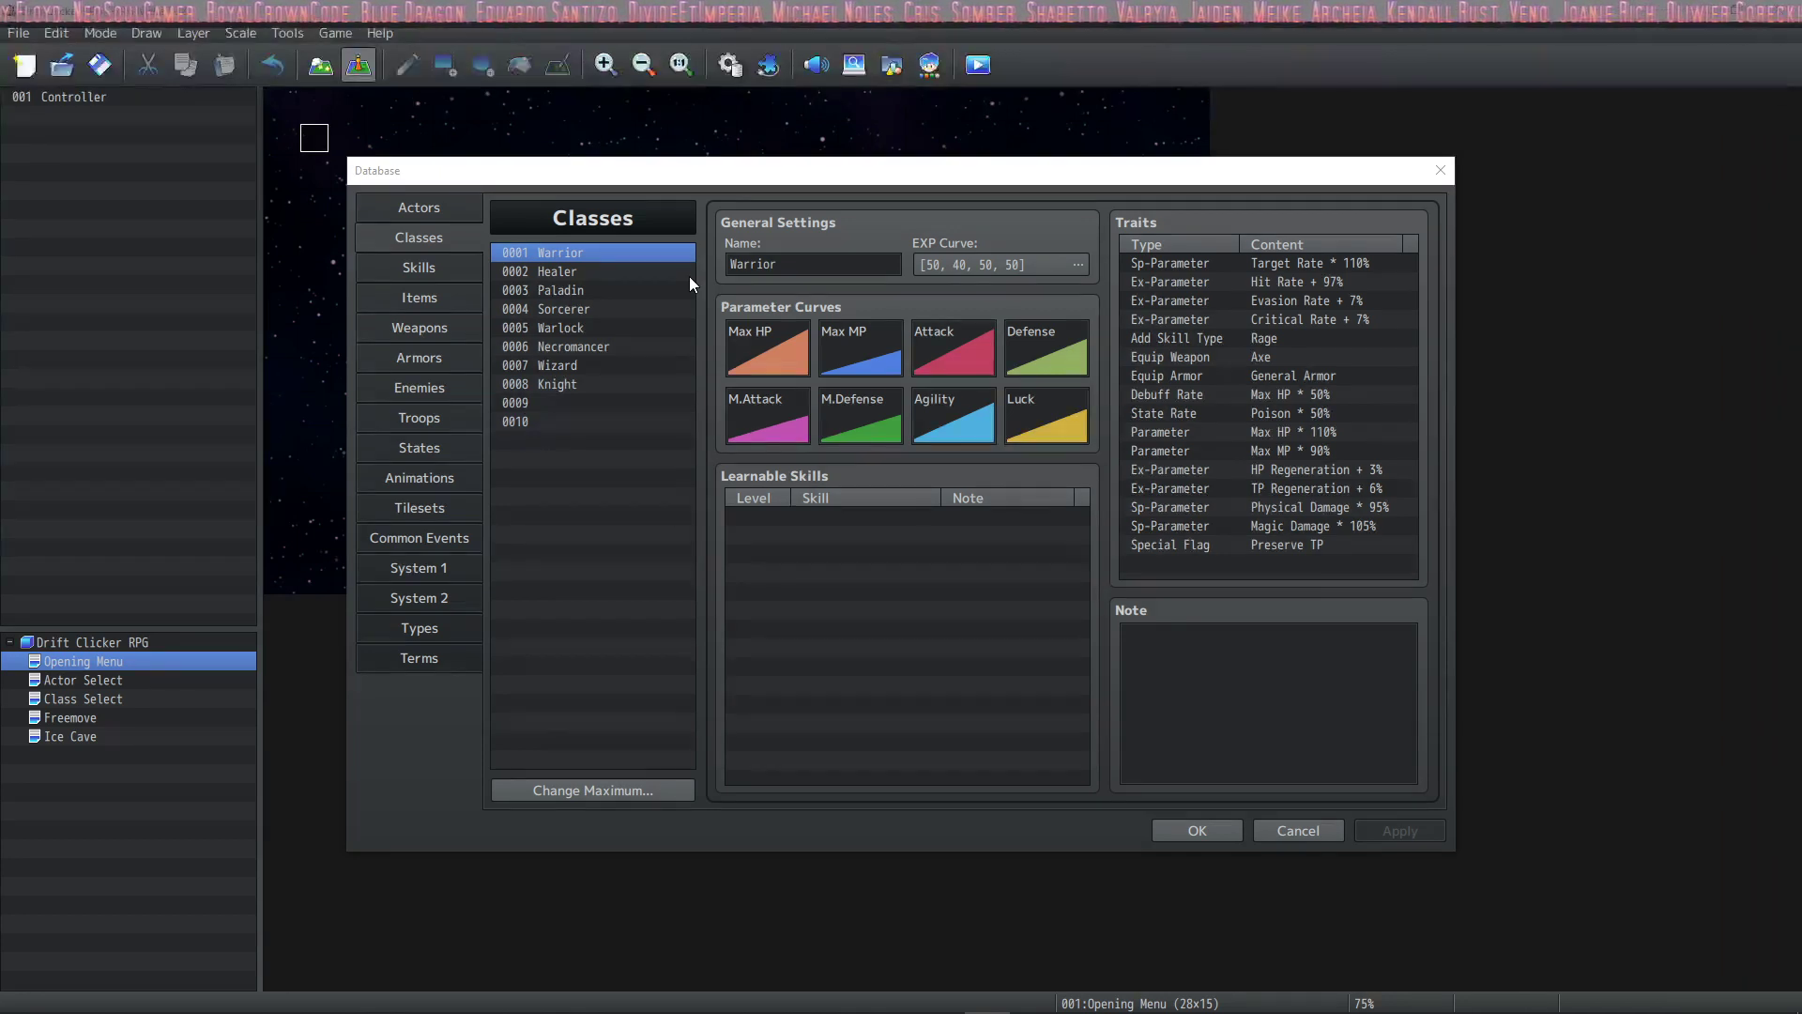
- Flip back and forth between the Skills and Classes lists in the Database
left_click(384, 271)
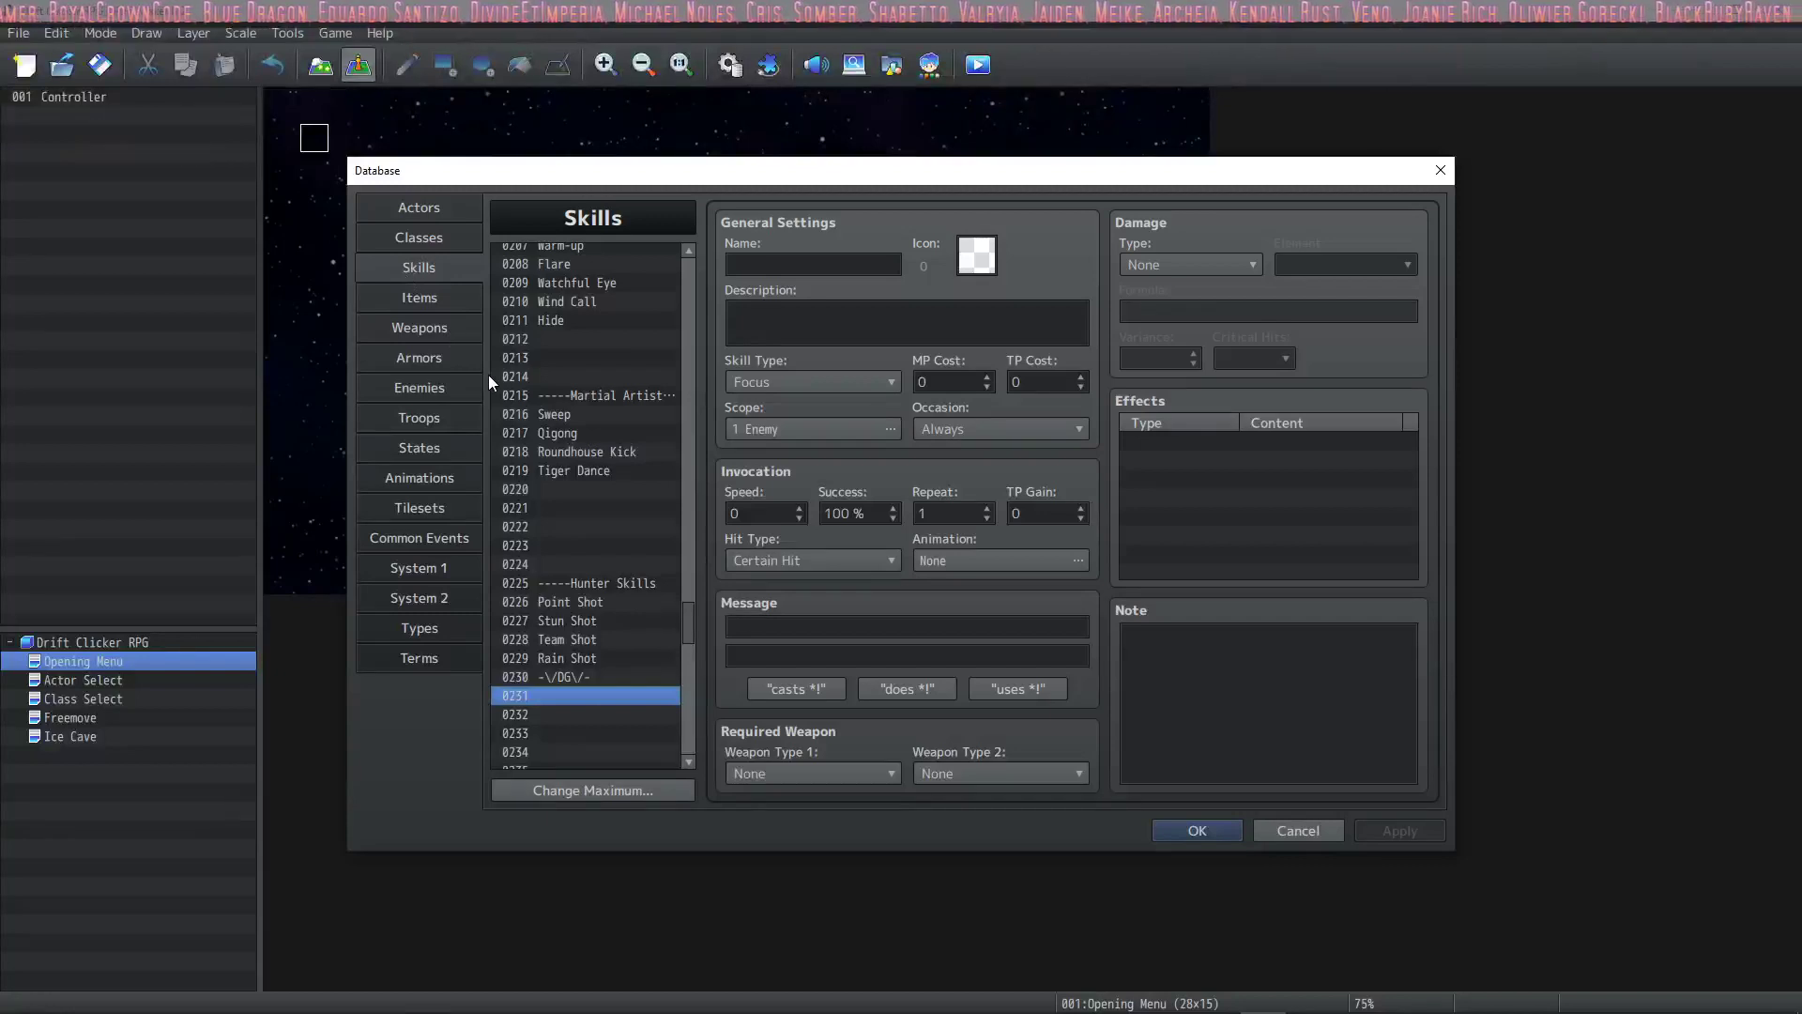
scroll(507, 376, "down", 2)
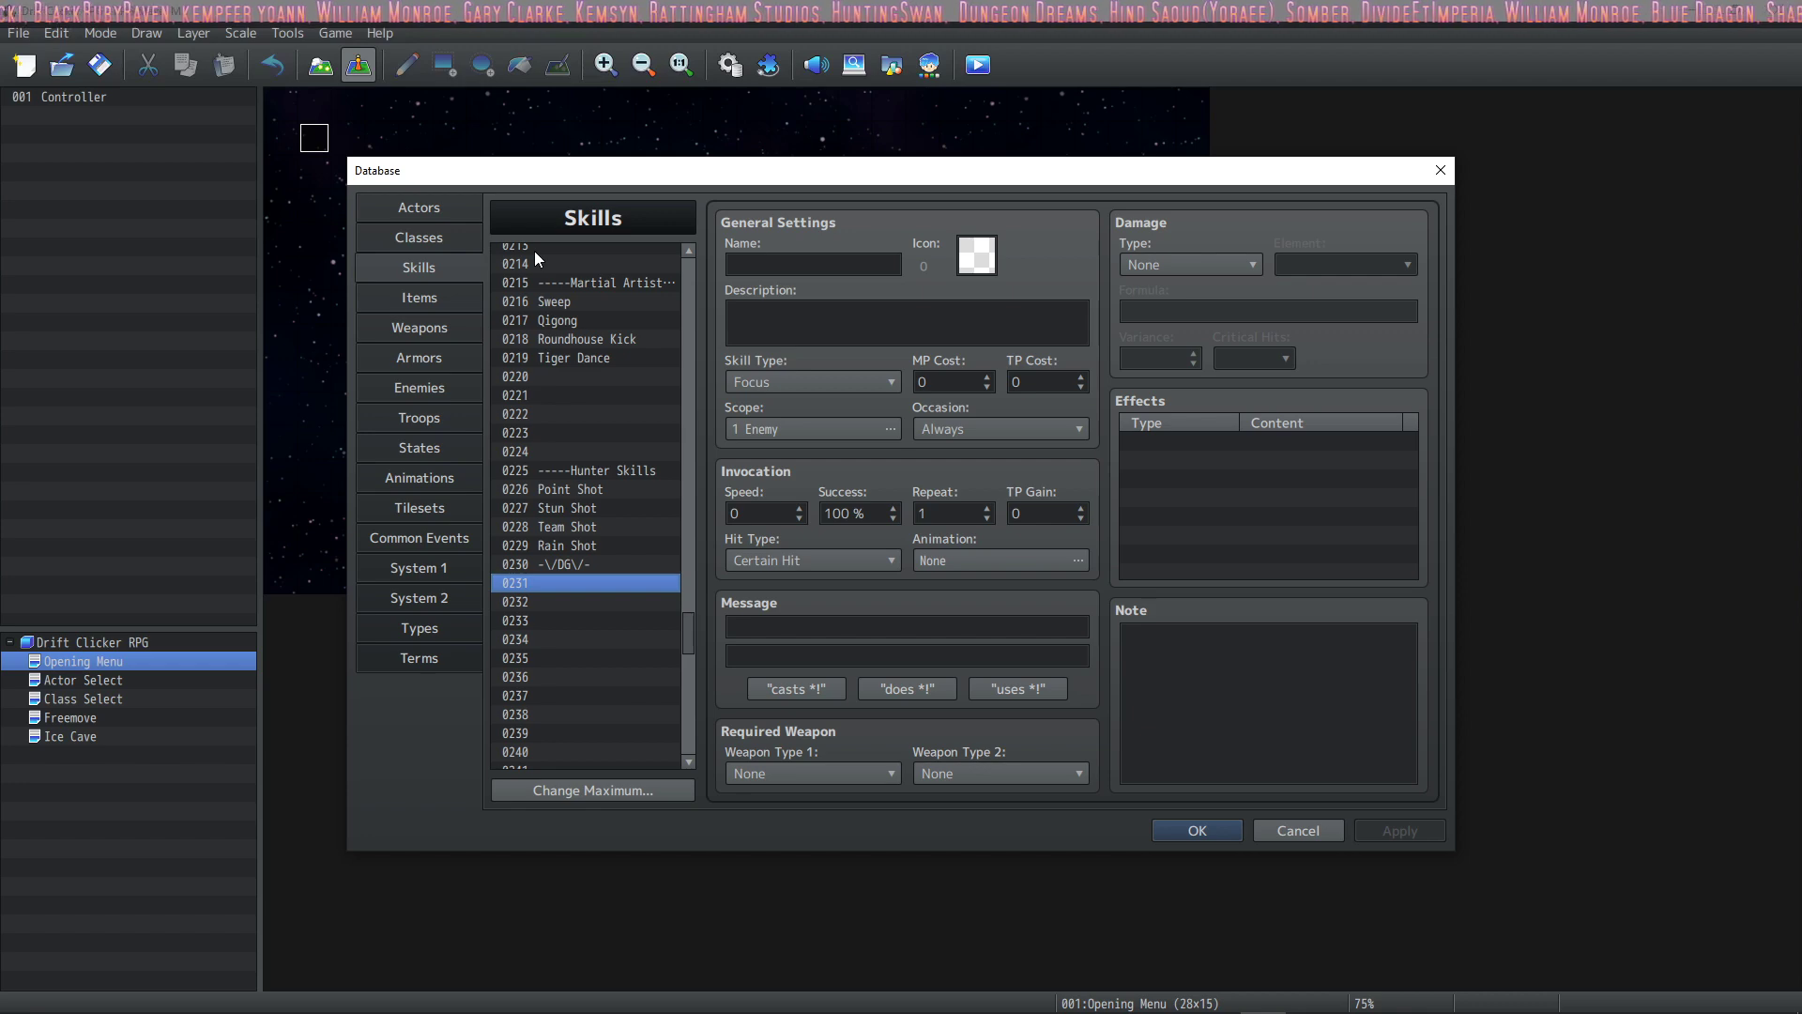
left_click(419, 237)
left_click(419, 267)
left_click(419, 237)
left_click(430, 271)
left_click(439, 241)
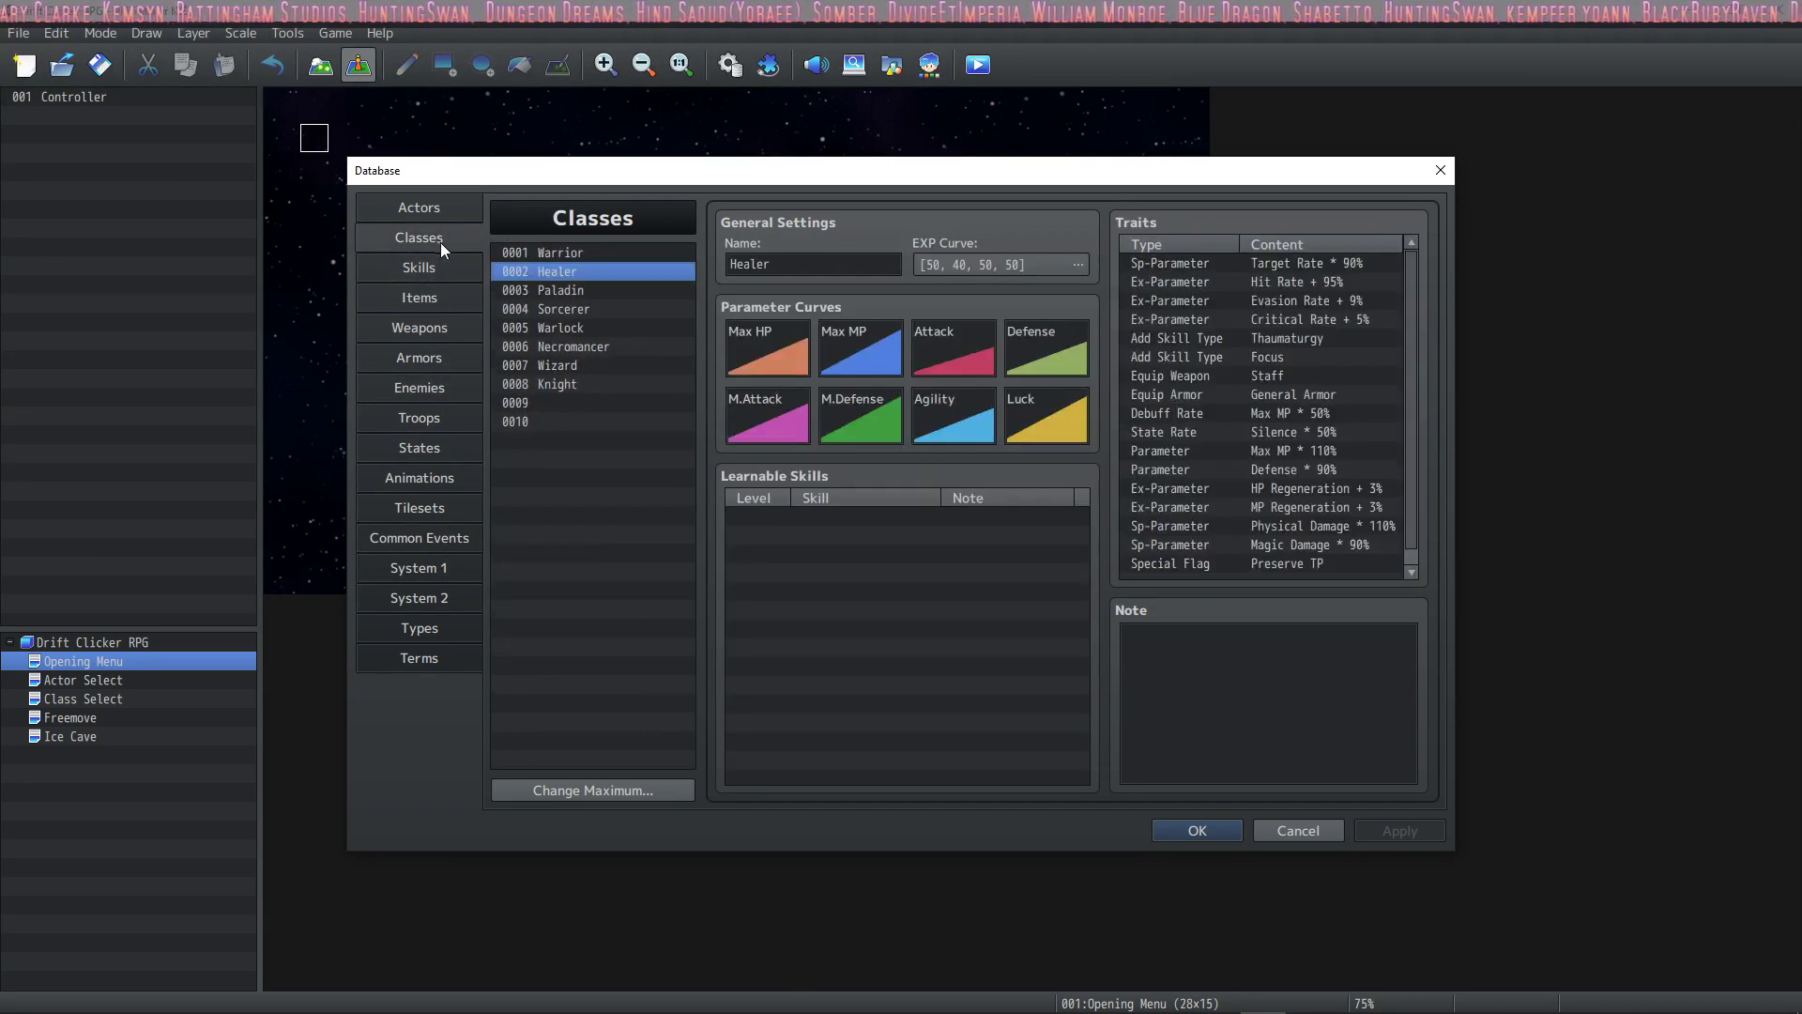
- Review the Paladin and Warrior class settings, then return to Skills at 0231
left_click(593, 290)
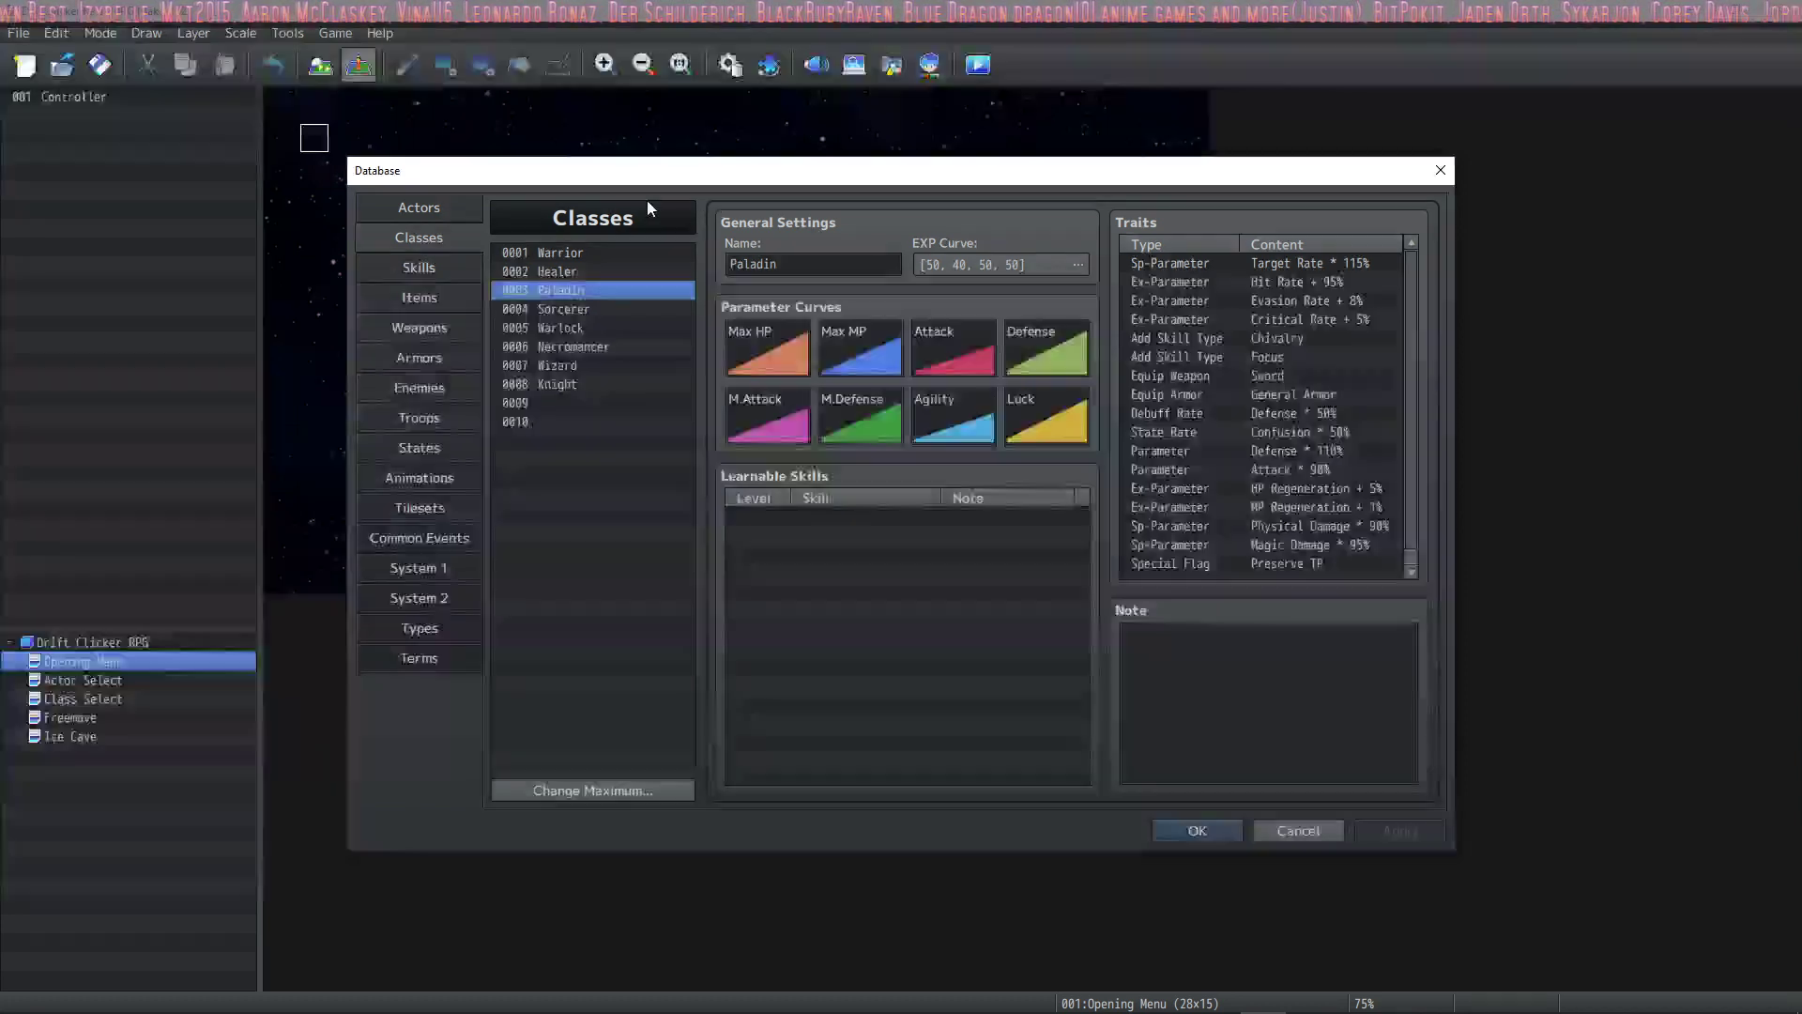
left_click(662, 253)
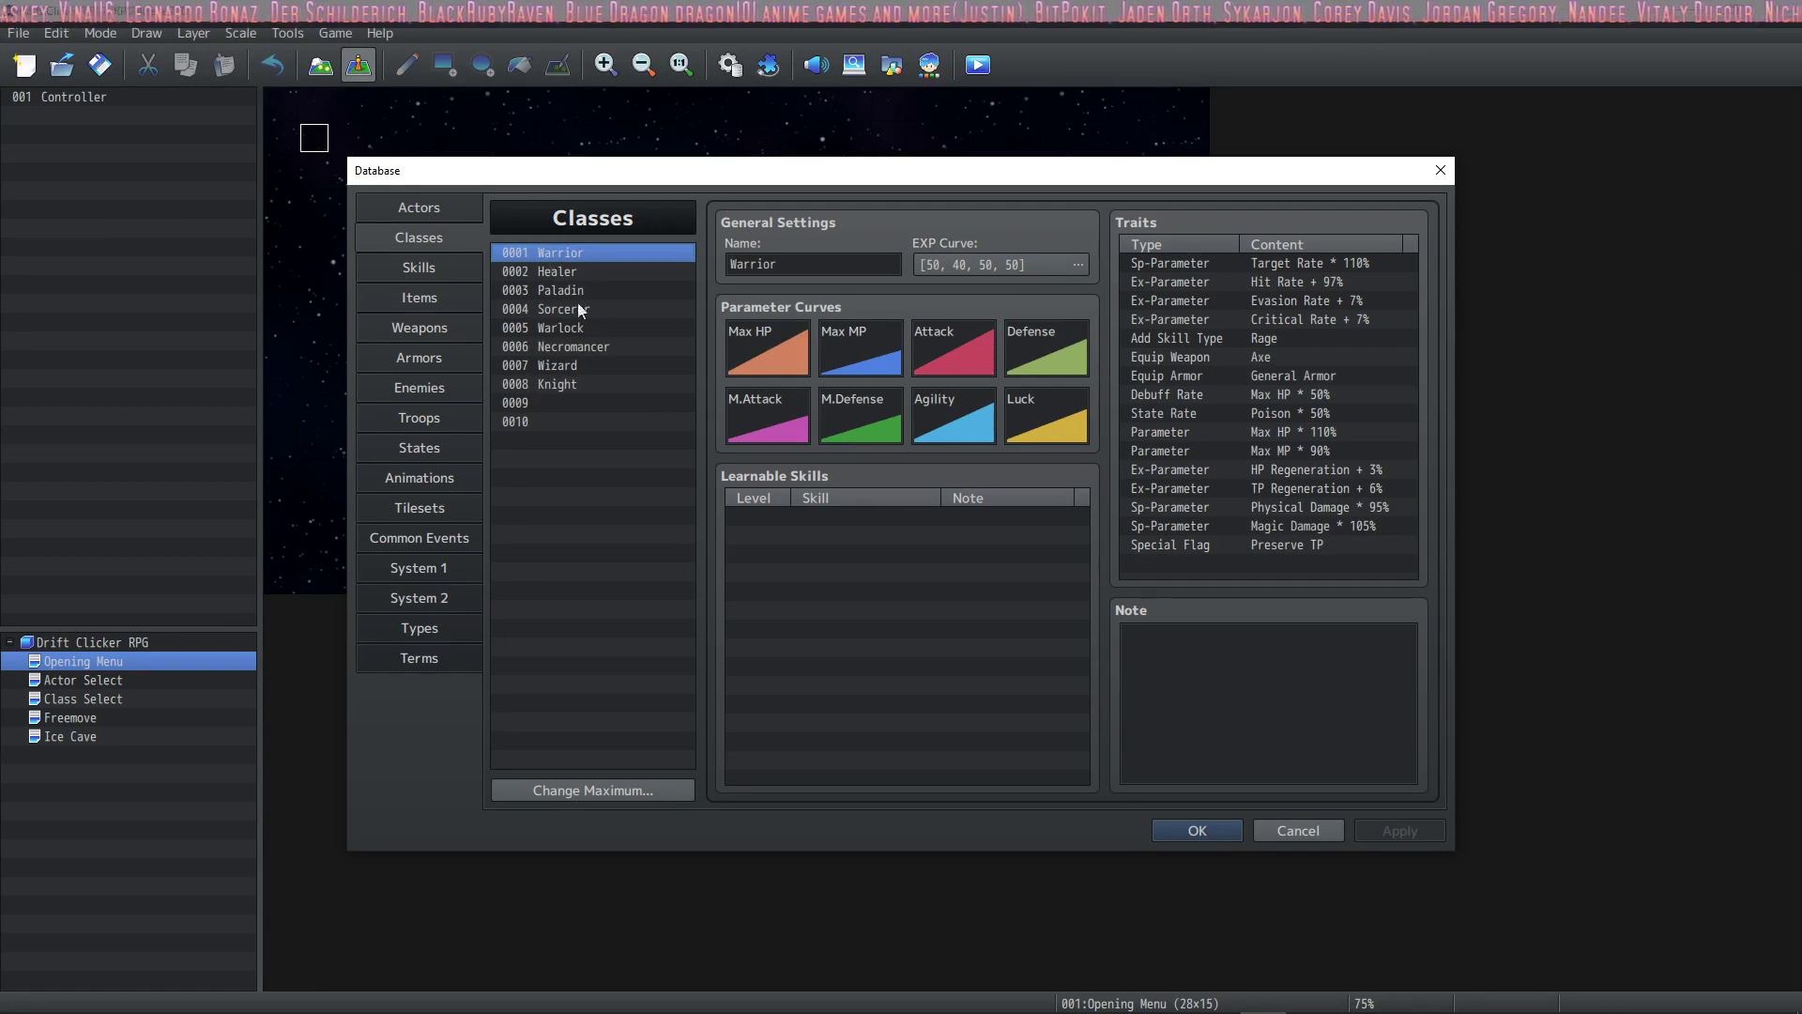
left_click(804, 516)
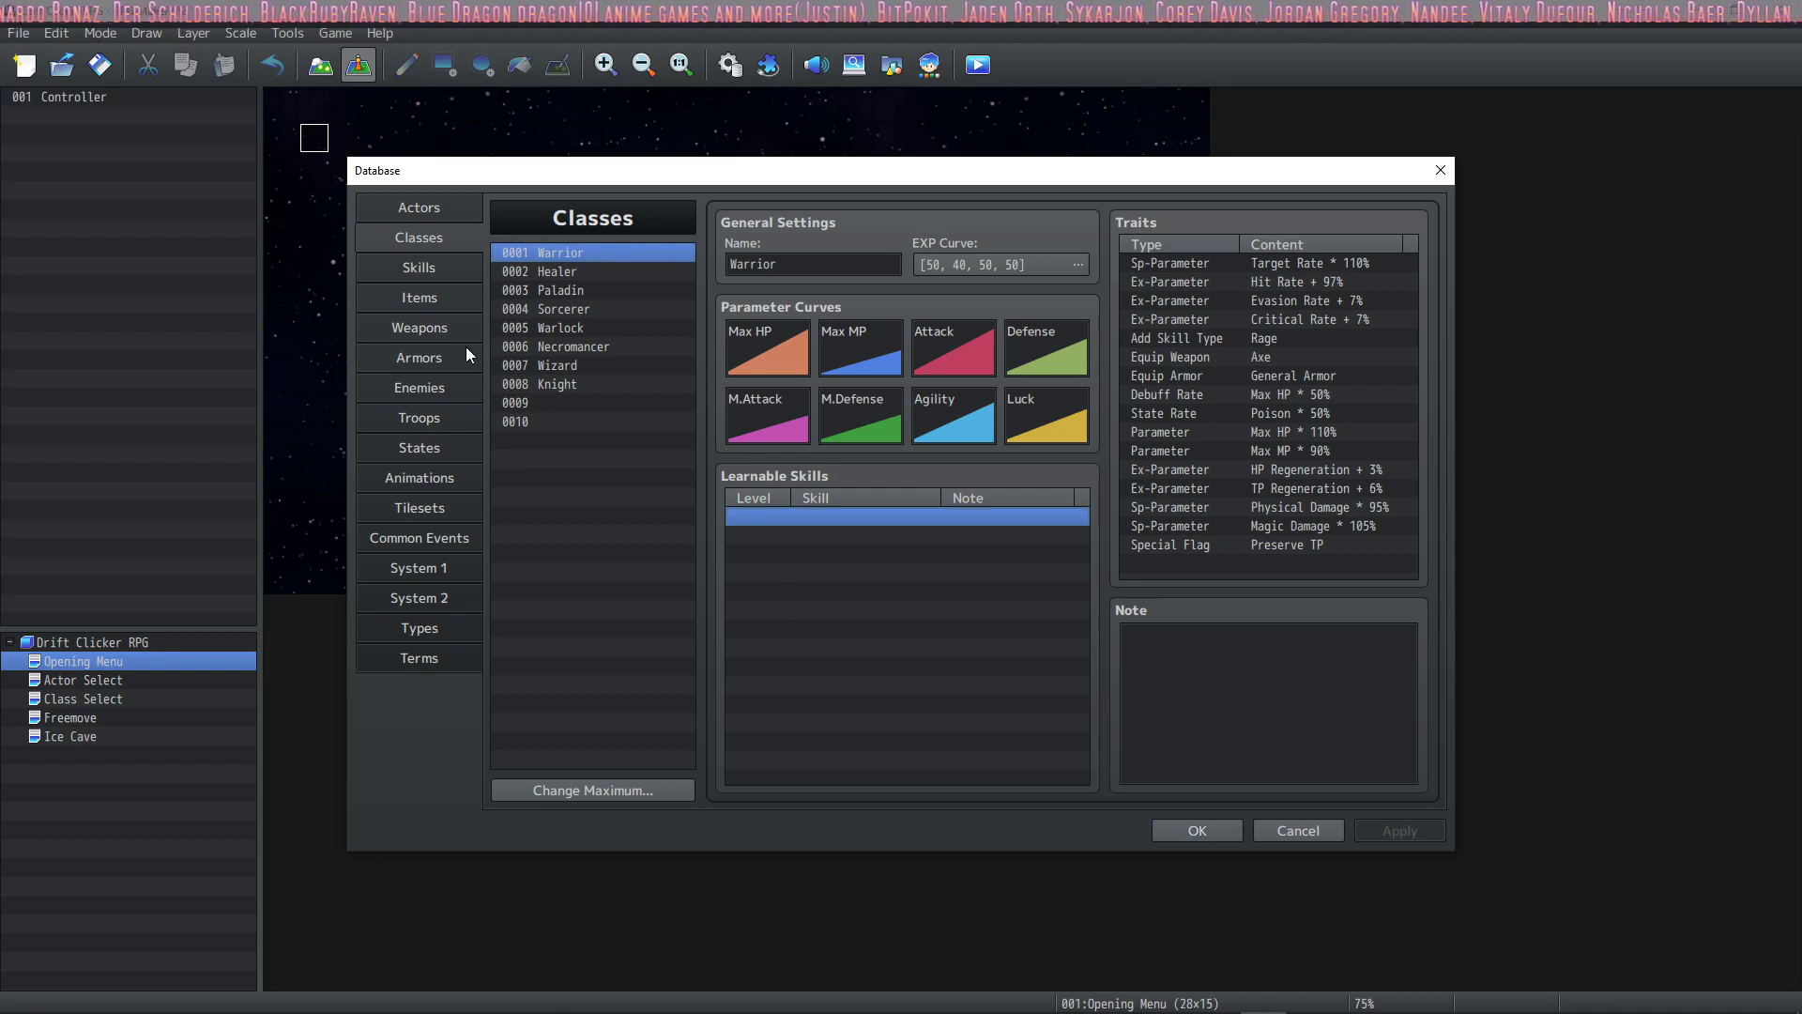
left_click(427, 258)
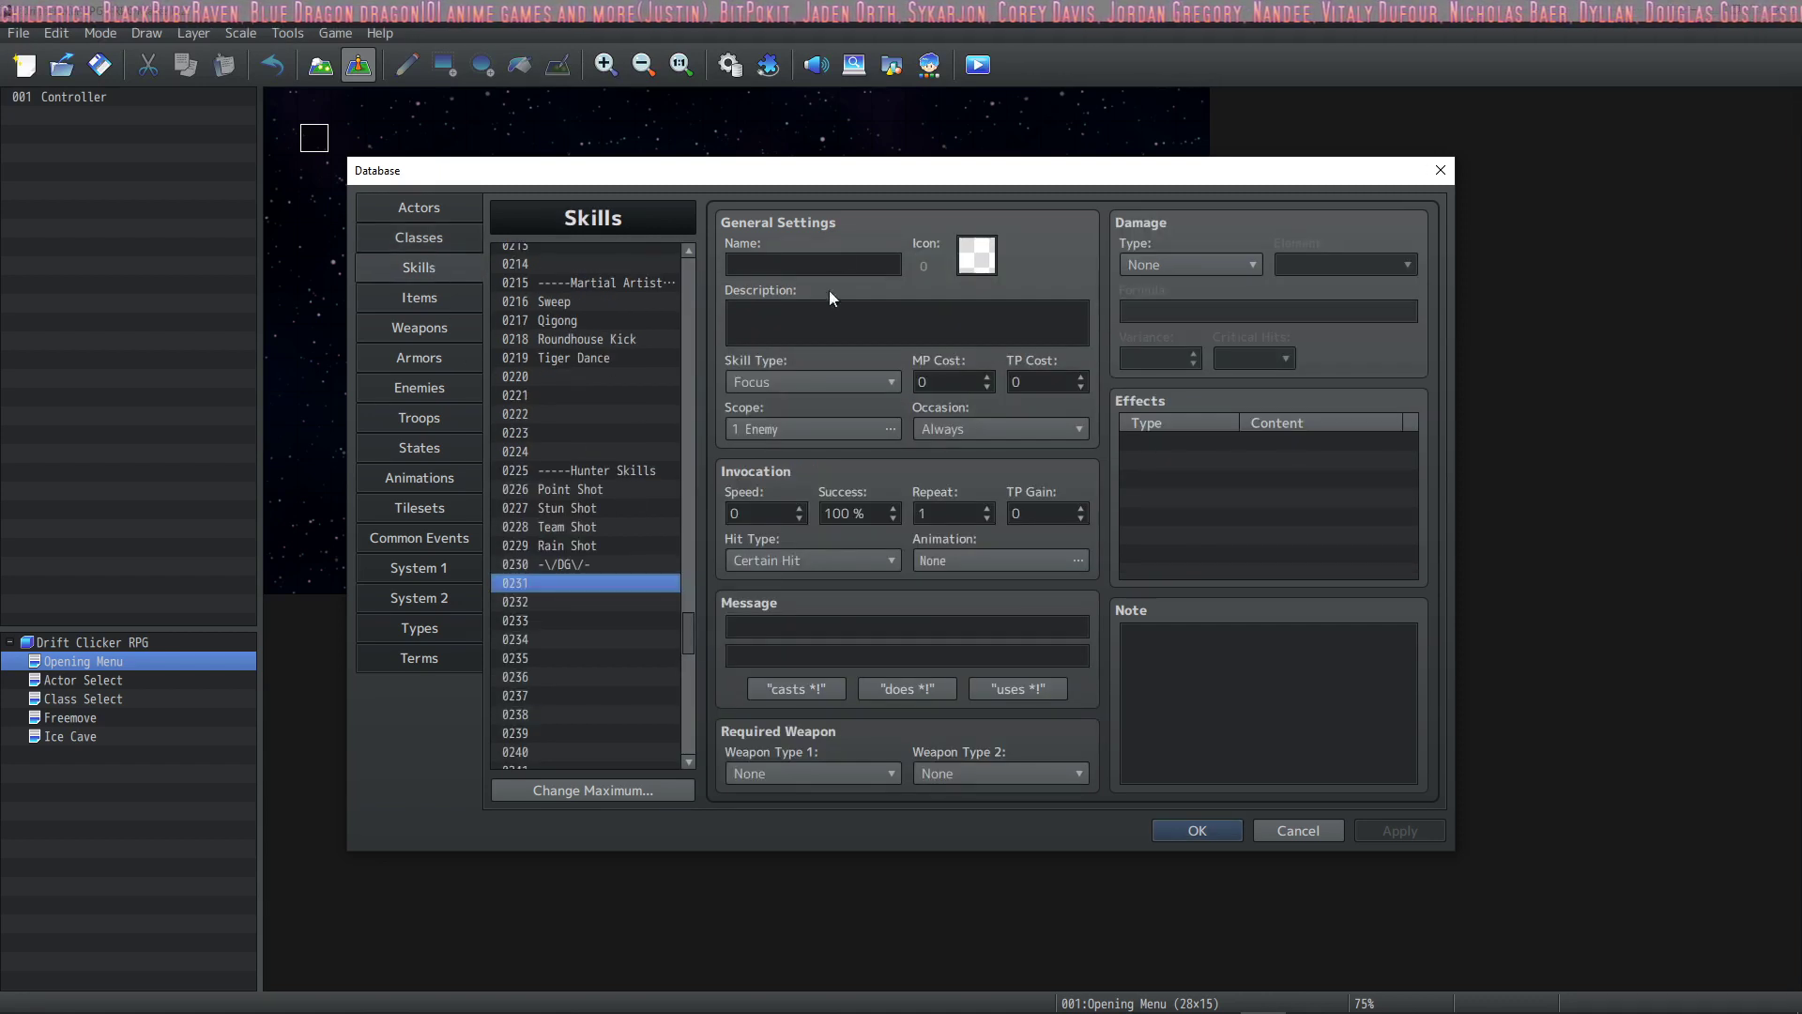
- Give skill 0231 the axe icon (99)
double_click(967, 272)
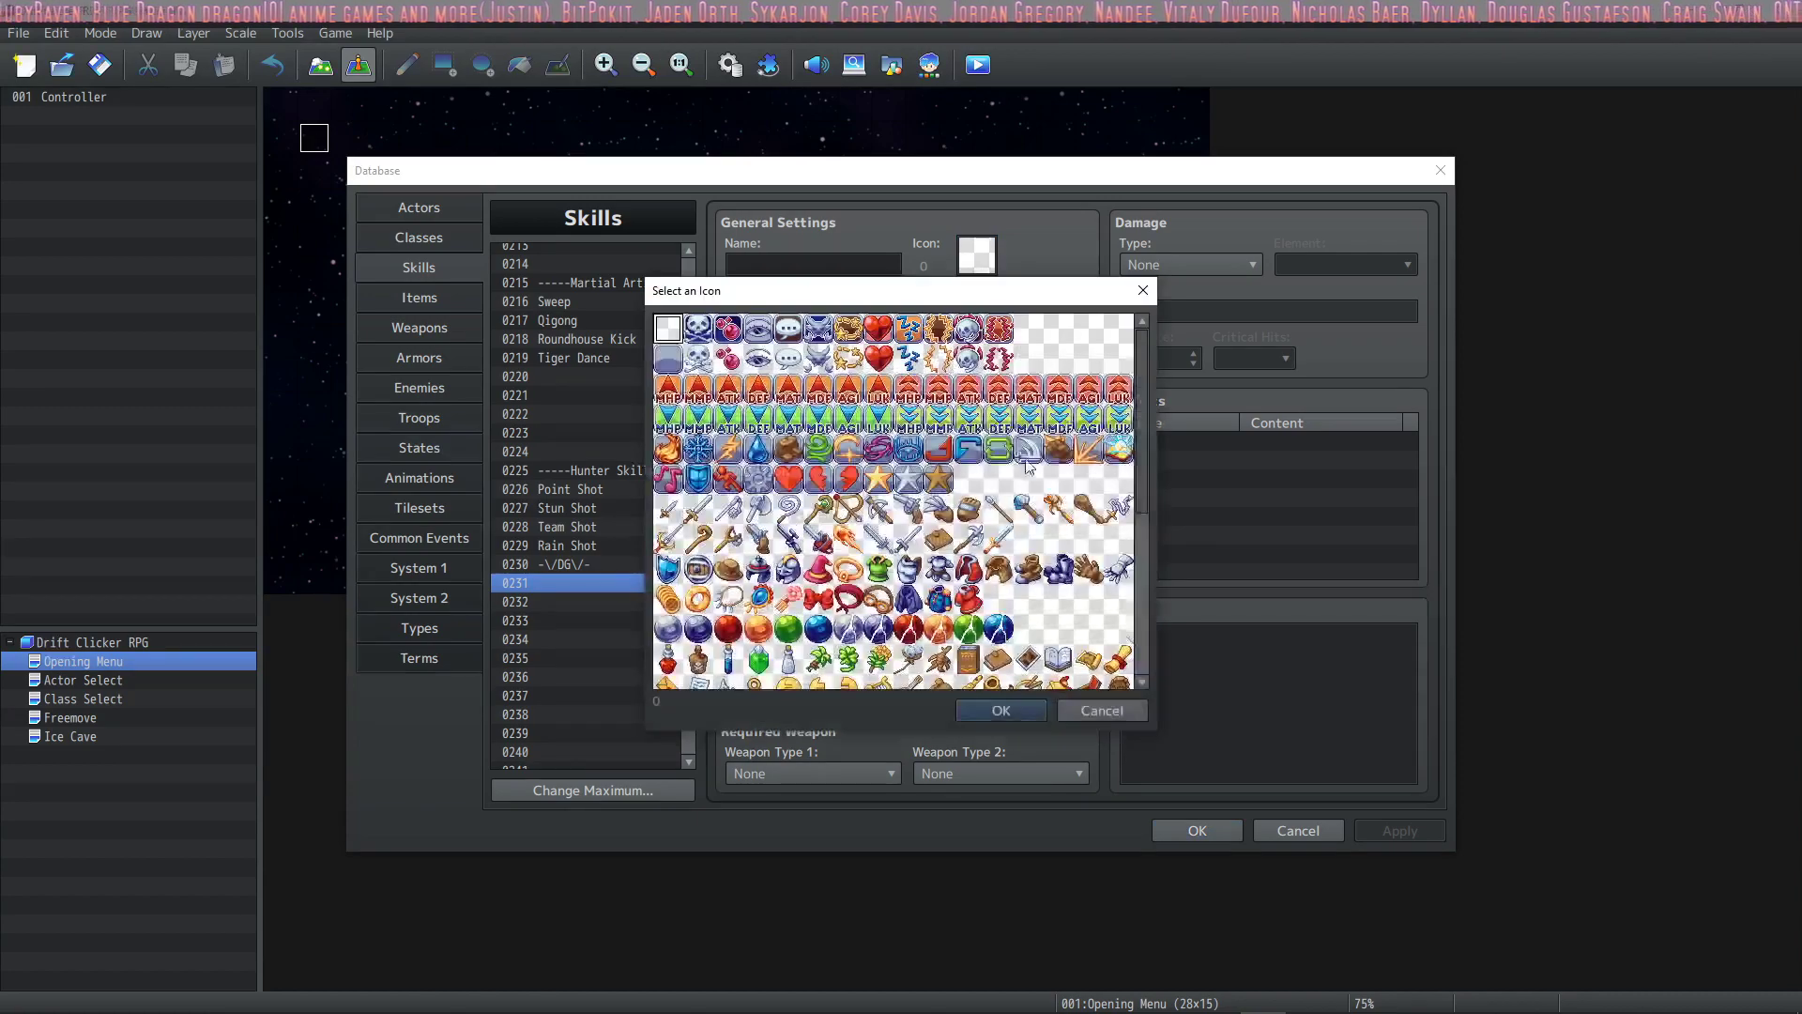
scroll(1027, 432, "down", 5)
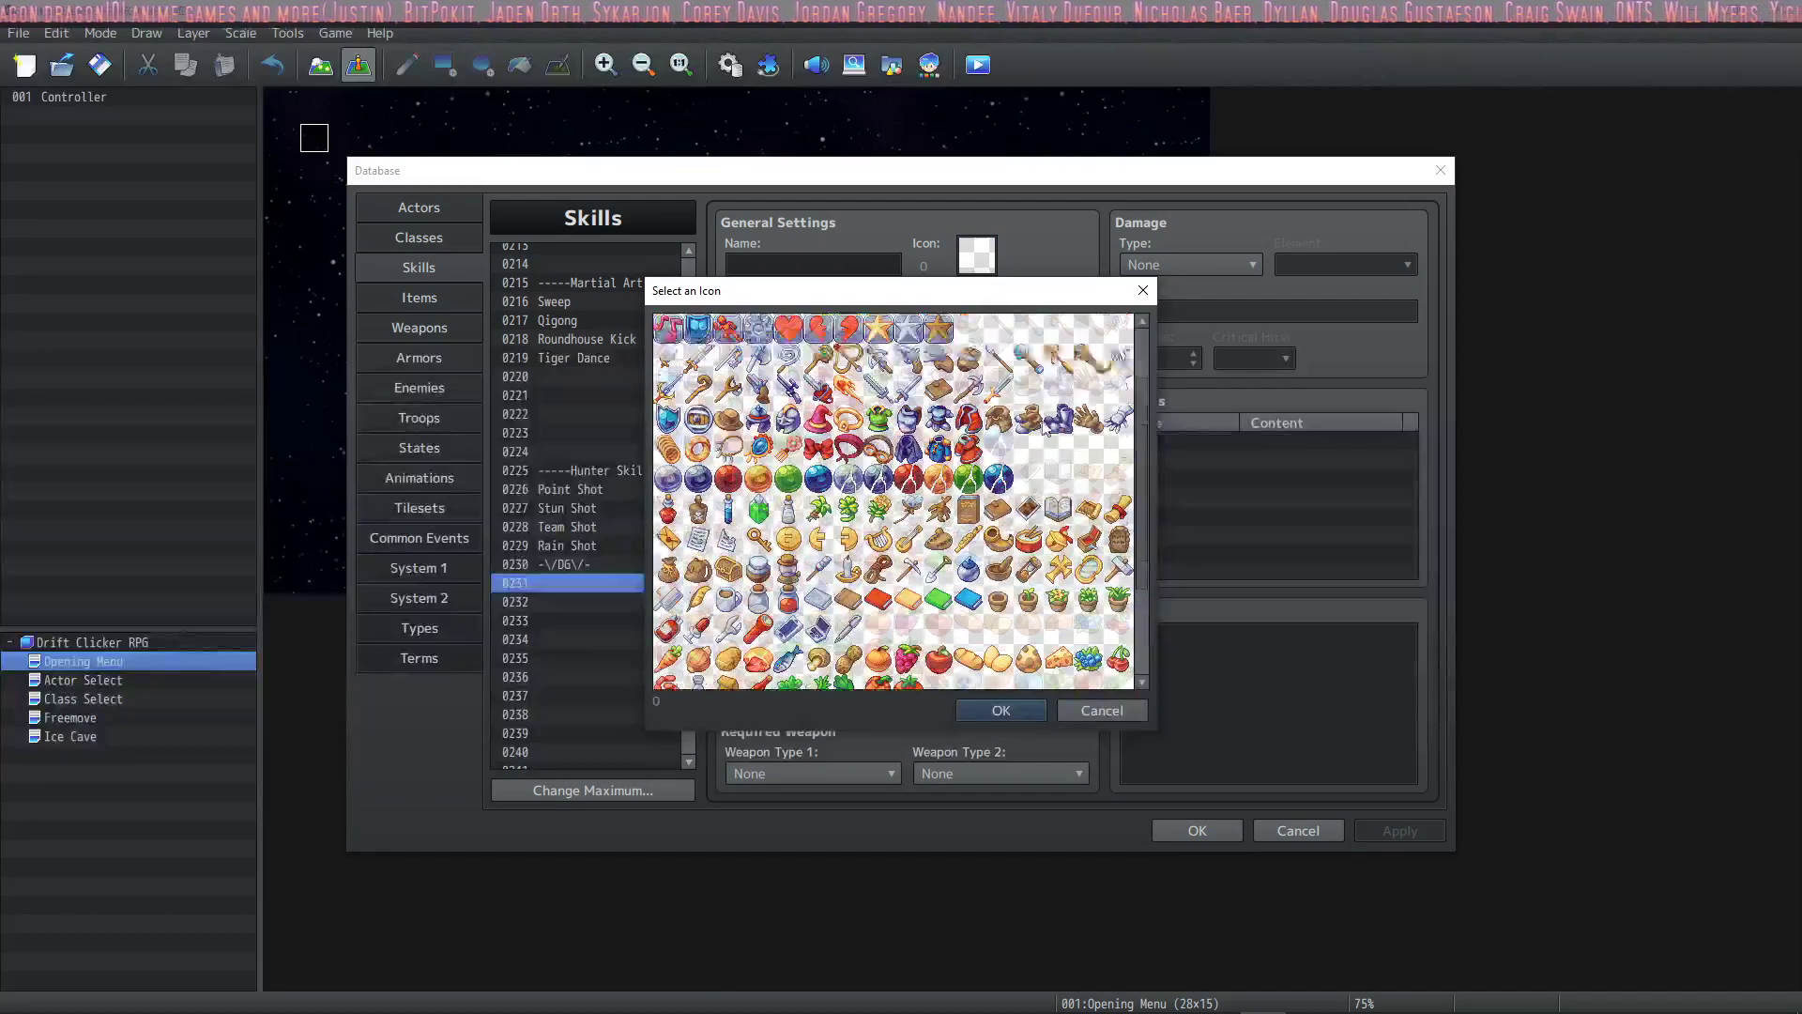
scroll(1027, 432, "up", 5)
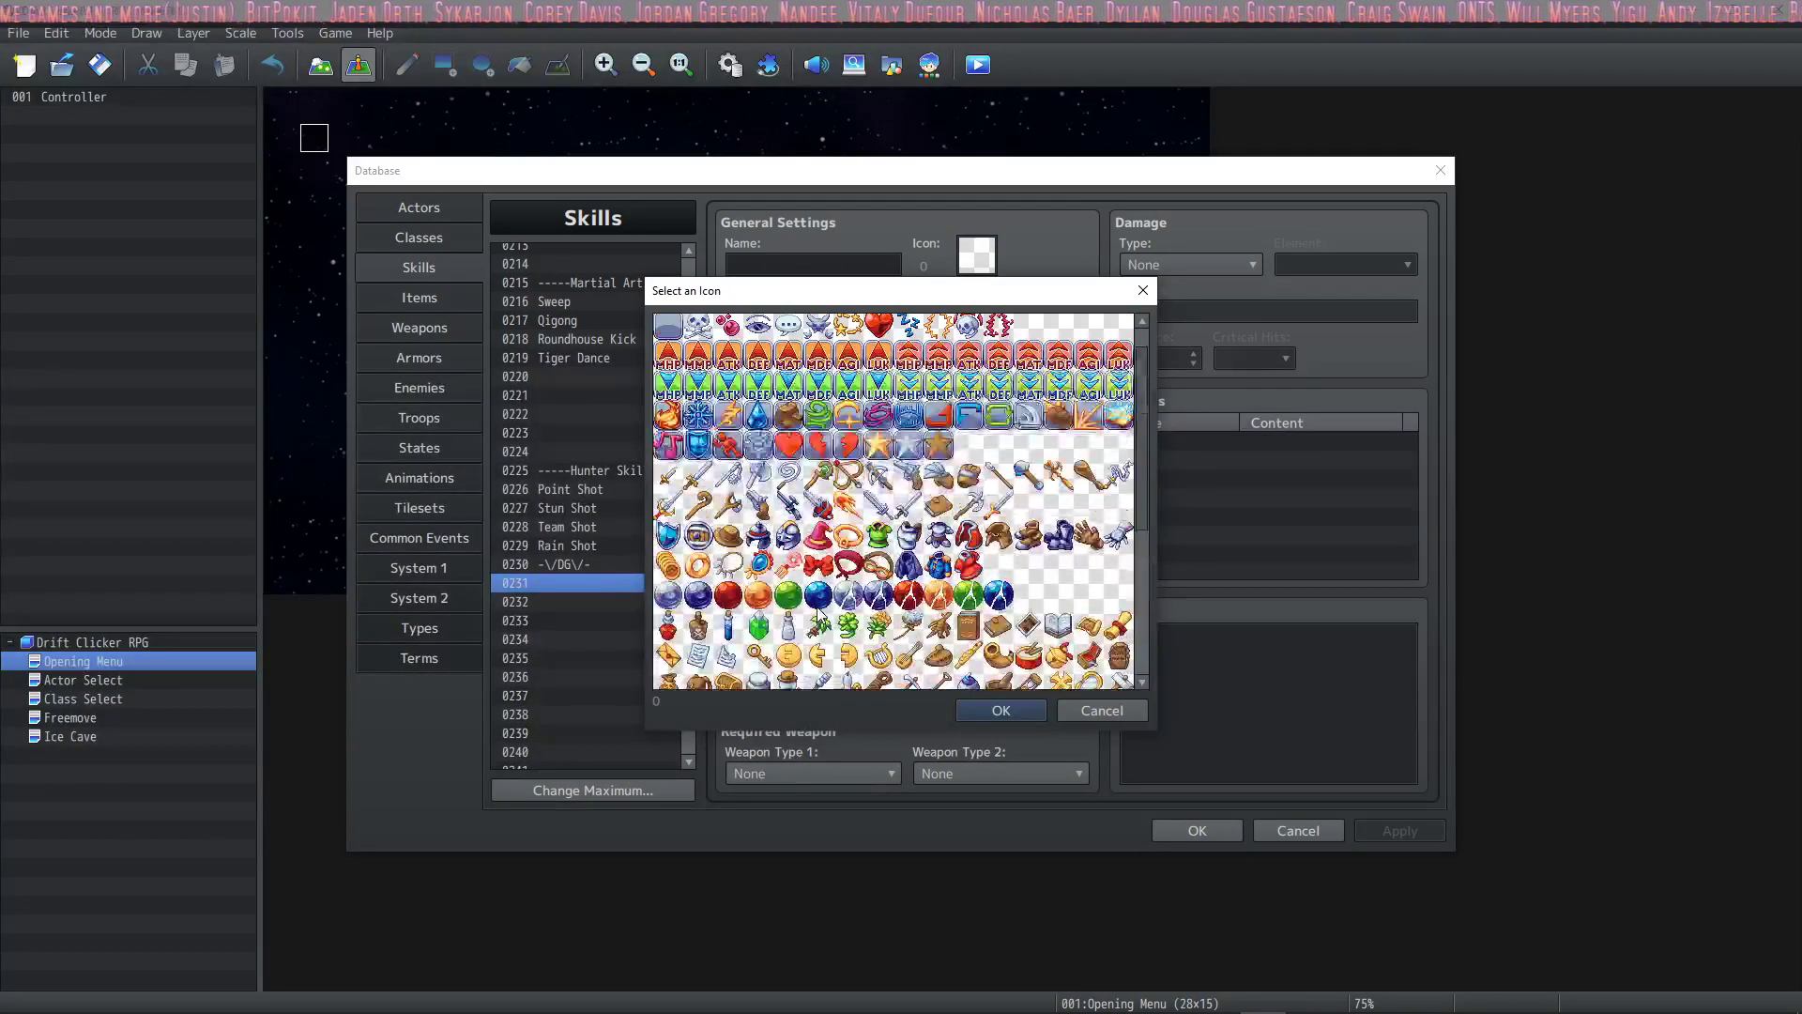
left_click(767, 513)
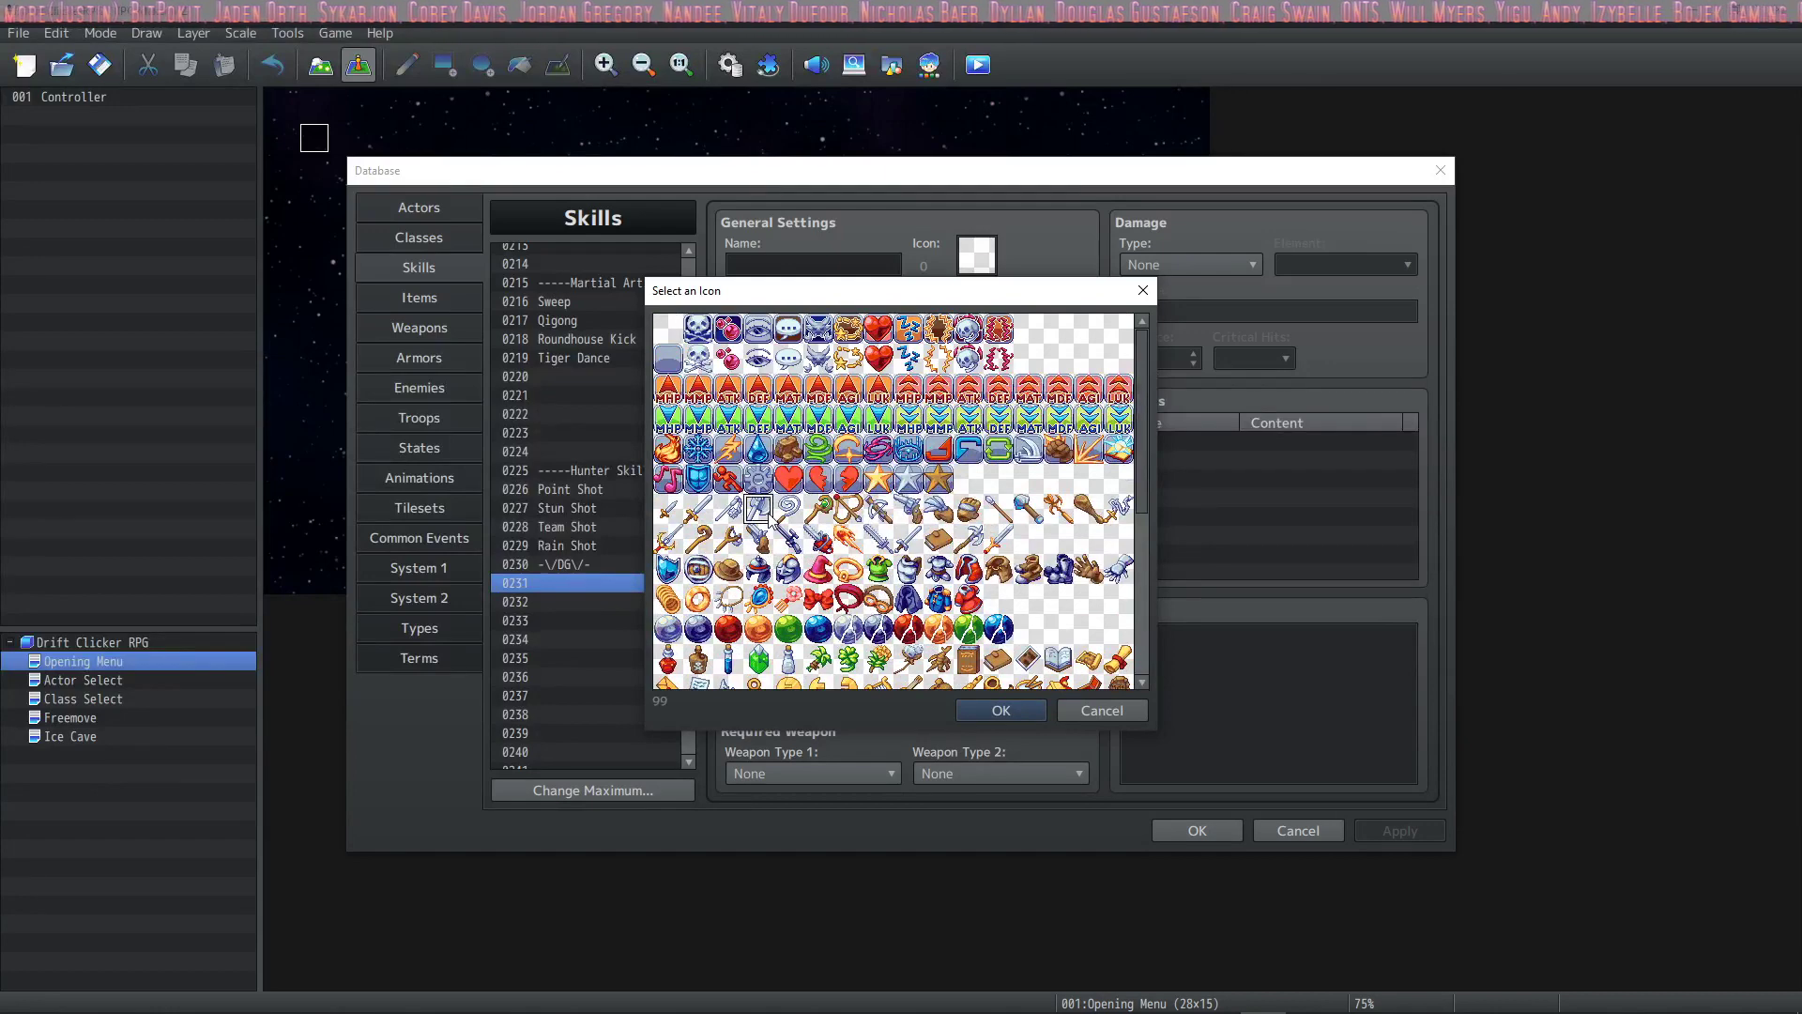
left_click(1012, 708)
- Name skill 0231 'Enraged Axe'
left_click(773, 262)
type("Enraged Axe")
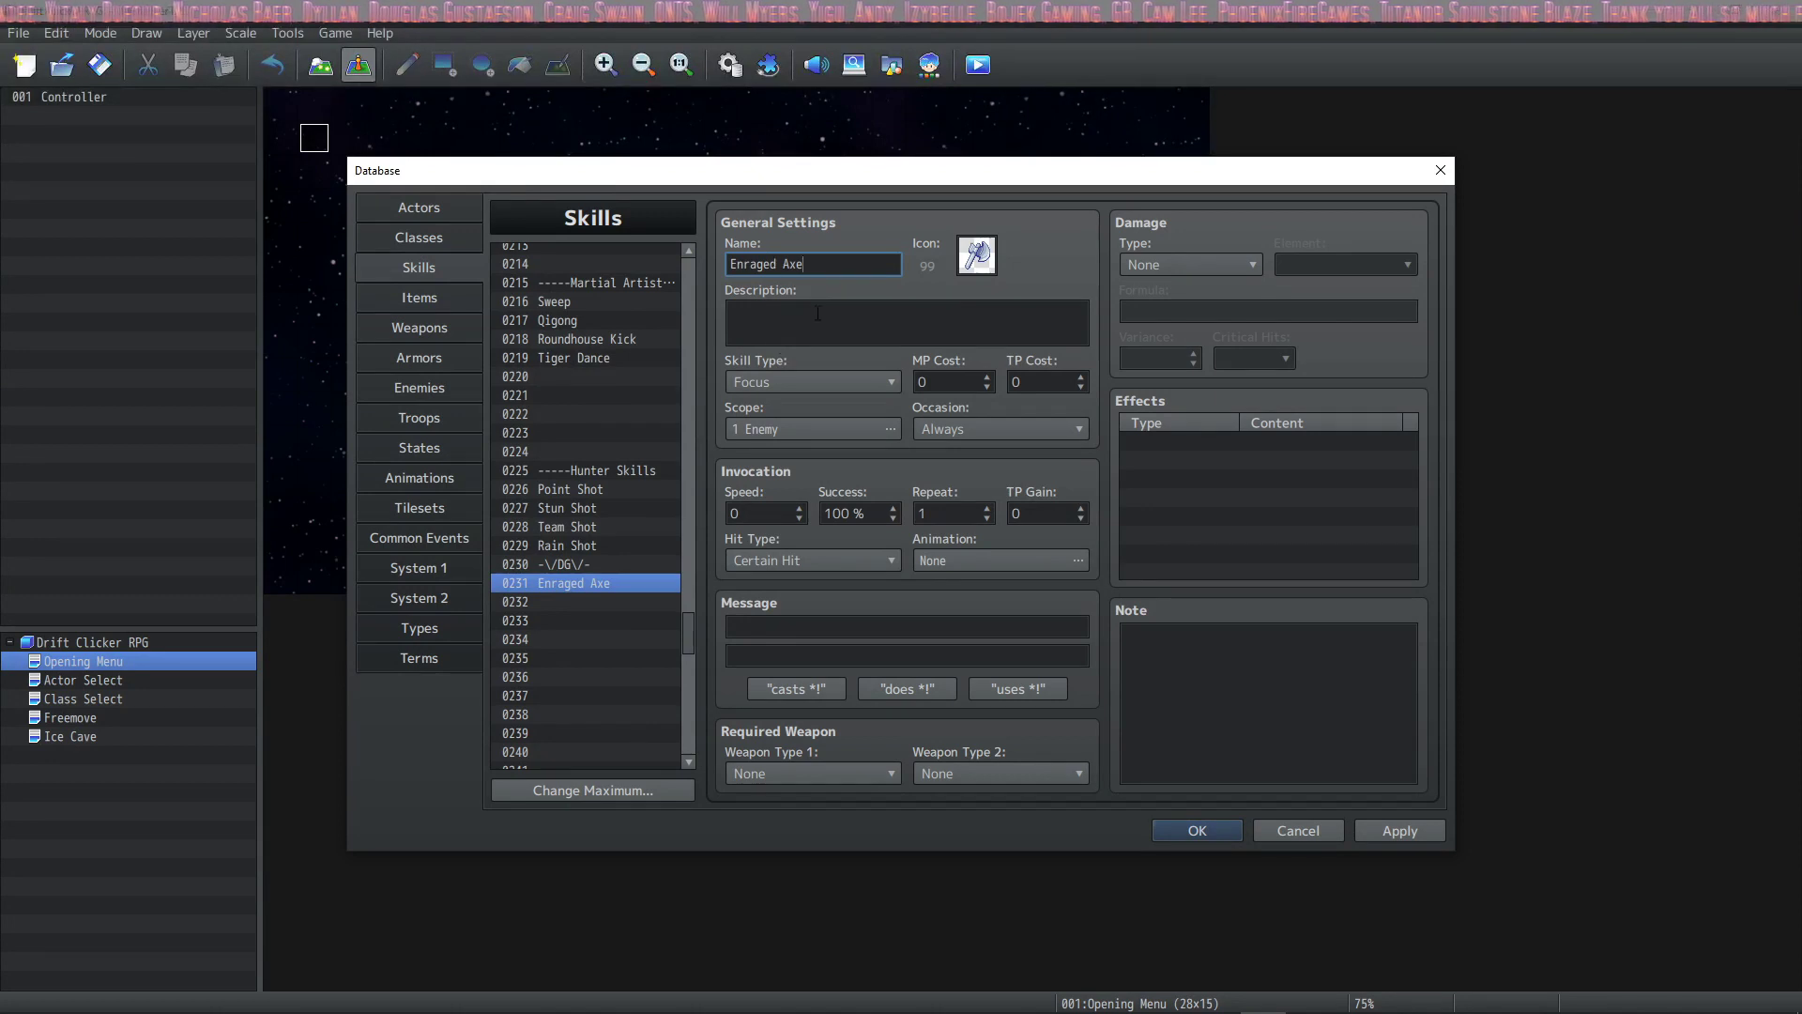
scroll(1171, 256, "down", 1)
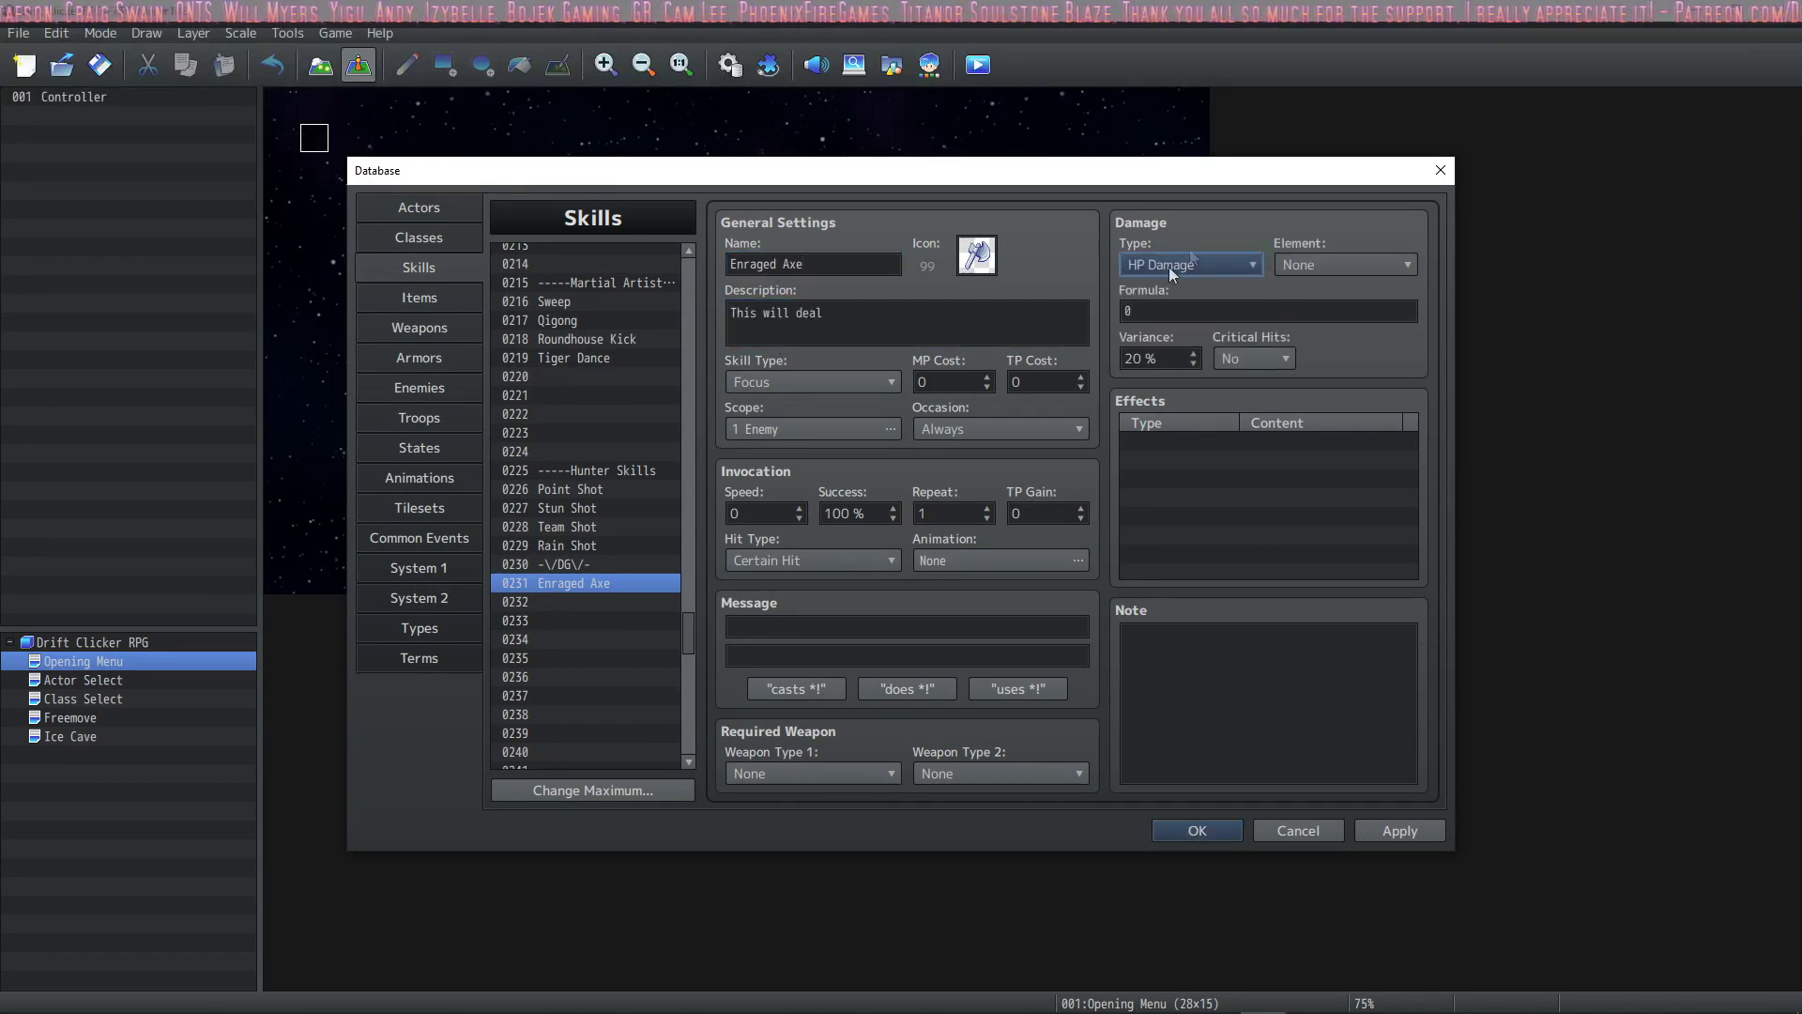
- Set Enraged Axe's Damage Type to HP Damage and its Element to Physical
left_click(1205, 269)
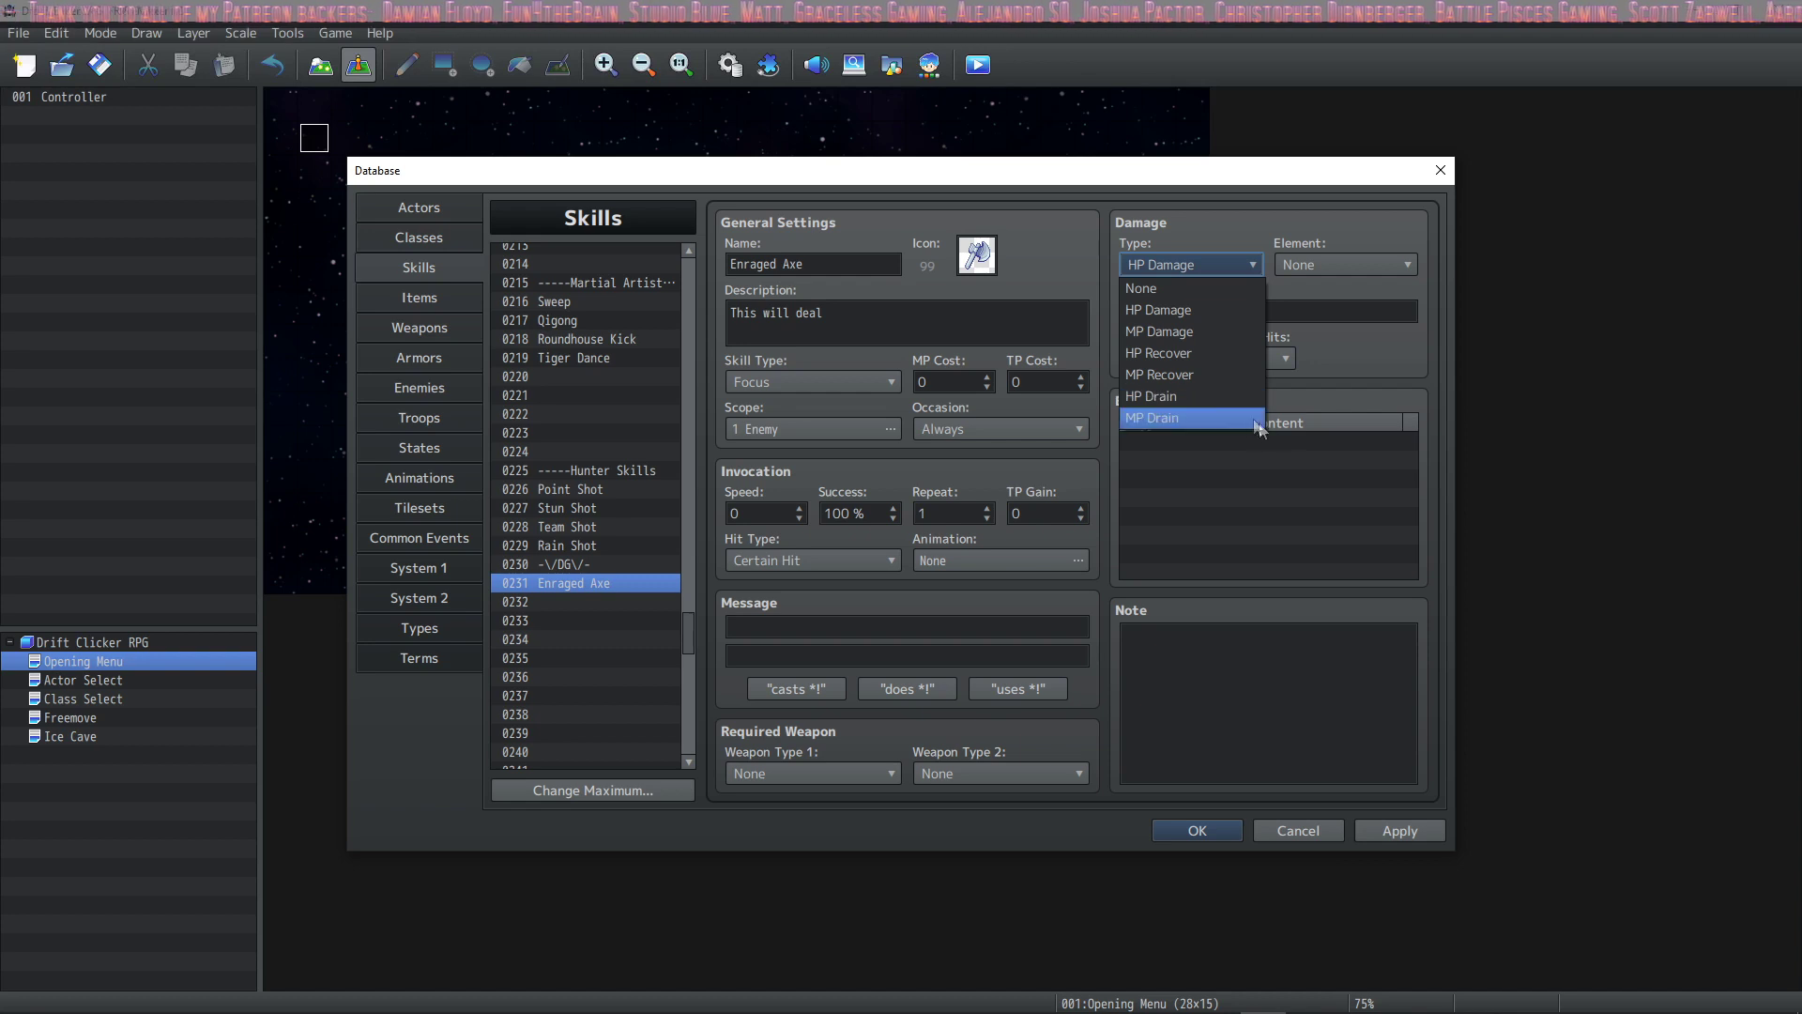
left_click(1160, 293)
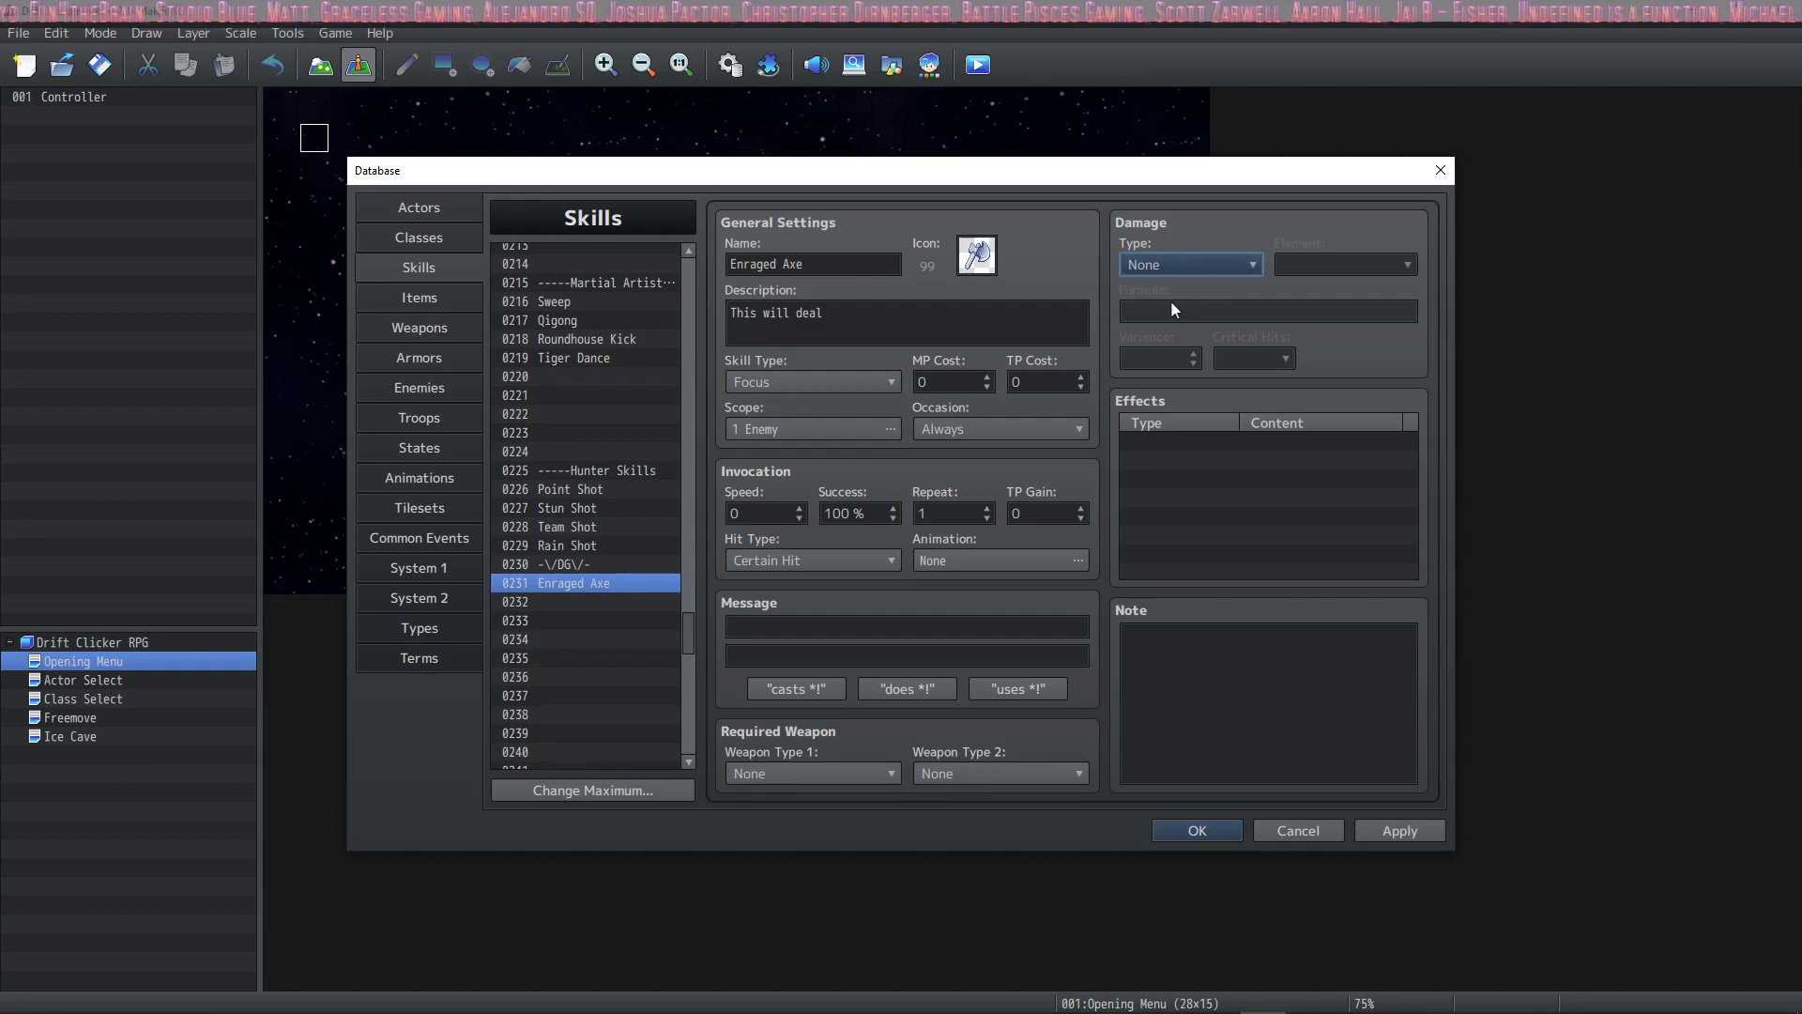
left_click(1204, 264)
left_click(1217, 313)
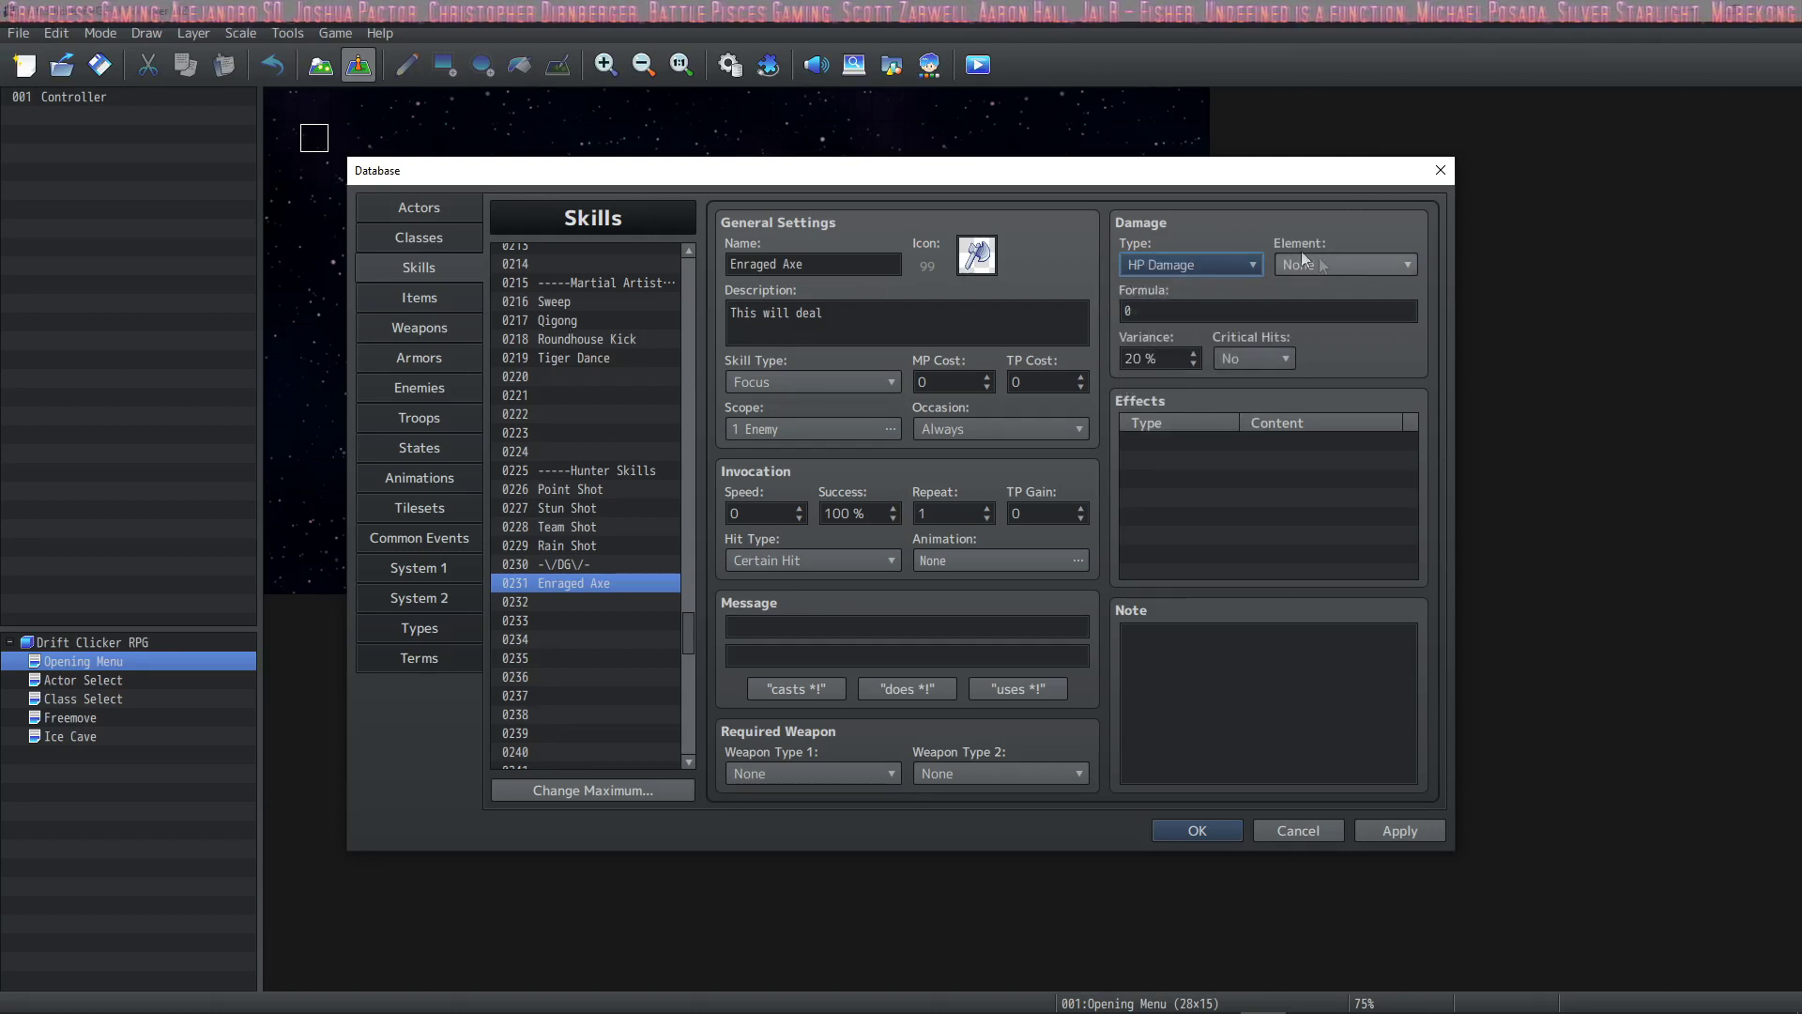
left_click(1347, 262)
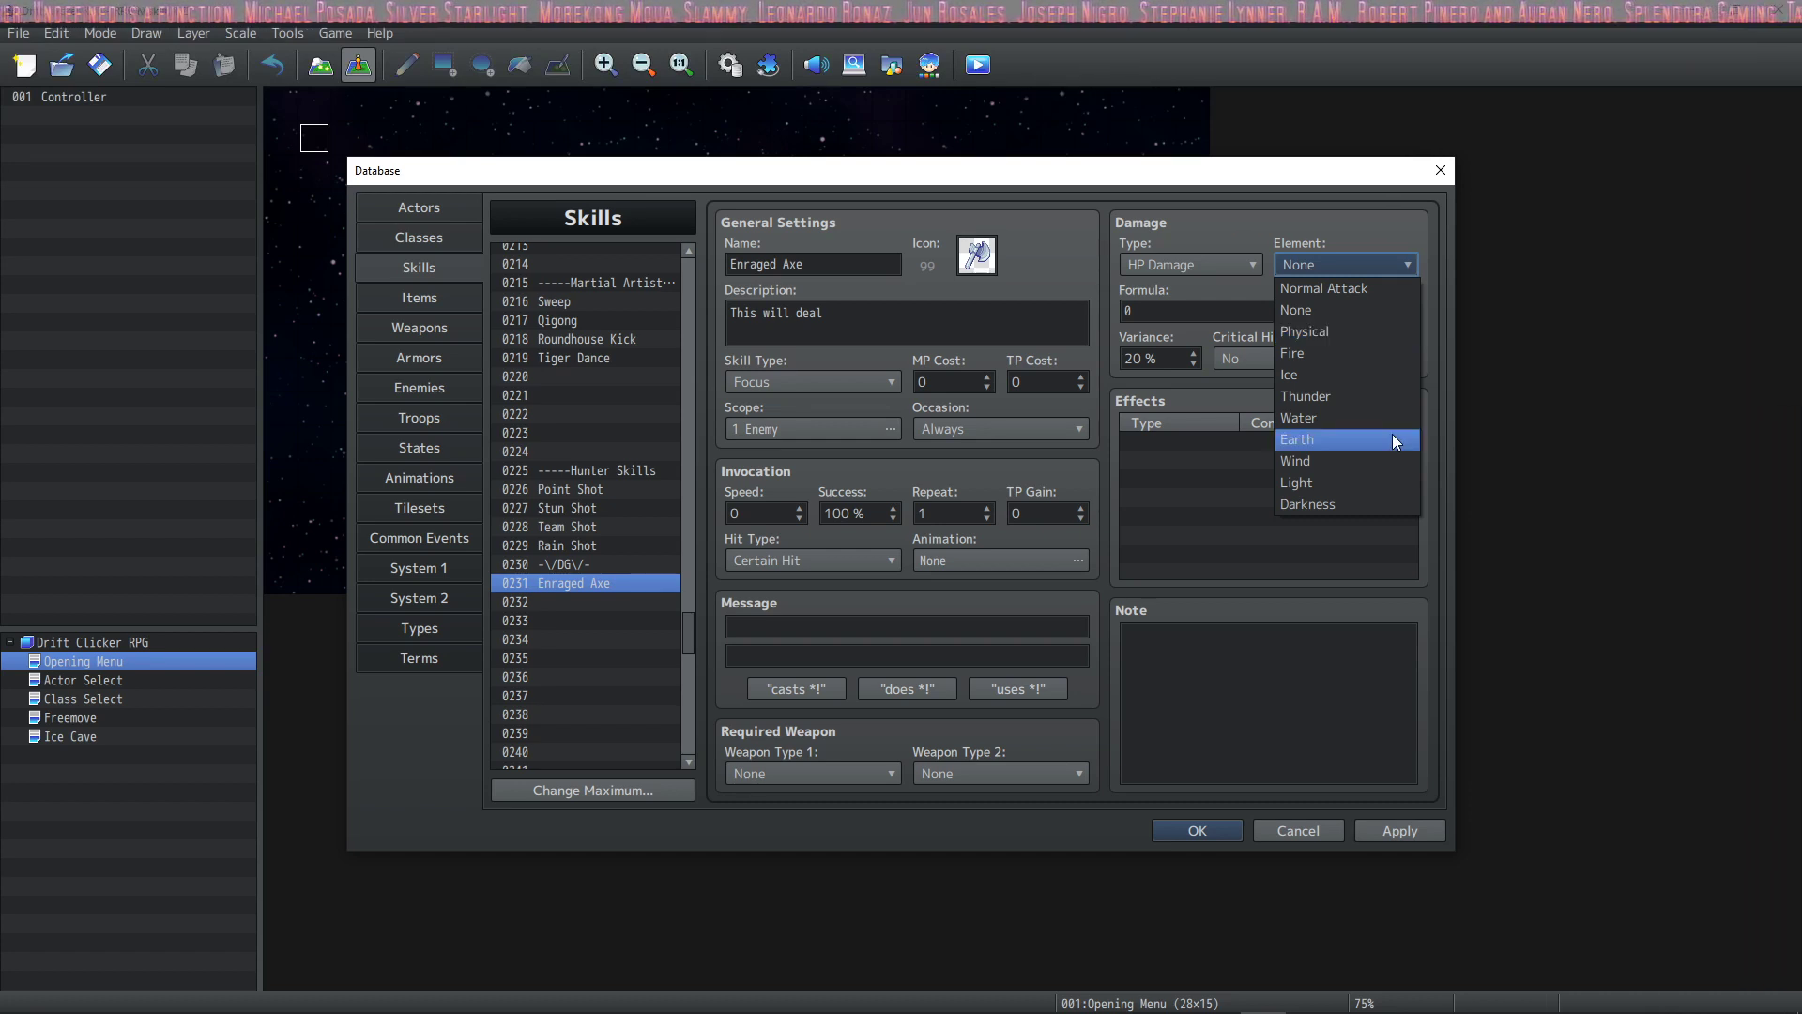
left_click(1370, 333)
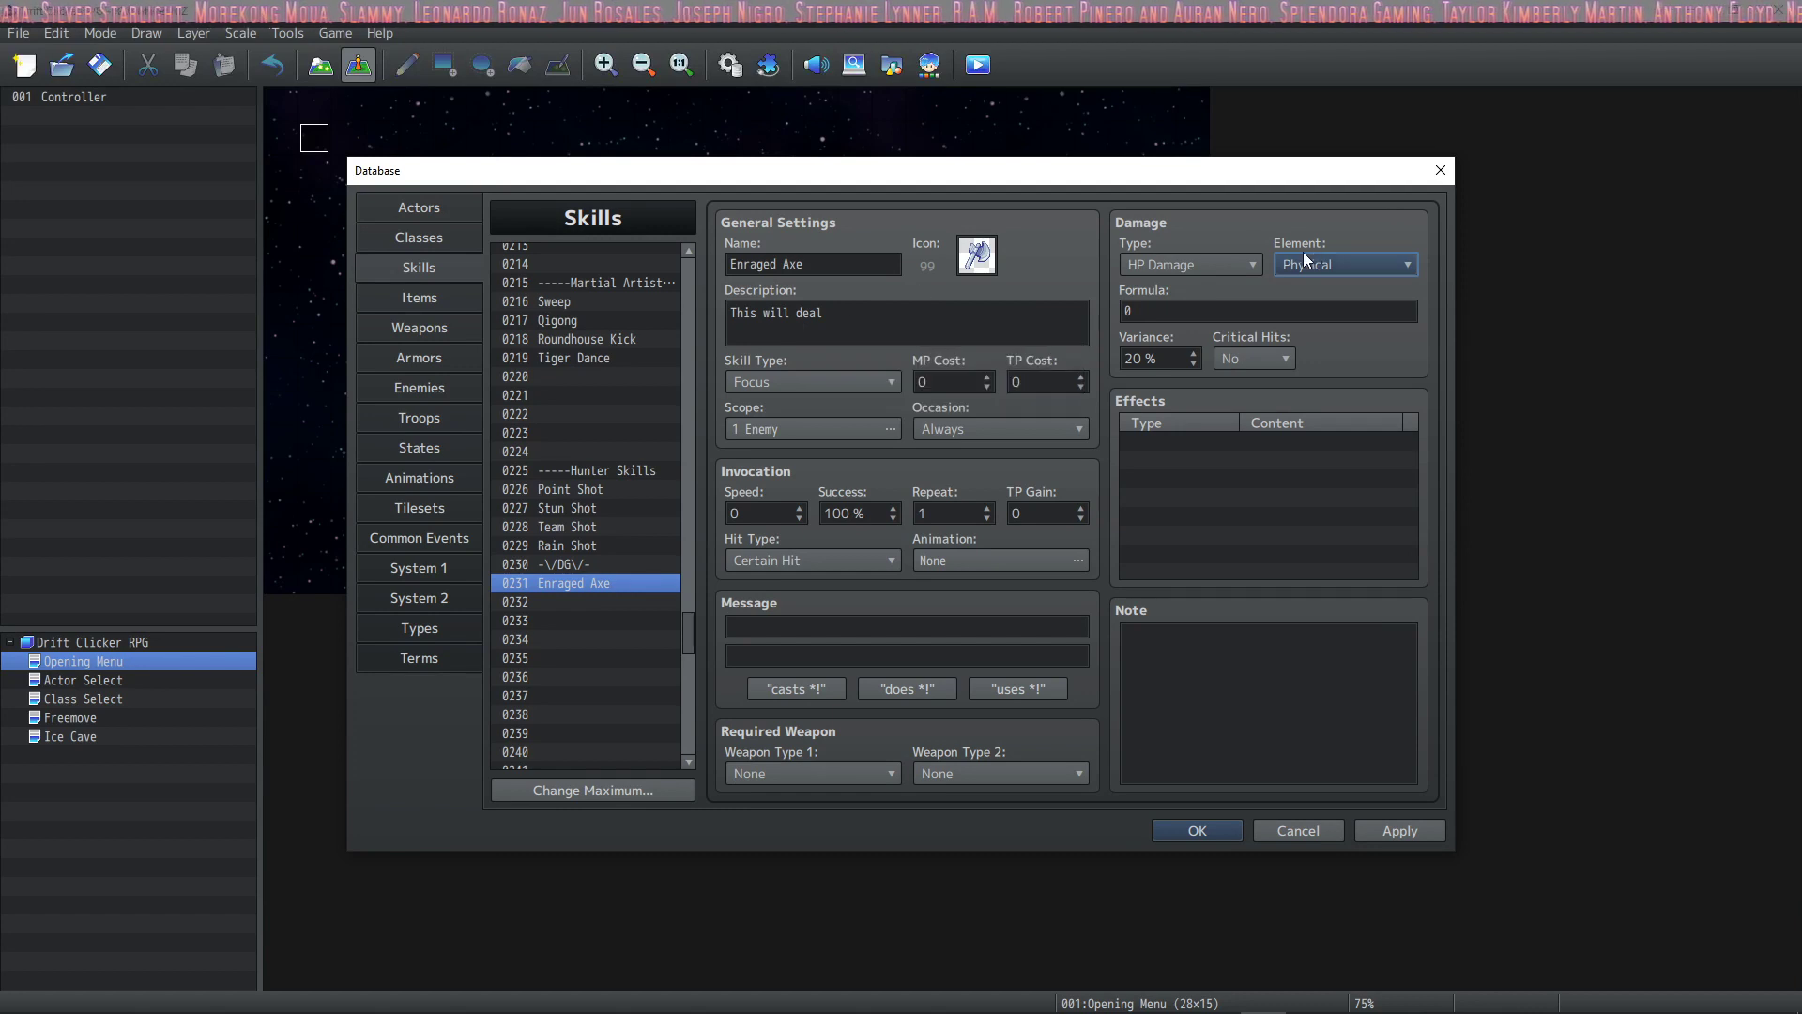
left_click(1185, 311)
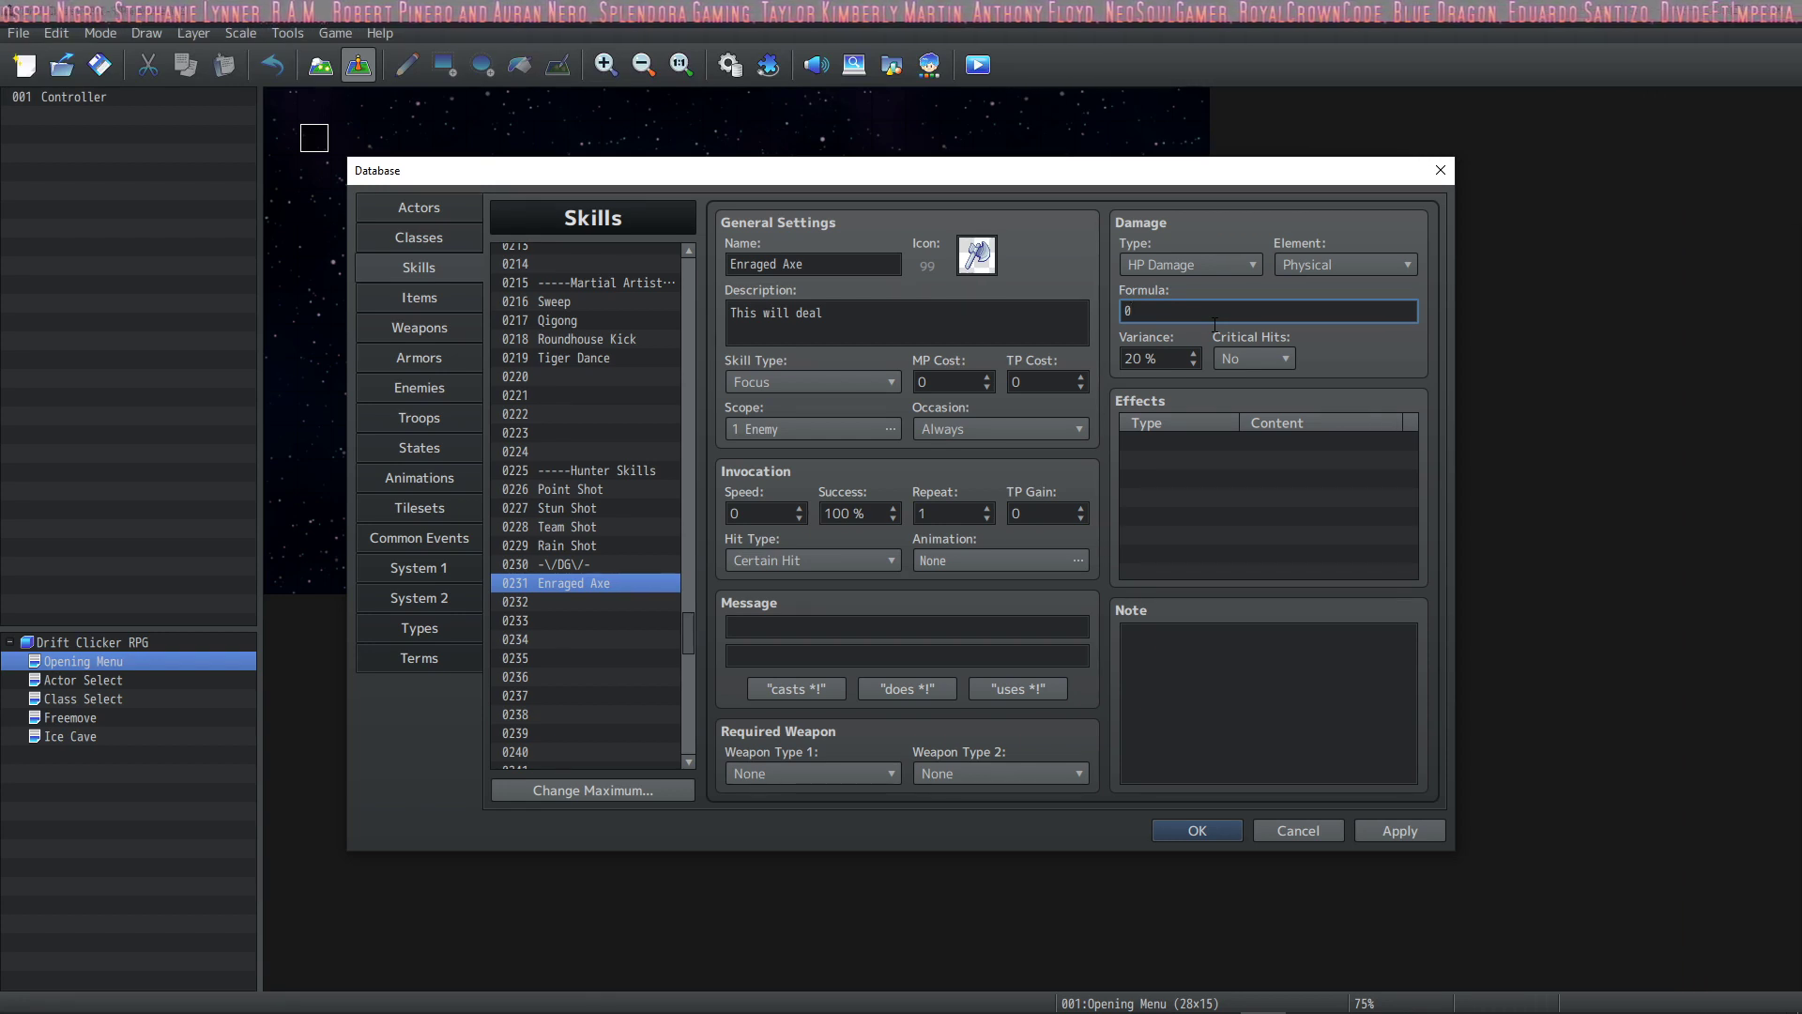
- Replace the default formula 0 with '100 + a.atk'
key("BackSpace")
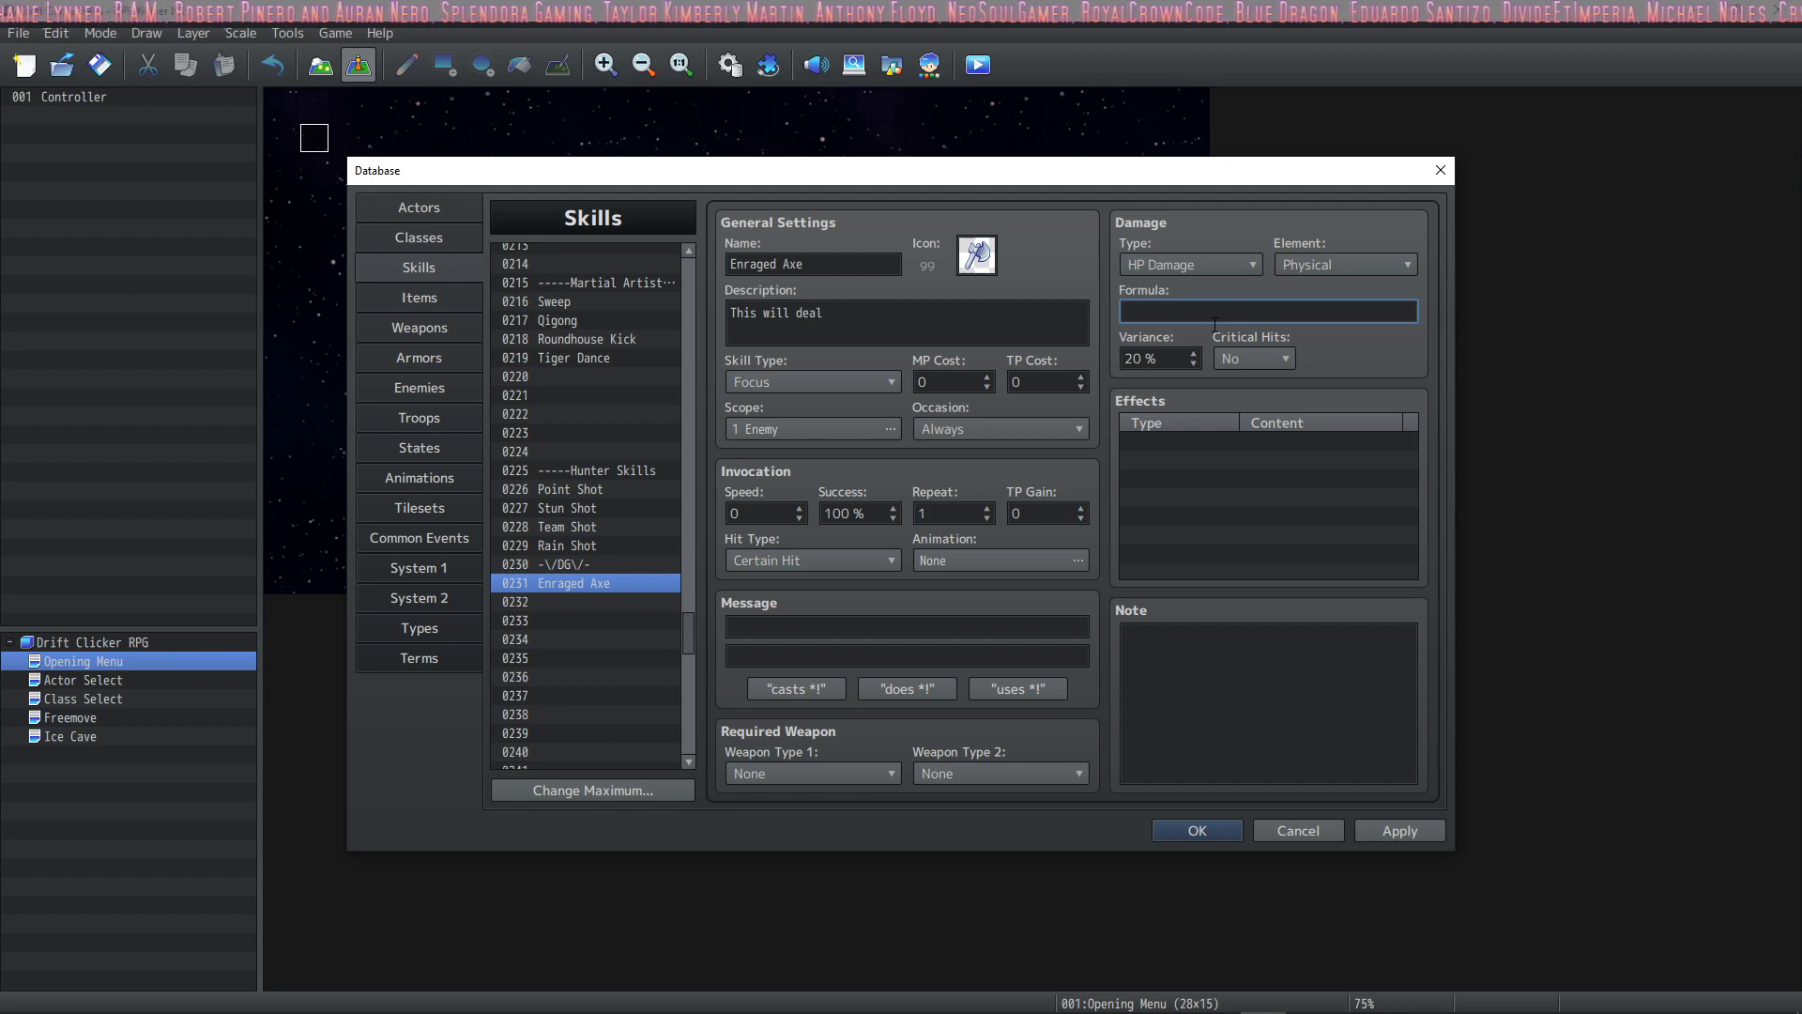
type("100 + a.atk")
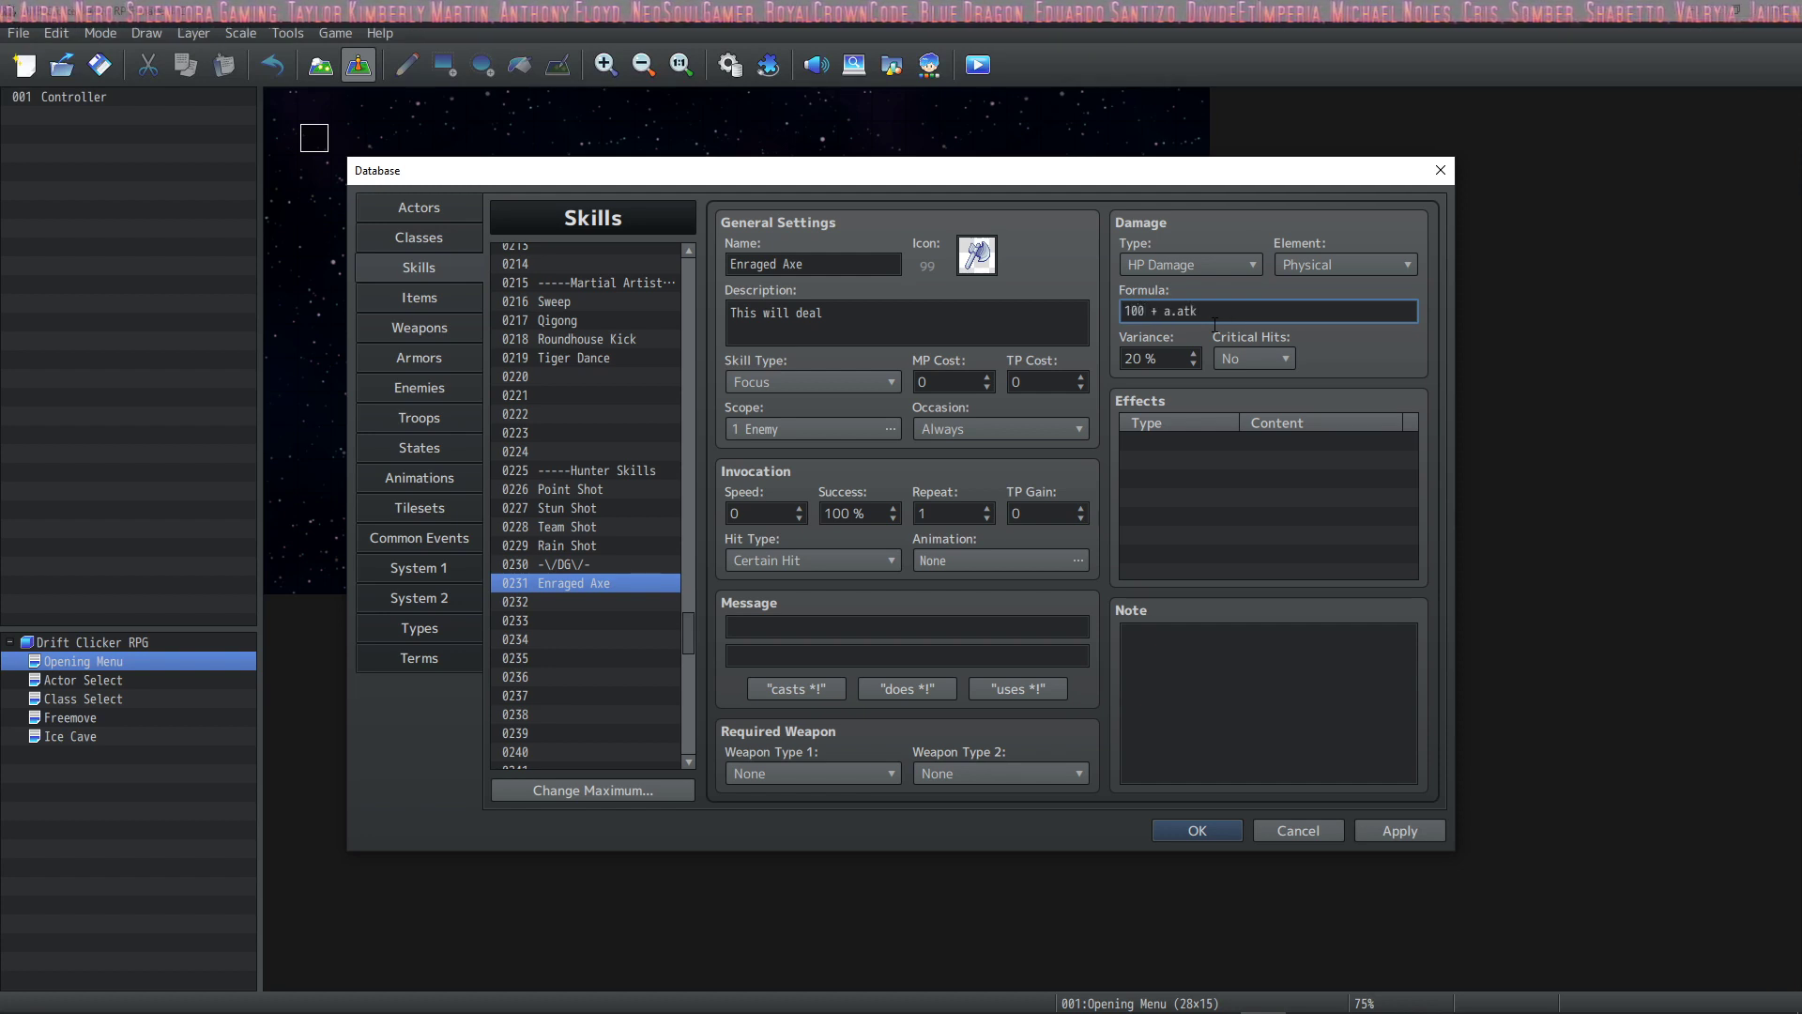
key("shift+Left")
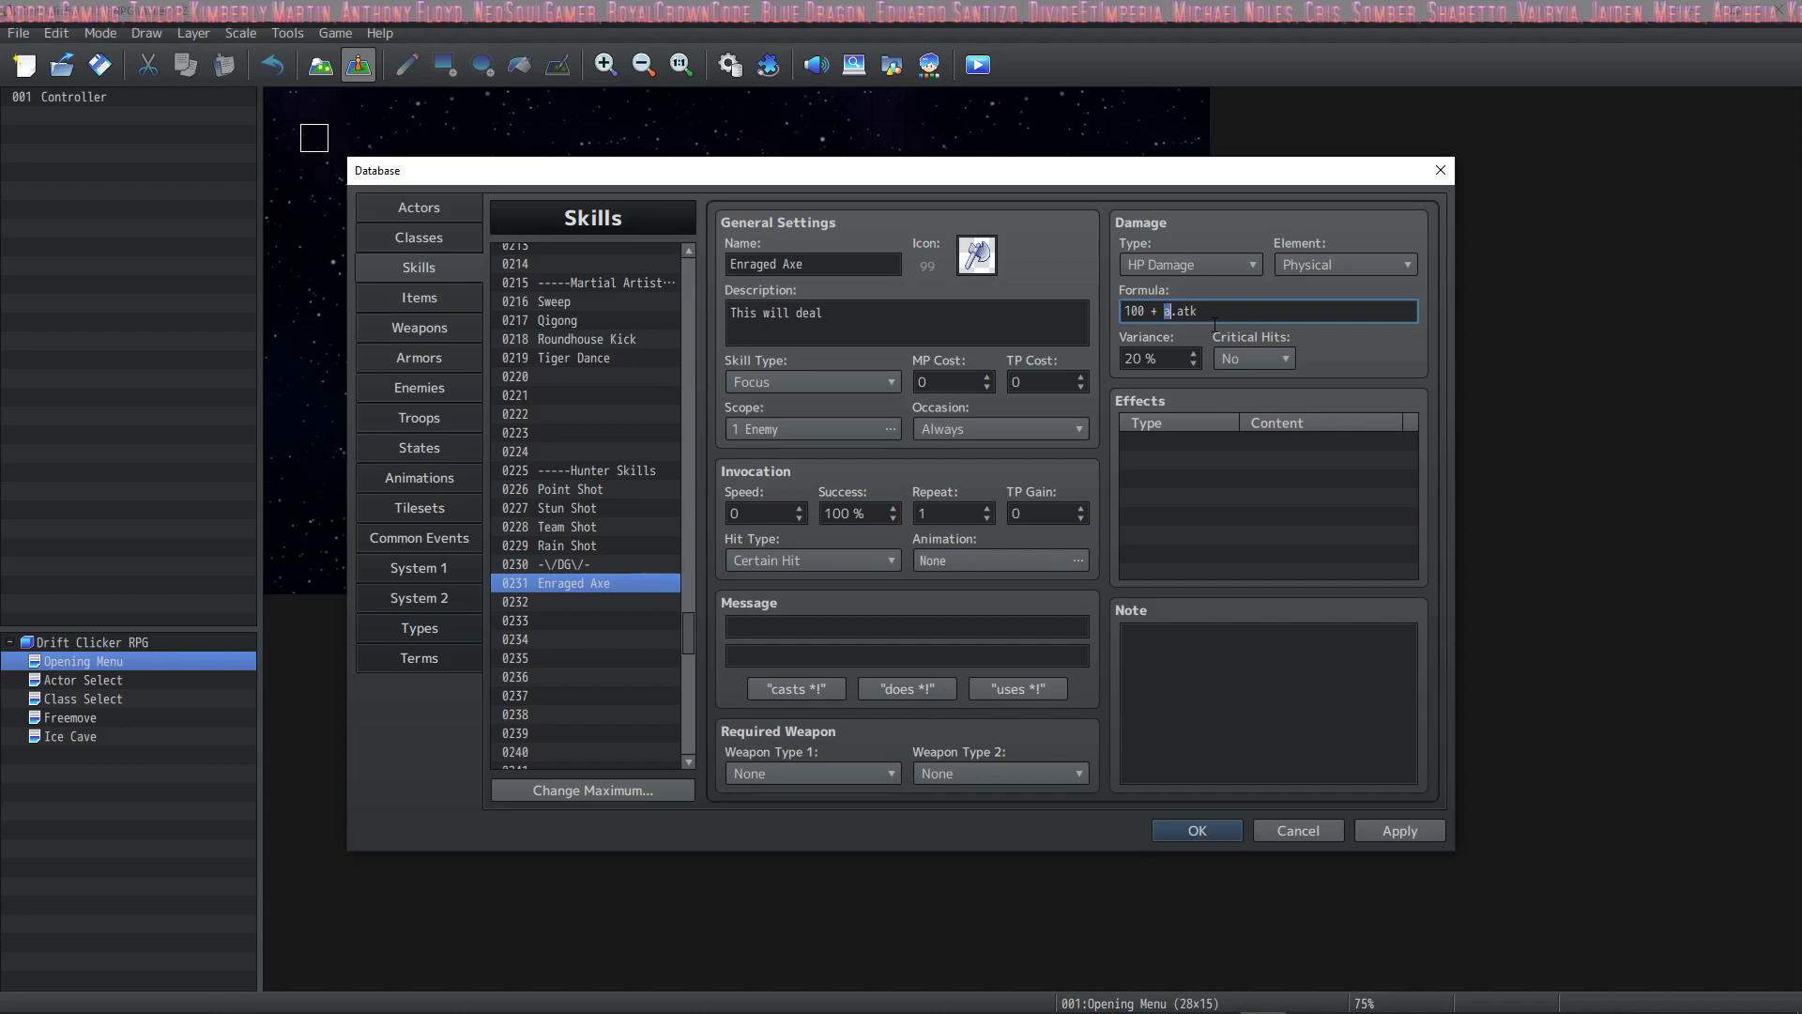
key("Left")
key("Right")
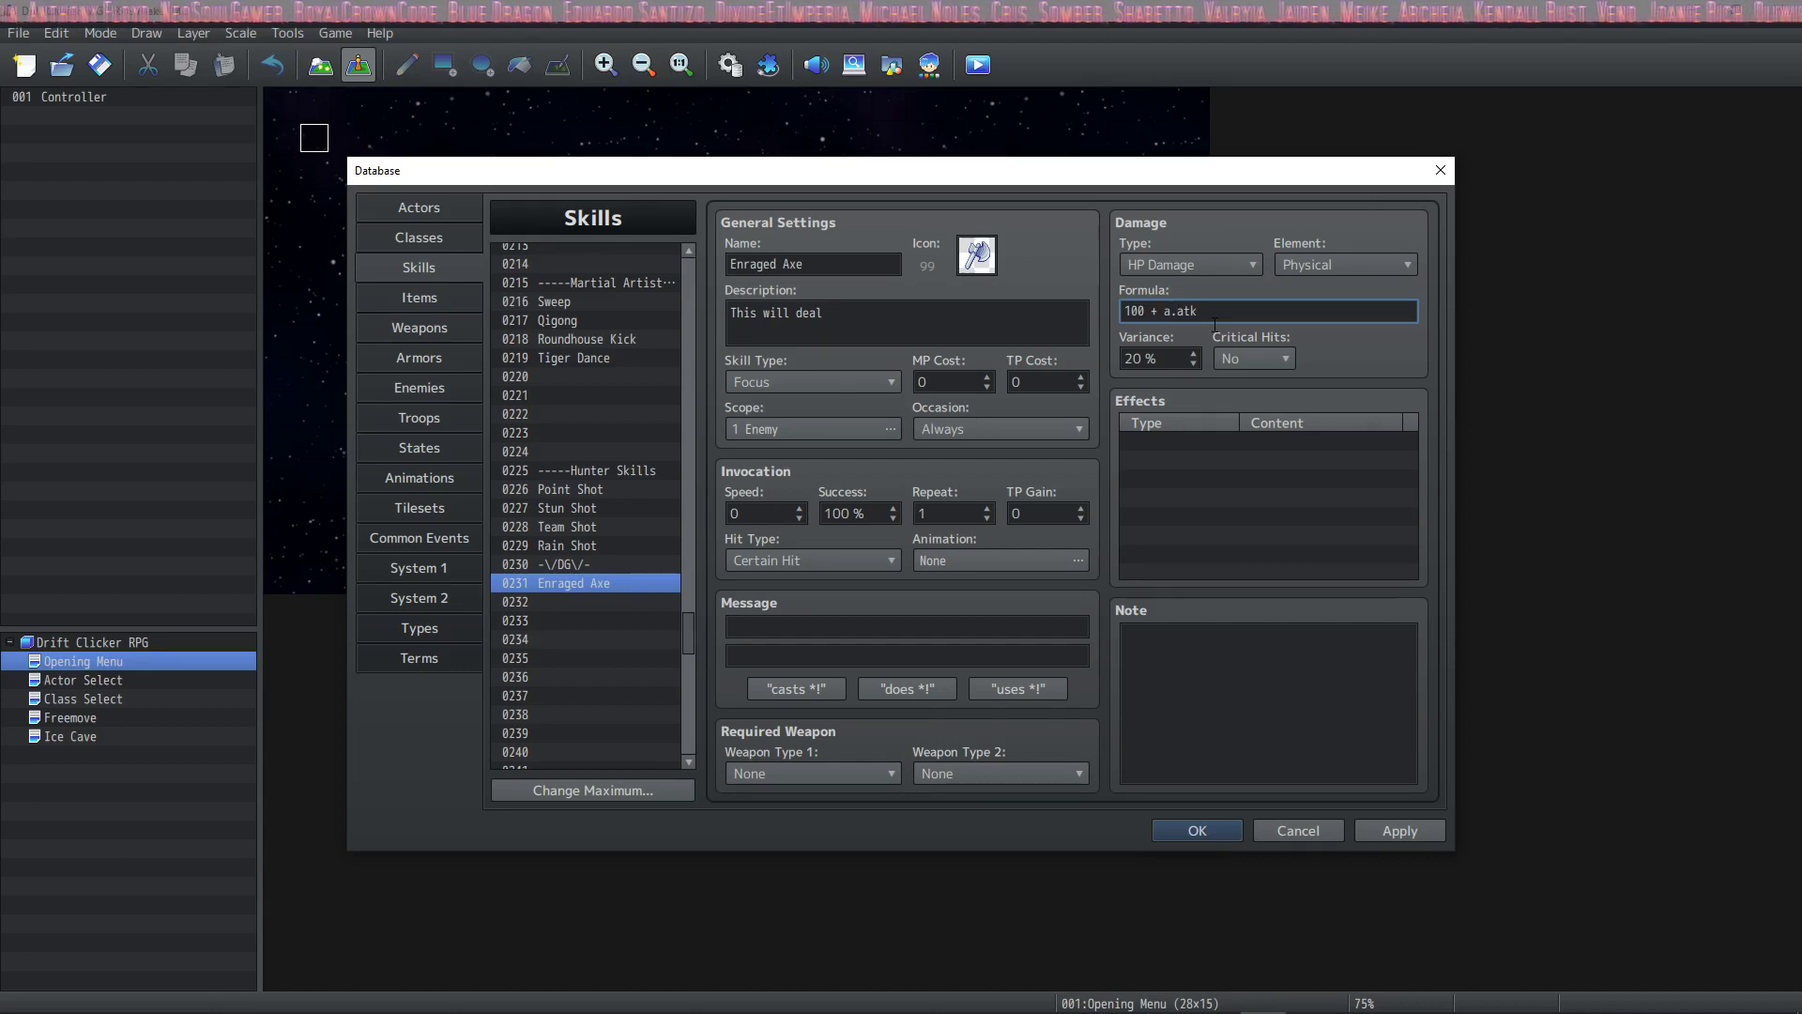
key("Left")
key("Left")
key("Left")
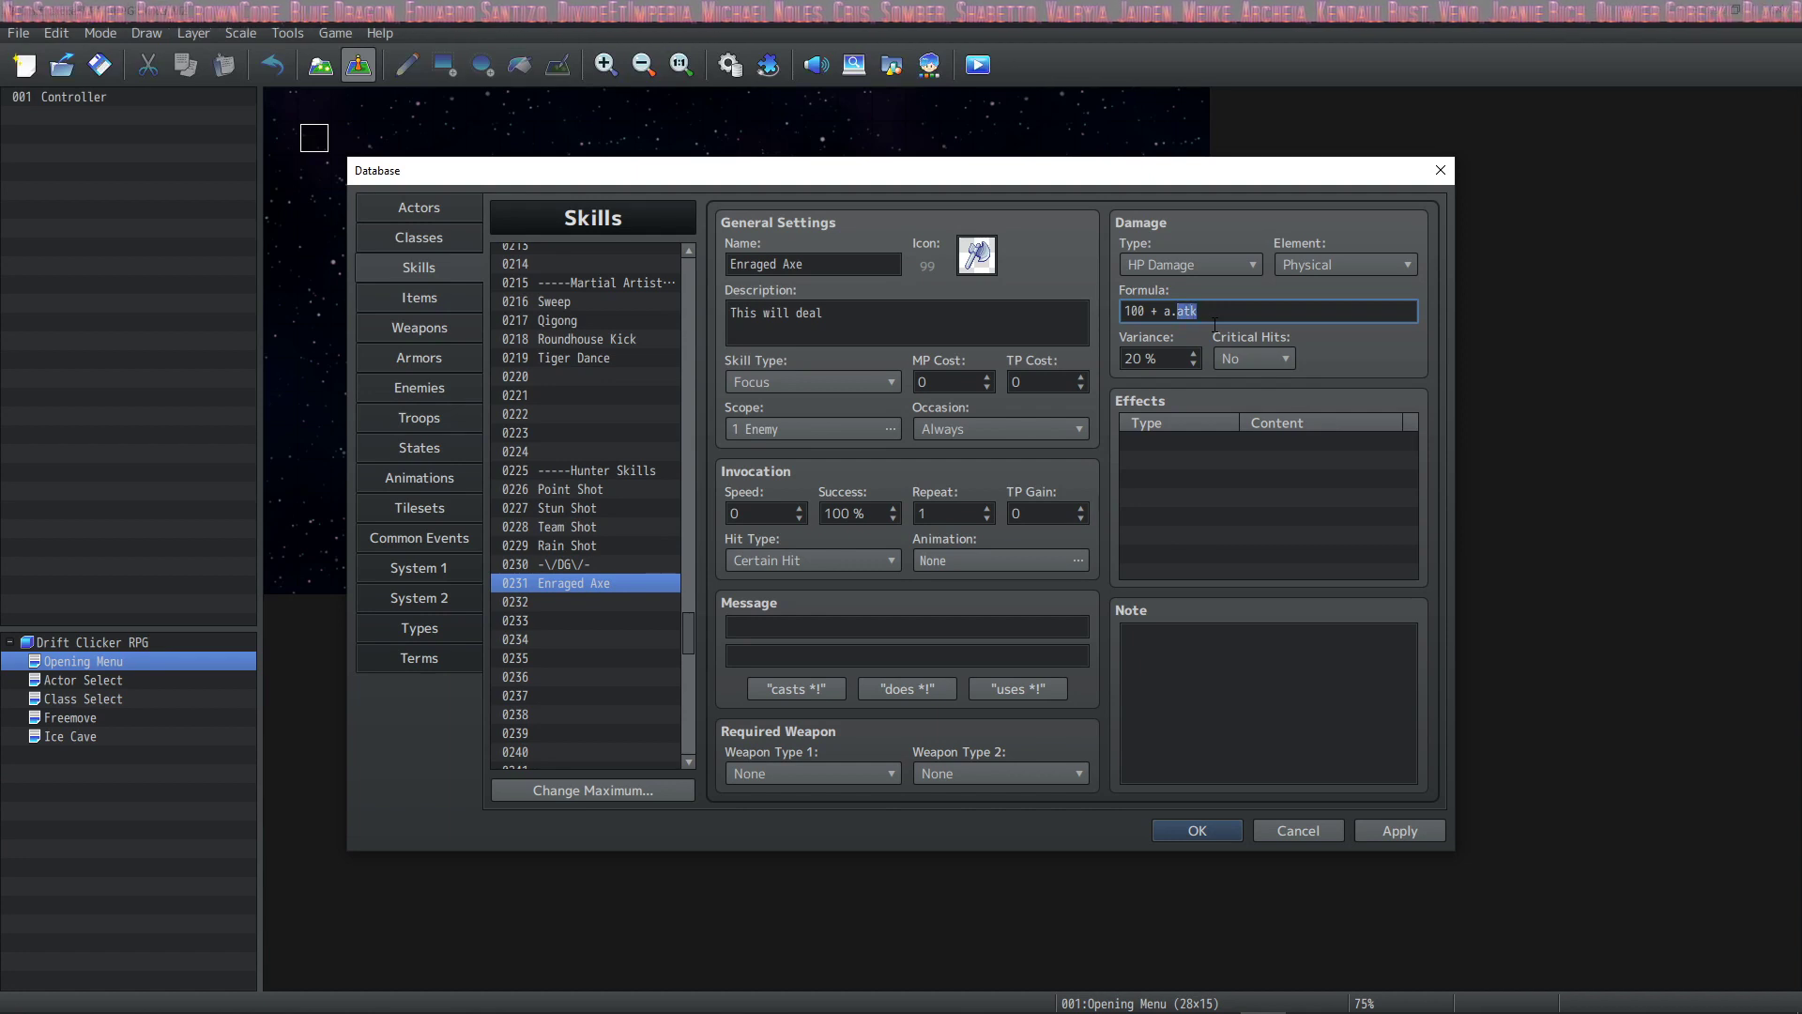
key("shift+Left")
key("Left")
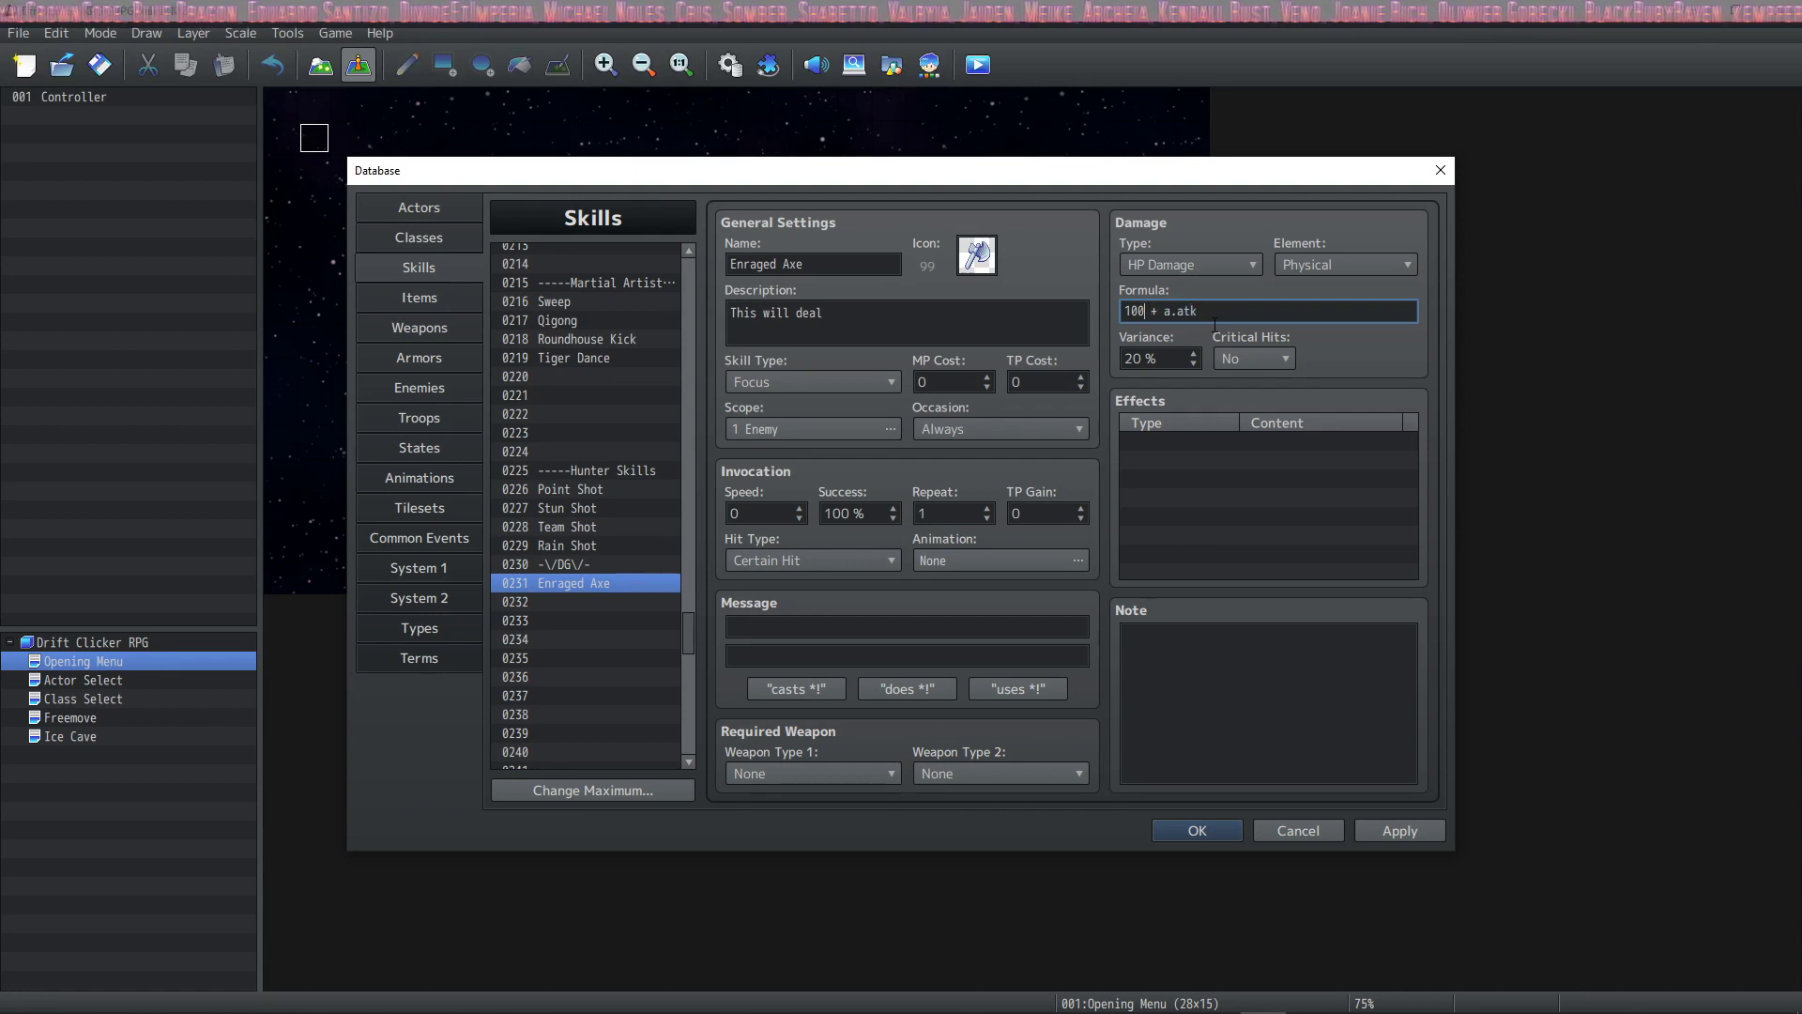
key("shift+Right")
key("shift+Right")
key("shift+Right")
key("shift+Right")
key("shift+Right")
key("Right")
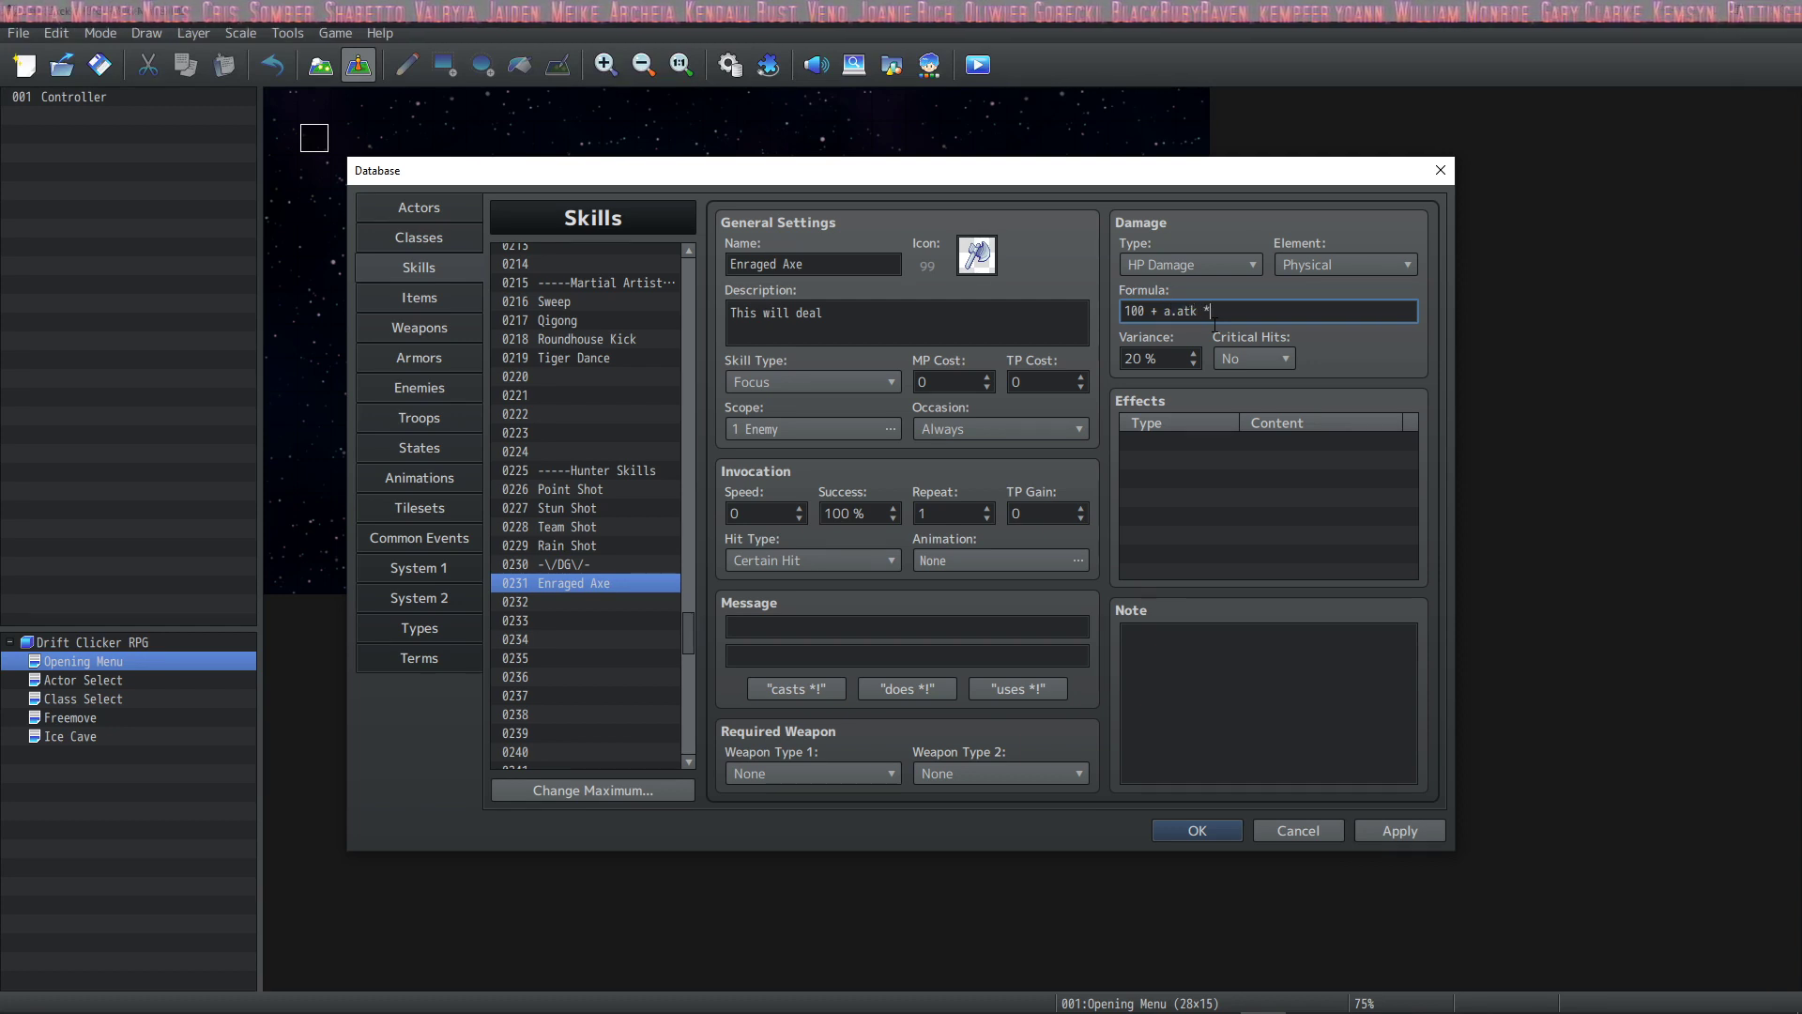
- Complete the damage formula as 100 + a.atk * 4 - b.def
key("BackSpace")
type("4")
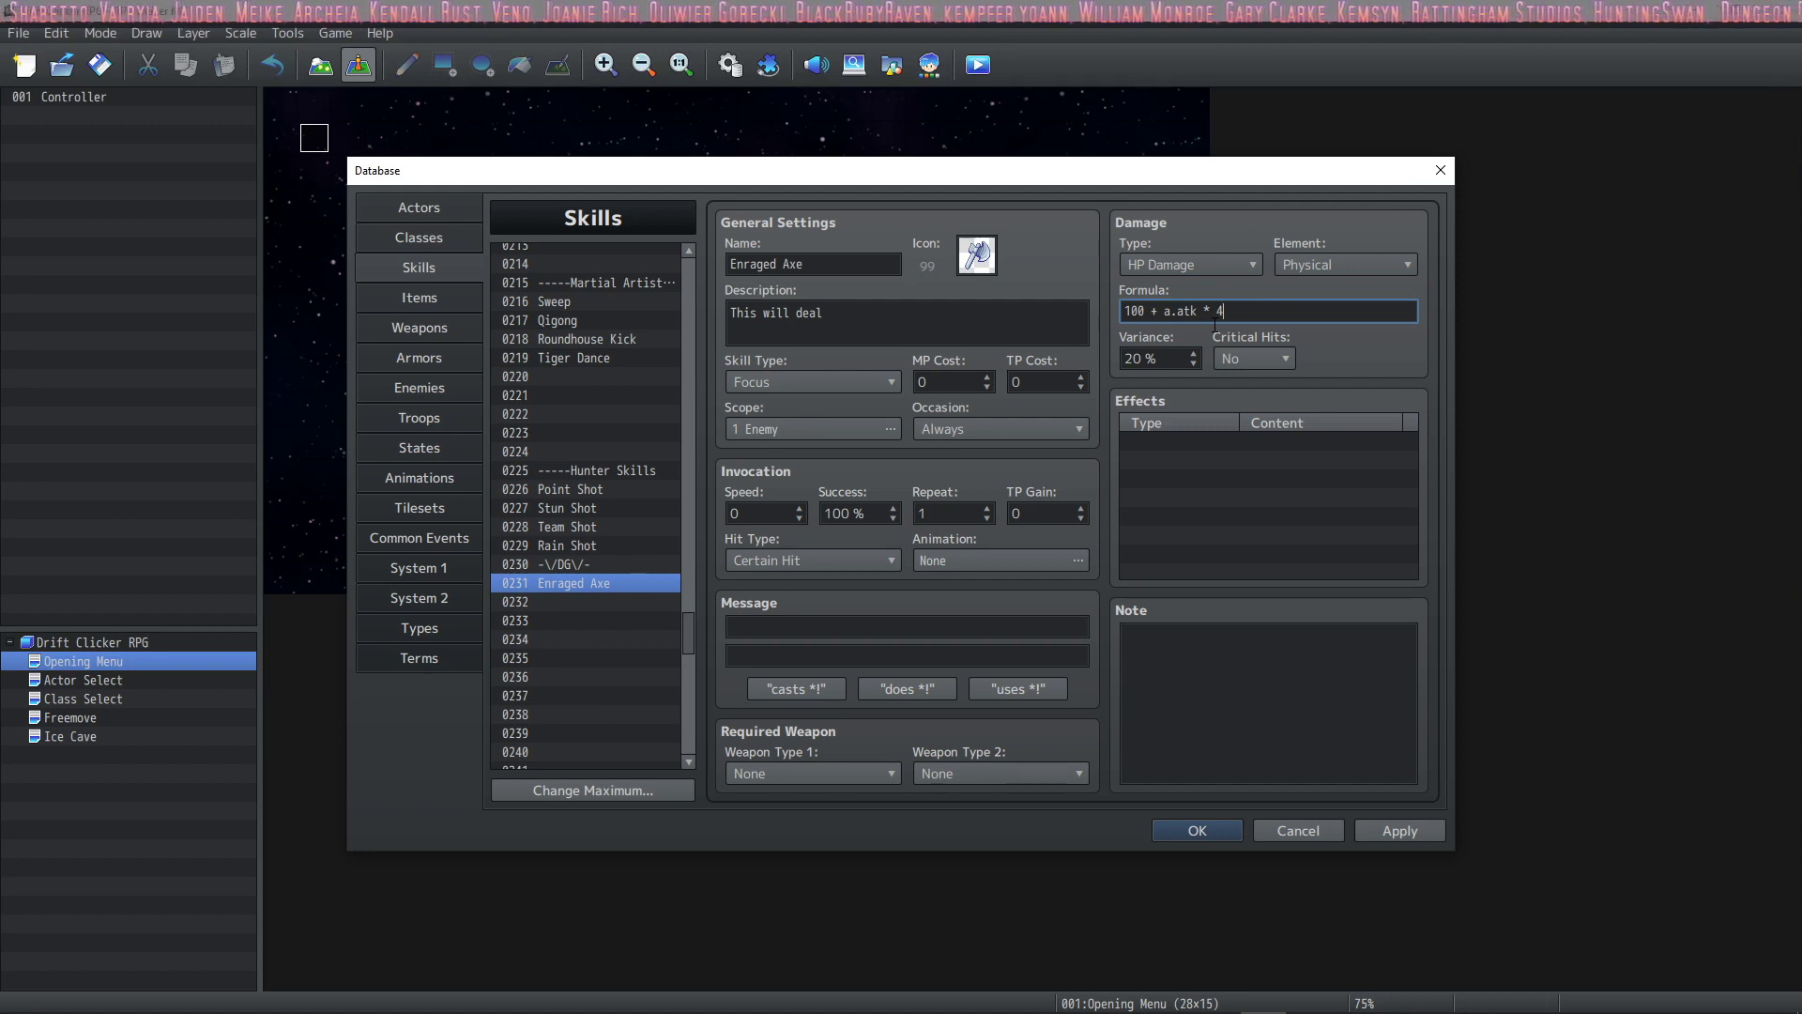
type(" -")
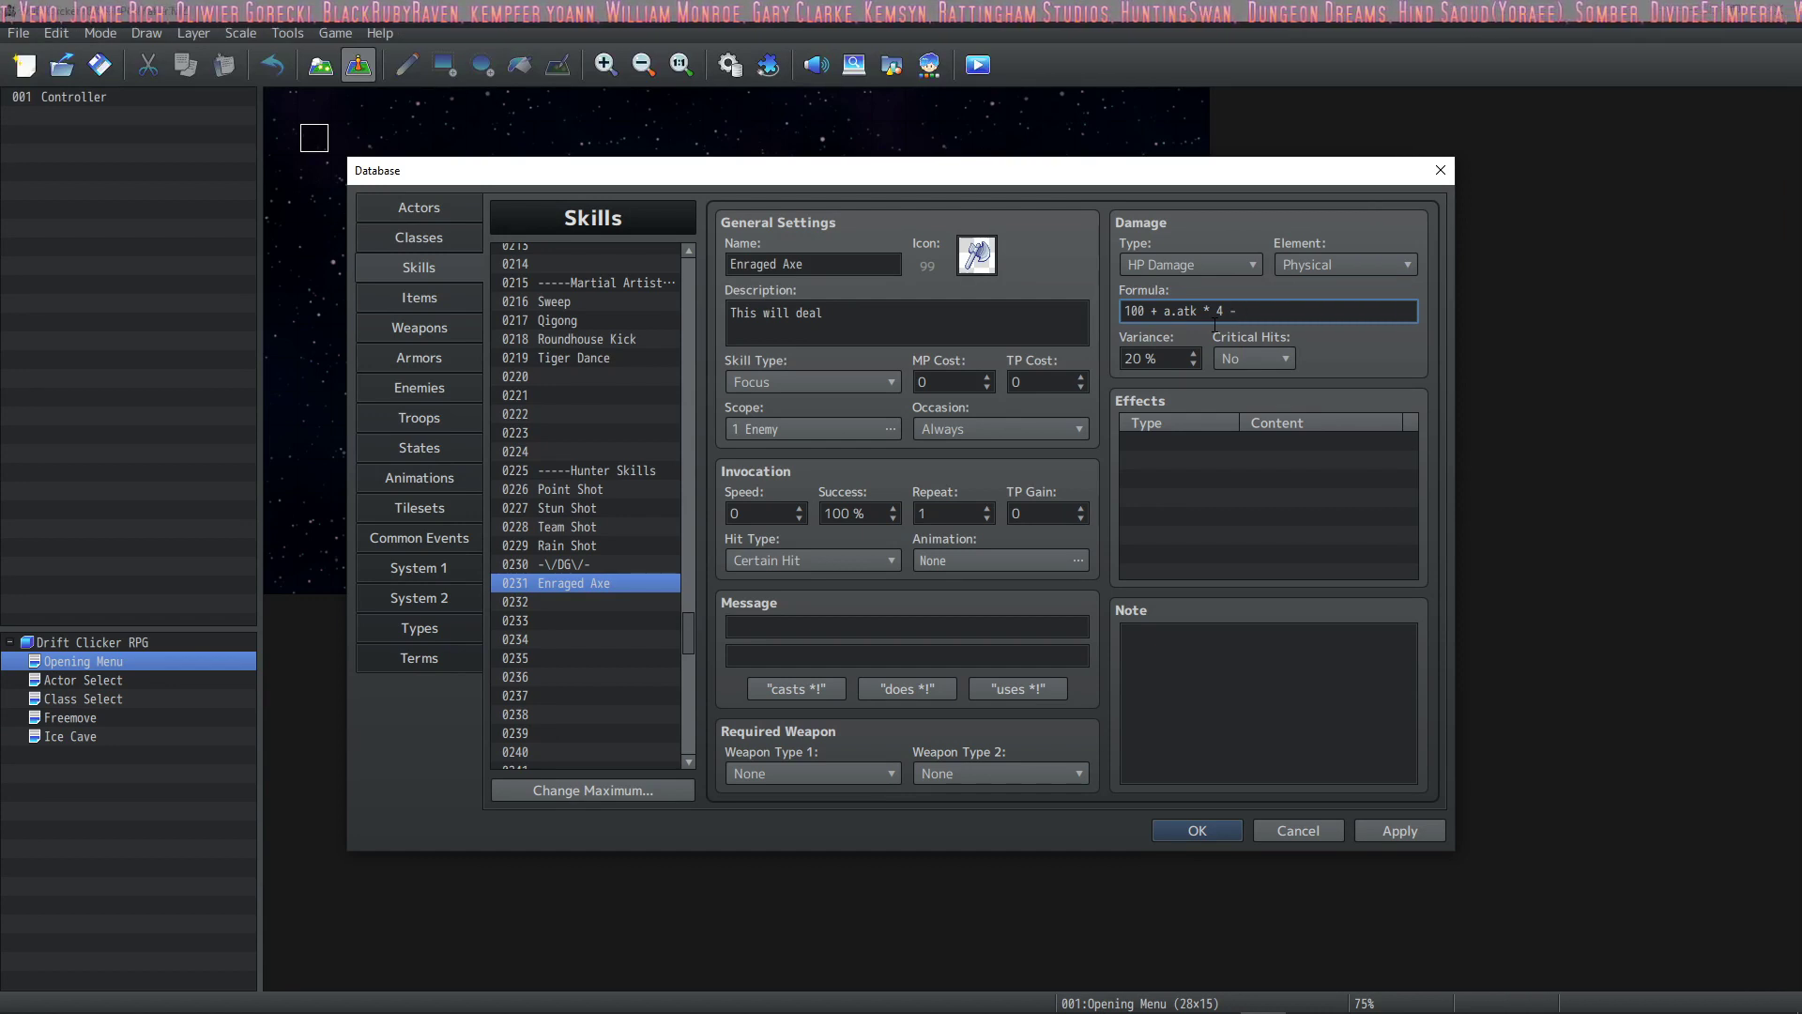
type(" b.")
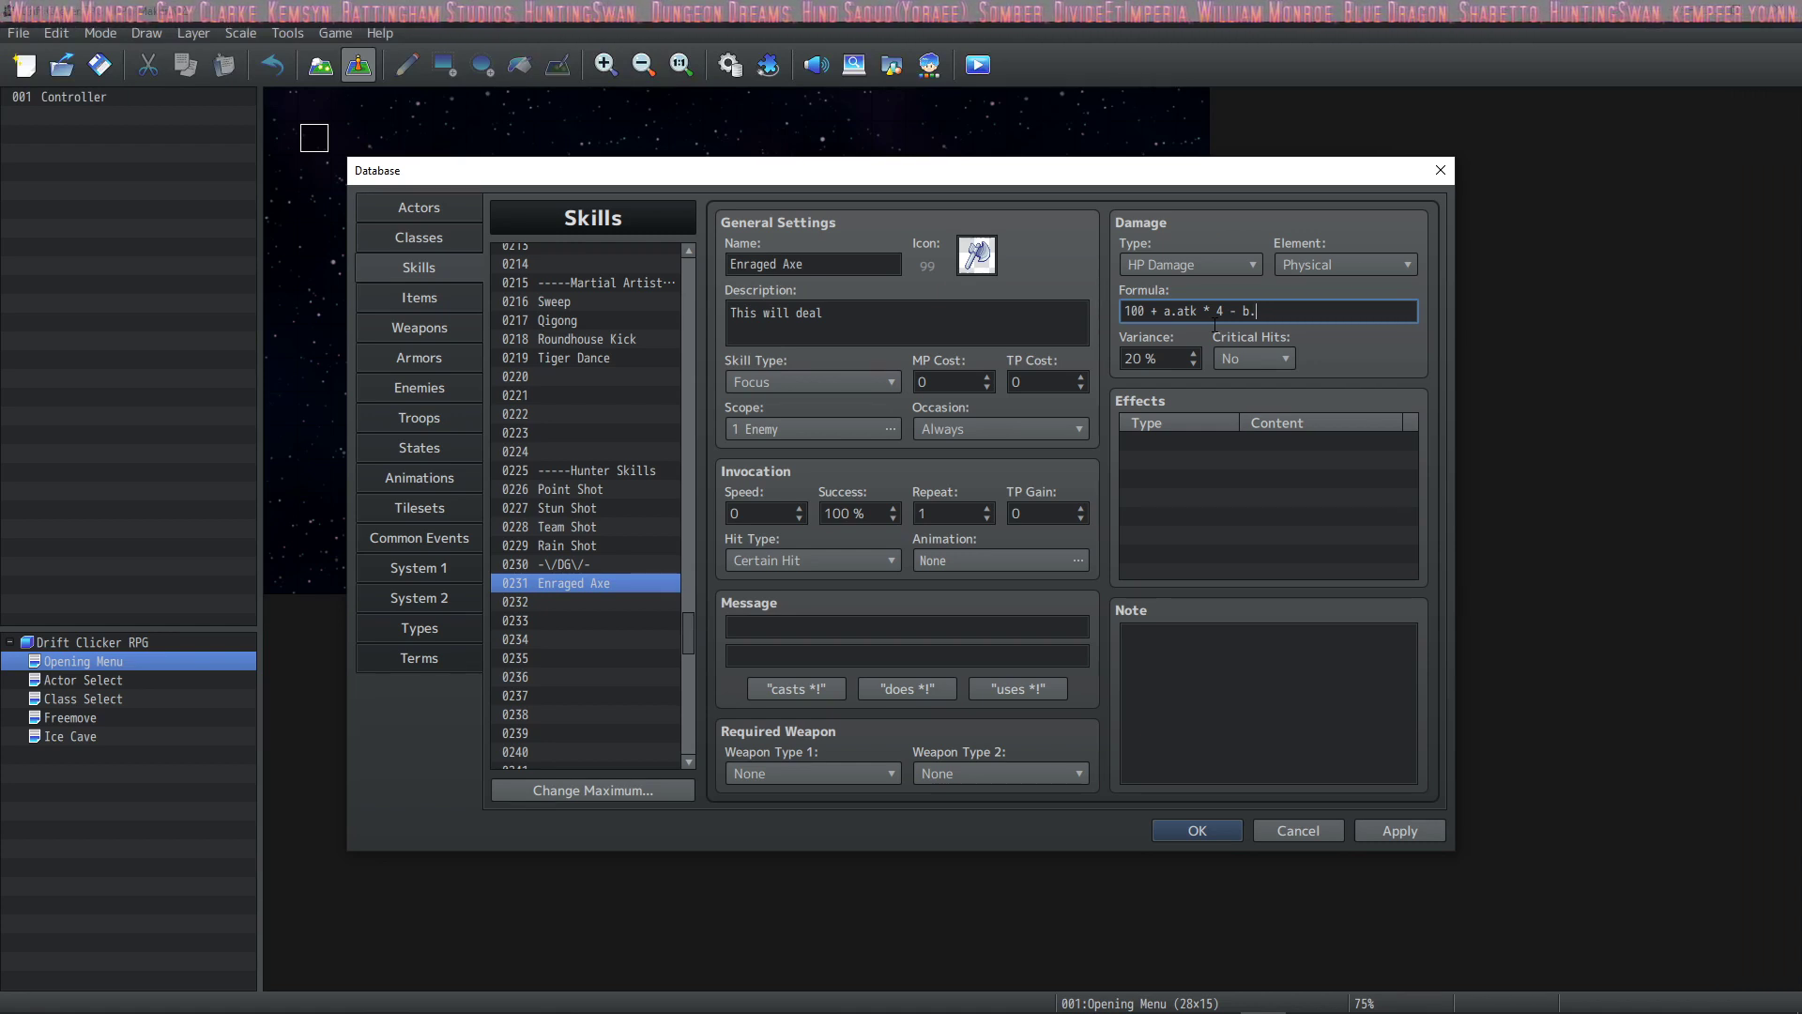
type("def")
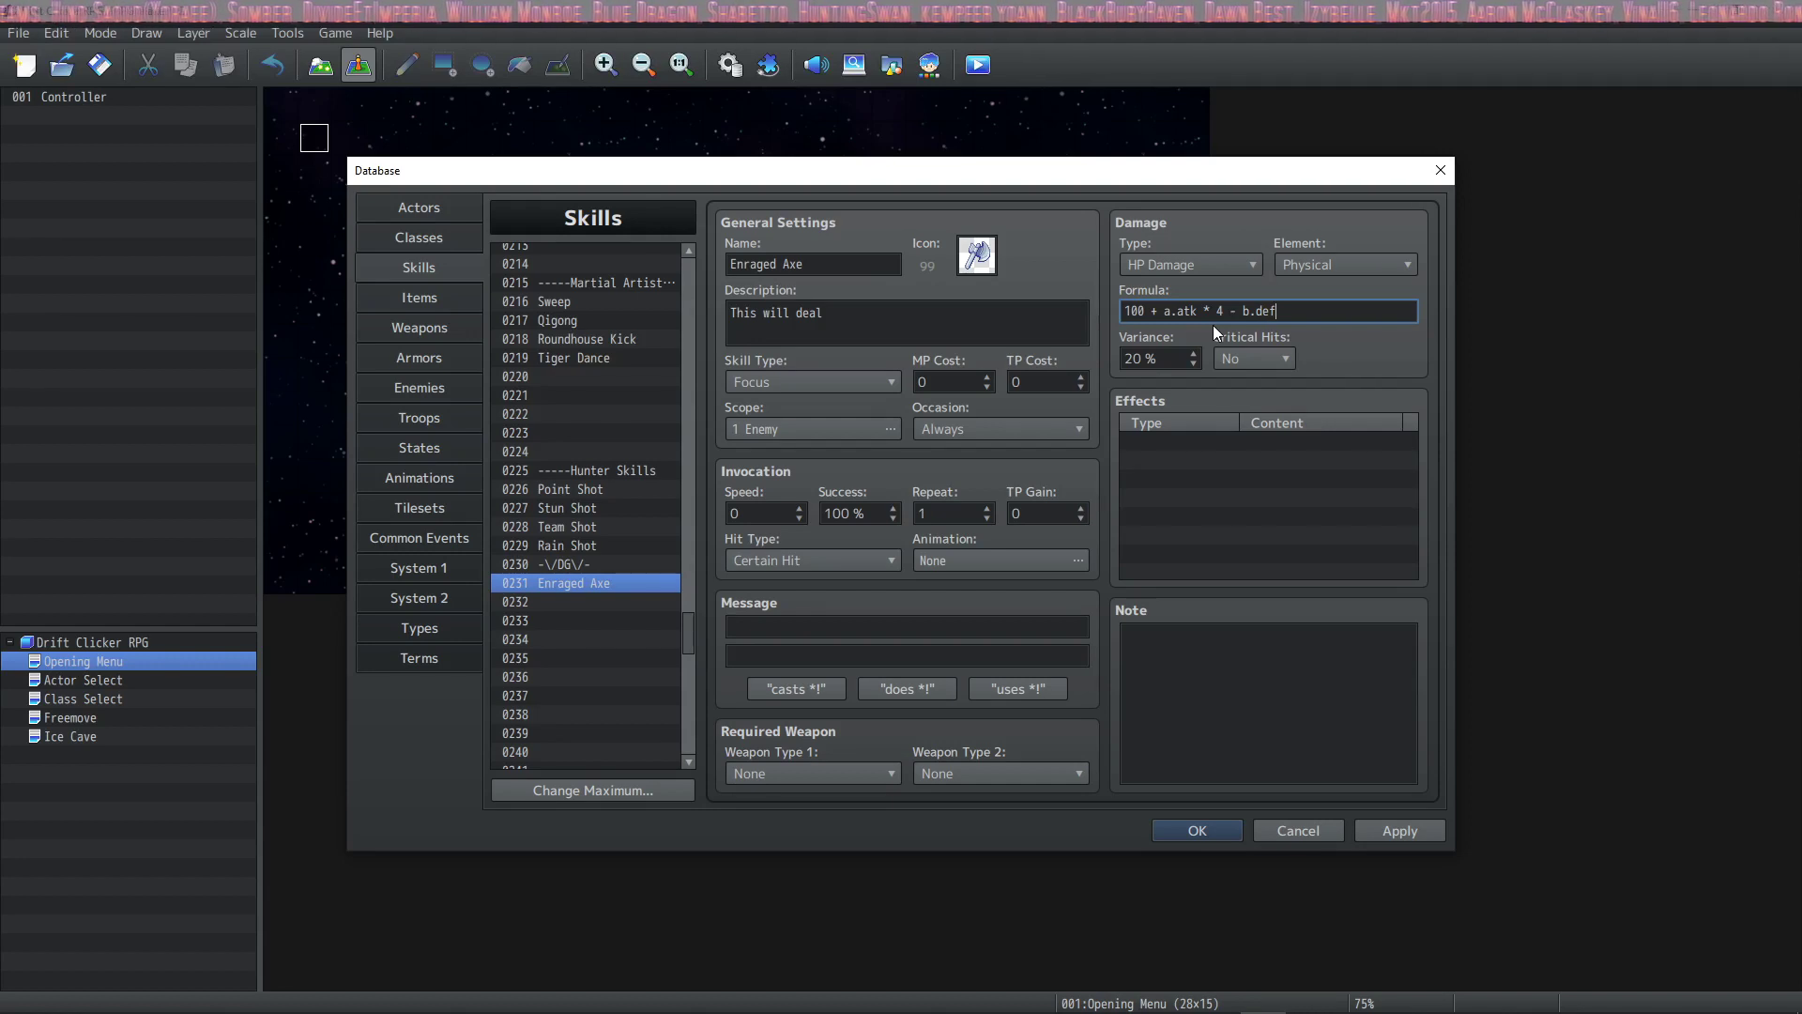
key("Tab")
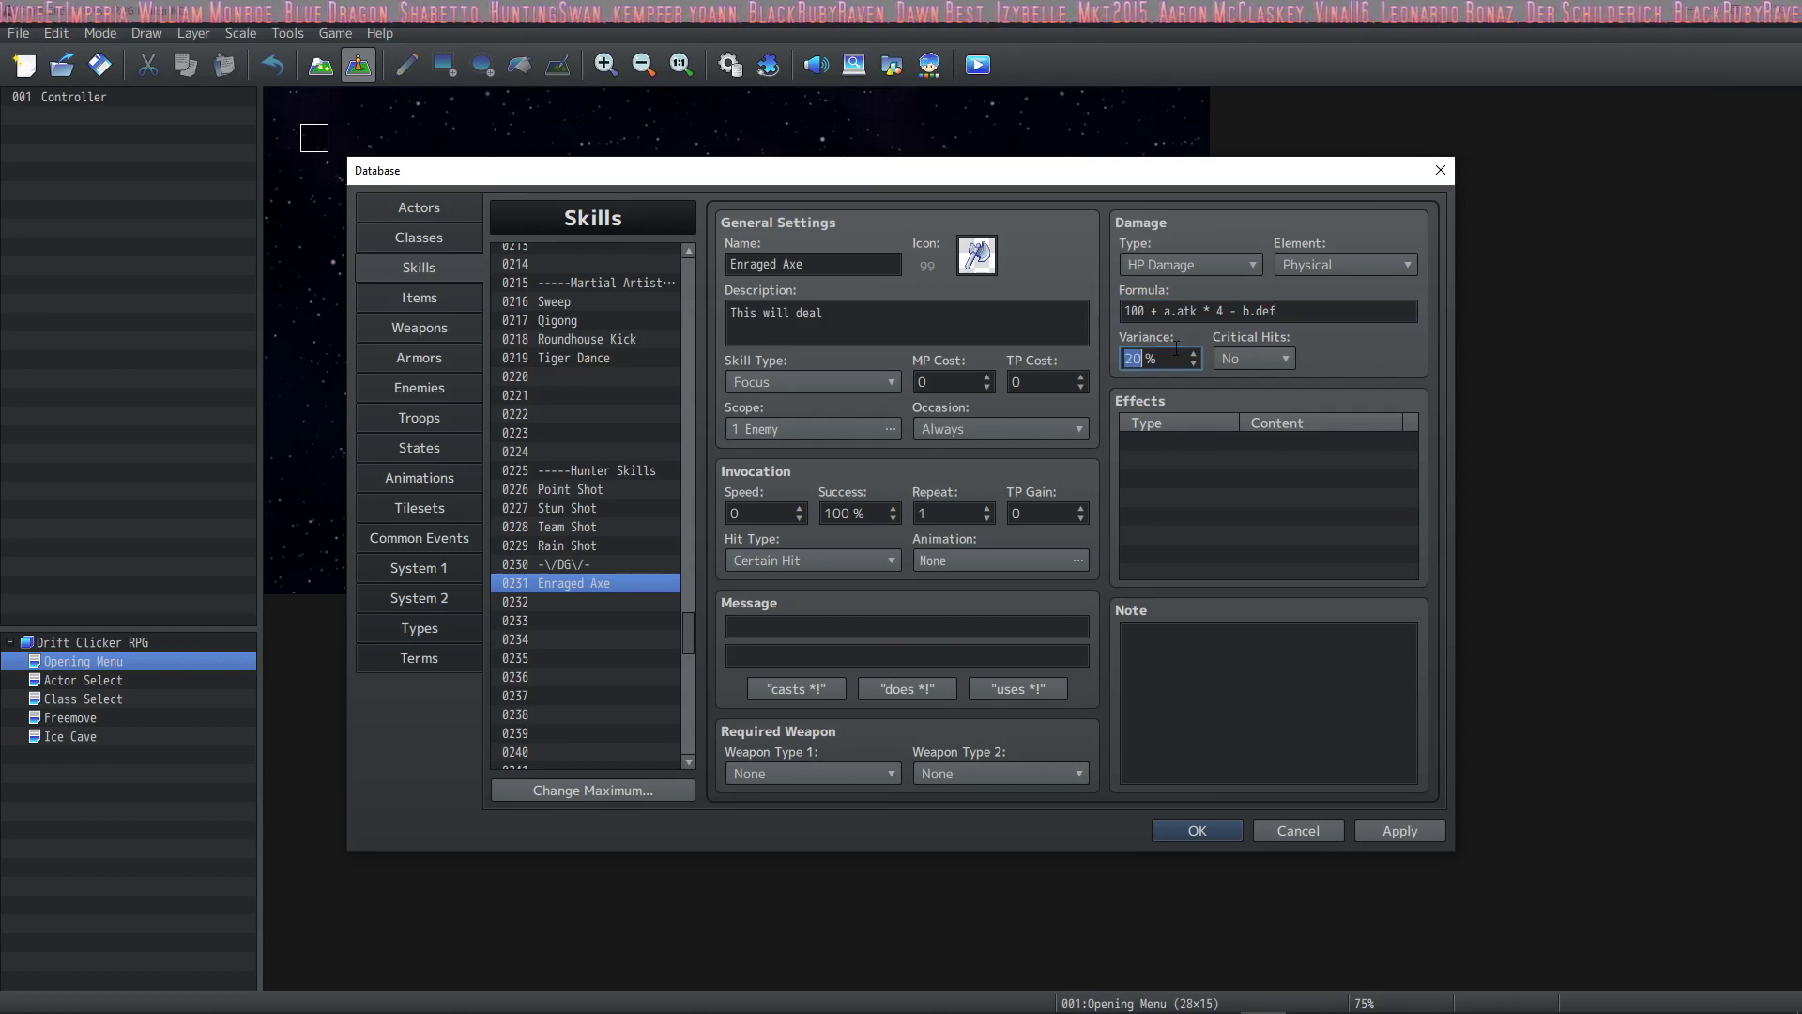
- Set Critical Hits to Yes and paste in the skill description
left_click(1269, 362)
left_click(1253, 381)
left_click(887, 322)
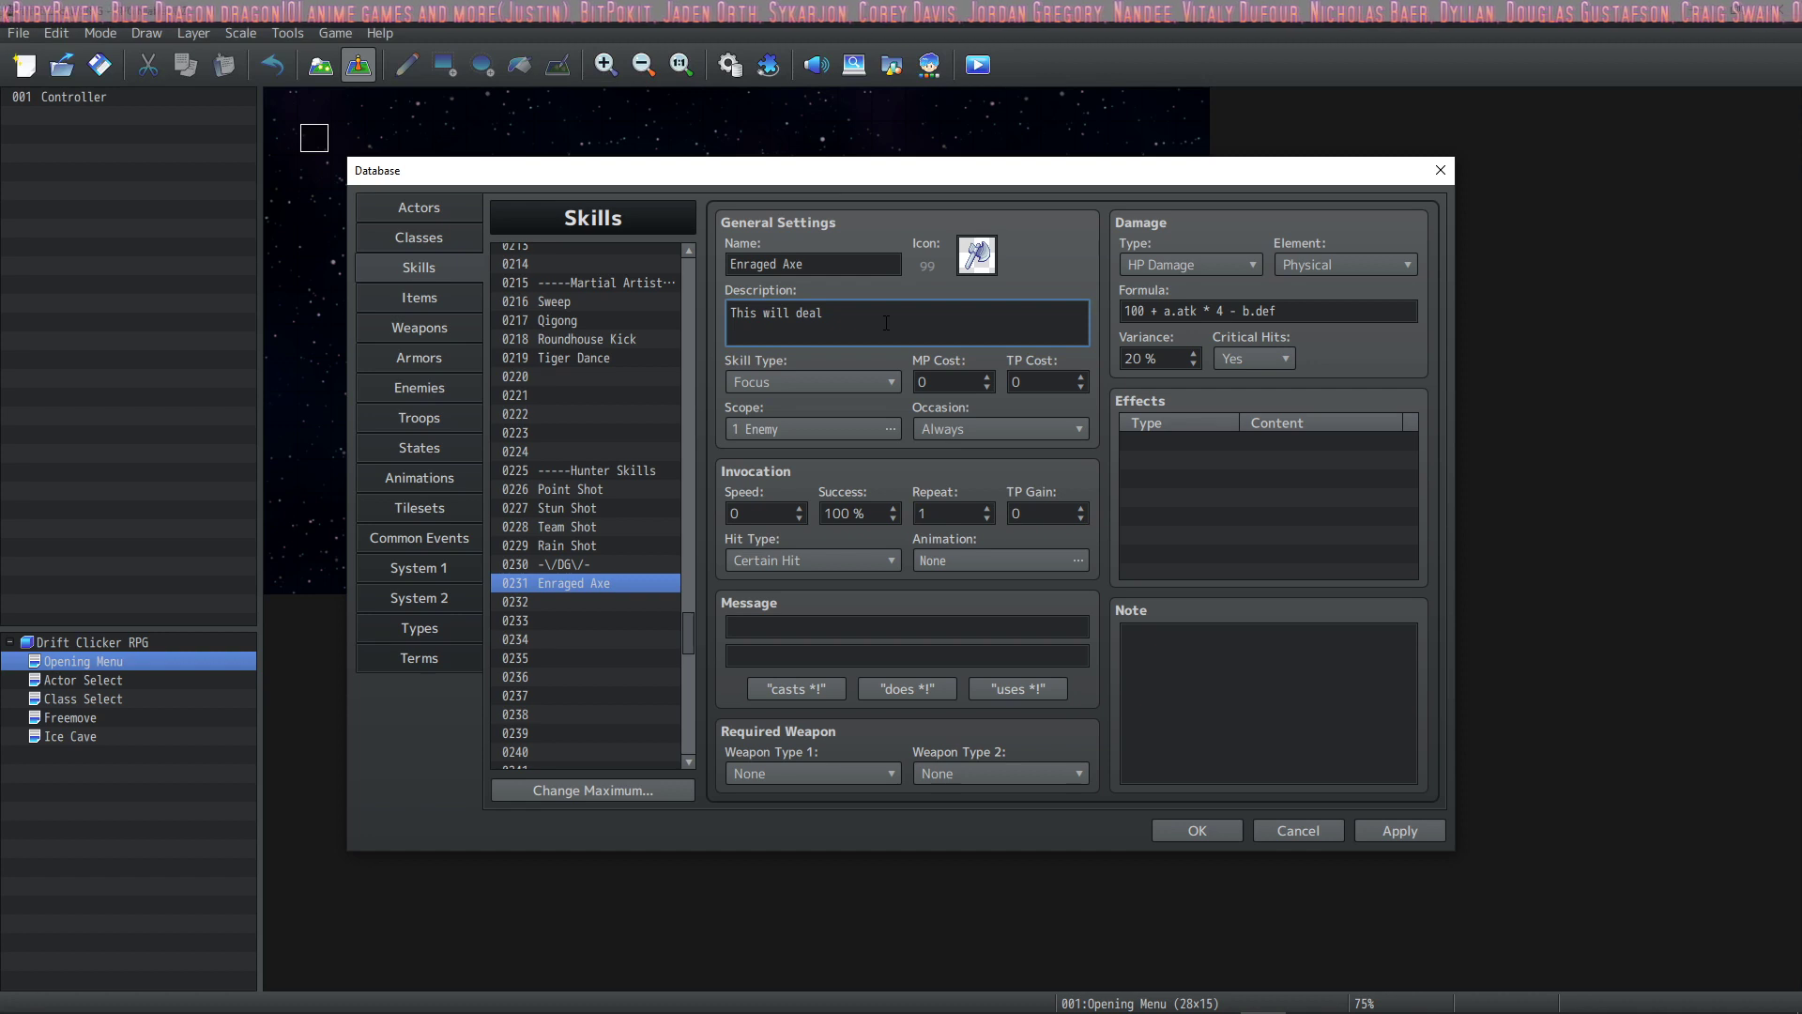
type("Physical Damage to a single target.")
- Set Enraged Axe's TP Cost to 25 and TP Gain to 5
double_click(1050, 380)
type("25")
double_click(1062, 515)
type("5")
left_click(863, 383)
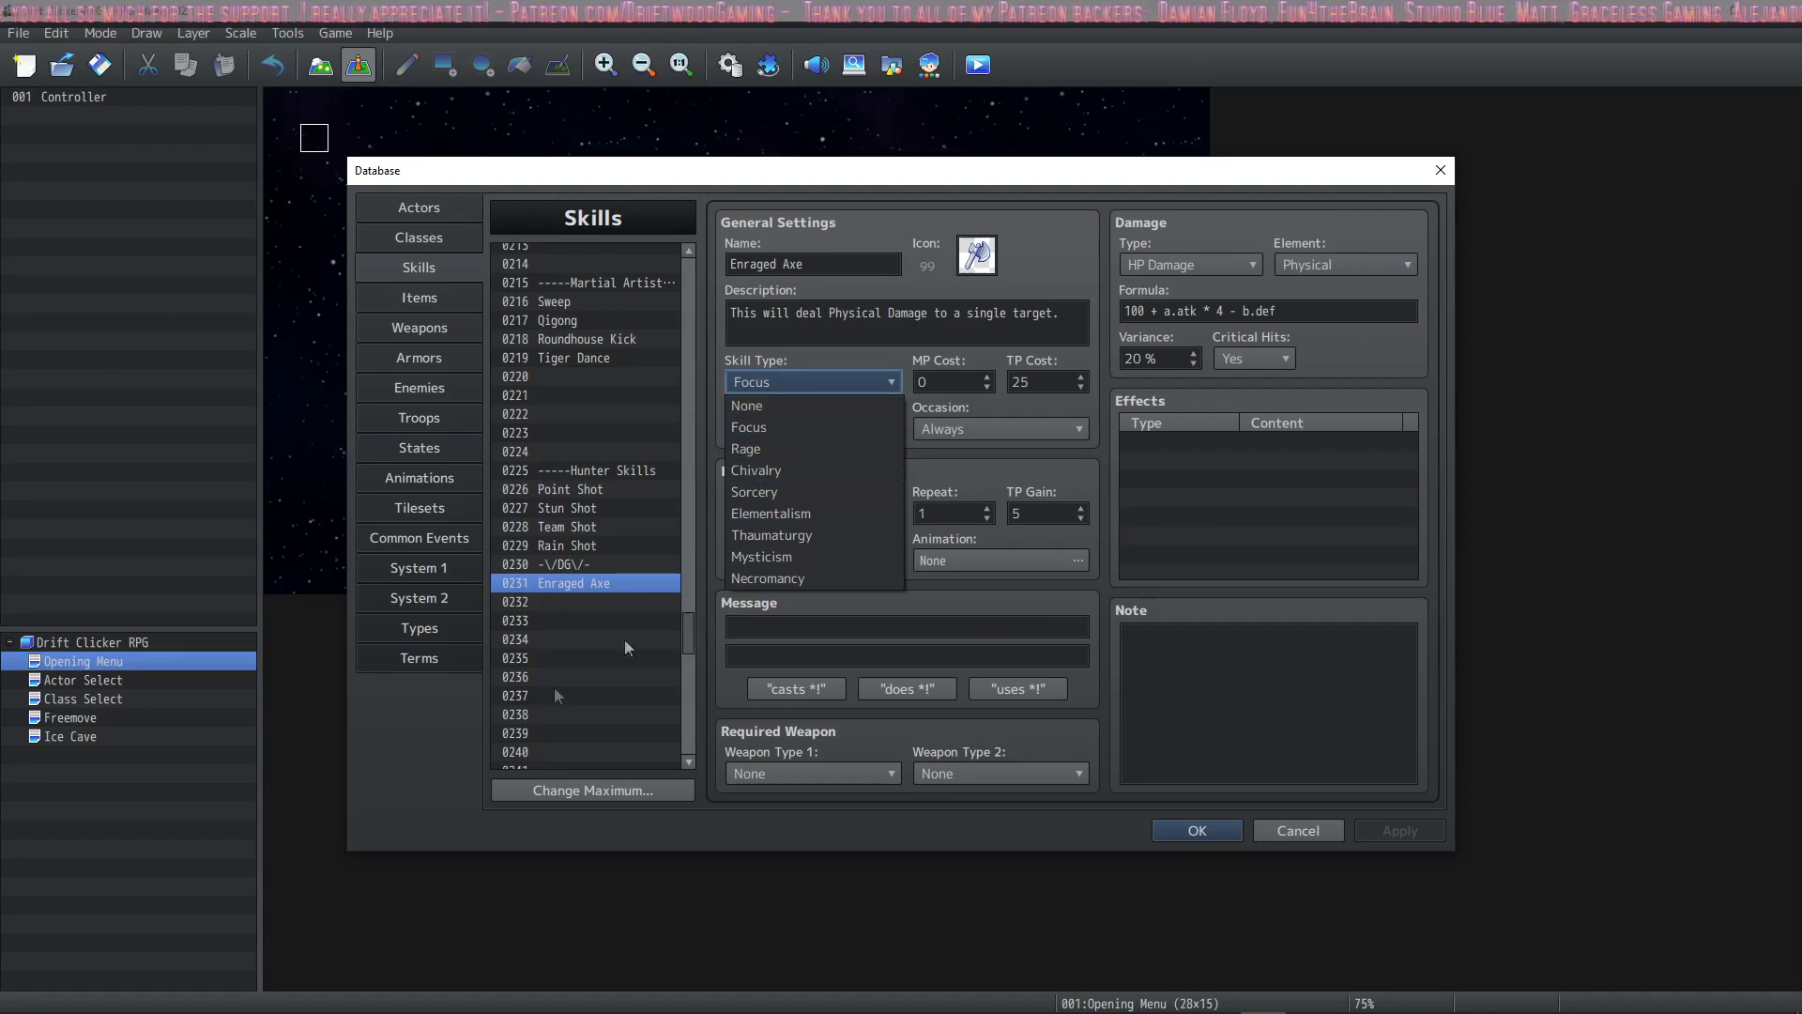
left_click(451, 635)
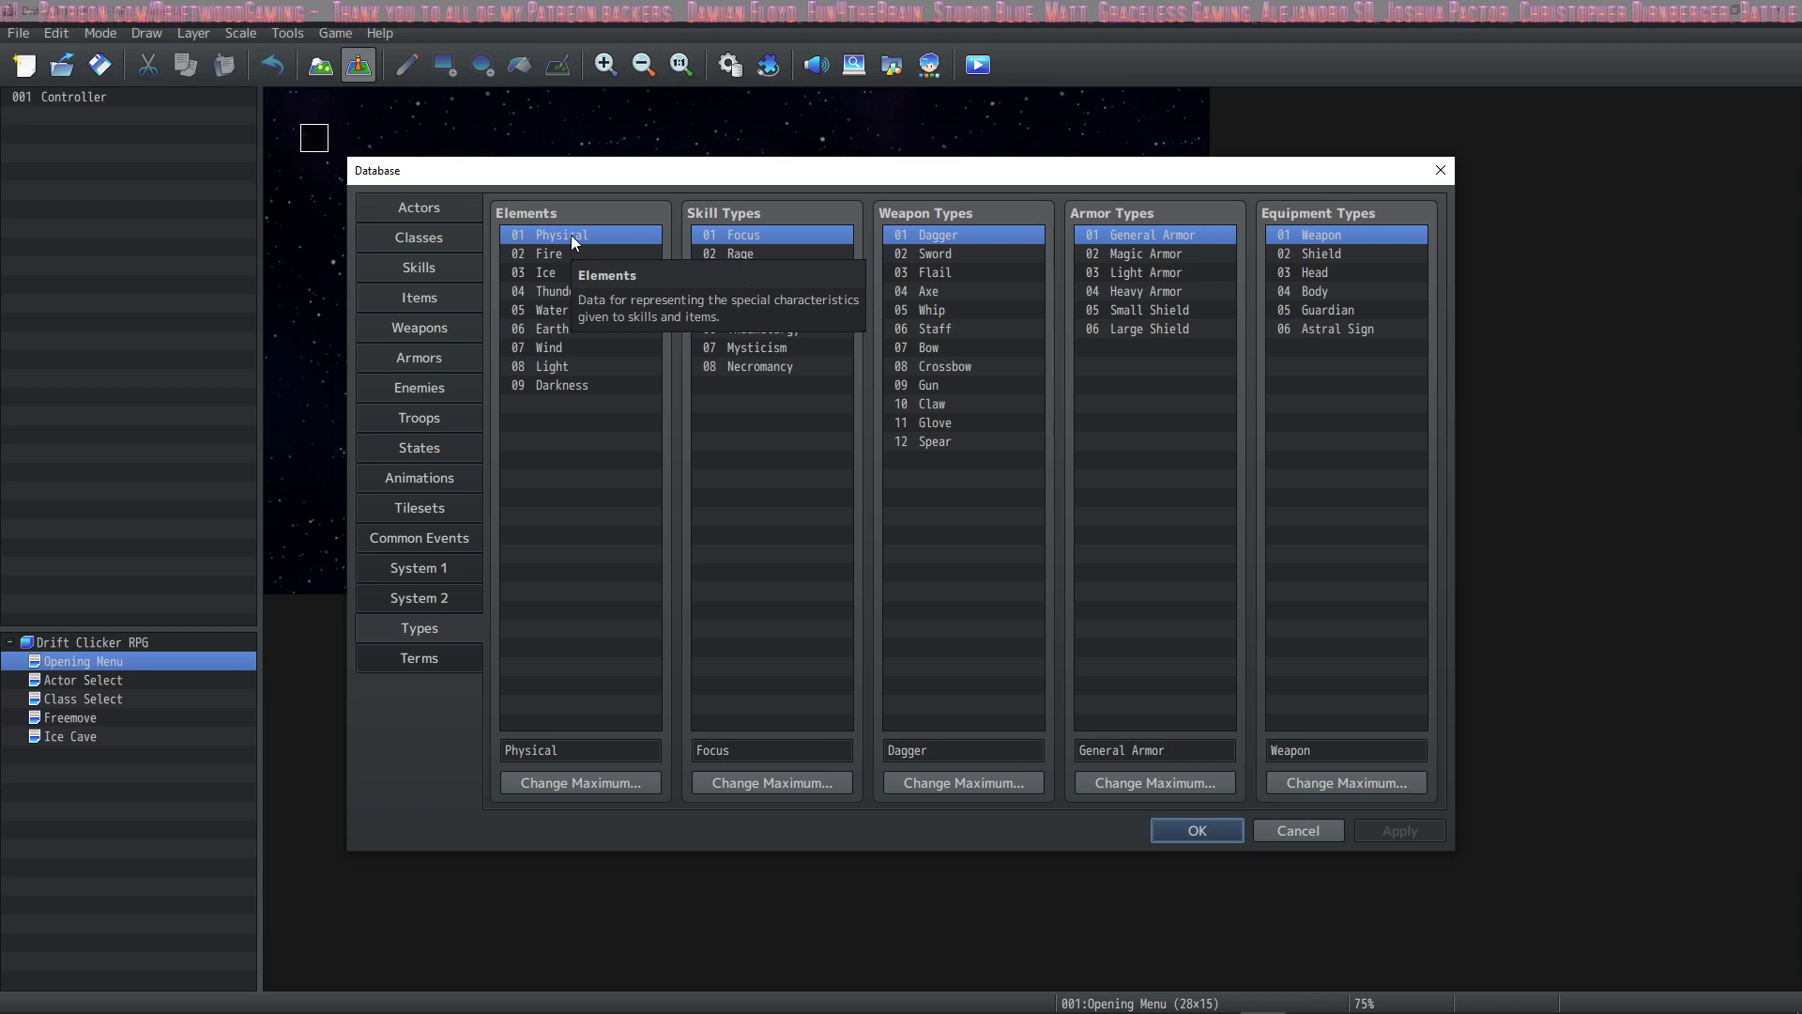
- Prefix element 01's name with \I[15] so it reads \I[15]Physical
key("Tab")
key("Home")
type("\\I[15]")
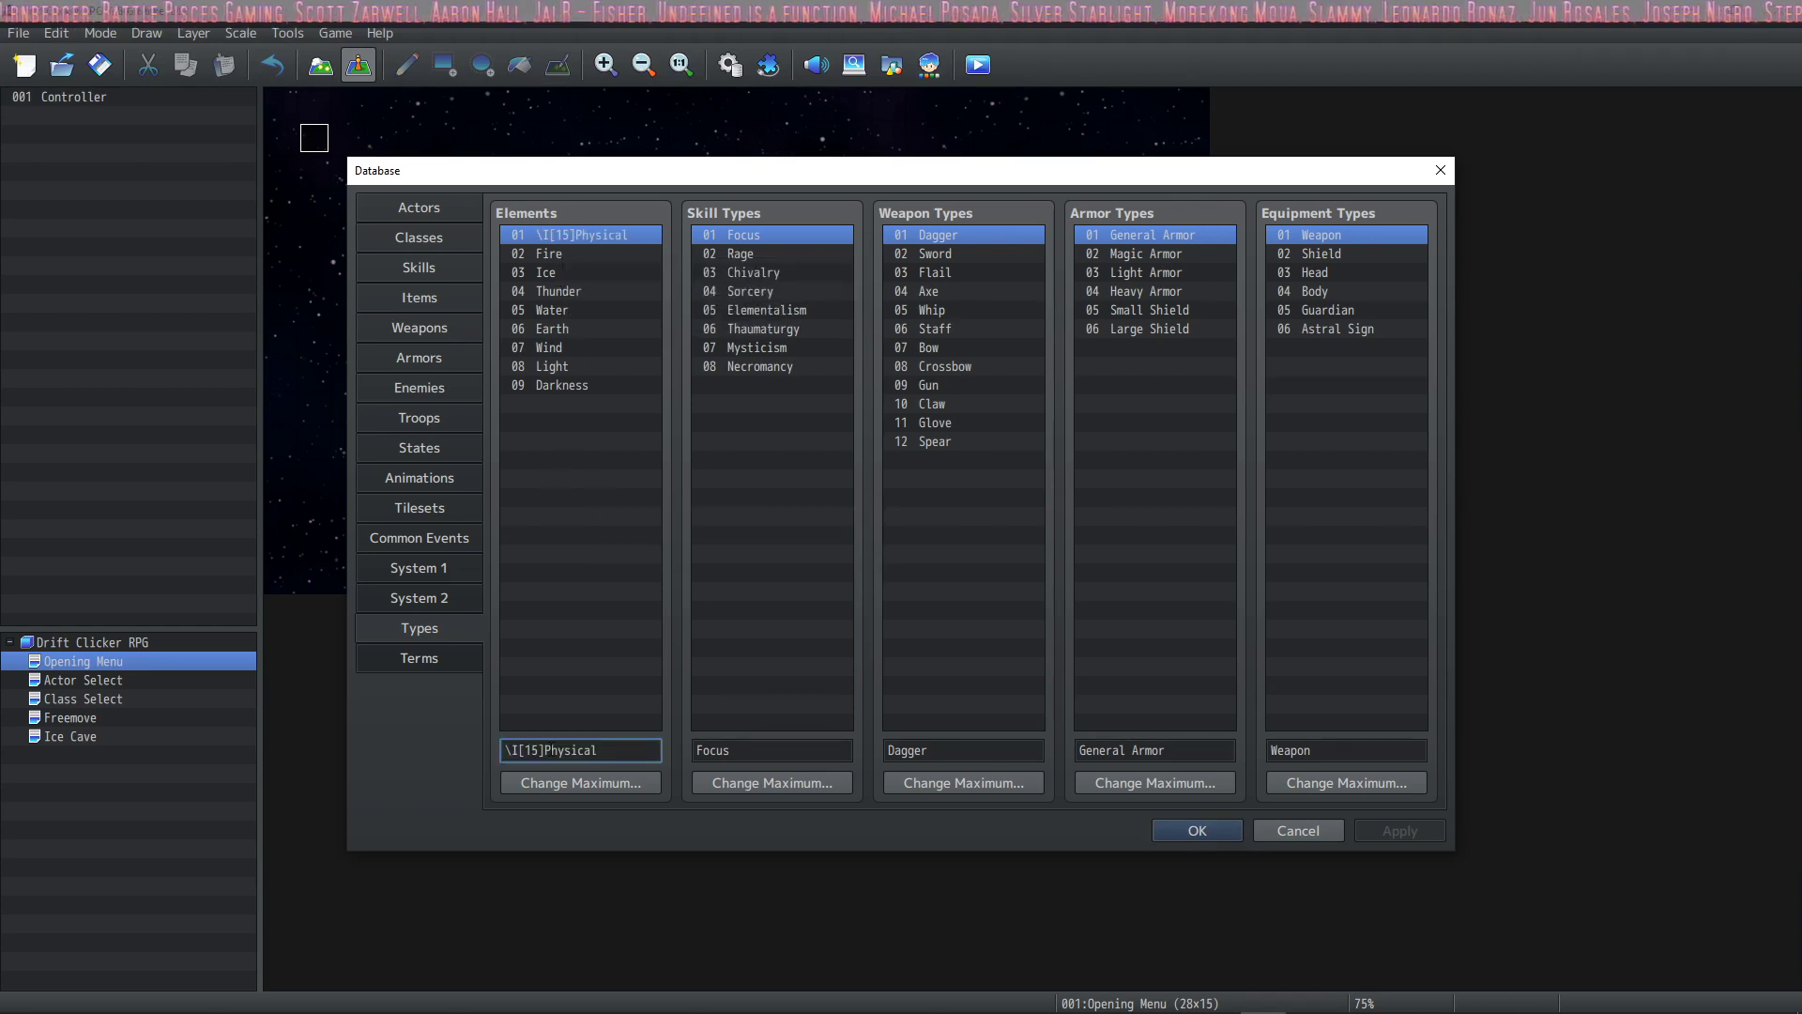
left_click_drag(543, 743, 507, 751)
key("Right")
left_click(538, 742)
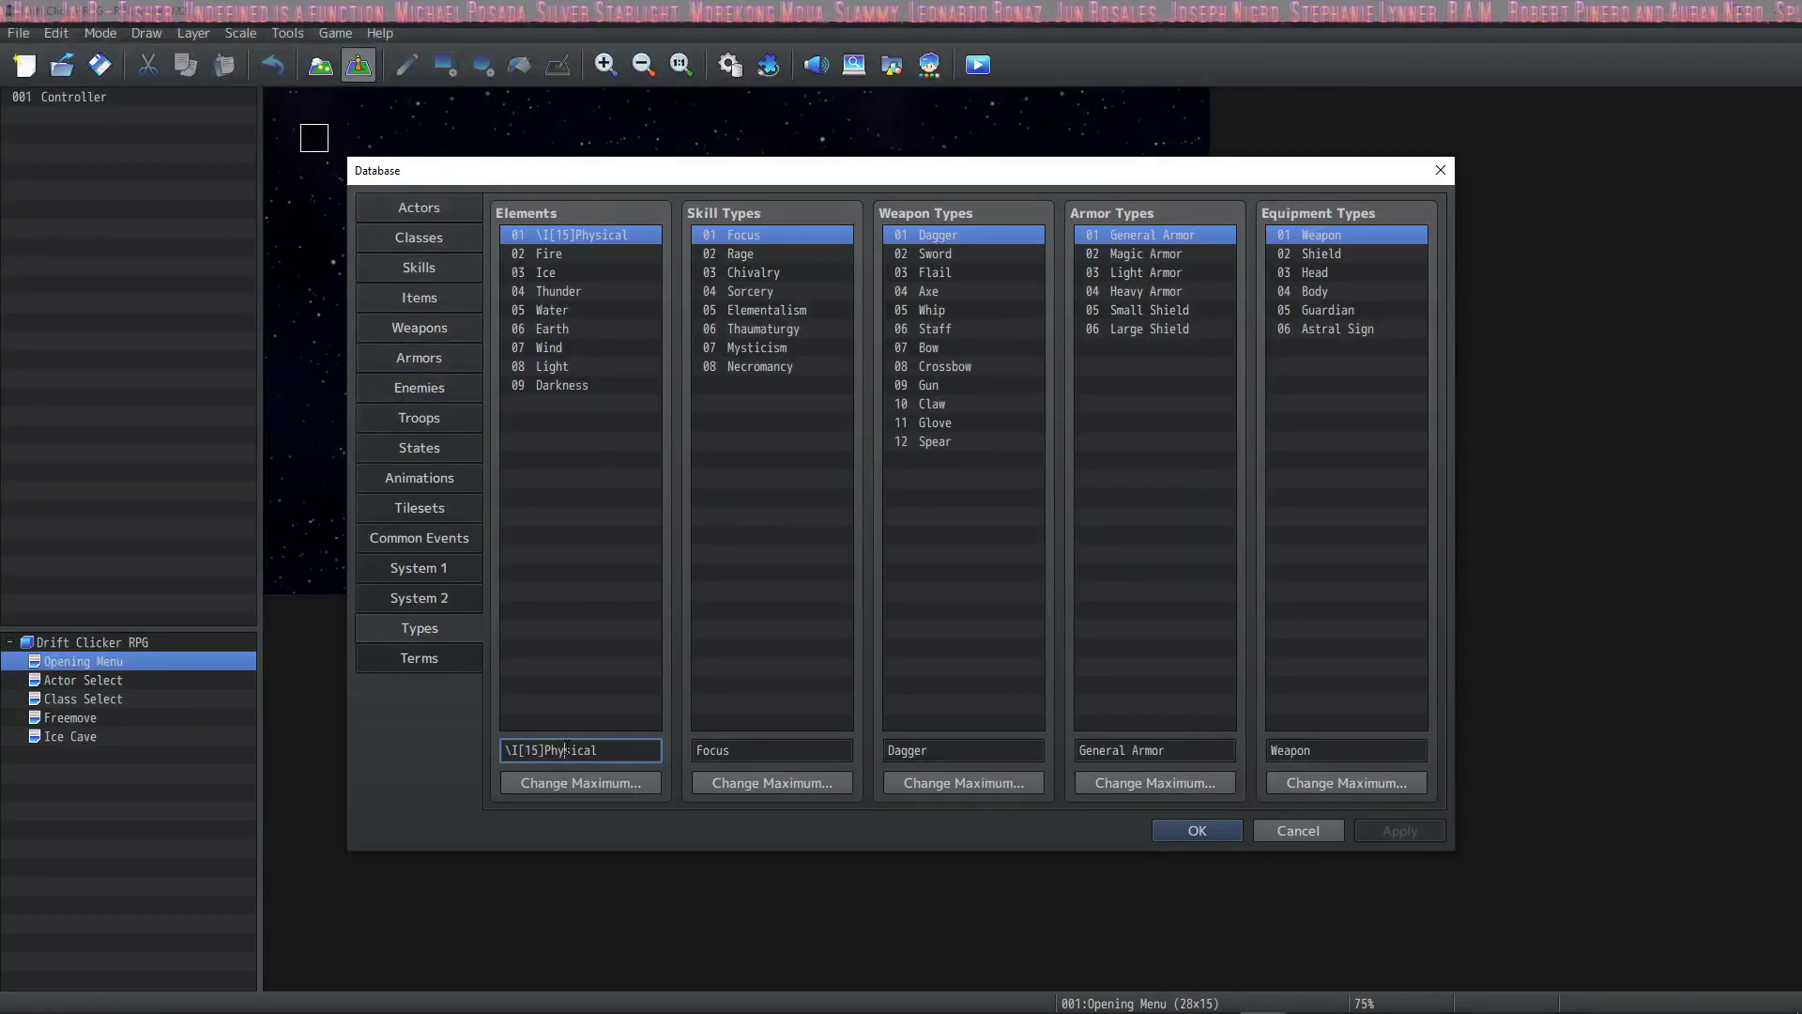
left_click(421, 296)
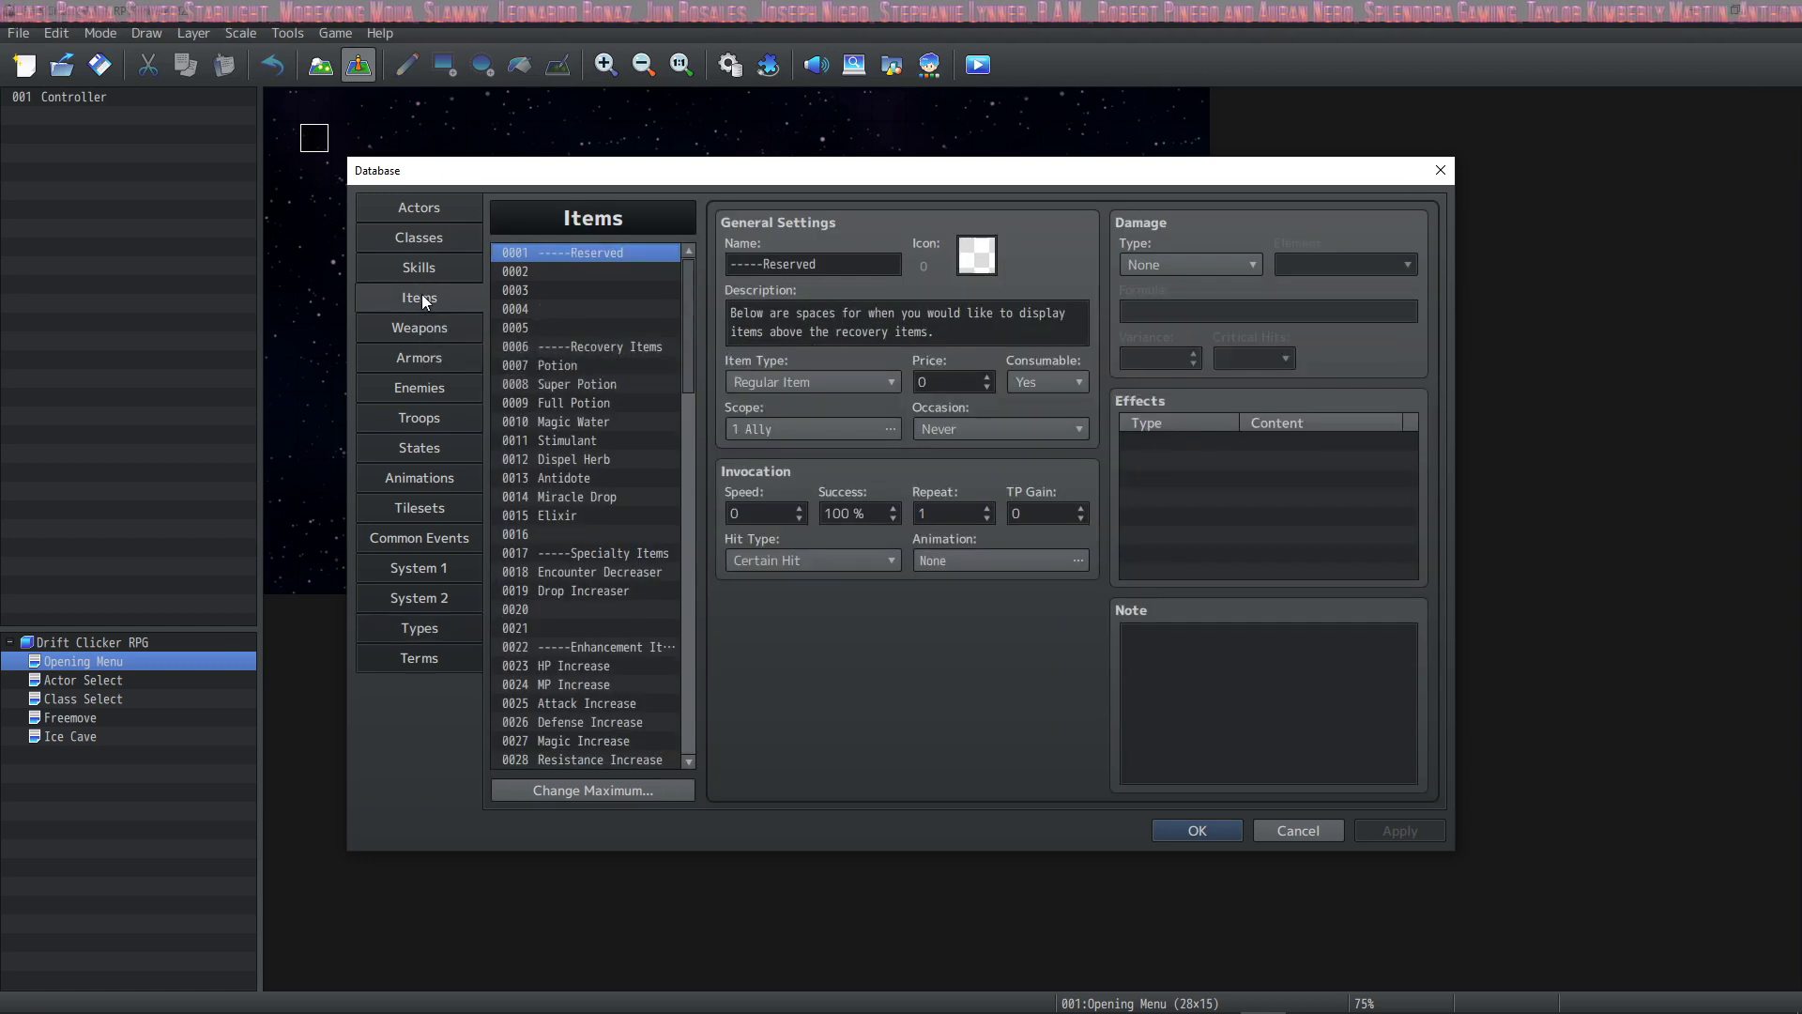
- Look up icon 307, the blue orb on a stand, in empty skill 0232's icon picker
left_click(436, 273)
left_click(600, 602)
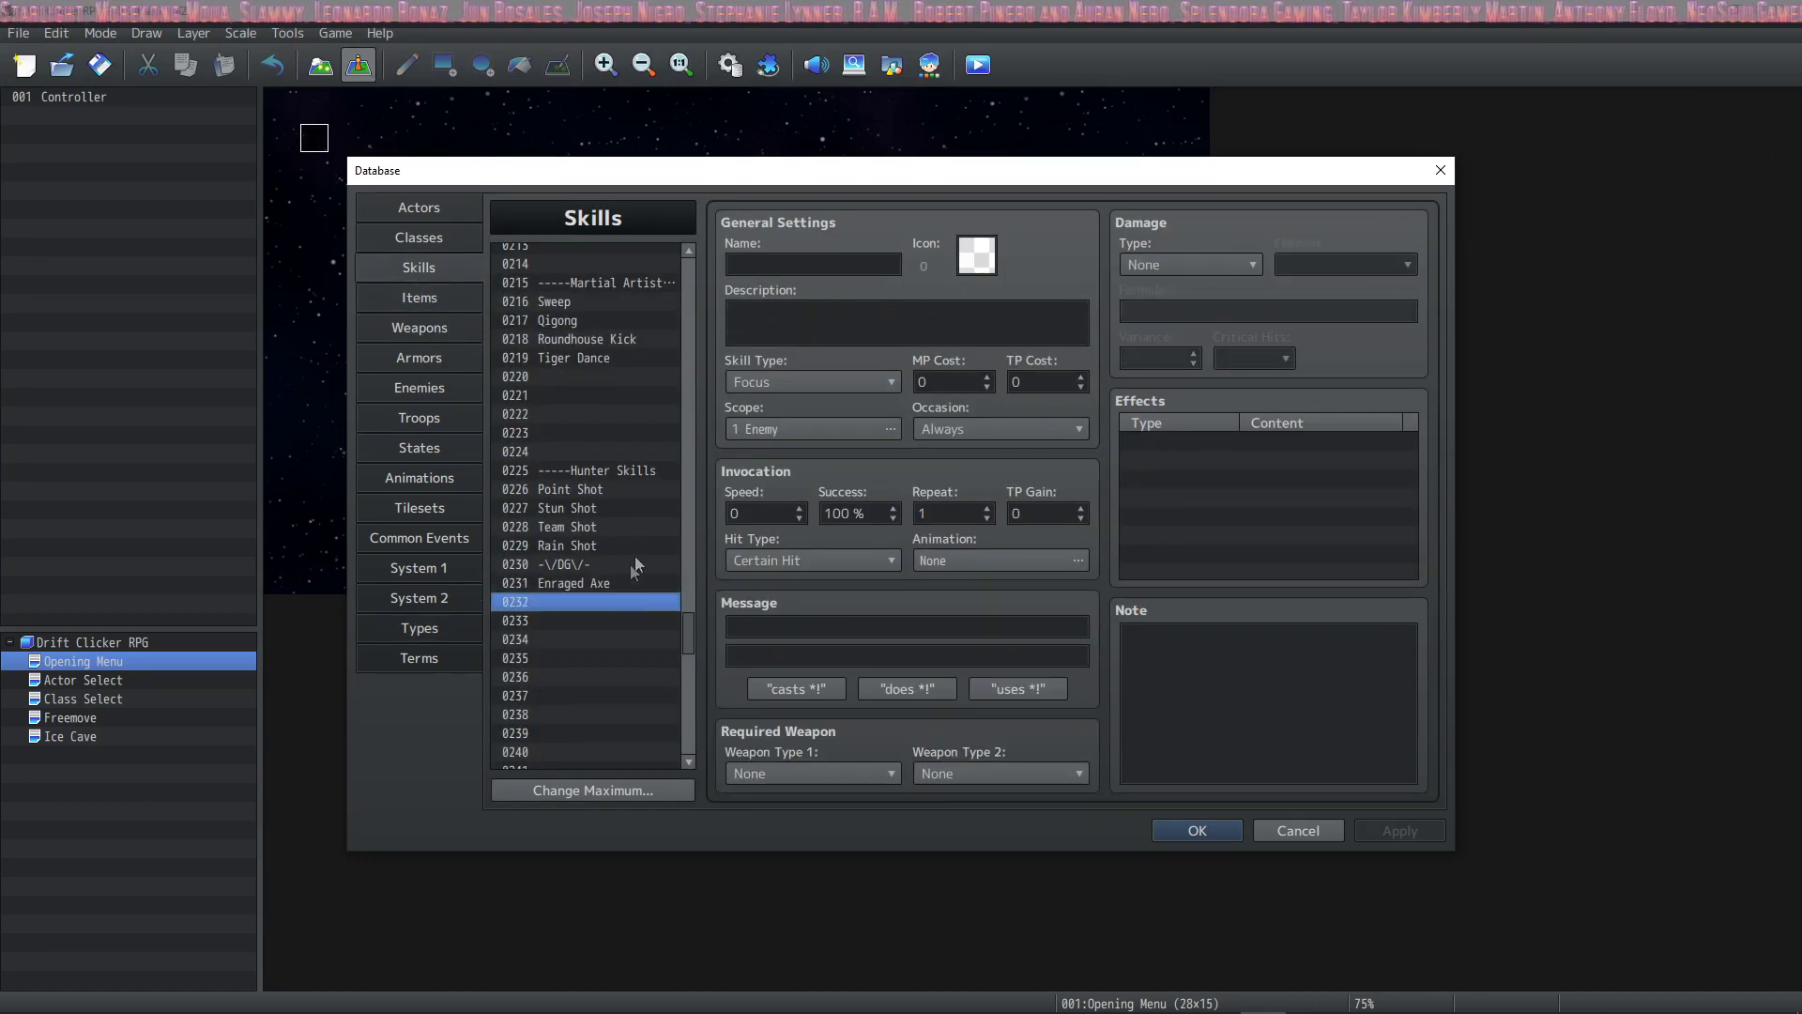
left_click(980, 263)
left_click_drag(1147, 364, 1147, 589)
left_click(818, 584)
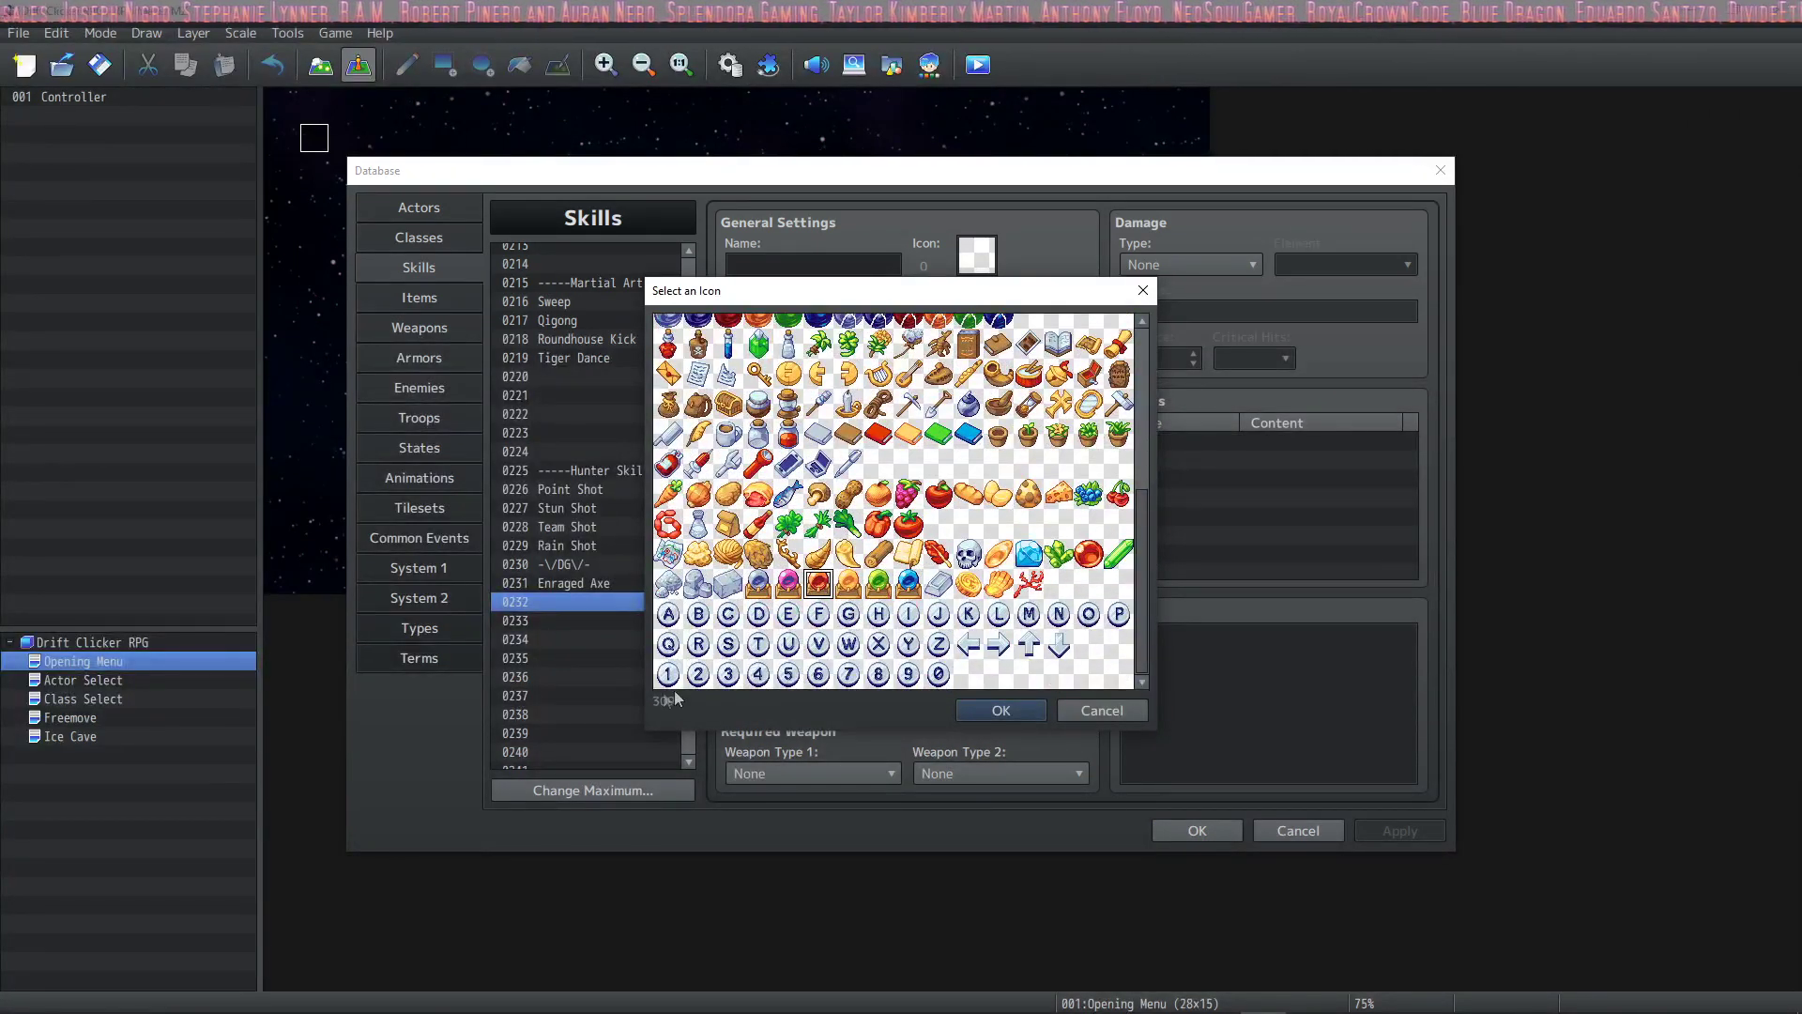
left_click(842, 618)
left_click(998, 614)
scroll(892, 629, "up", 1)
left_click(766, 602)
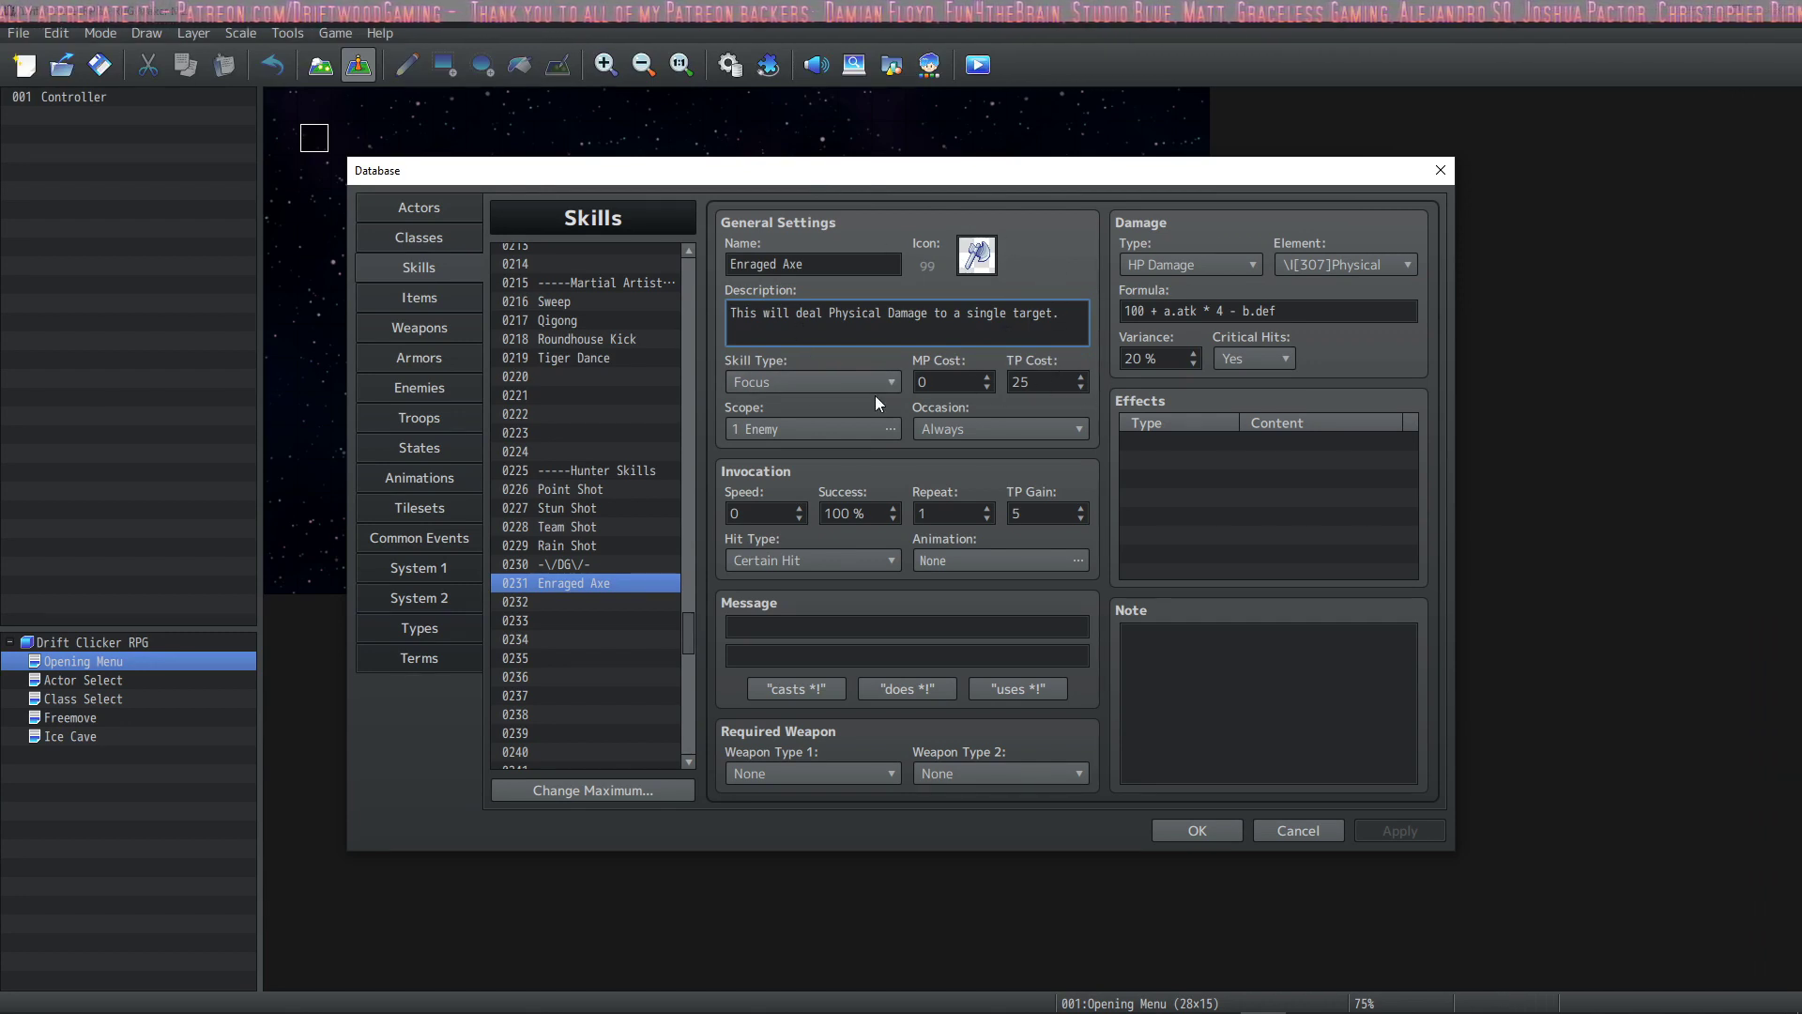
left_click(854, 382)
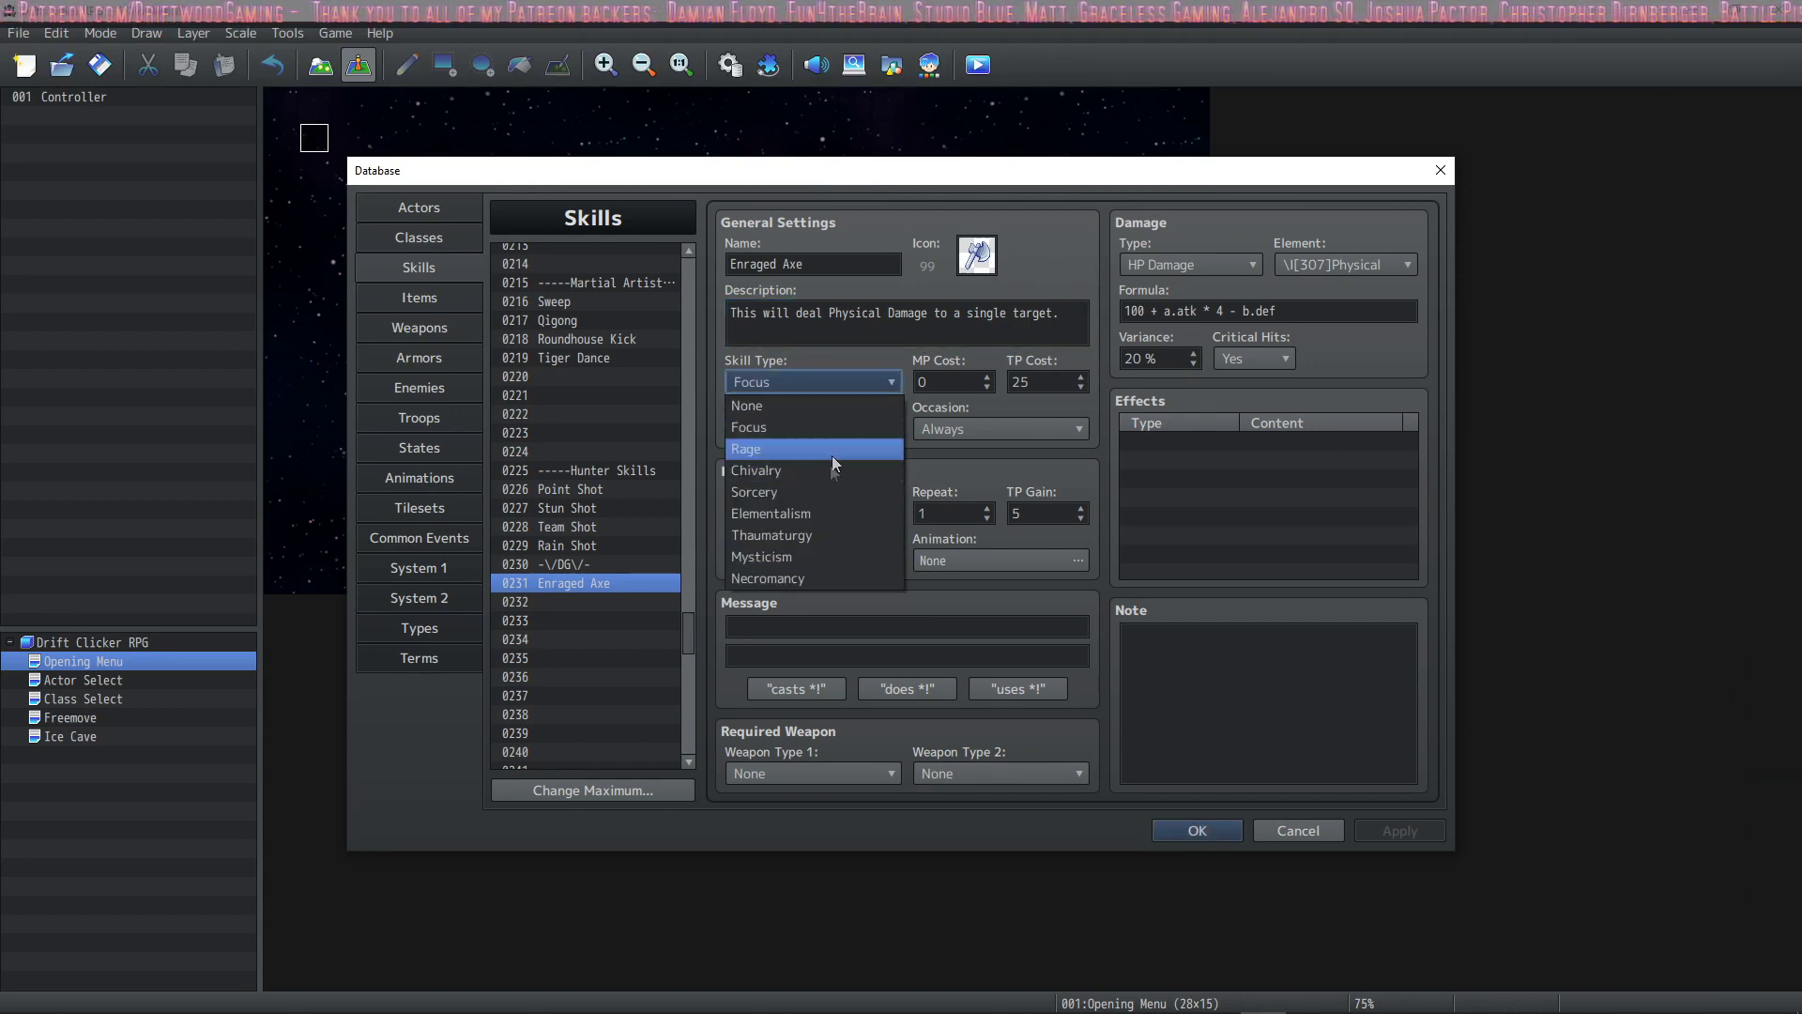
- Make Enraged Axe a Rage skill targeting 1 Enemy, usable only on the Battle Screen
left_click(756, 453)
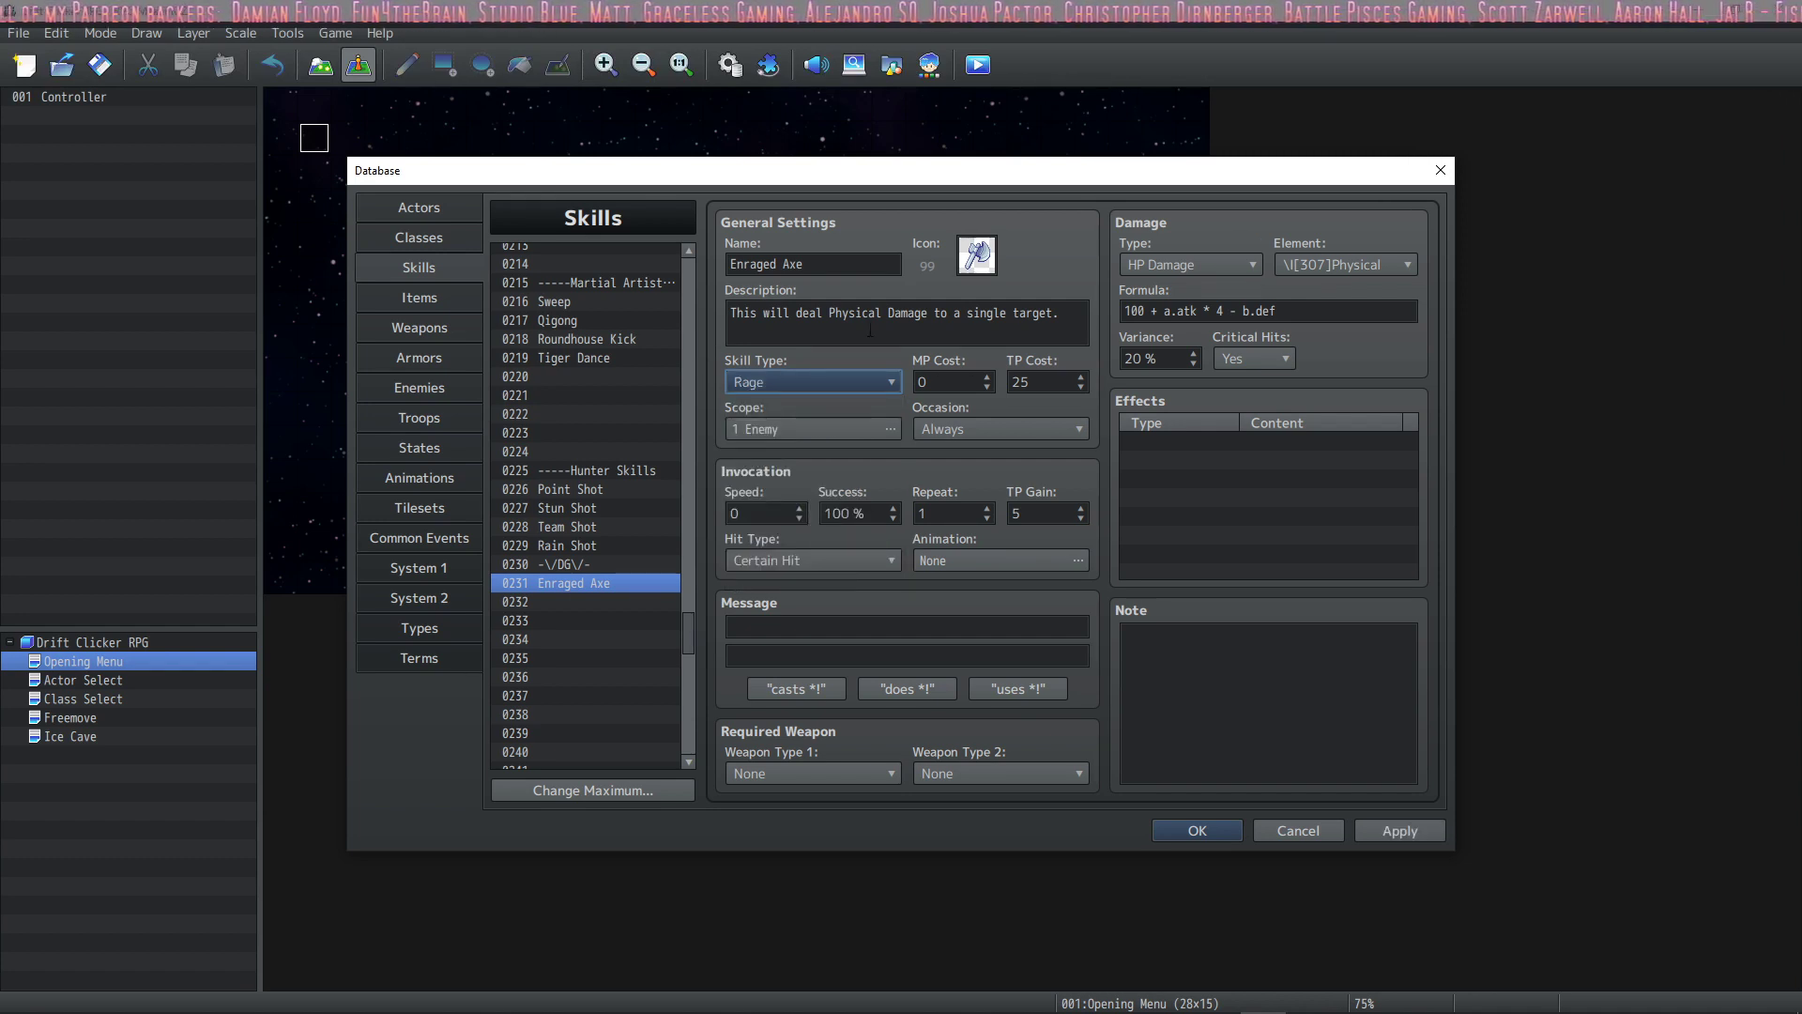
left_click(753, 387)
left_click(771, 455)
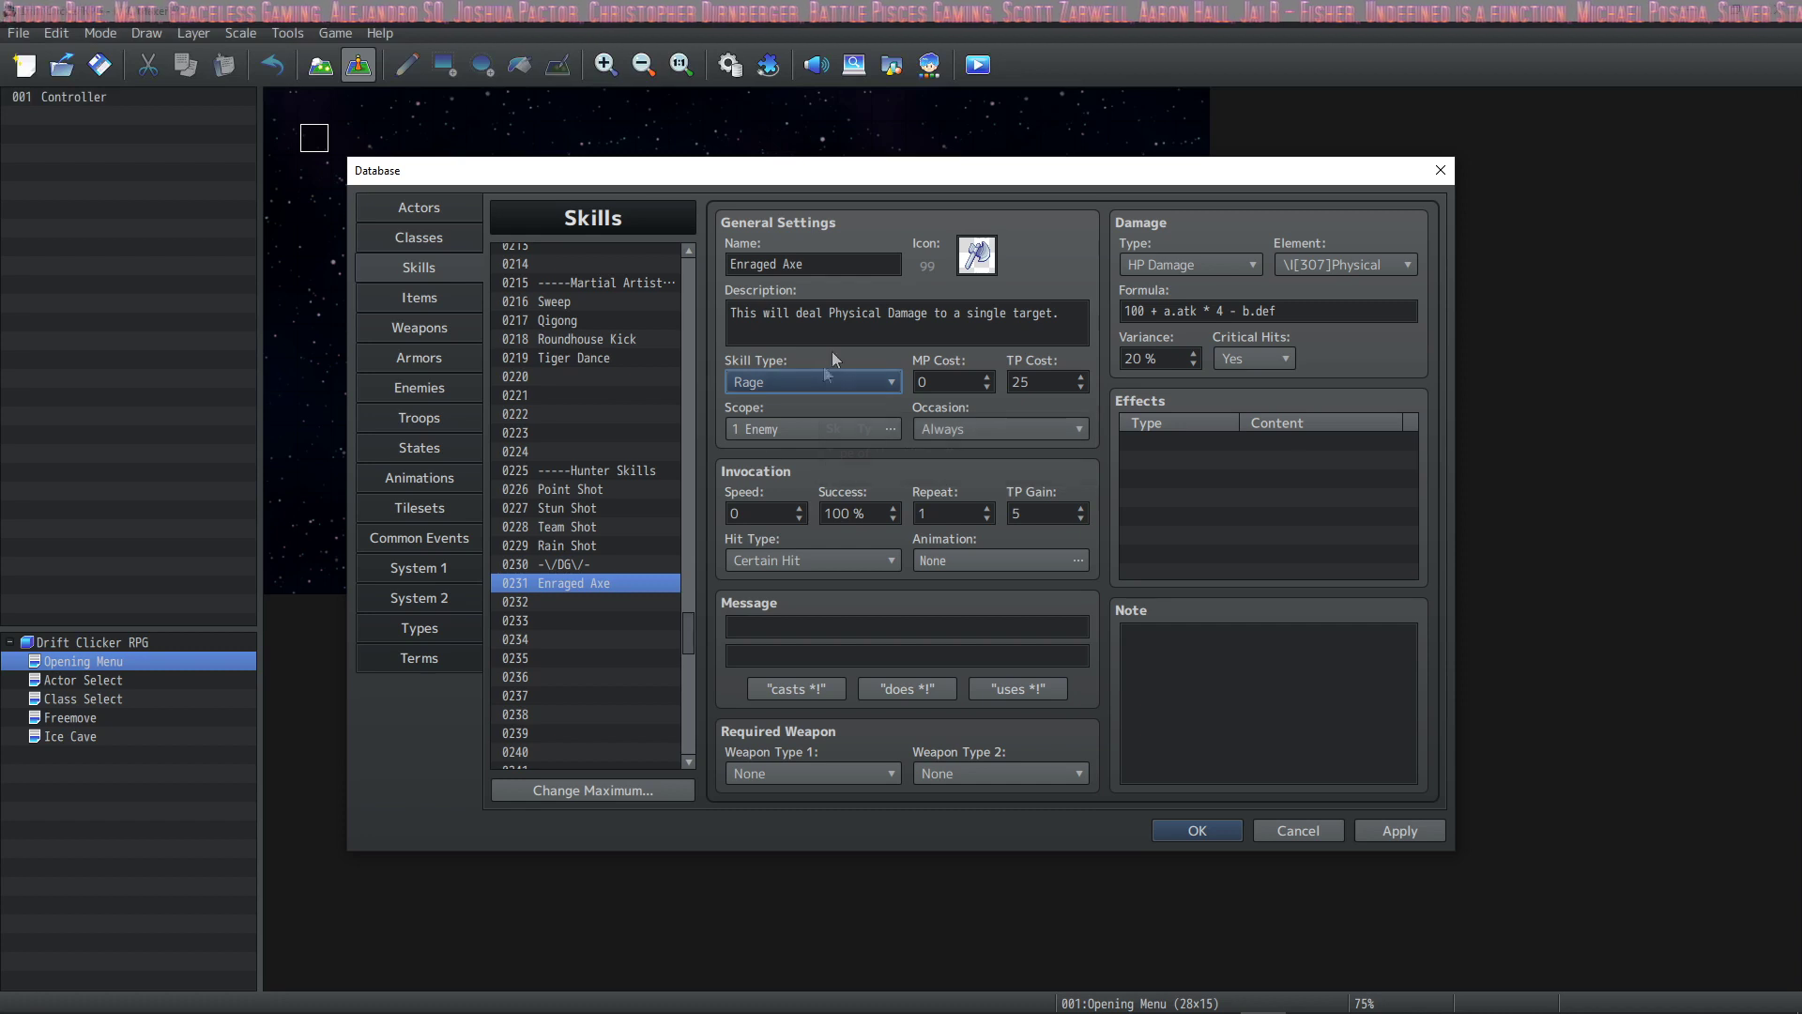
left_click(803, 429)
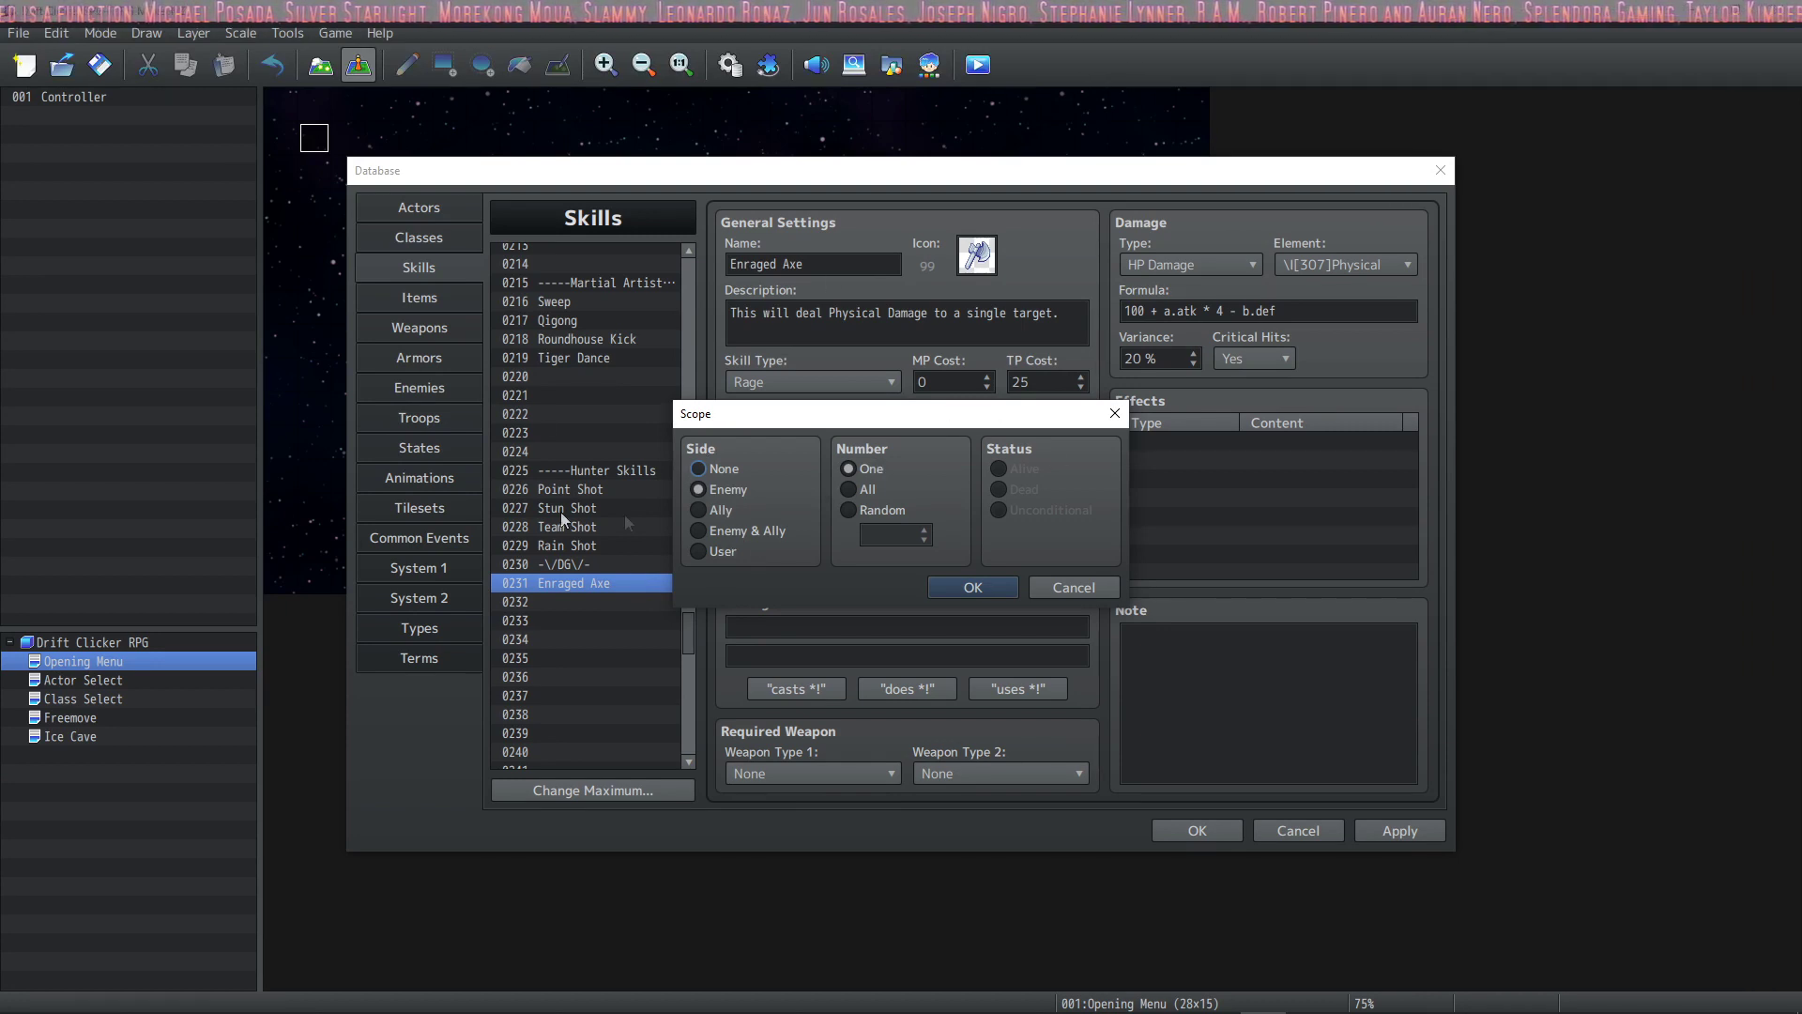
left_click(850, 468)
left_click(973, 587)
left_click(991, 429)
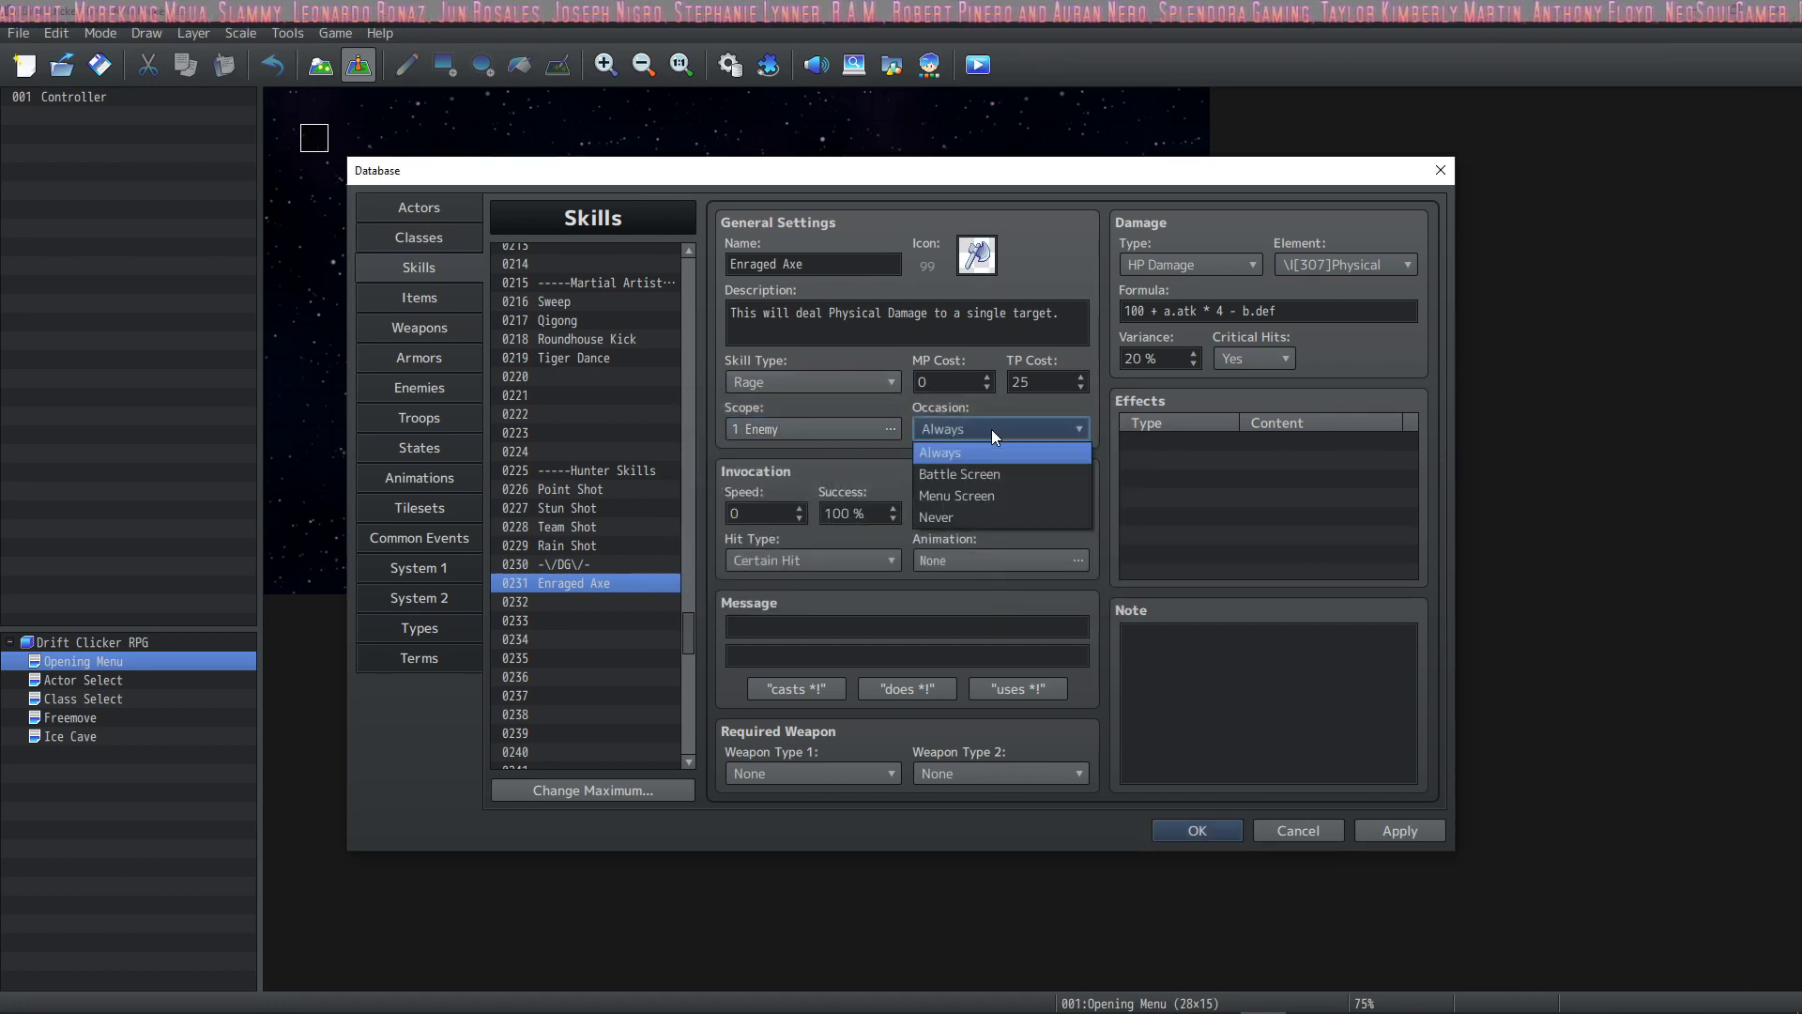
left_click(973, 477)
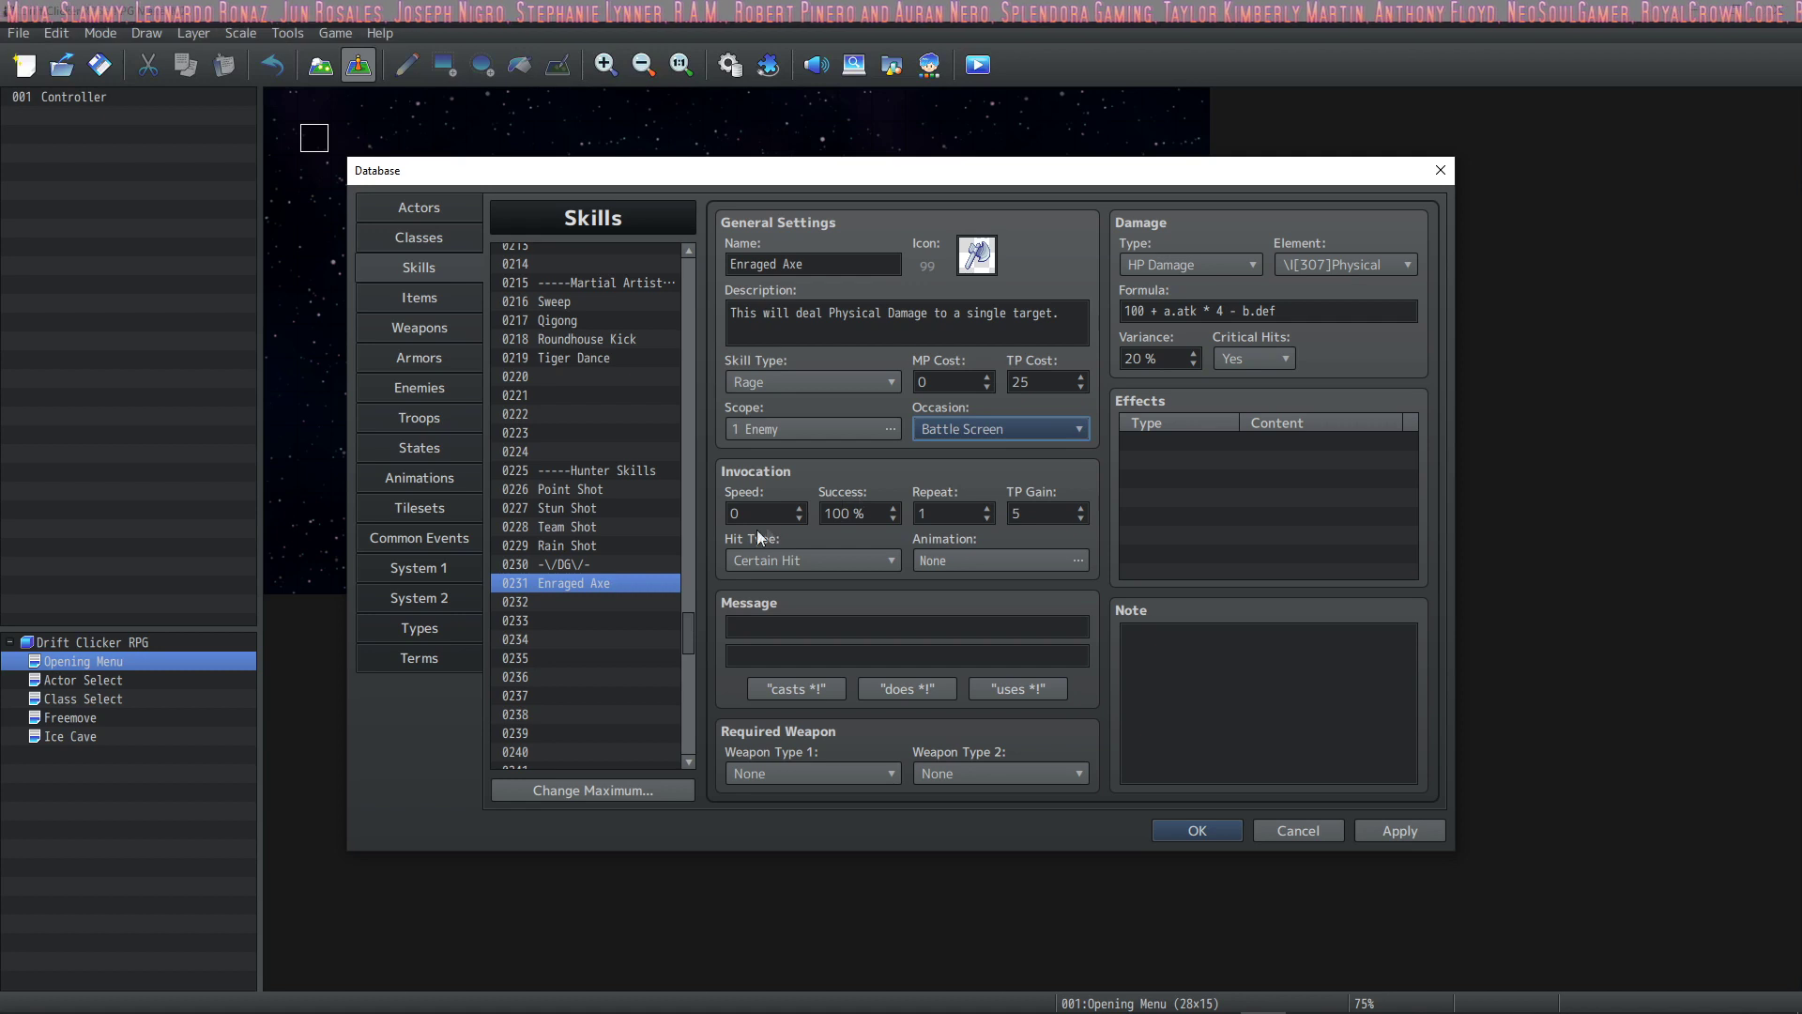
- Keep Enraged Axe's Hit Type on Certain Hit
left_click(820, 559)
key("Escape")
key("Down")
left_click(791, 561)
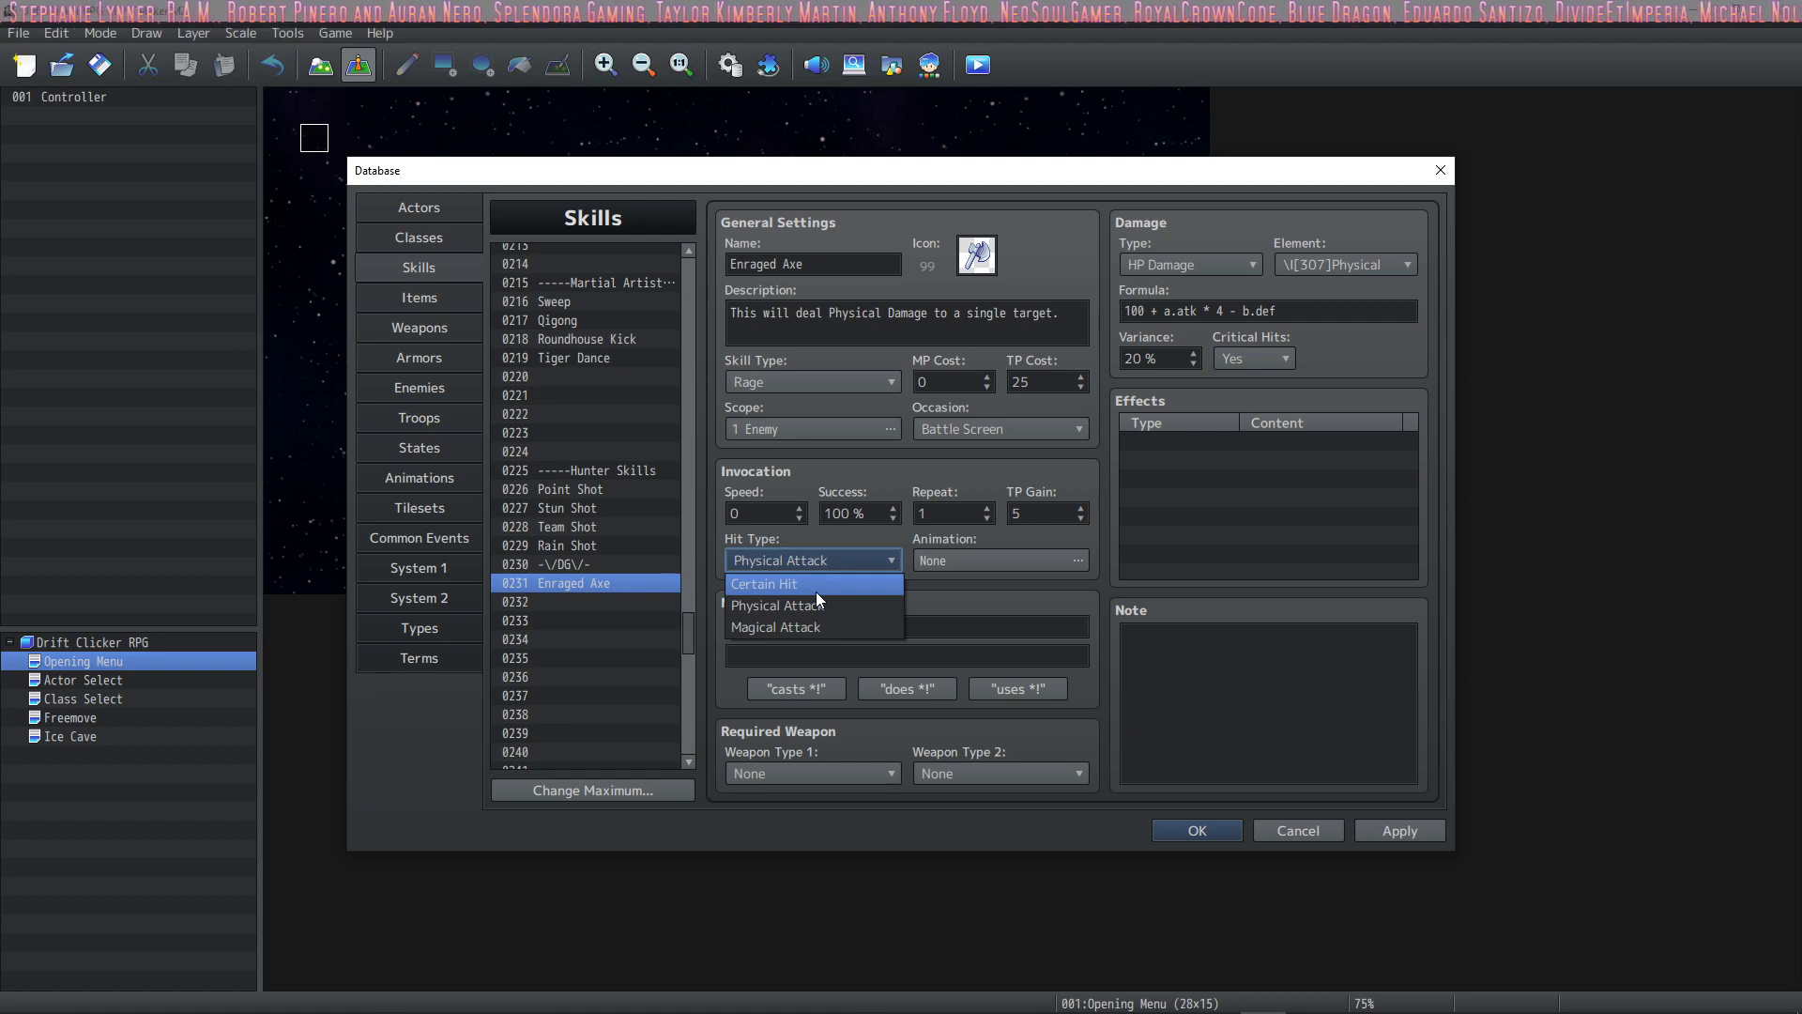
left_click(809, 586)
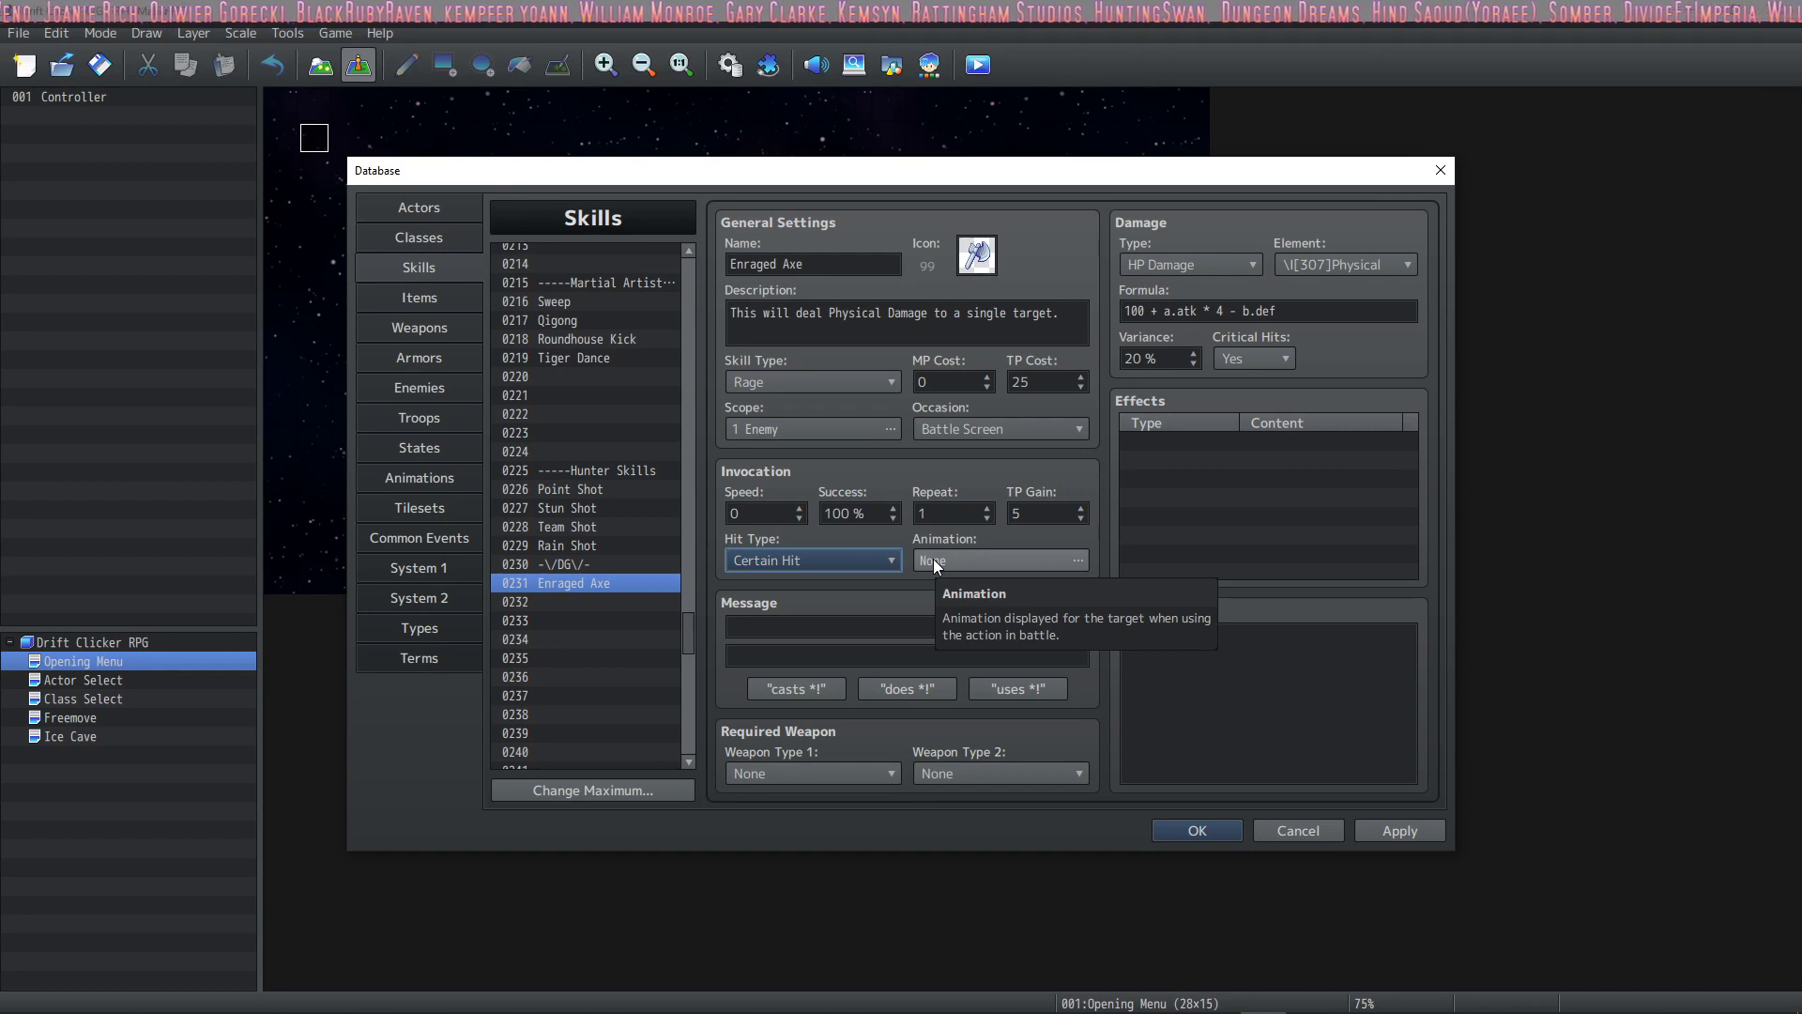
left_click(841, 563)
left_click(843, 554)
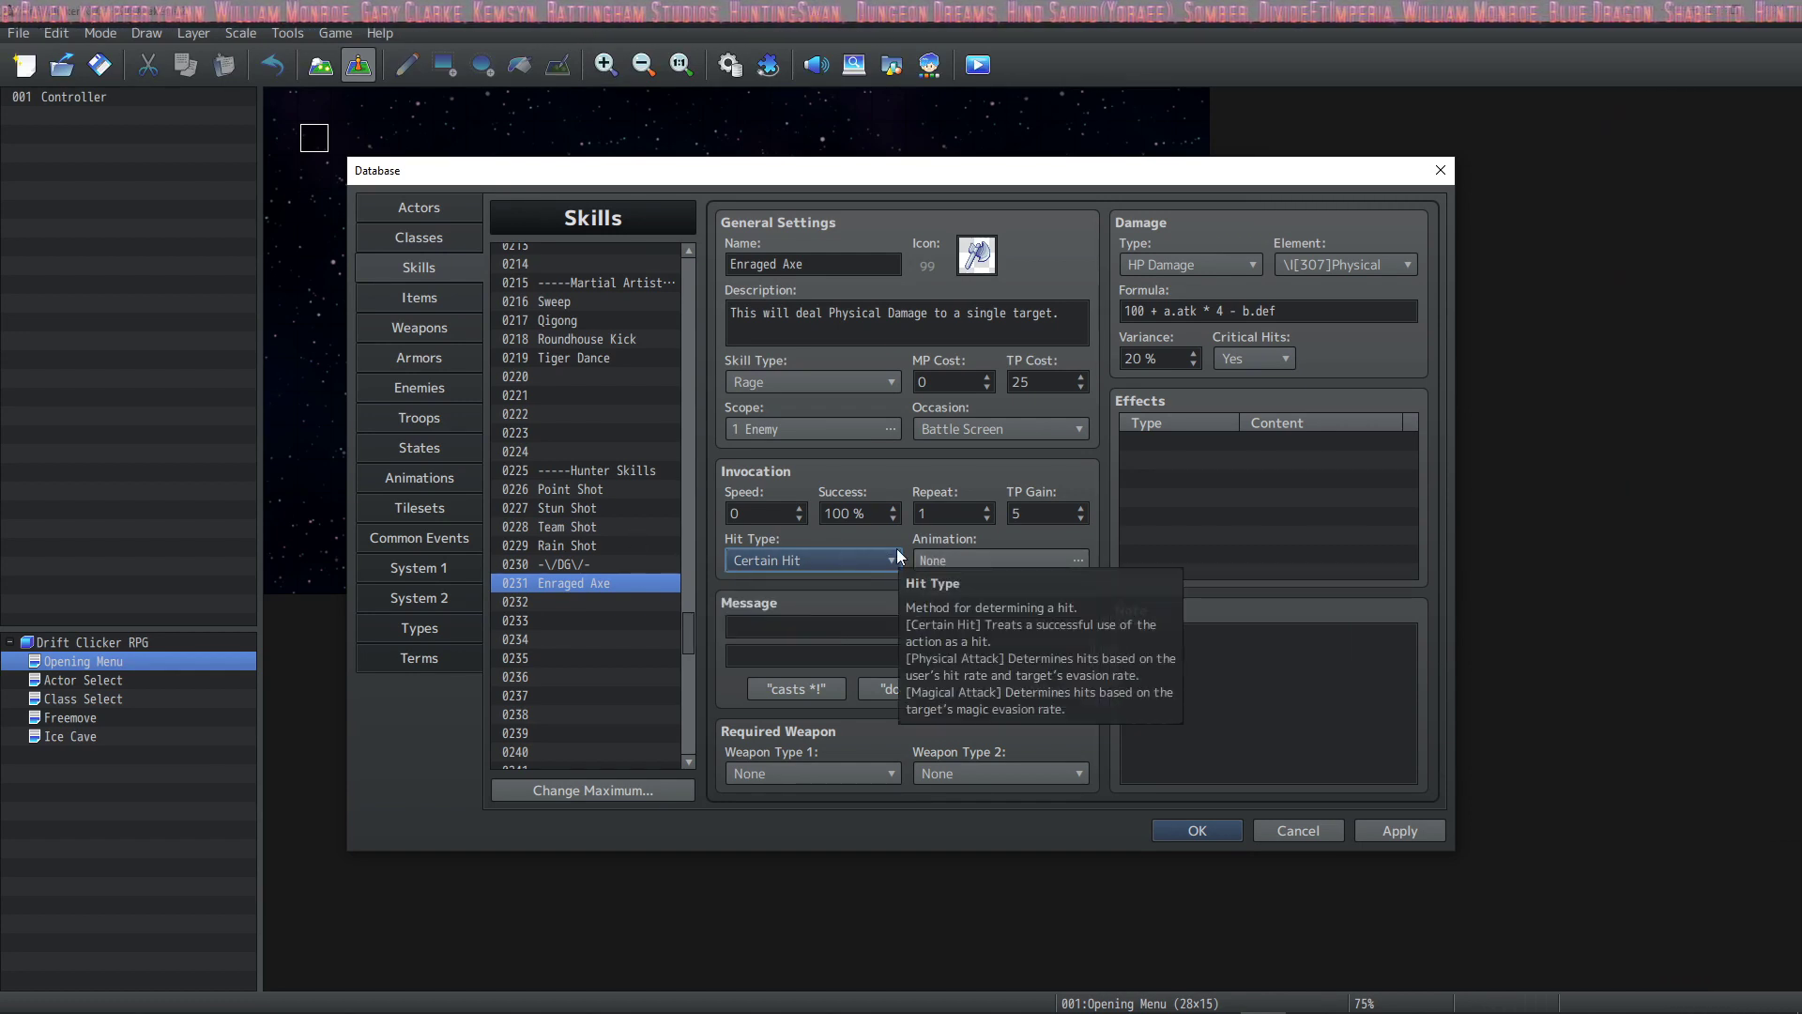
left_click(995, 561)
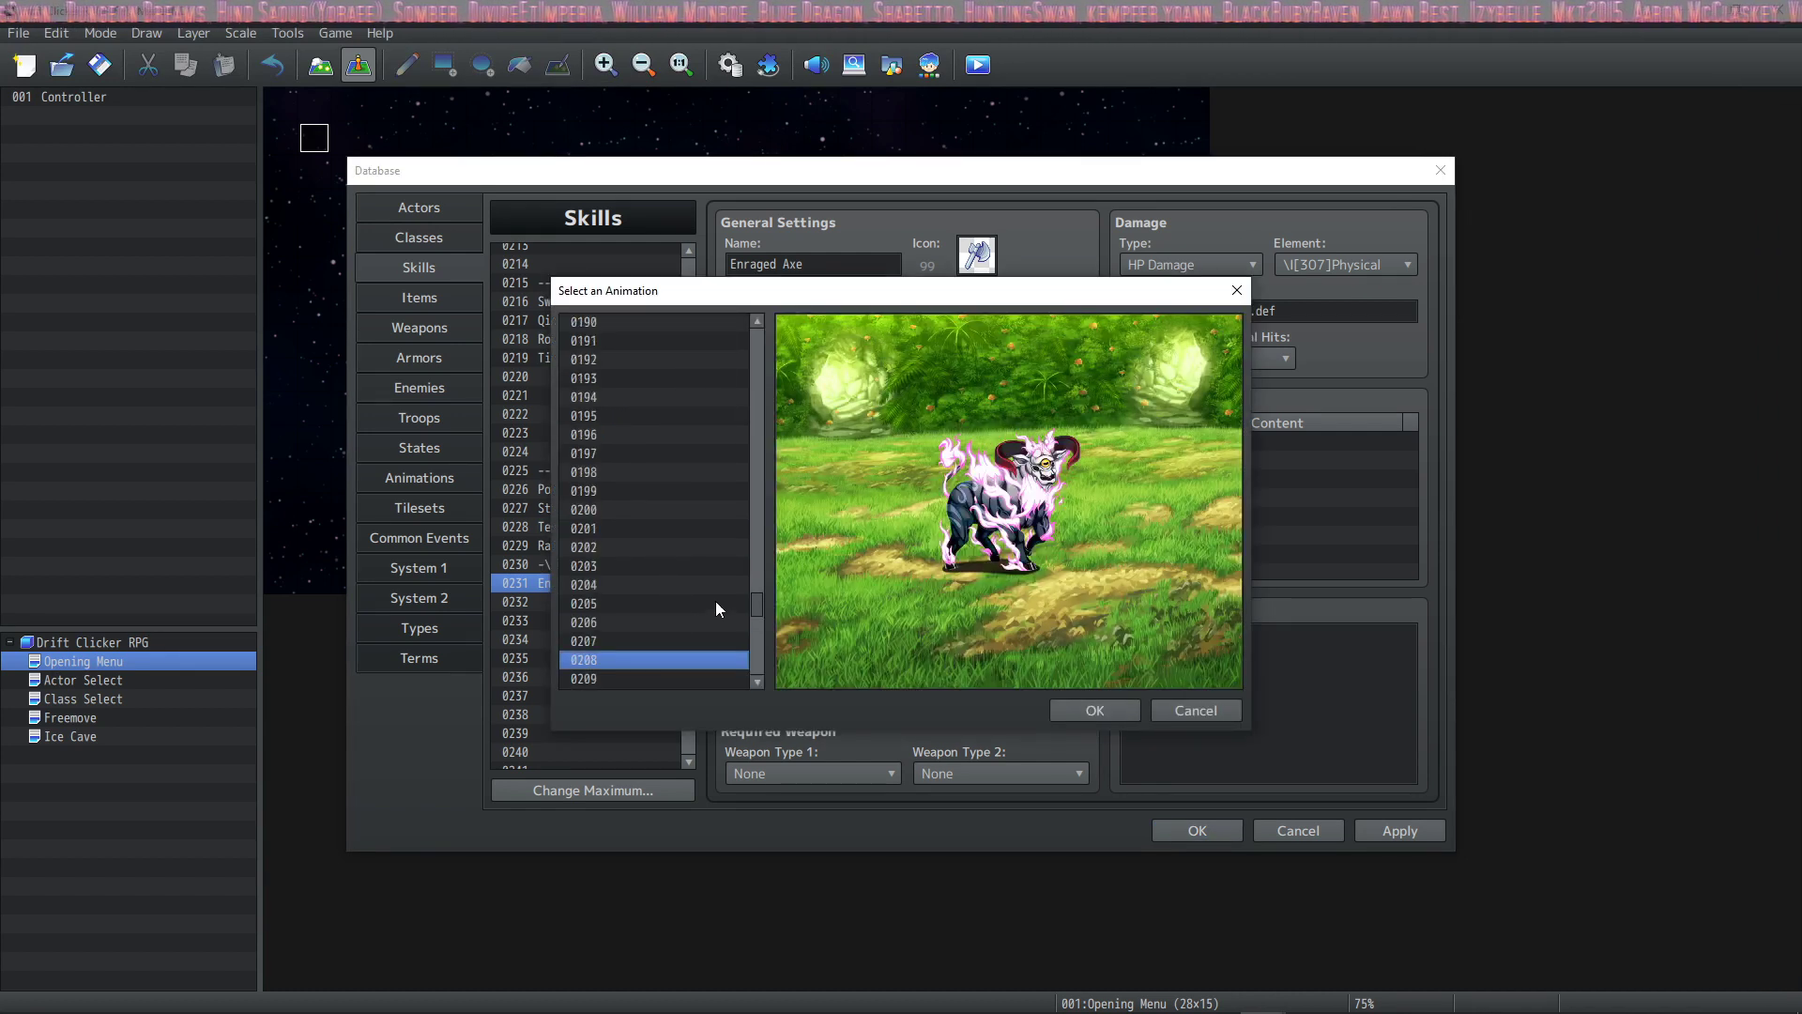
- Preview the animations from Sleep through CharacterSelect1
left_click_drag(757, 615, 756, 420)
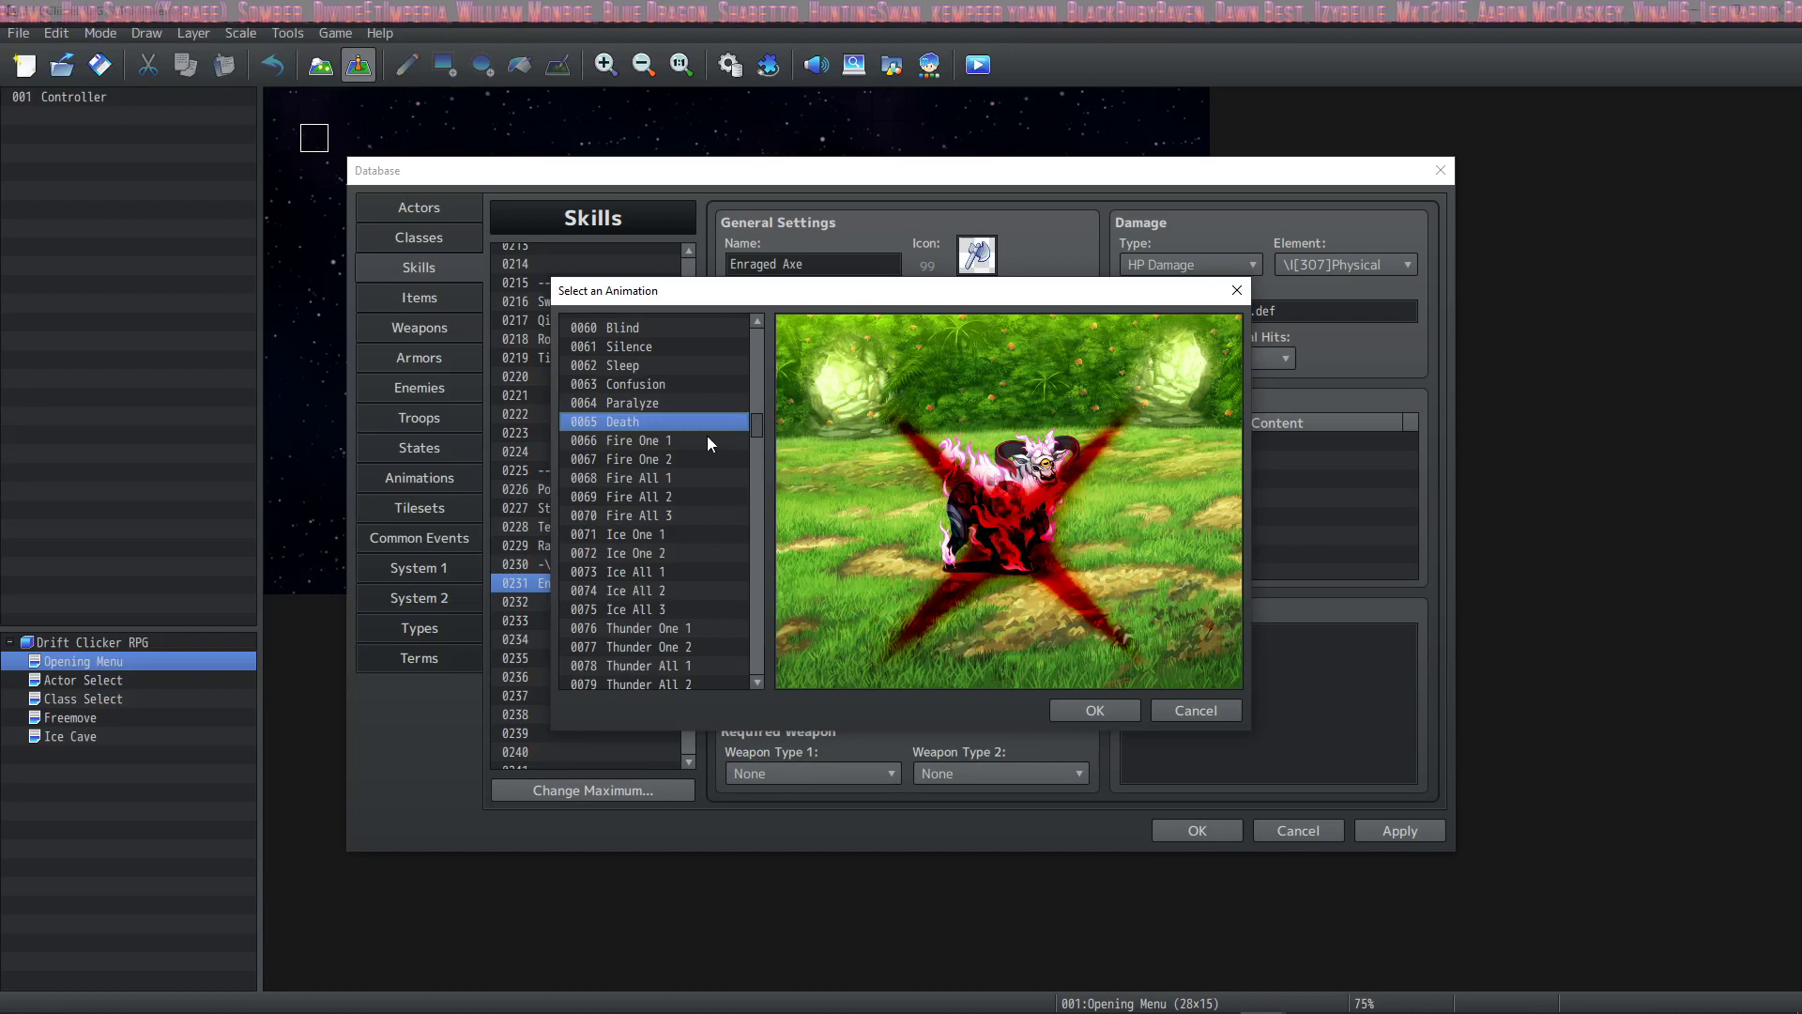
left_click(714, 365)
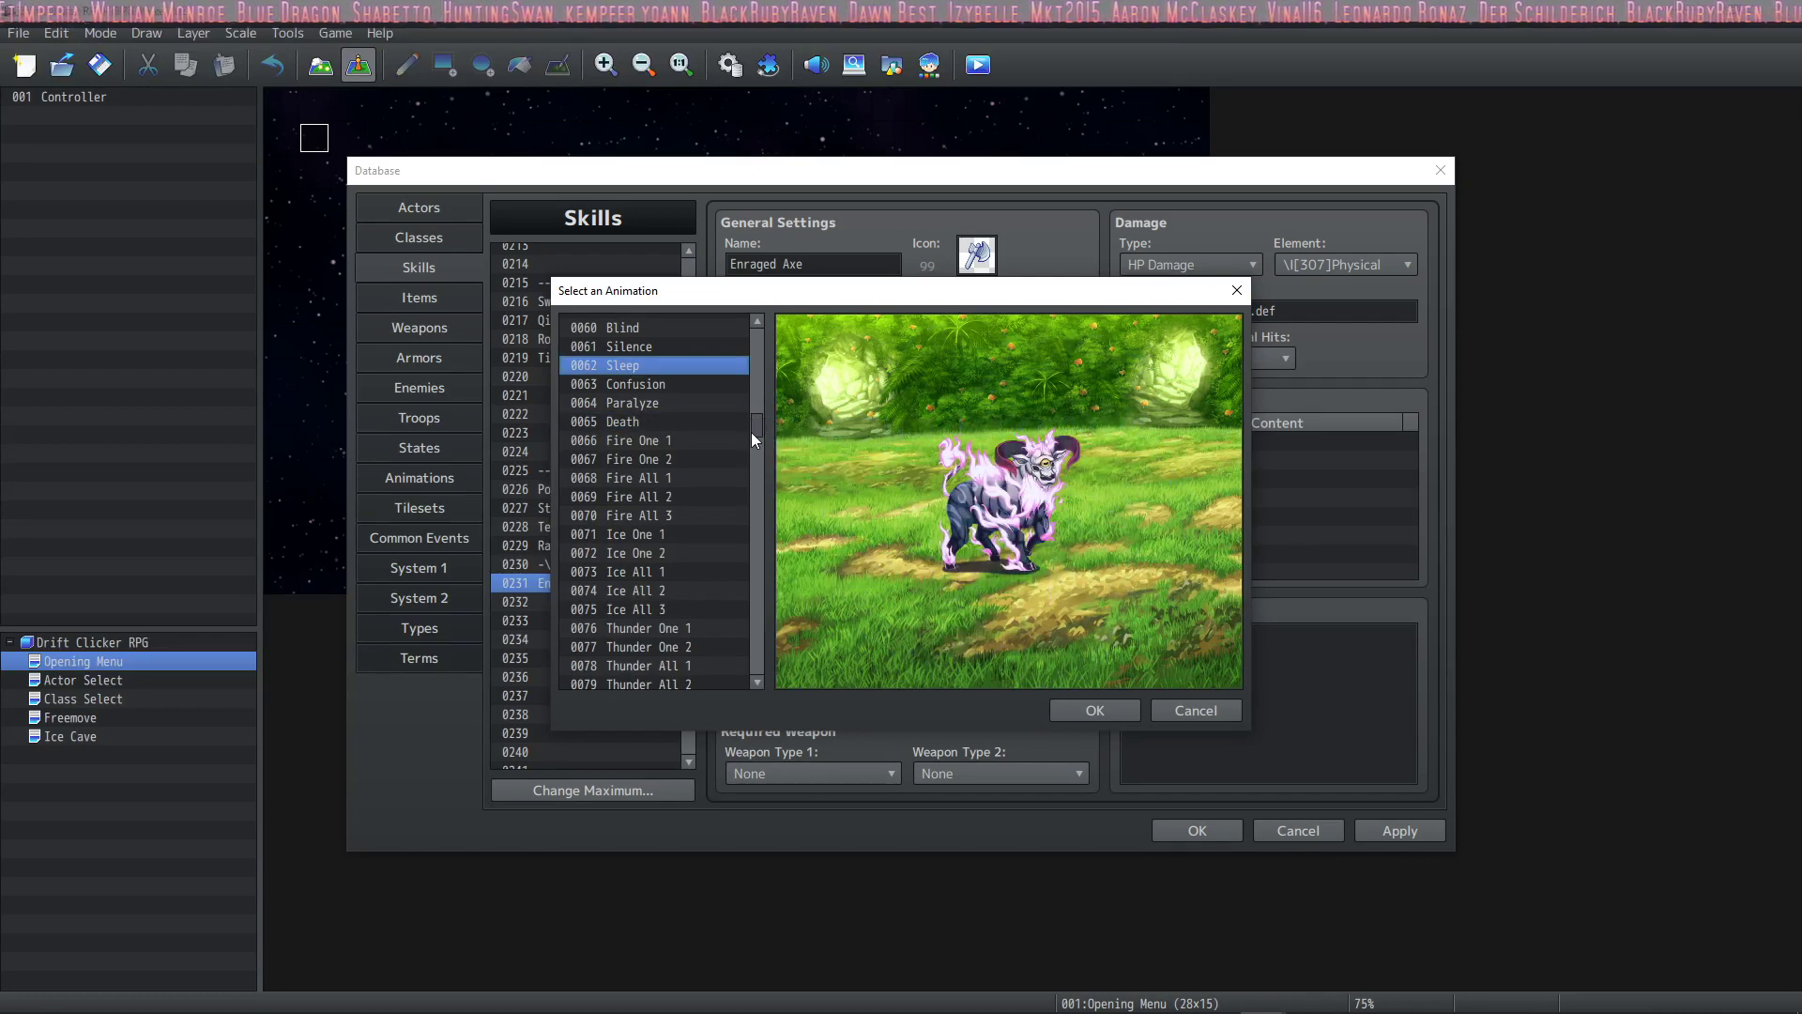
scroll(753, 401, "up", 2)
scroll(761, 422, "down", 5)
left_click(702, 471)
scroll(674, 555, "down", 2)
left_click(668, 565)
scroll(670, 564, "down", 2)
left_click(669, 558)
scroll(667, 554, "down", 3)
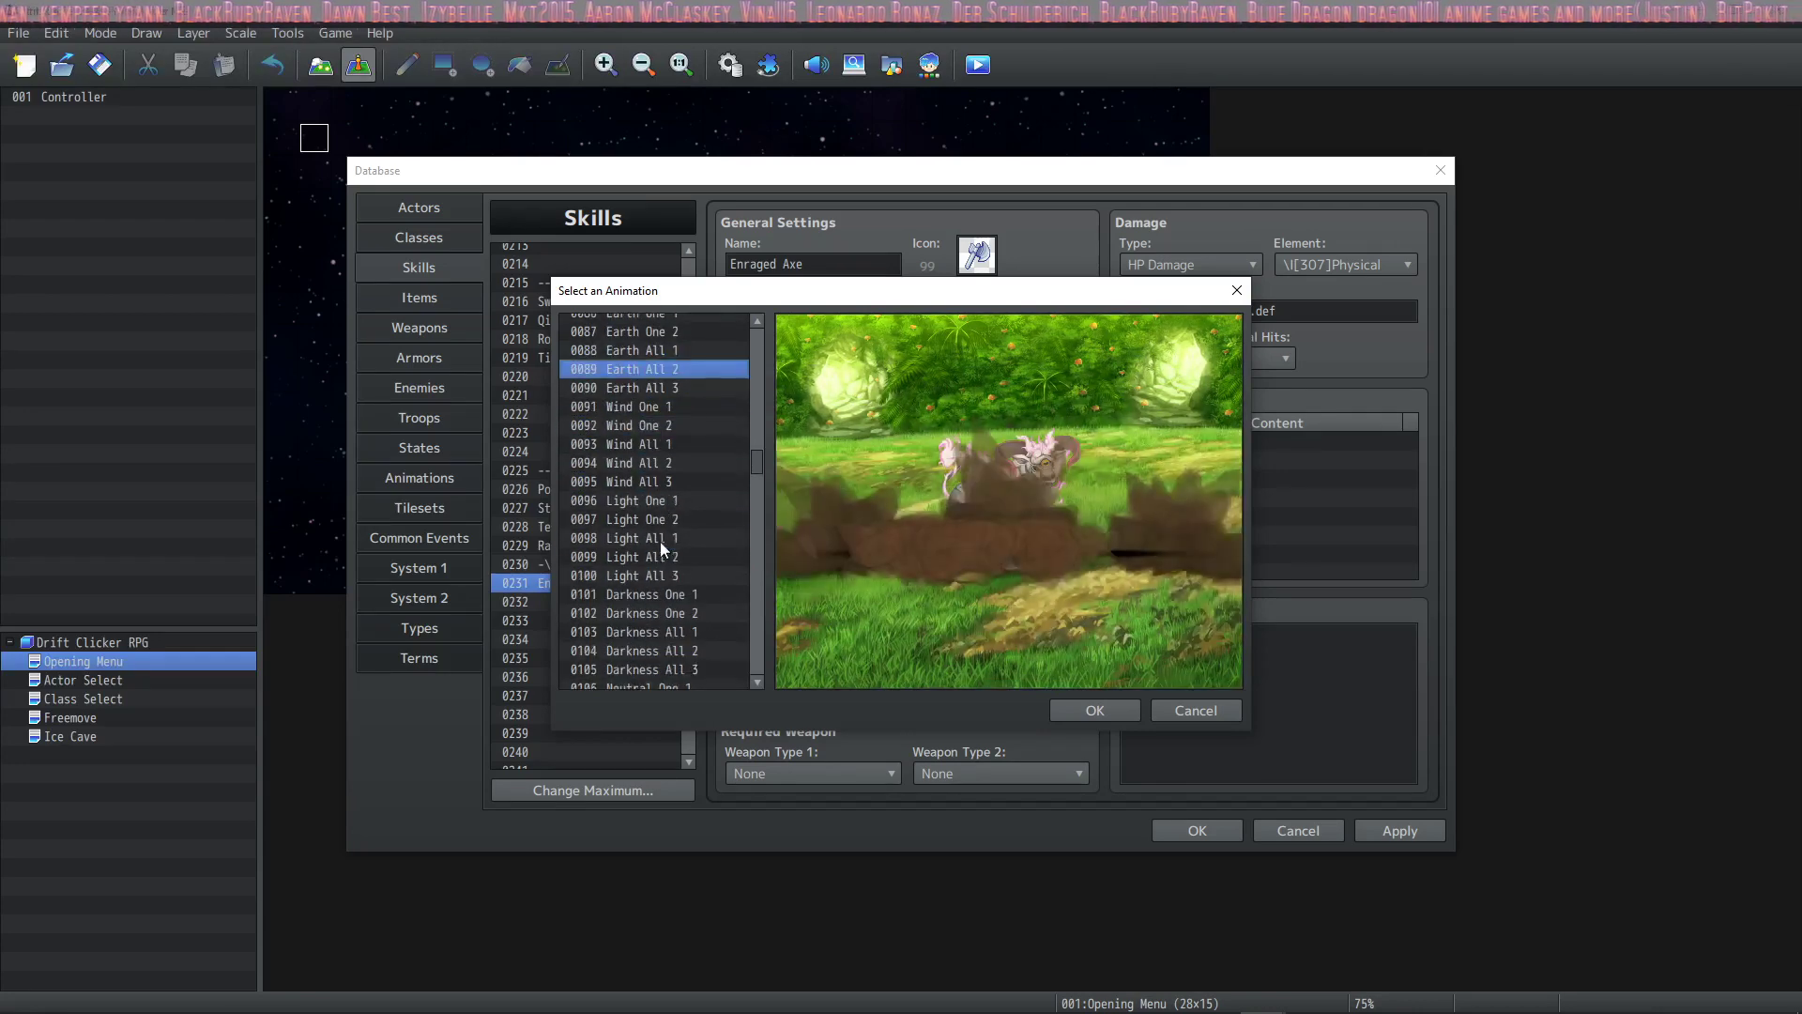
left_click(661, 543)
scroll(661, 543, "down", 2)
left_click(661, 540)
scroll(661, 543, "down", 2)
left_click(661, 545)
scroll(661, 544, "down", 2)
left_click(663, 545)
scroll(663, 545, "down", 2)
left_click(662, 528)
- Assign empty animation slot 0124 to Enraged Axe
left_click(663, 538)
left_click(663, 556)
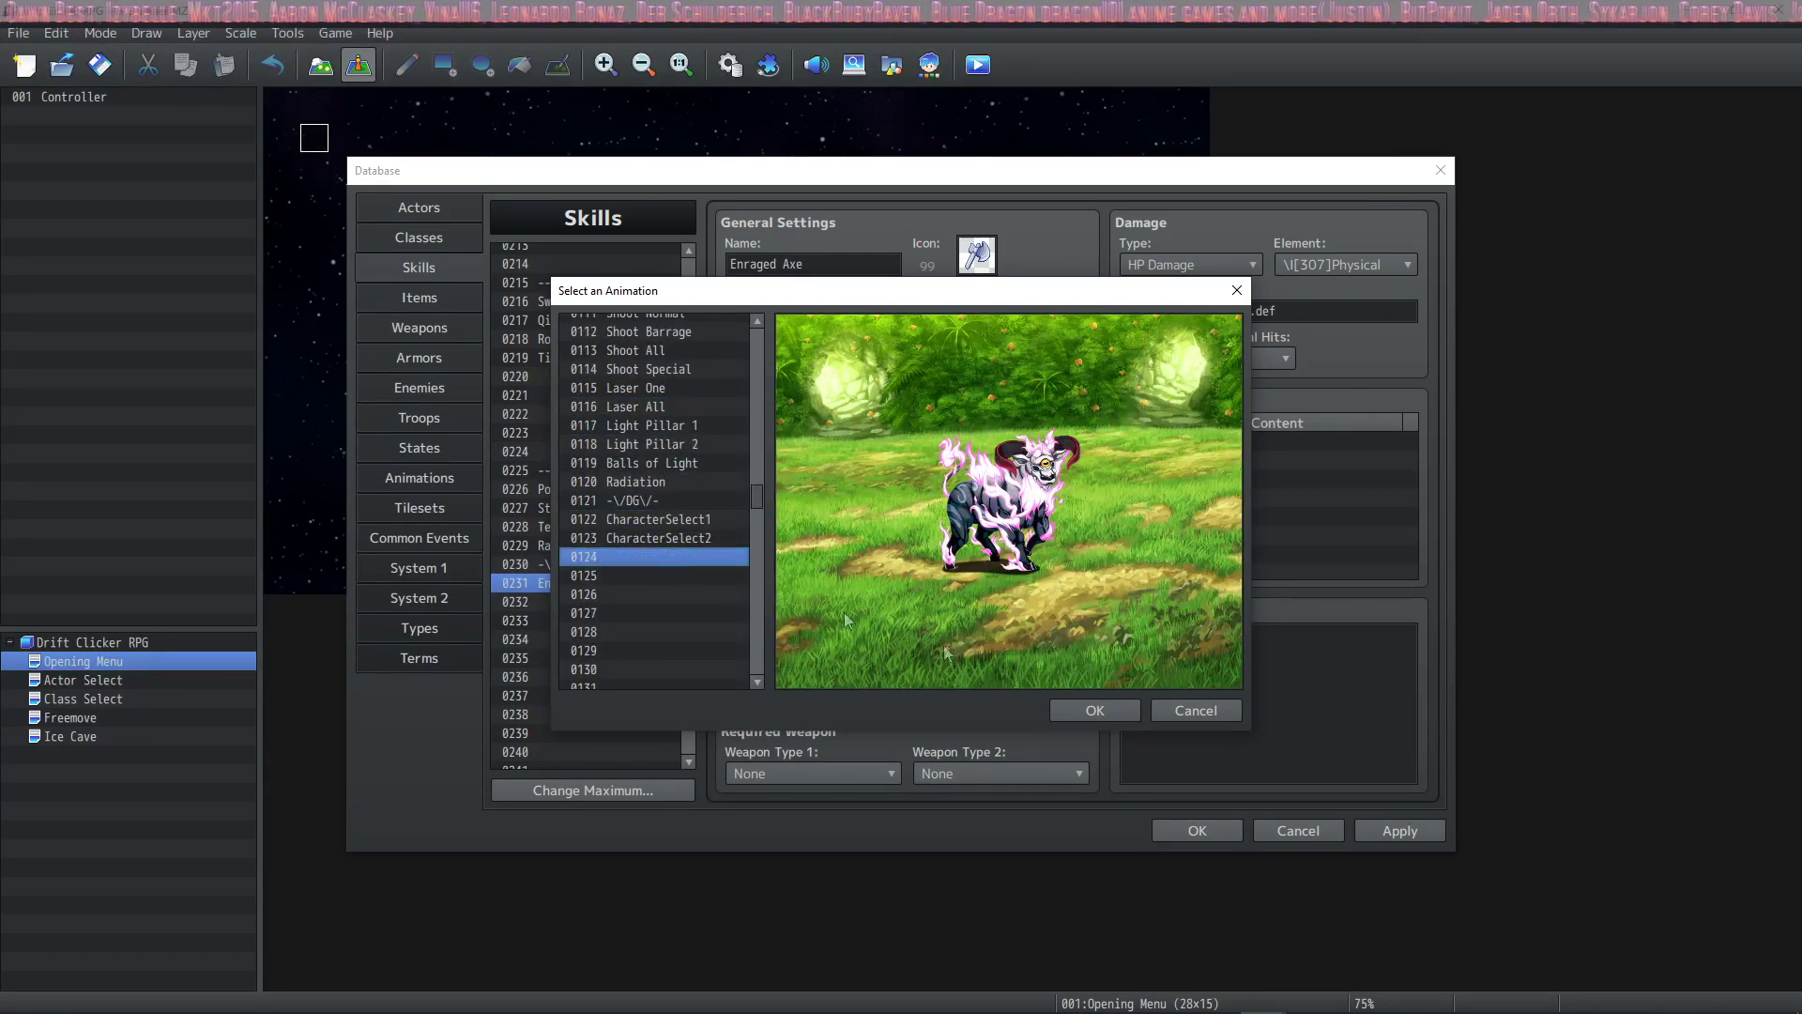
left_click(1082, 706)
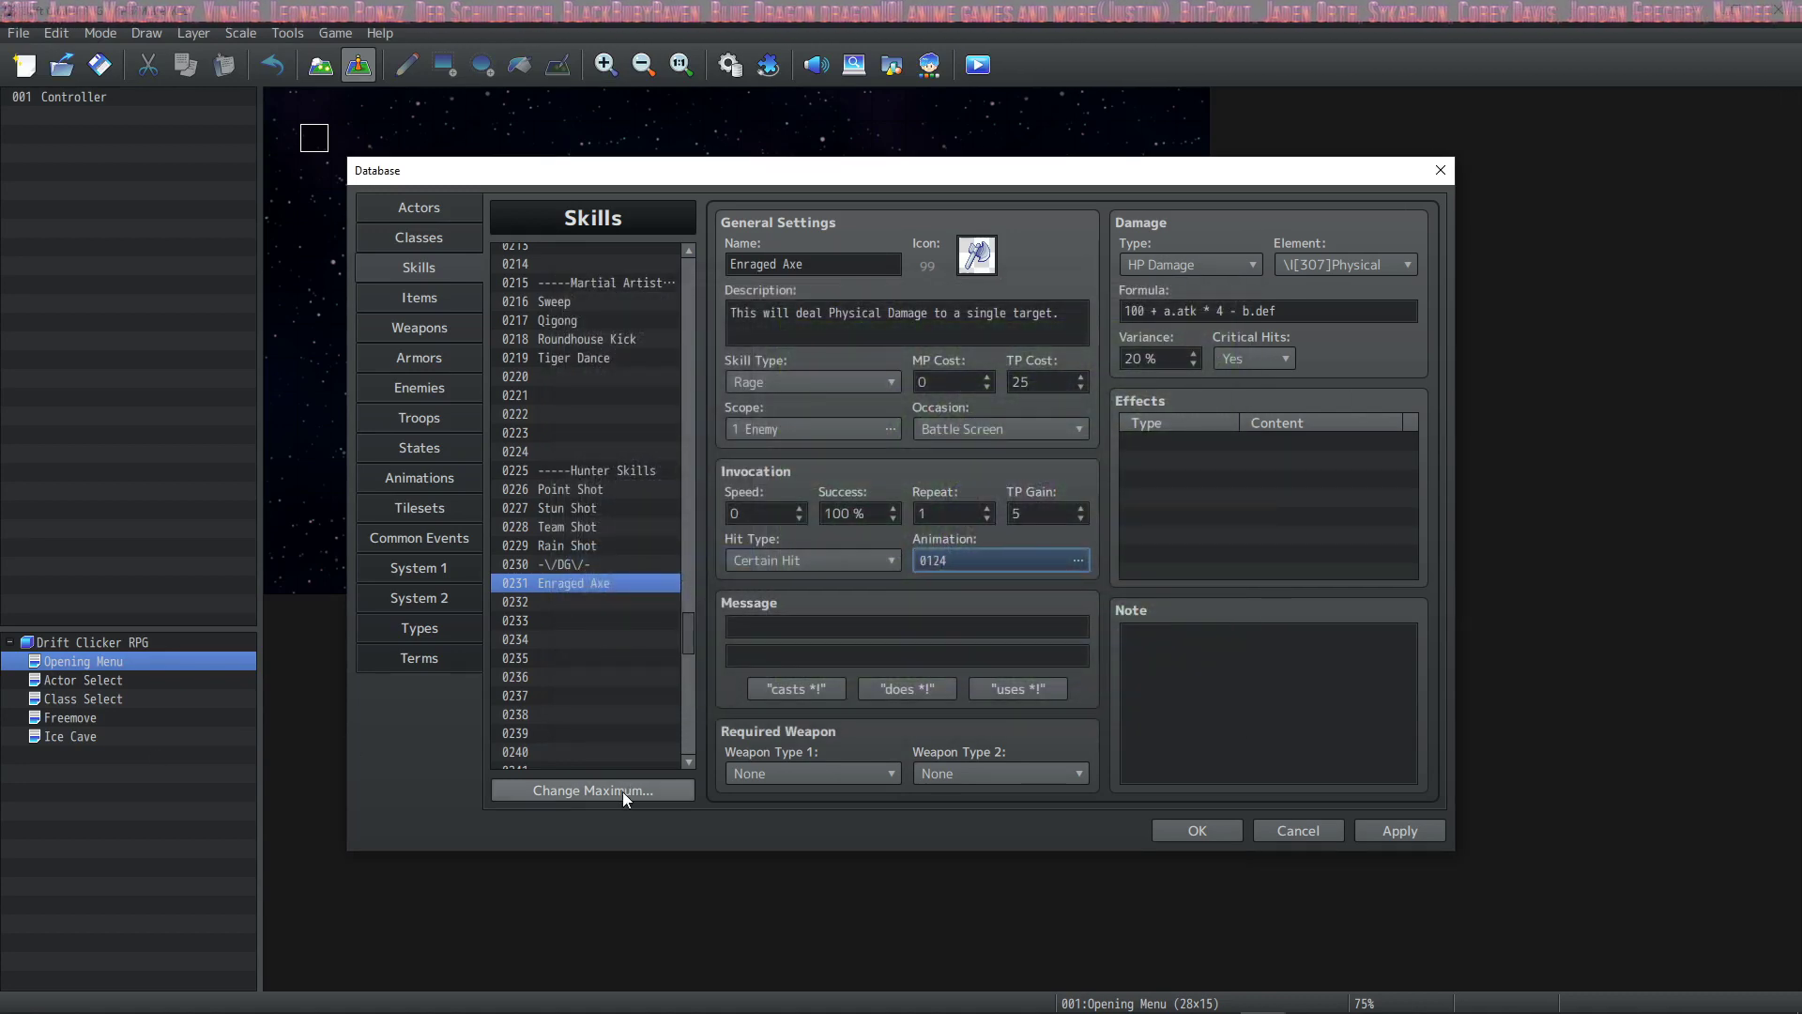
- Select animation 0124 in the Animations database to edit its particle effect
left_click(430, 475)
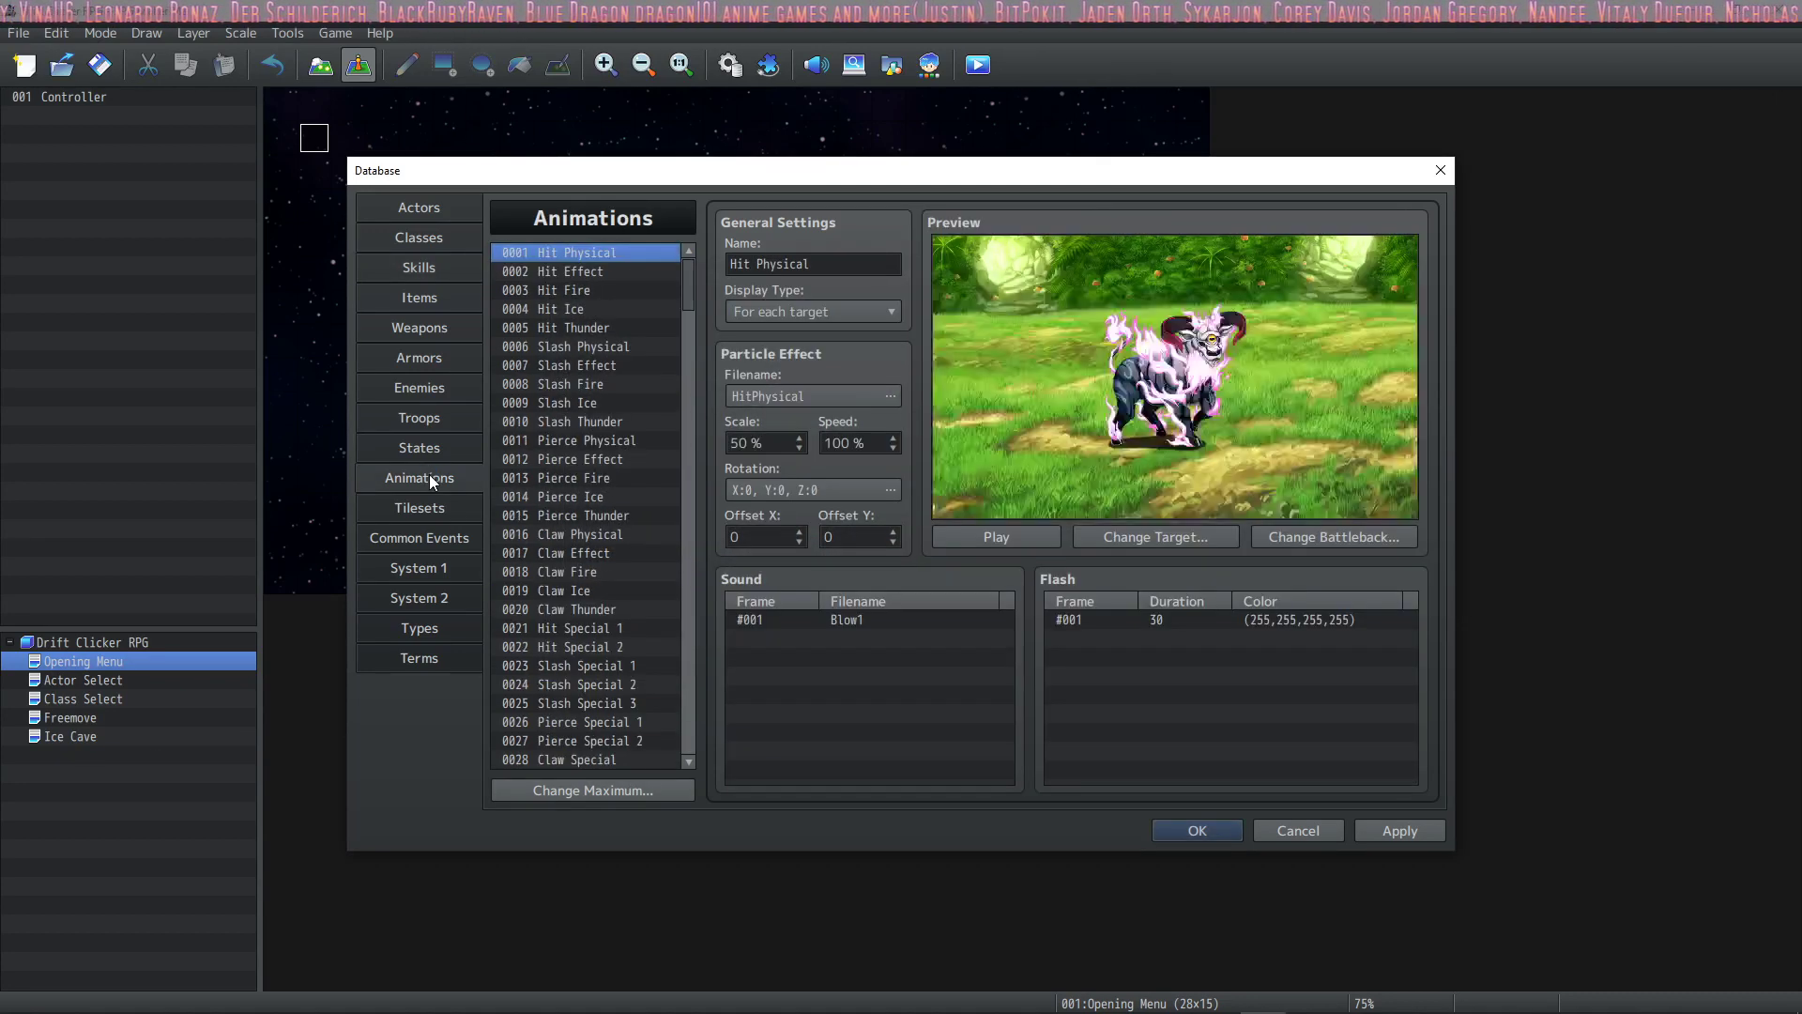
left_click_drag(678, 277, 678, 531)
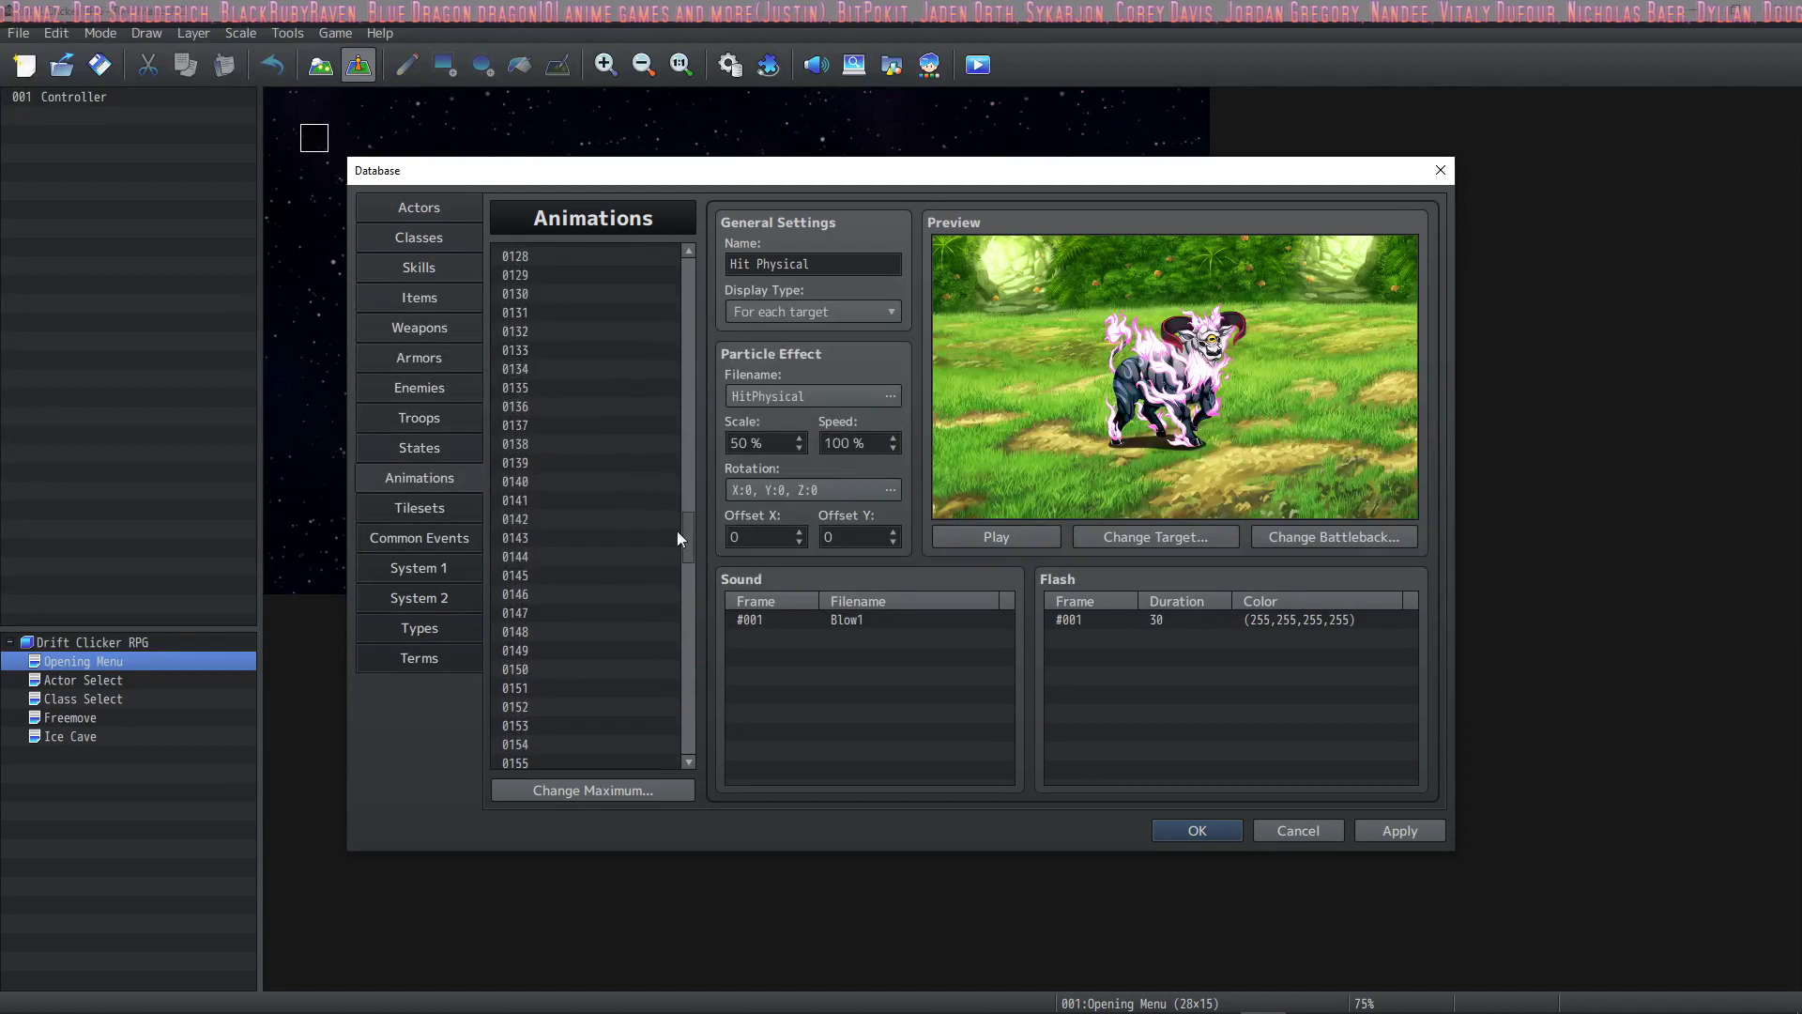
left_click(563, 359)
left_click(770, 396)
- Preview the effects from Bodyslam through Fog, then choose GeneralSpecial1
key("Down")
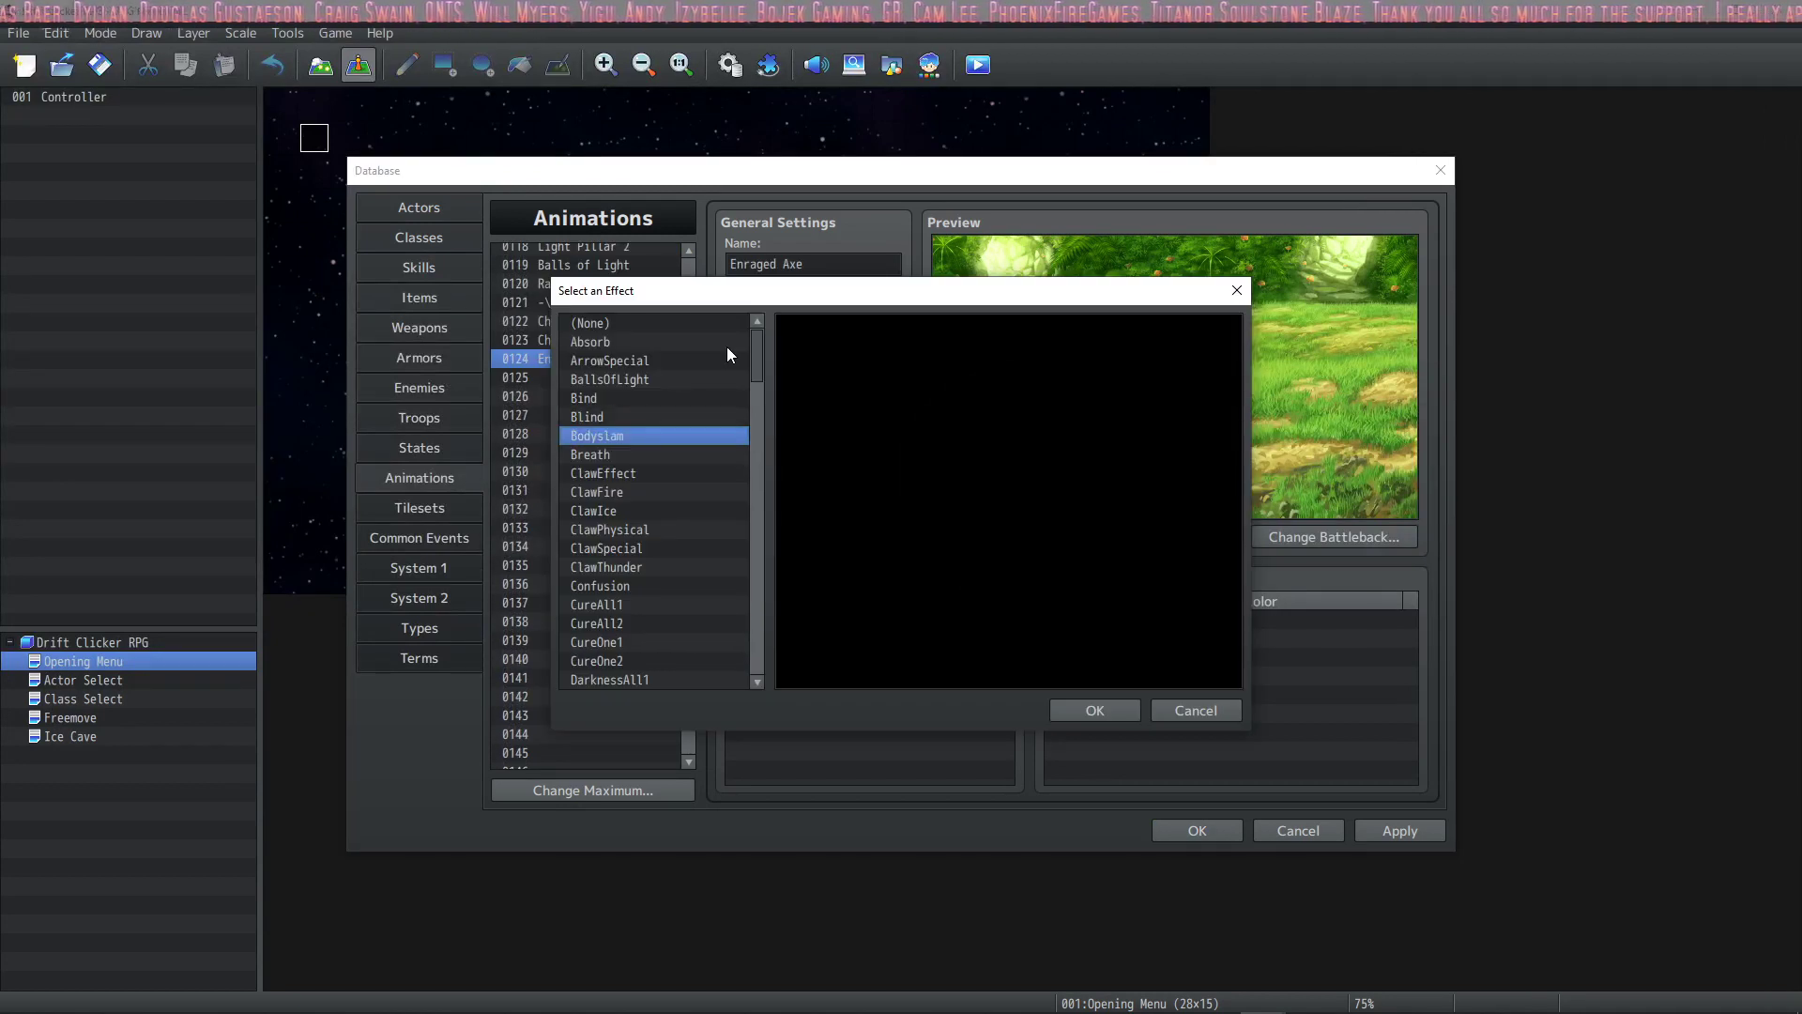
key("Down")
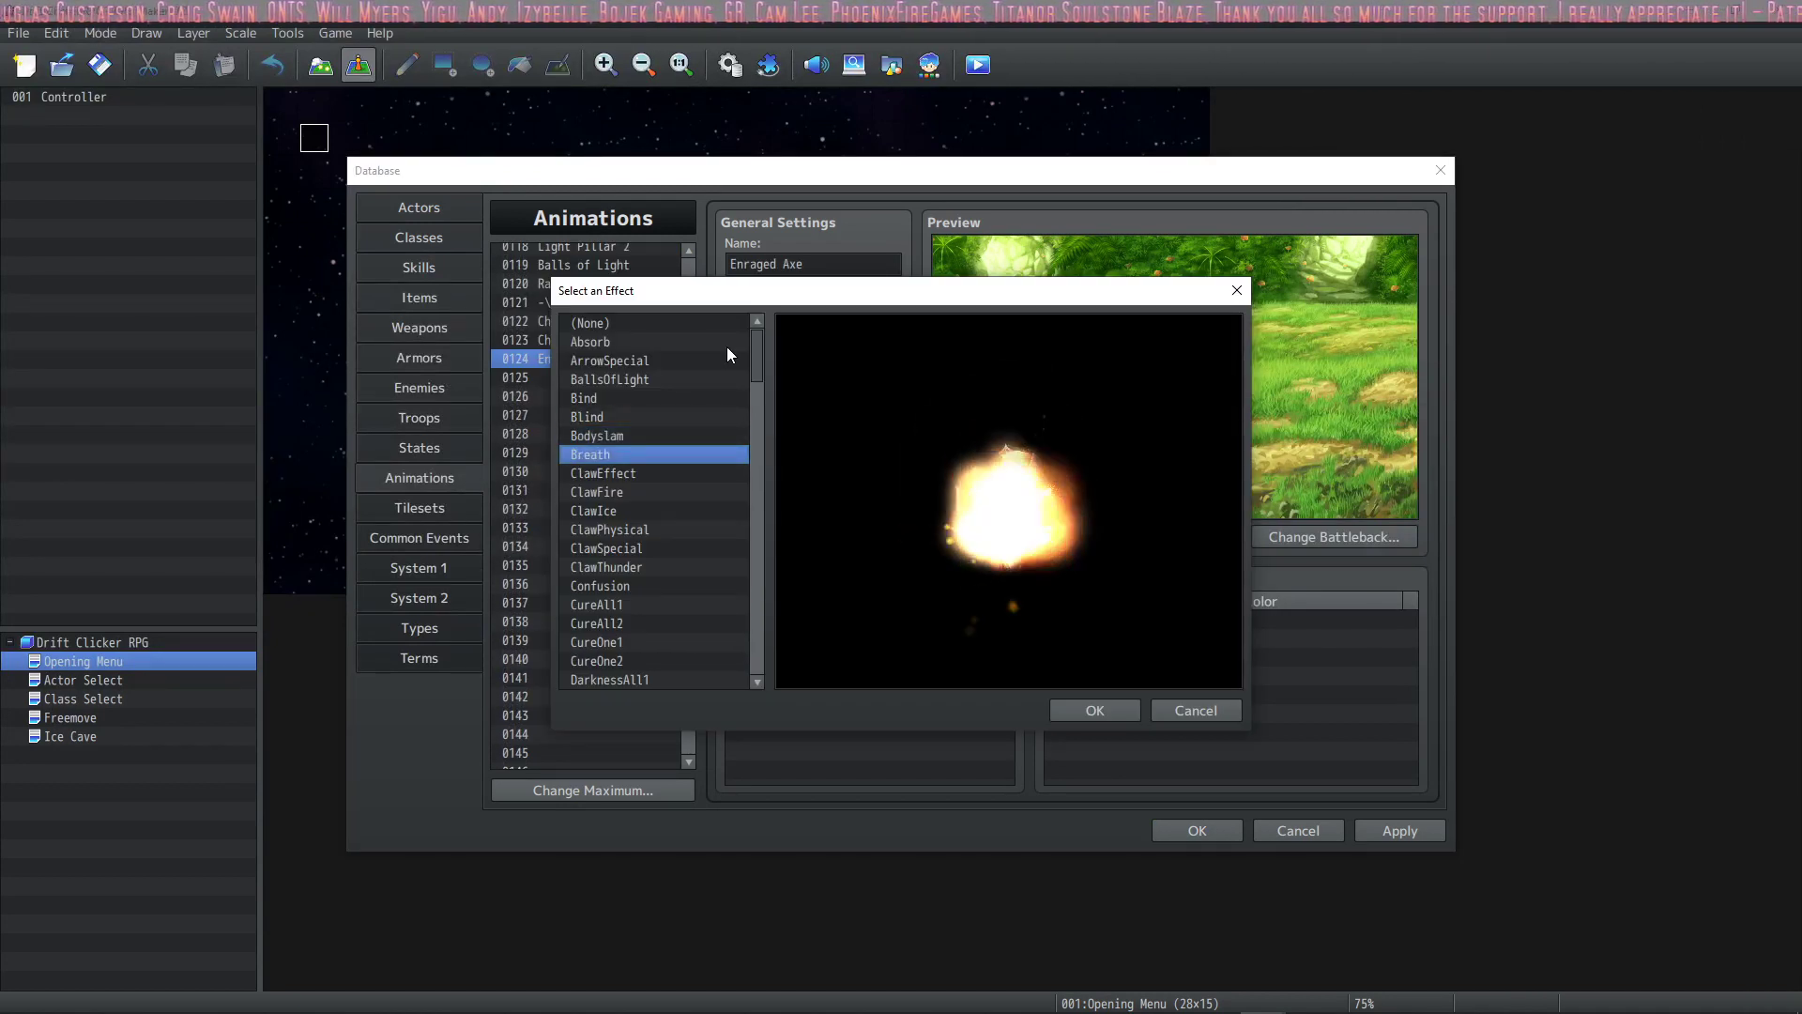
key("Down")
key("Down")
key("Down")
key("Down")
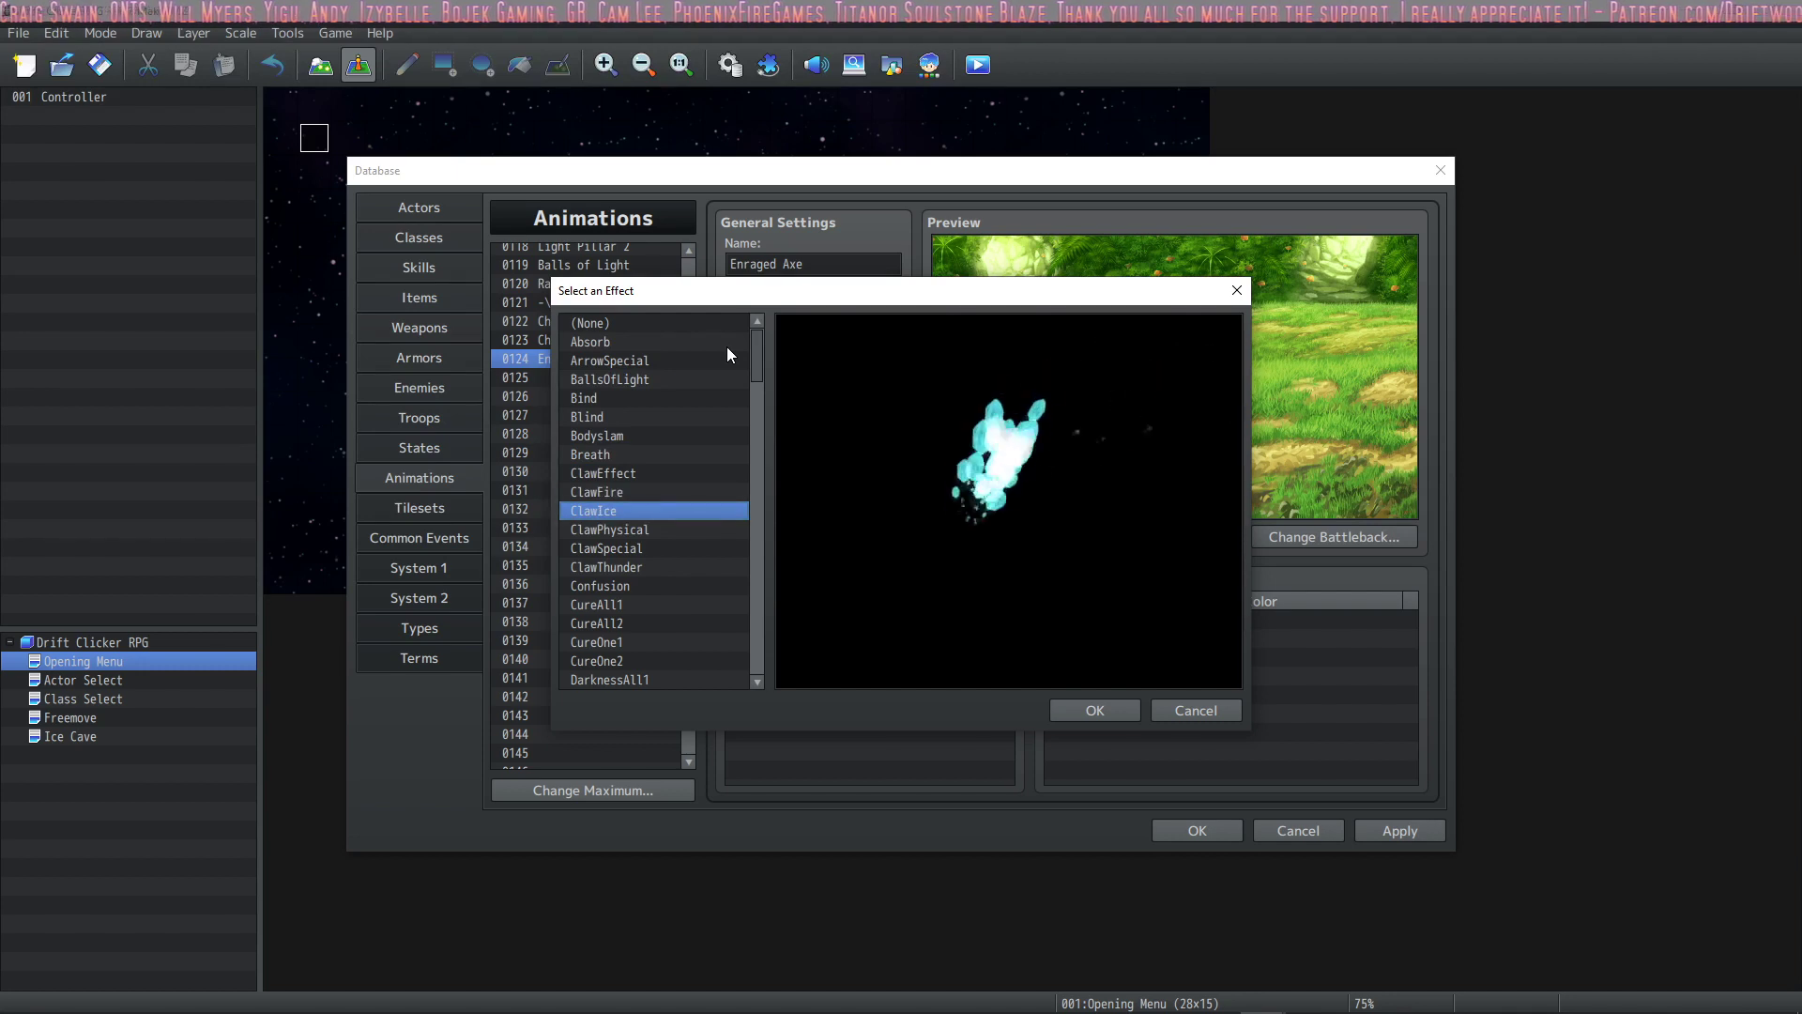
left_click_drag(797, 297, 921, 341)
key("Down")
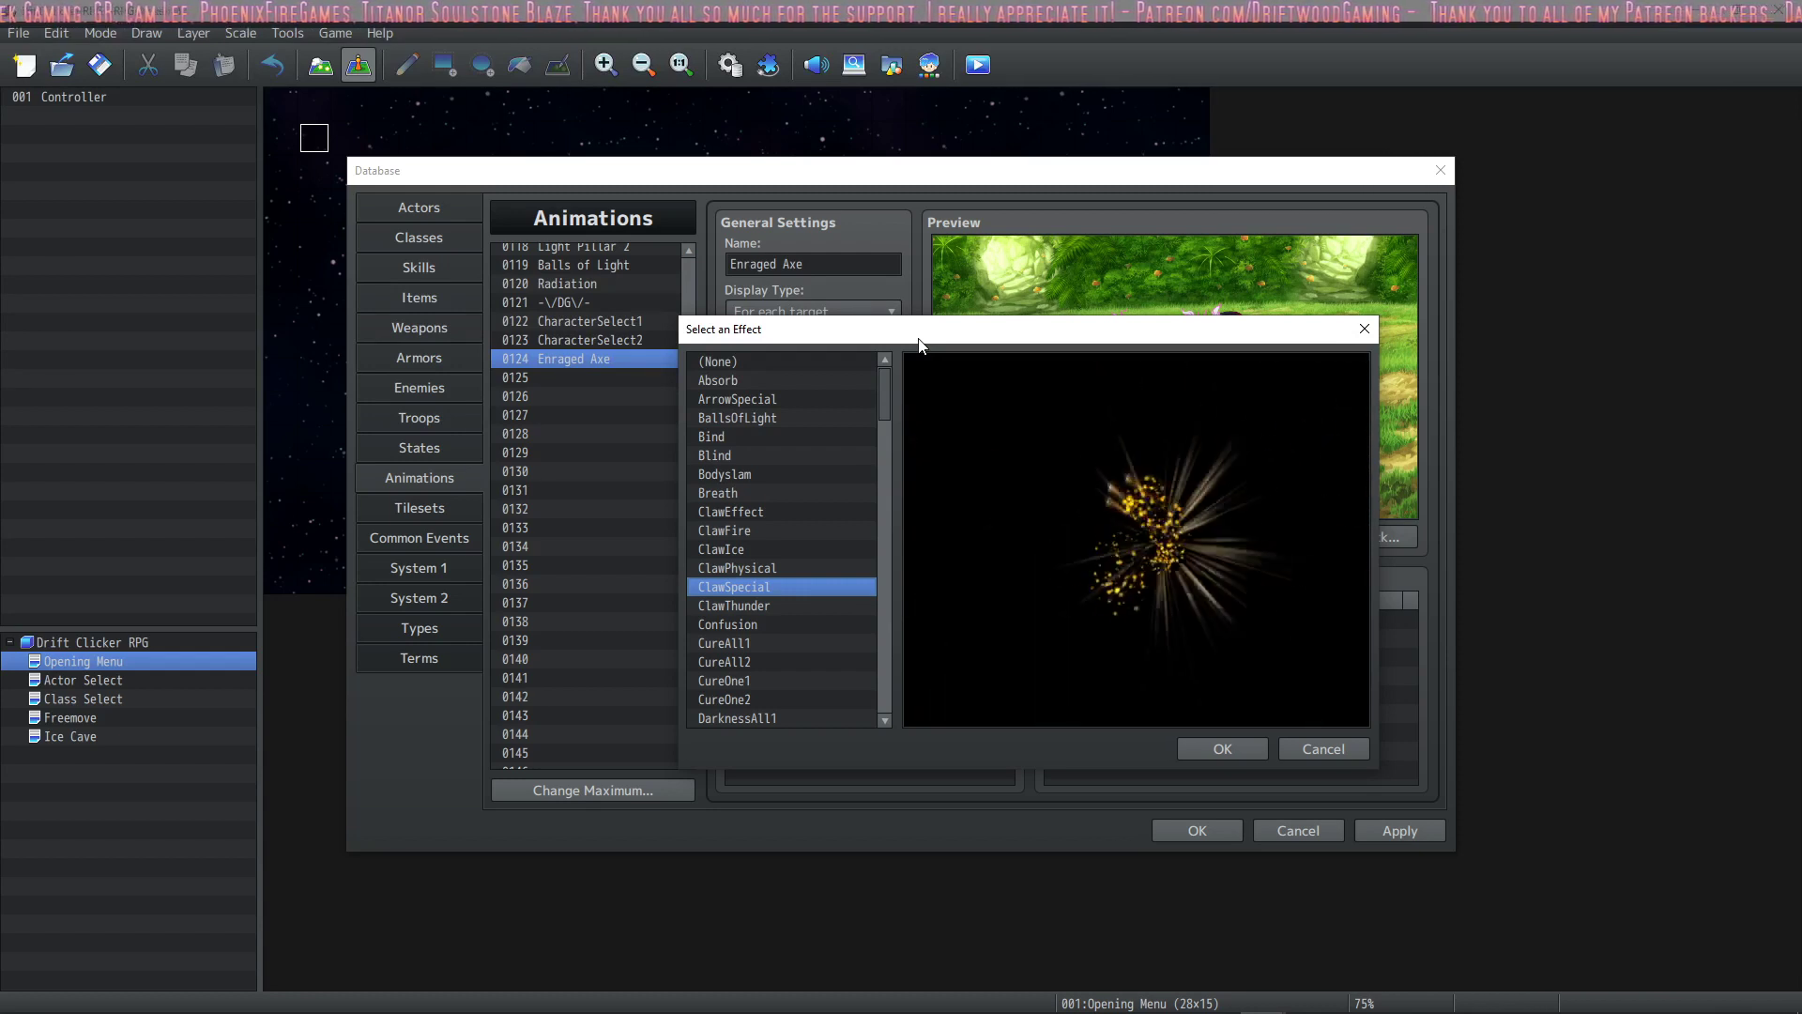
key("Down")
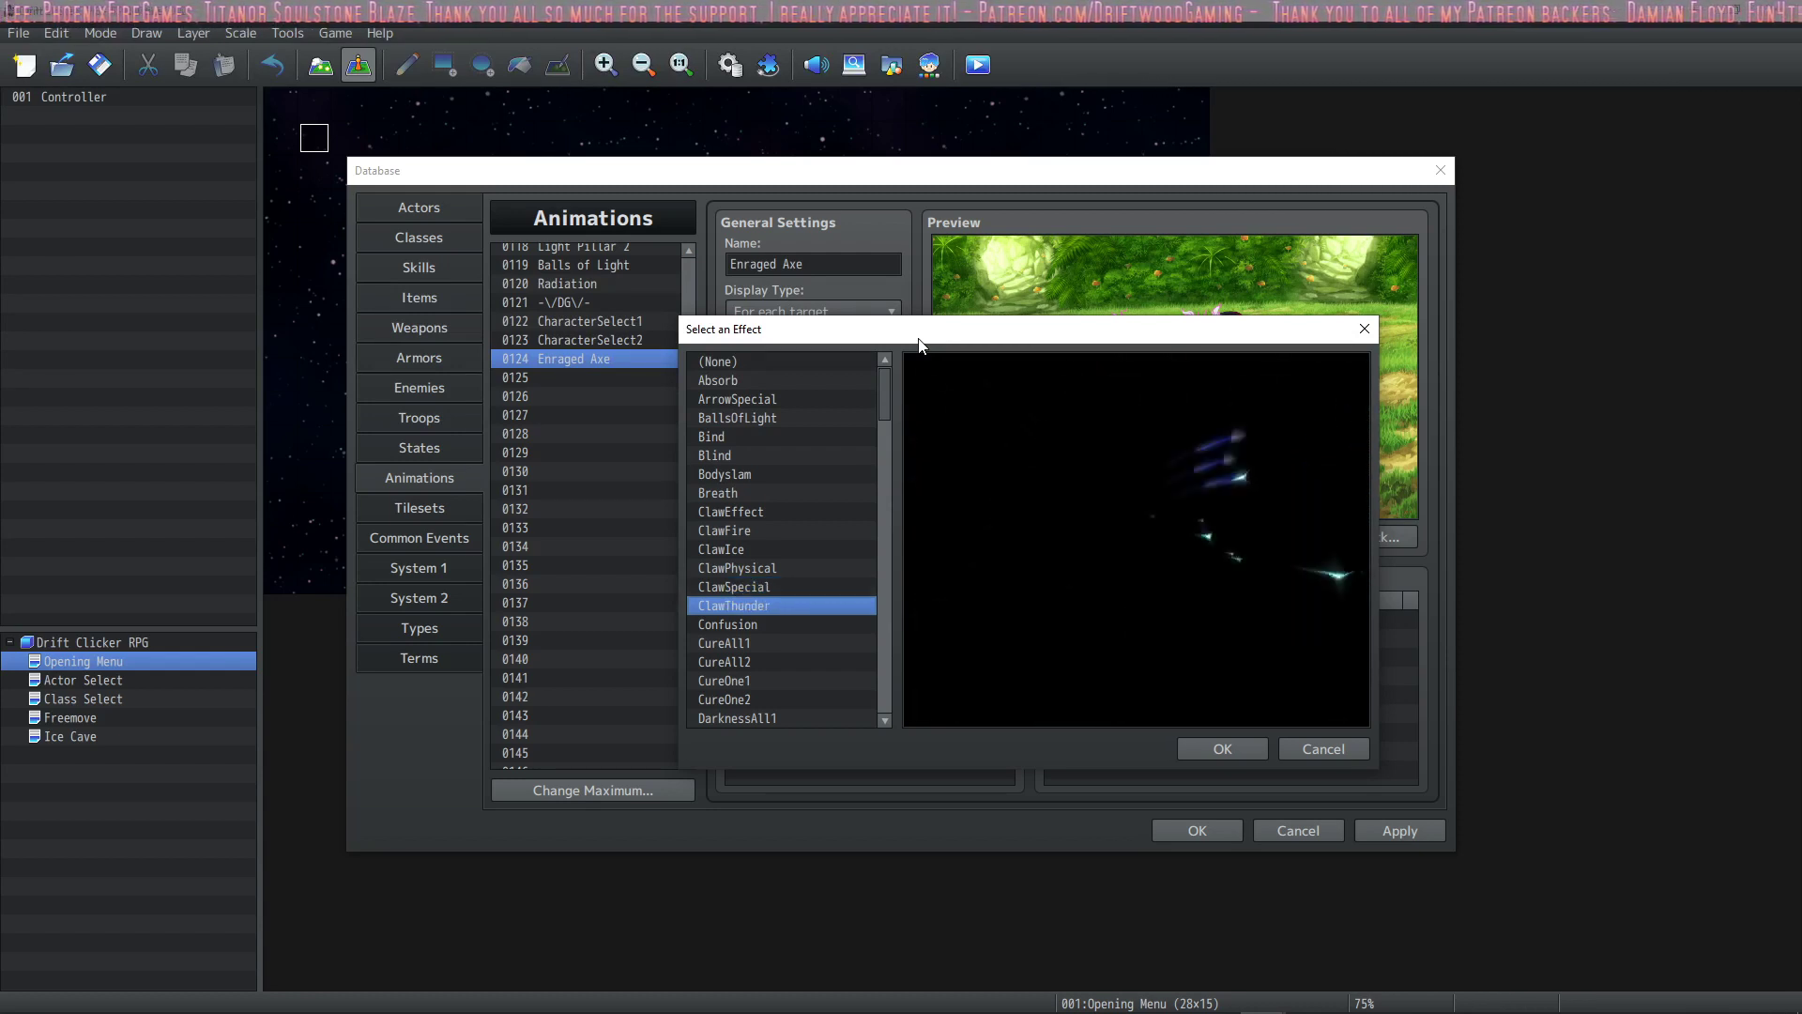
key("Down")
key("Down")
key("Down")
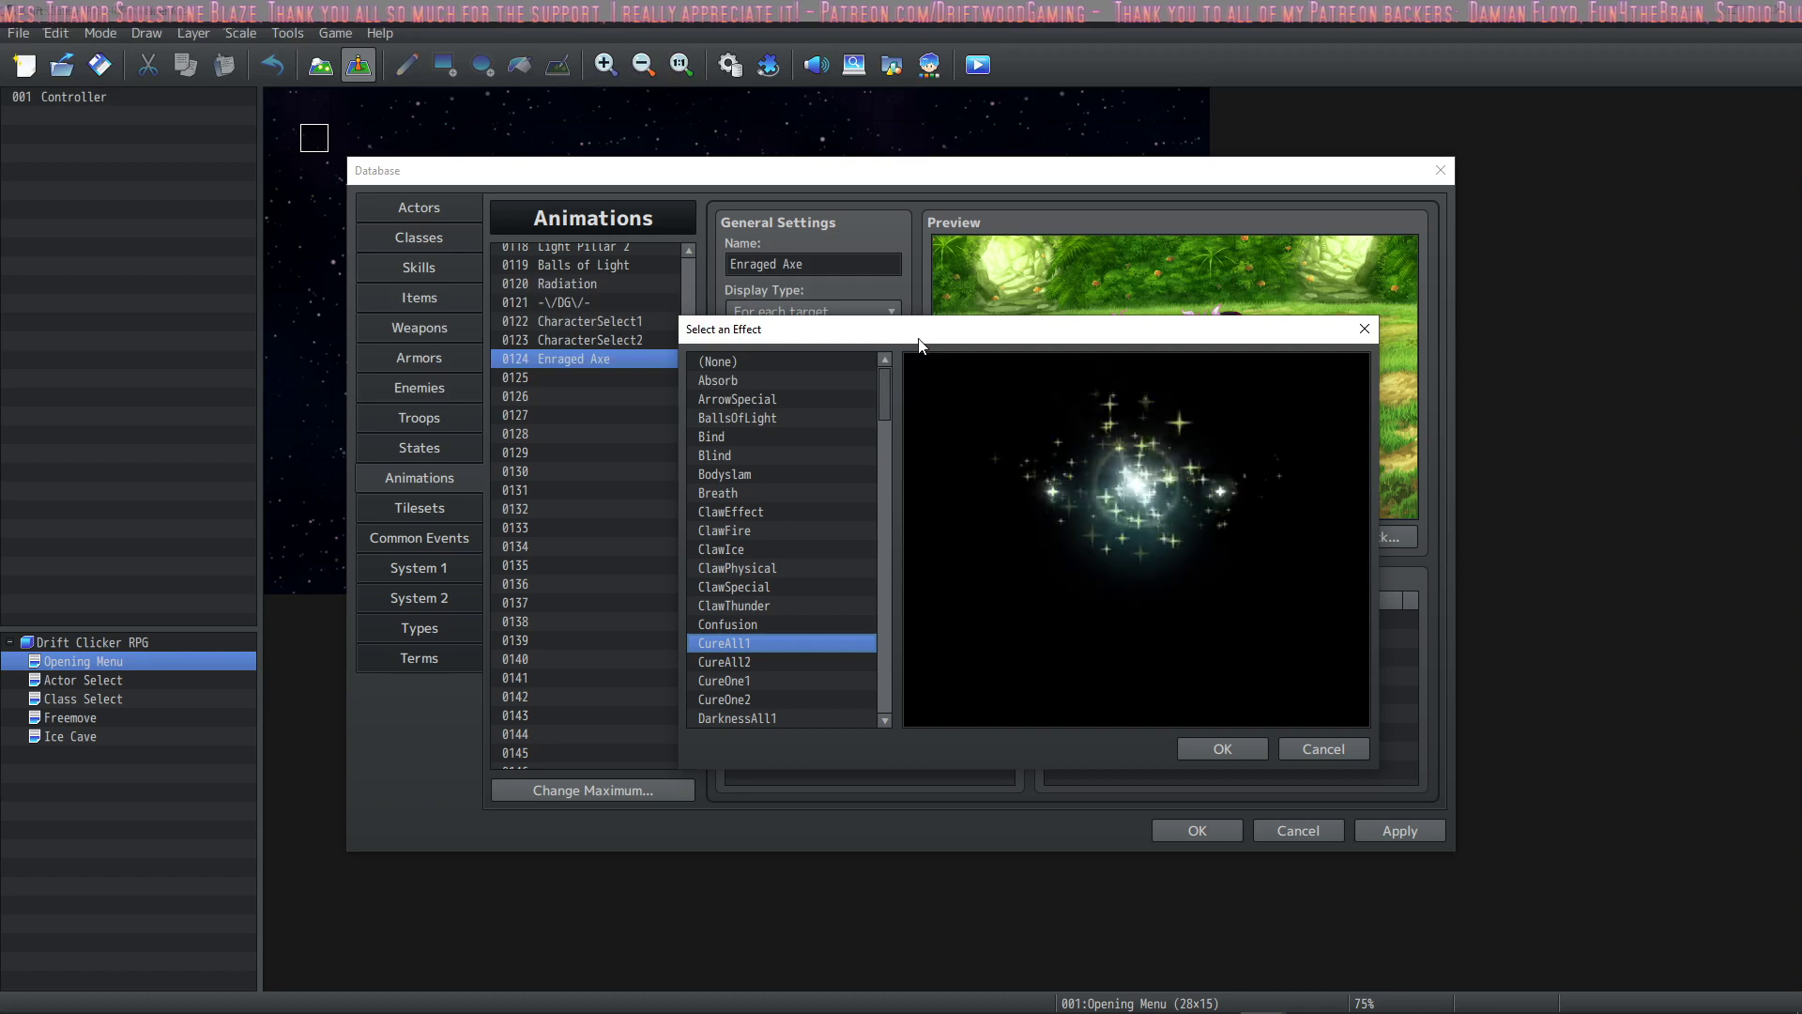
key("Down")
key("Up")
key("Down")
key("Down")
key("Down")
key("Down")
key("Down")
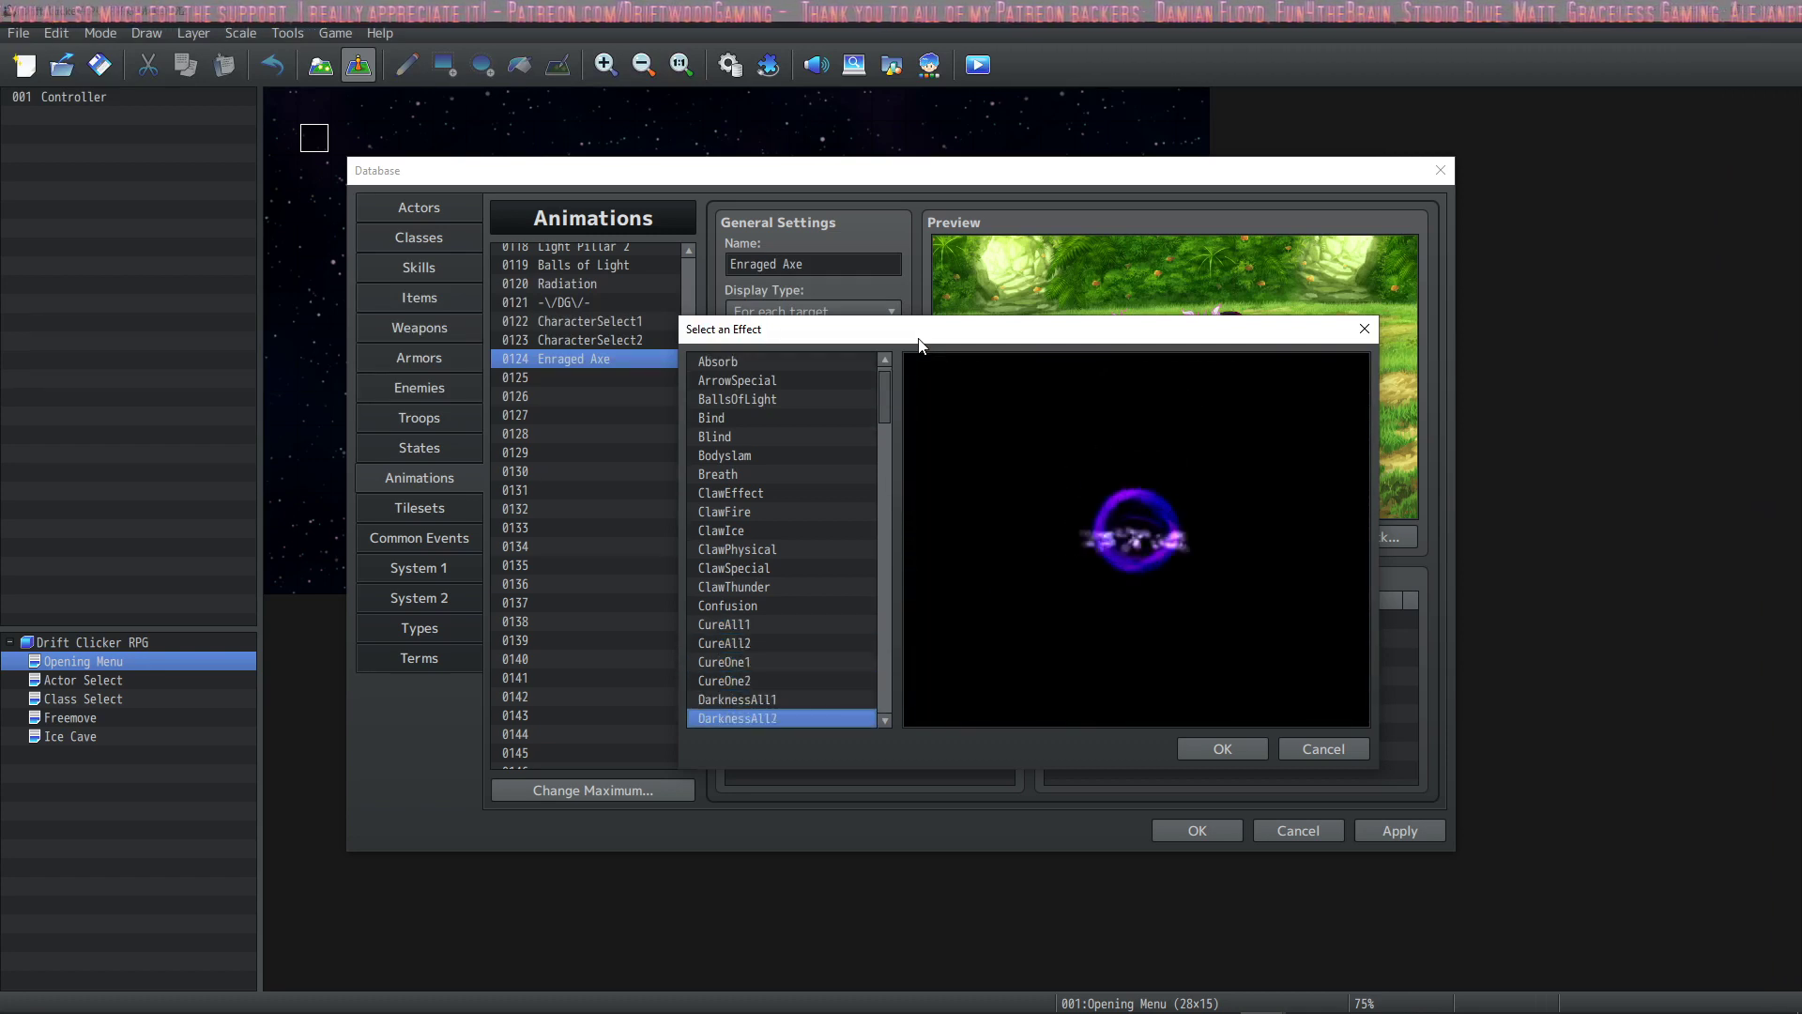
key("Down")
key("Down")
key("Down")
key("Down")
key("Down")
key("Down")
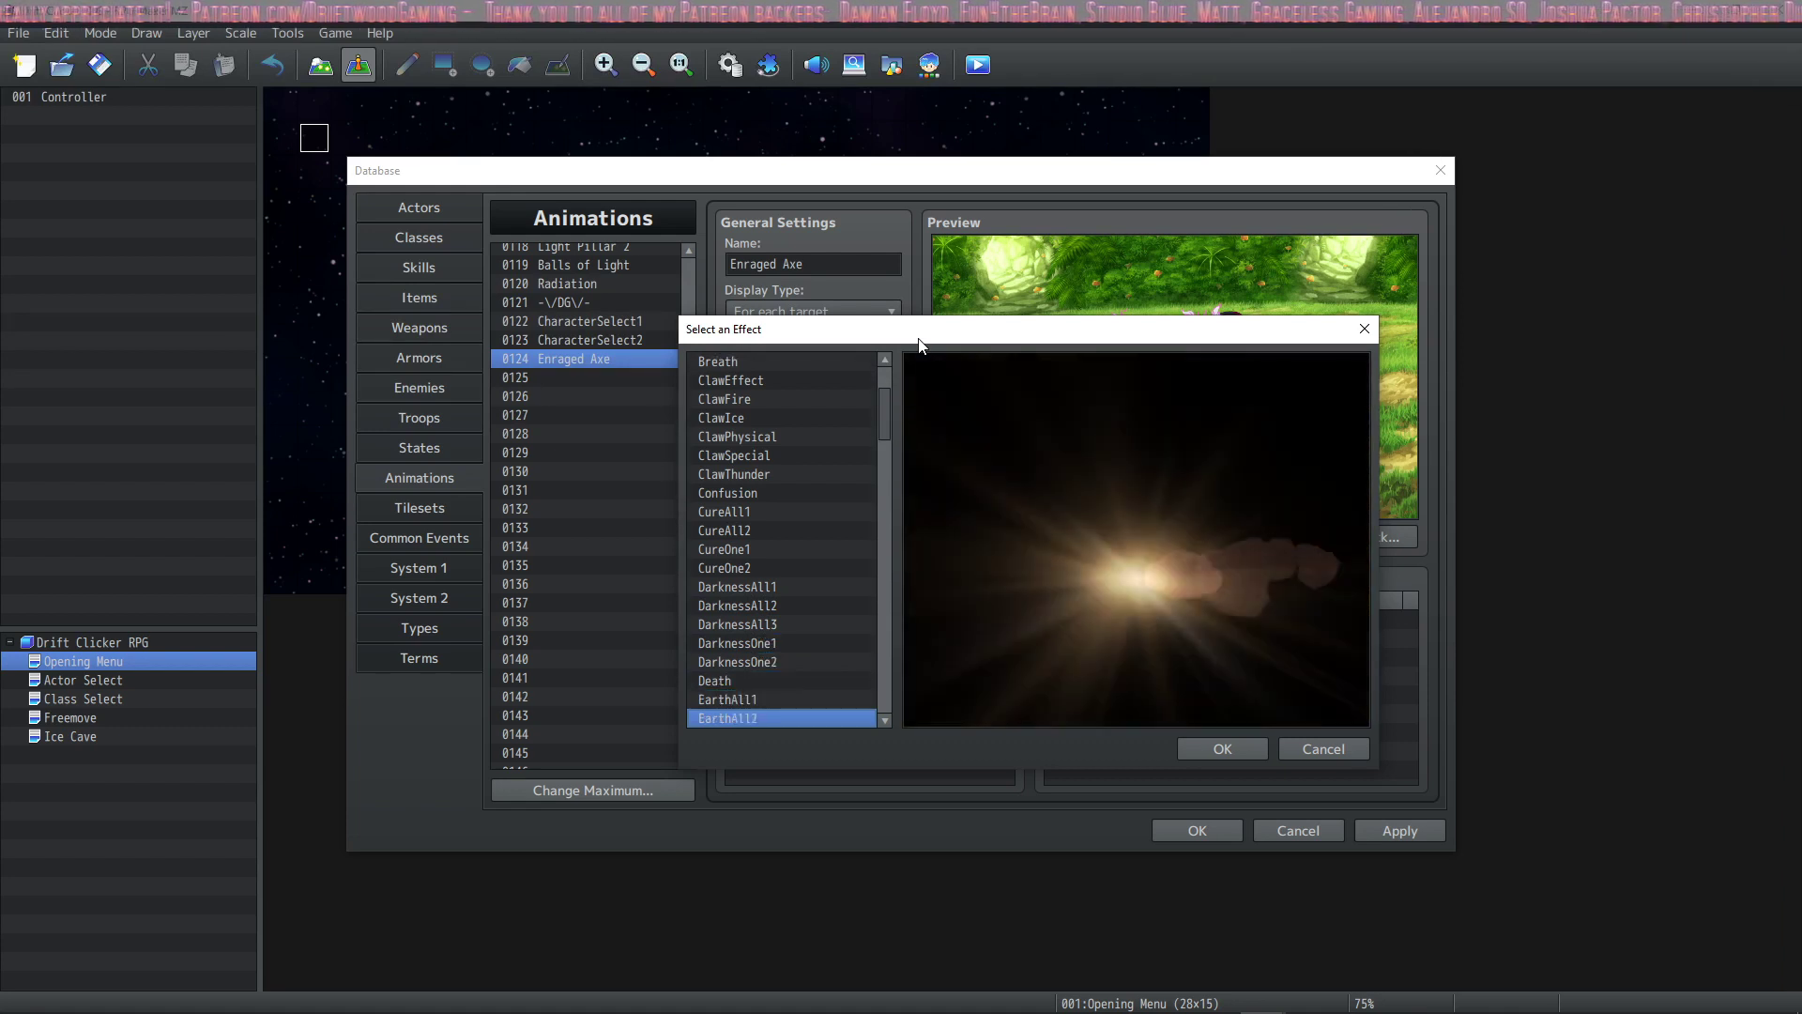
key("Down")
key("Down")
key("Down")
key("Down")
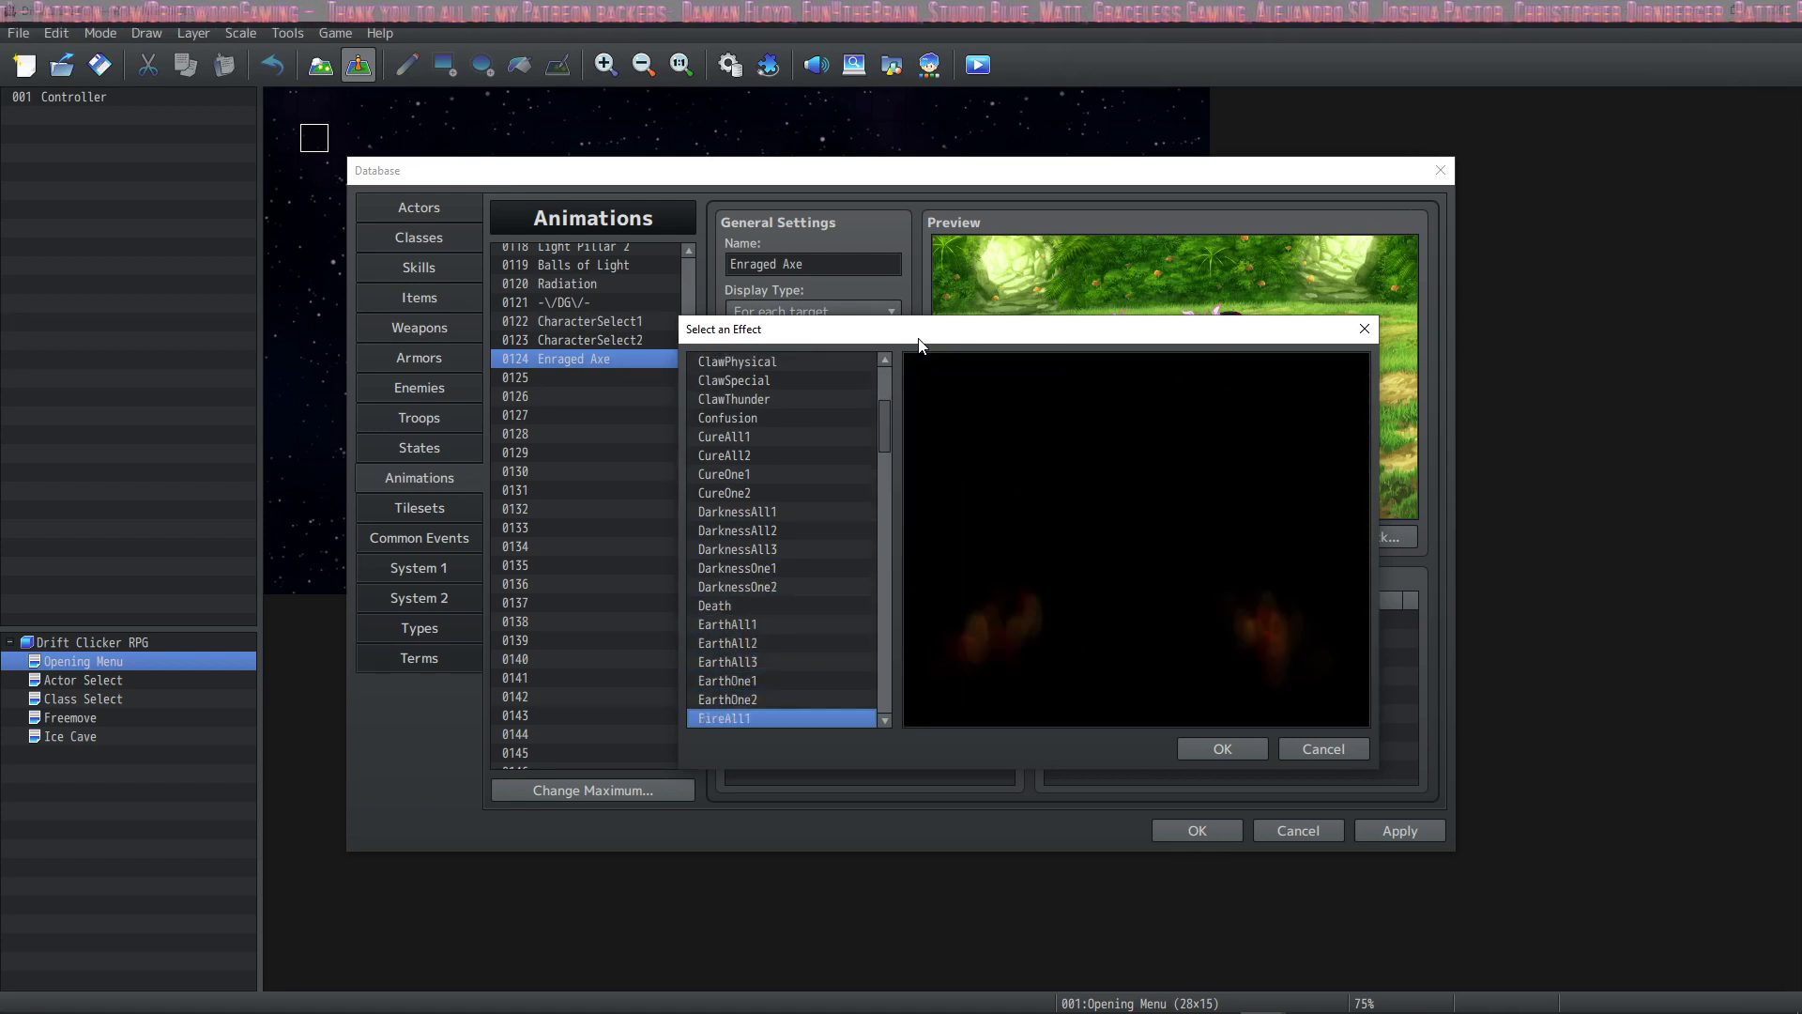
key("Down")
key("Down")
key("Down")
key("Down")
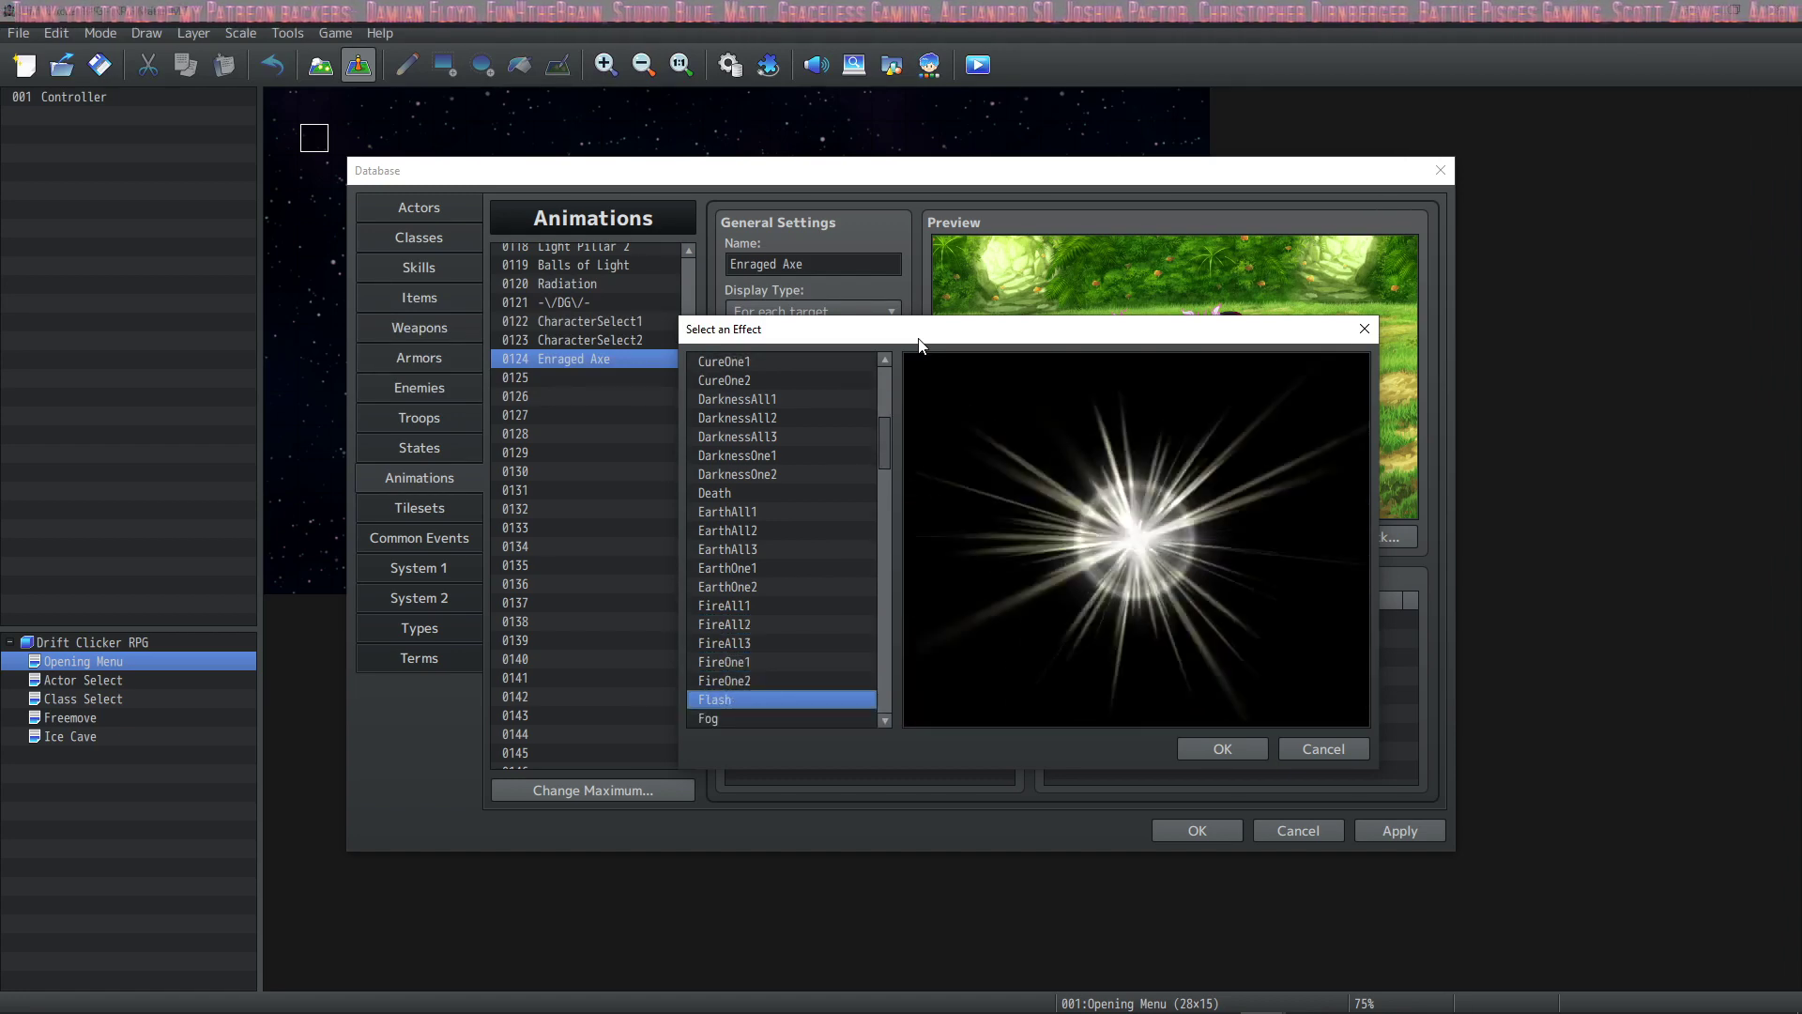
key("Down")
key("Down")
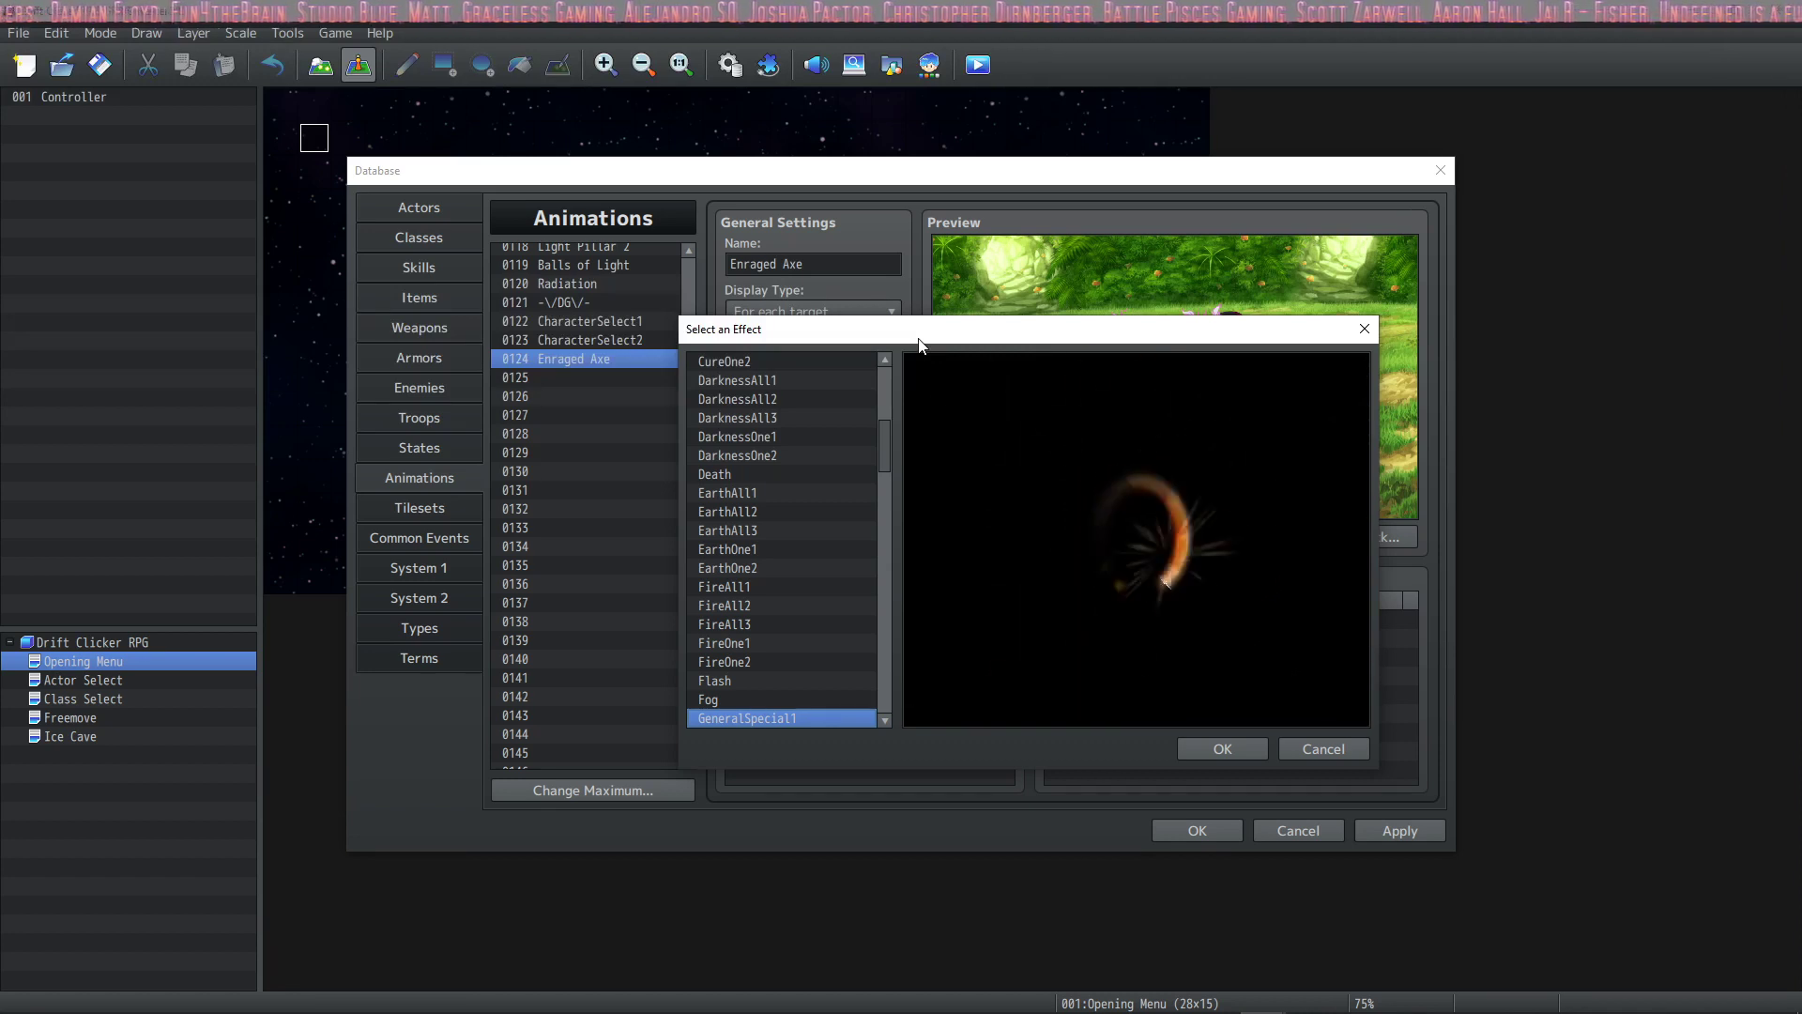
left_click(1211, 750)
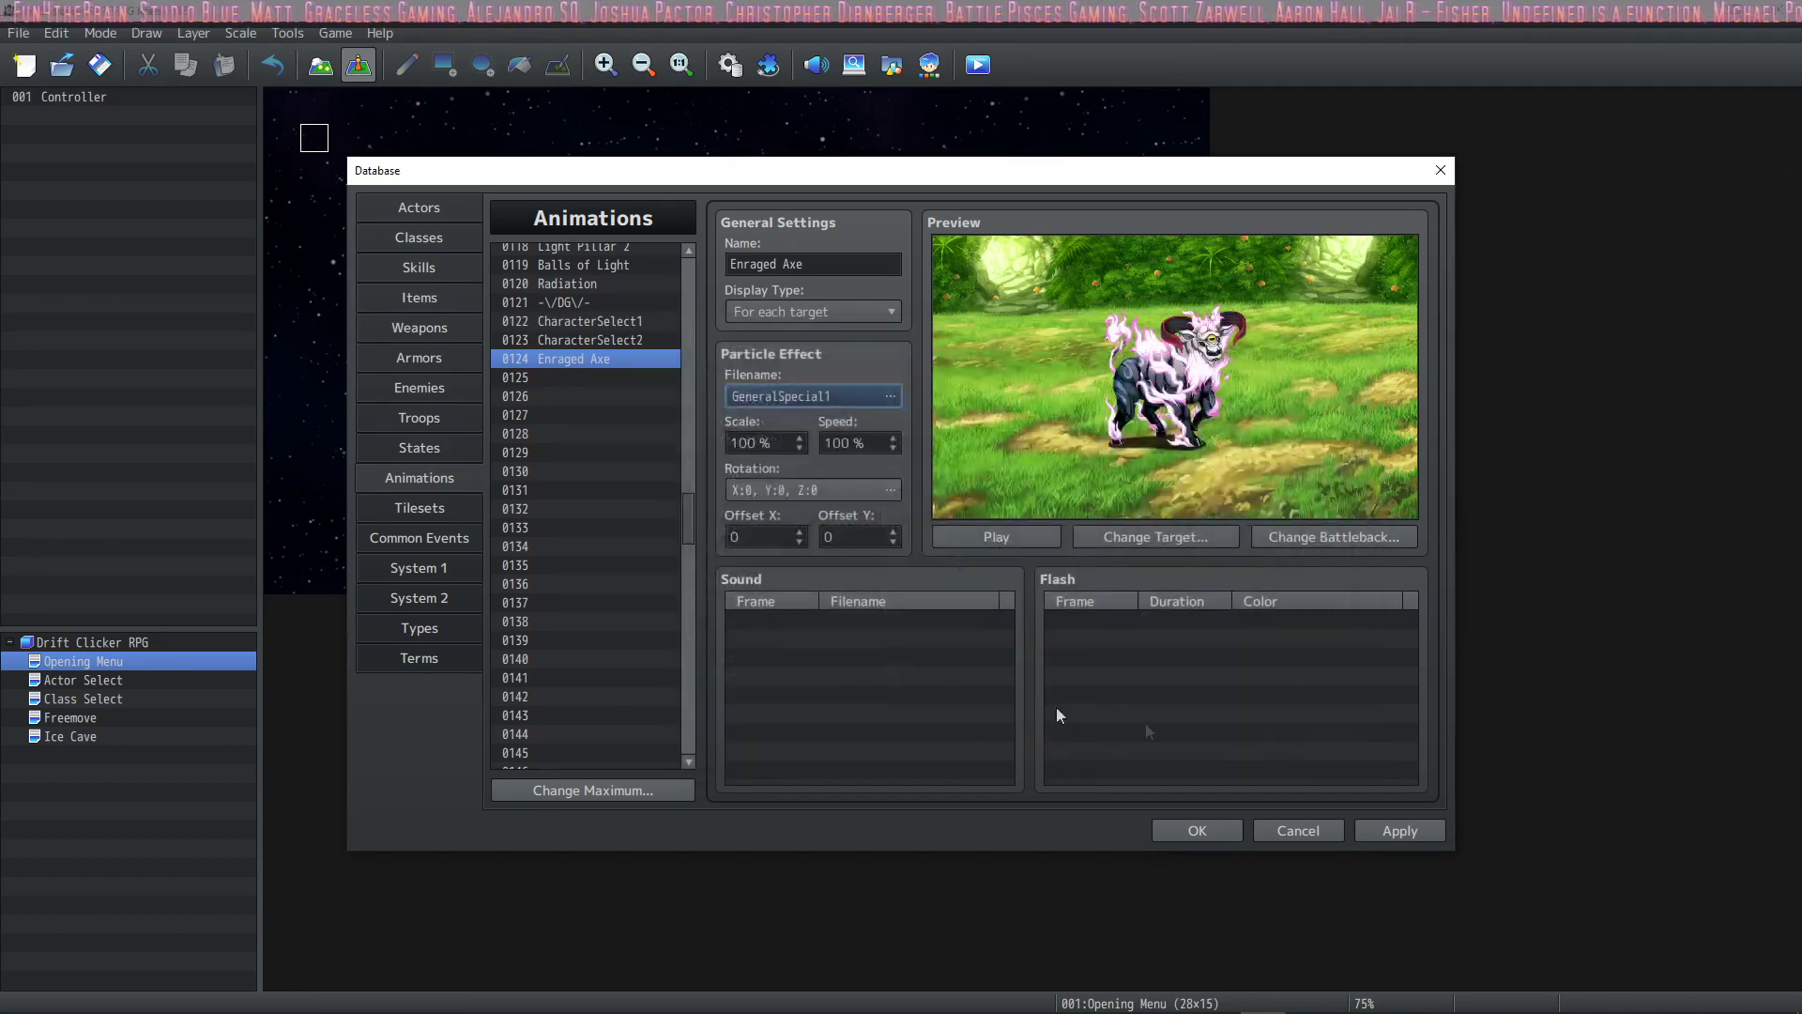
- Change the particle Scale to 75 and Speed to 125, preview it, then add a sound entry
double_click(769, 441)
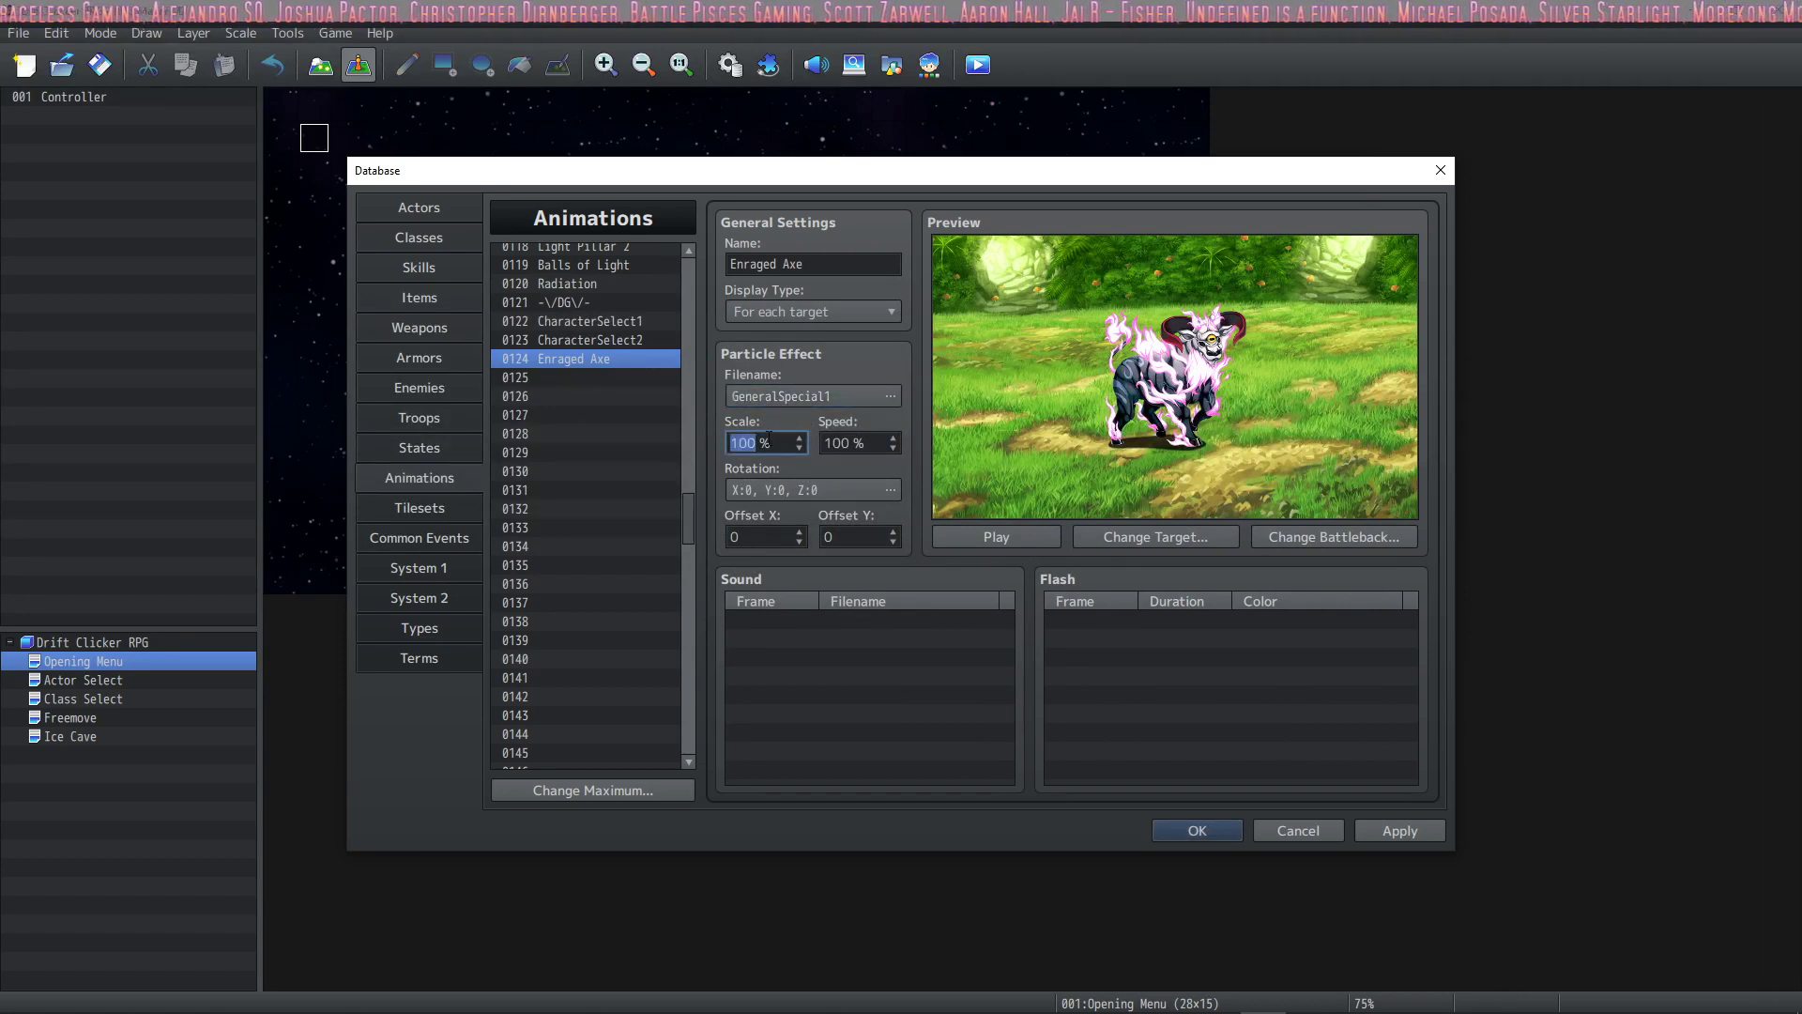
type("75")
key("Tab")
type("125")
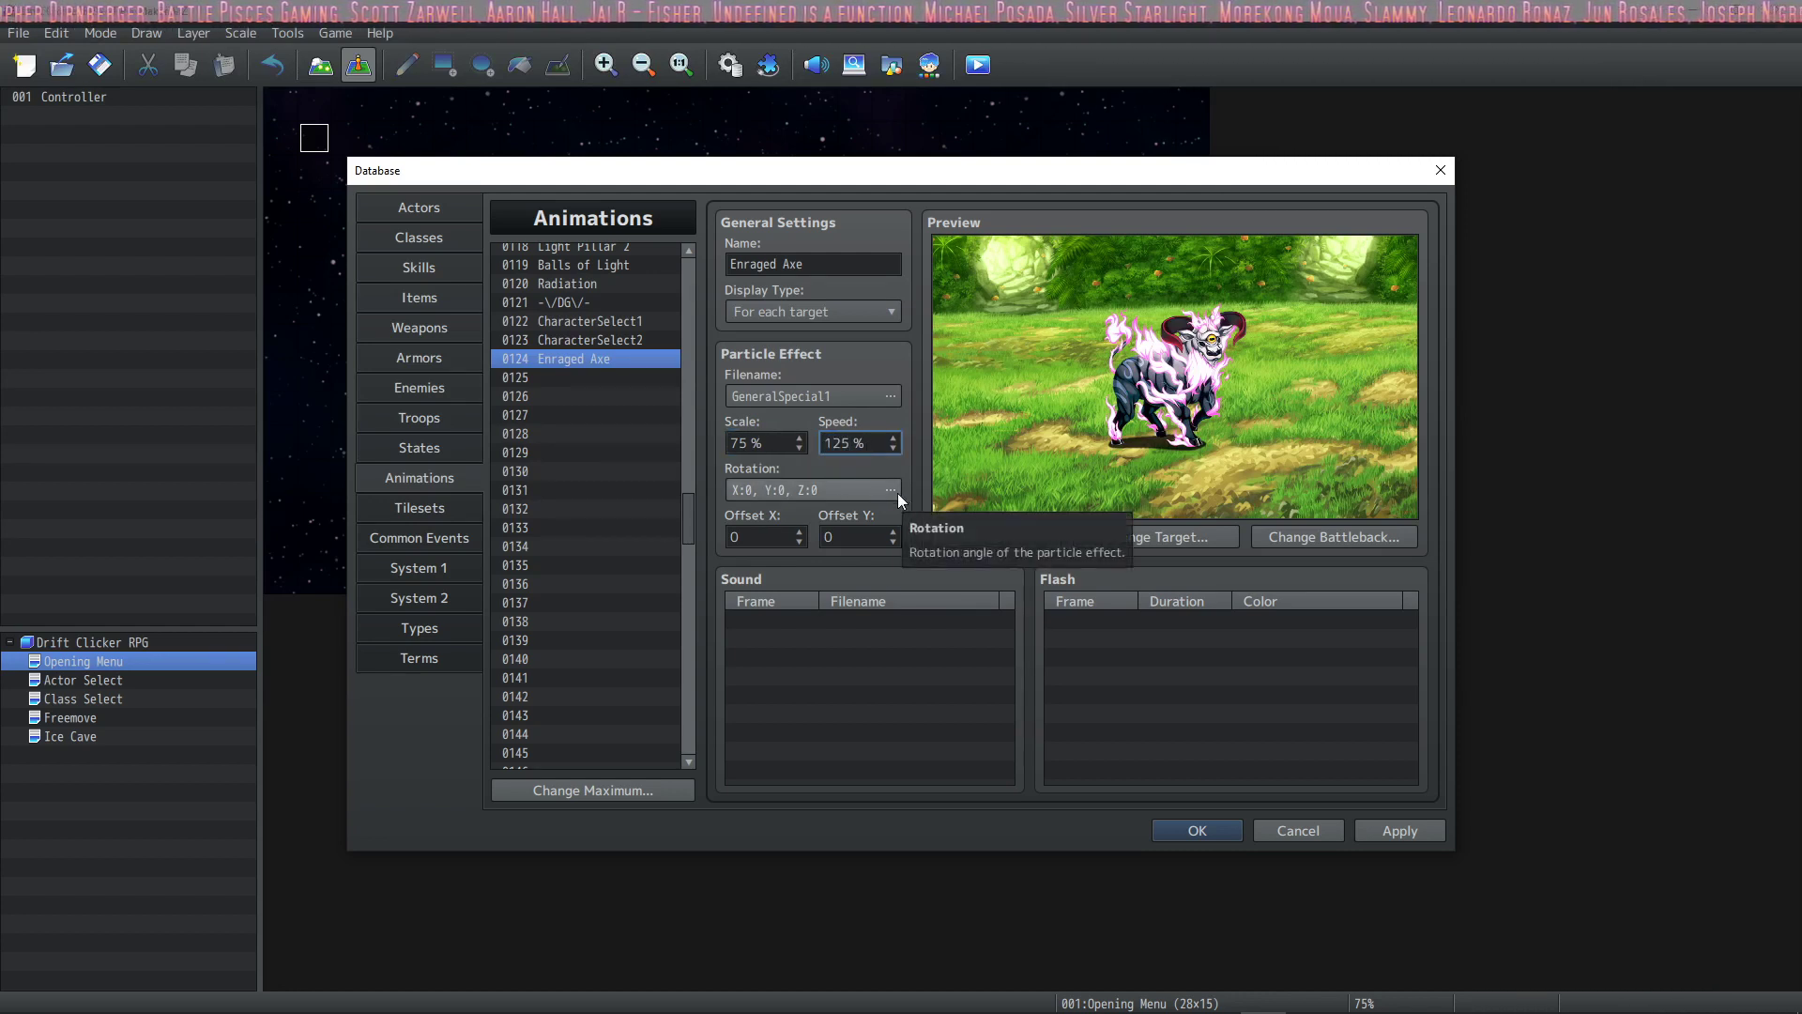
left_click(1028, 539)
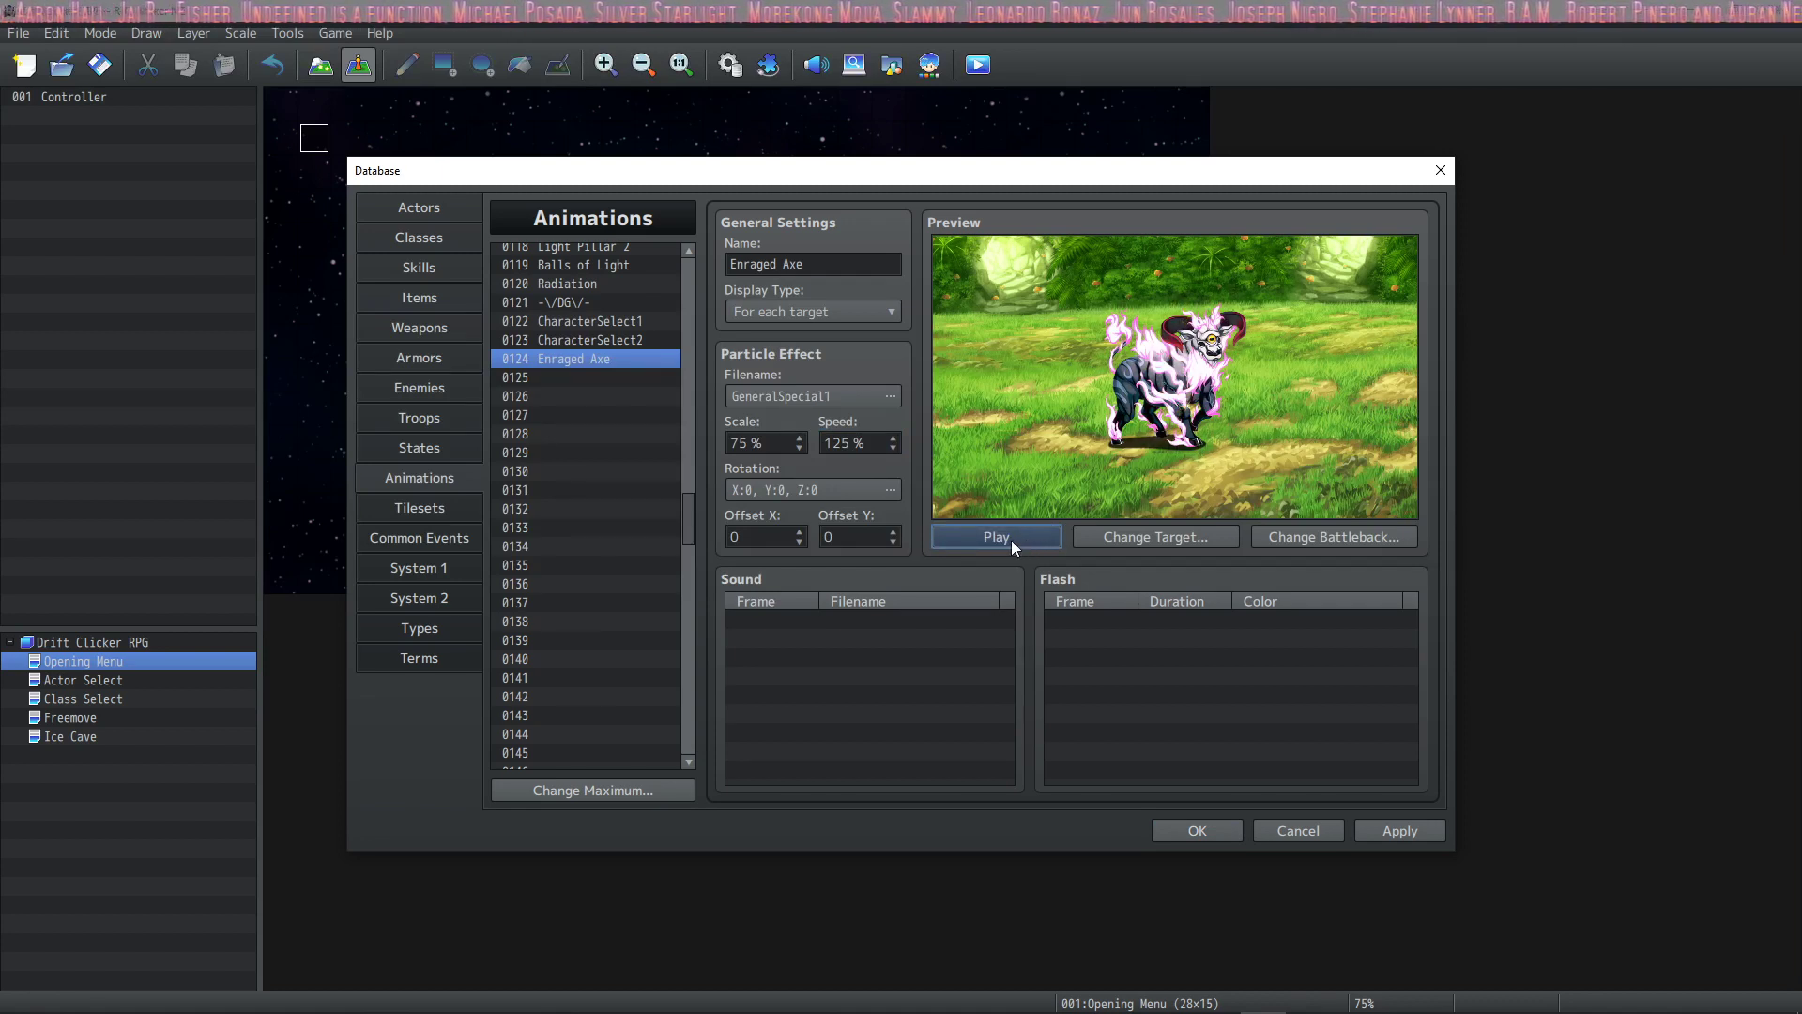
double_click(945, 651)
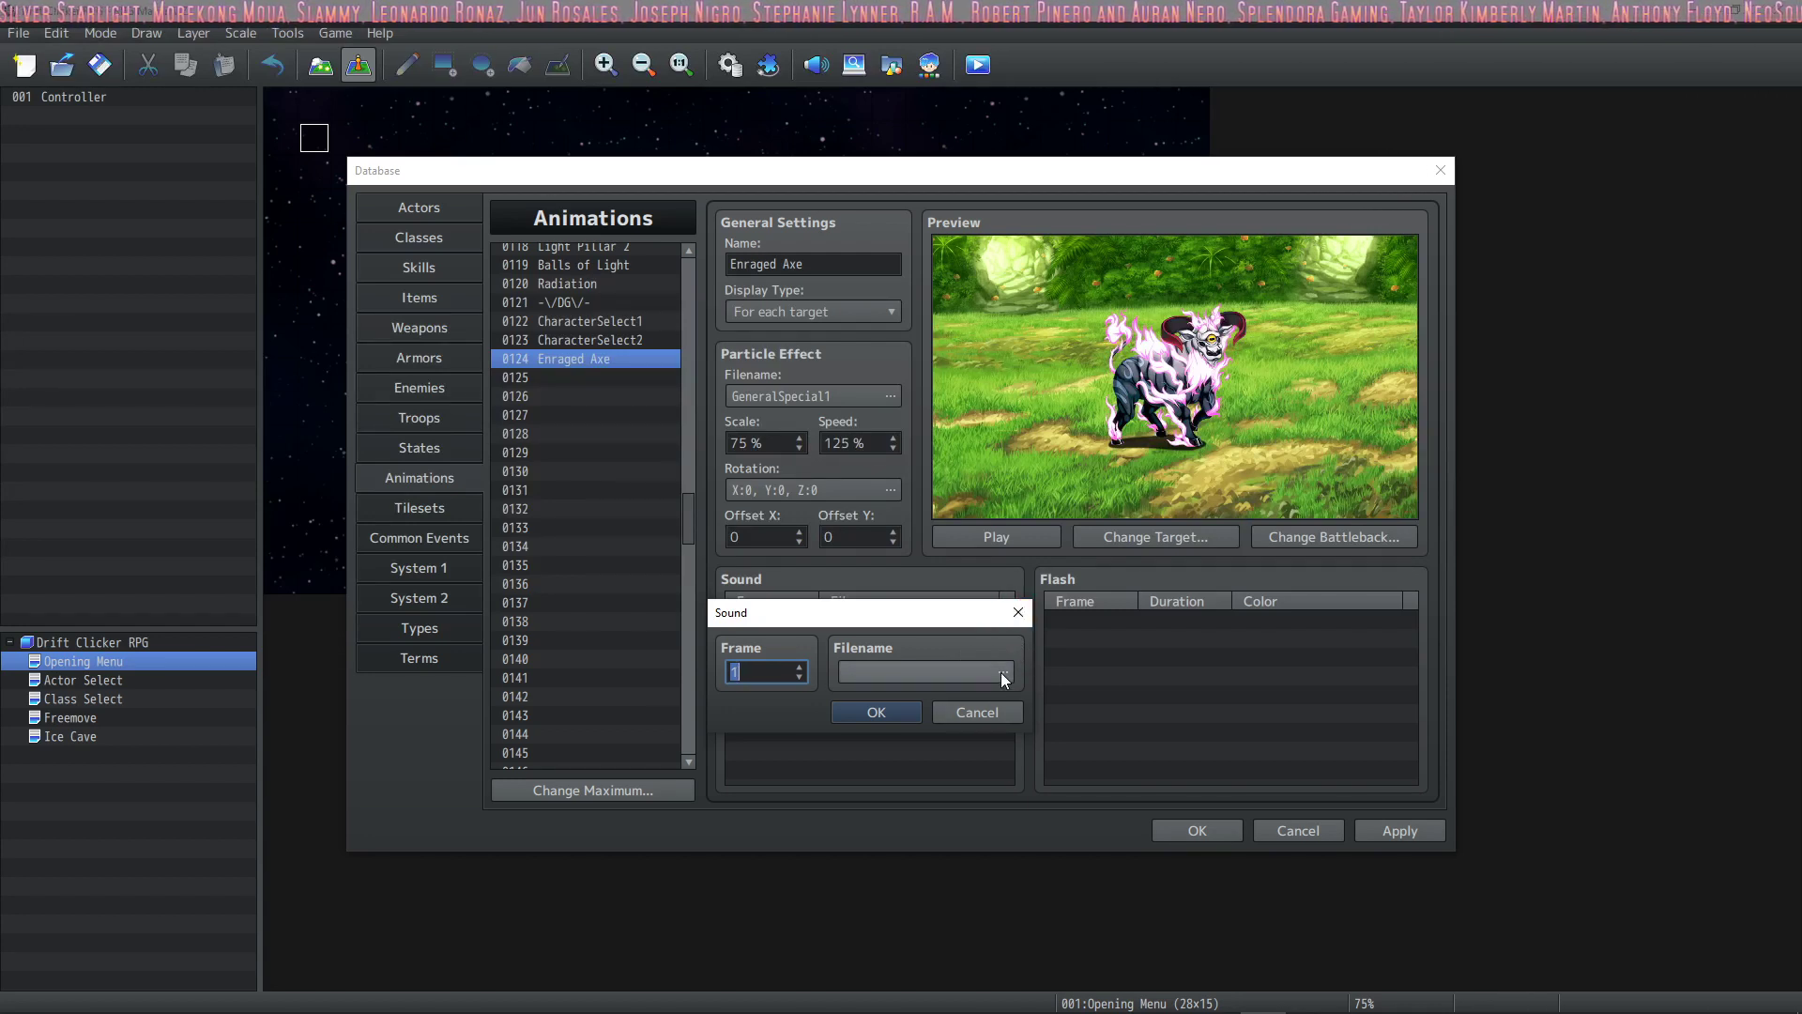
- Browse the sound file list and audition sounds including Damage5
left_click(925, 671)
scroll(845, 563, "down", 2)
left_click(866, 561)
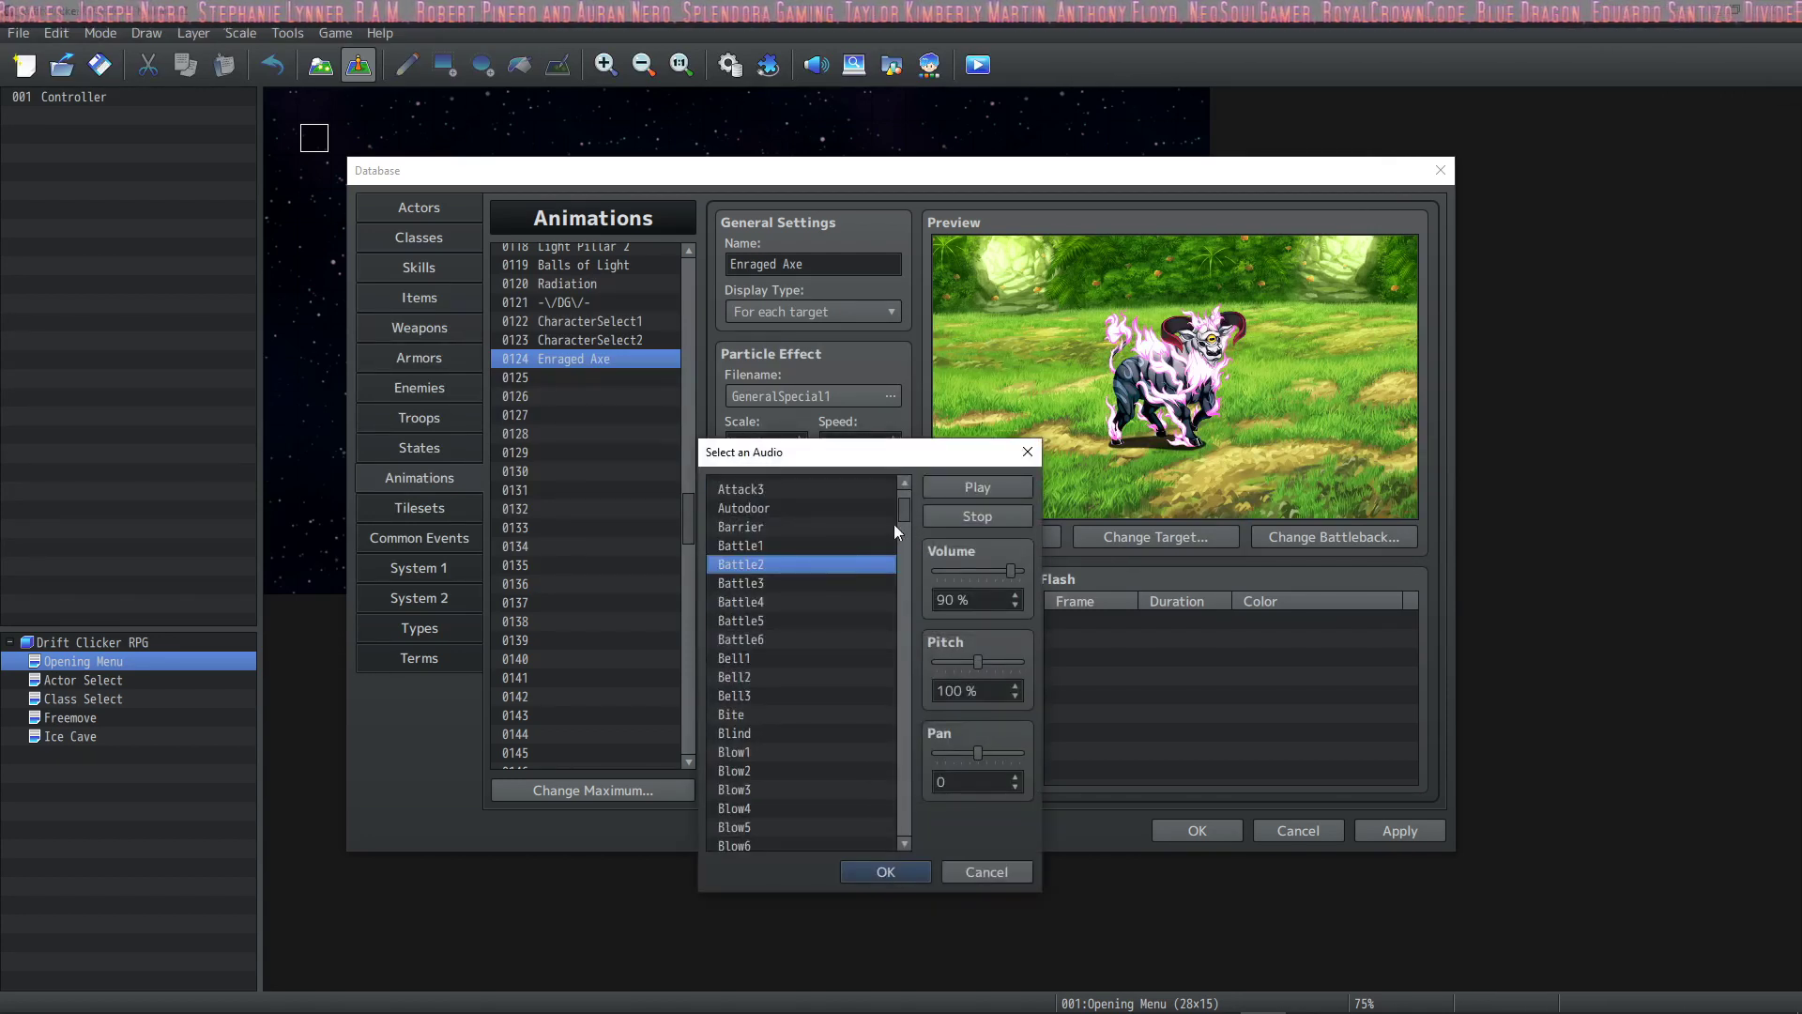
scroll(790, 576, "down", 10)
scroll(816, 531, "down", 4)
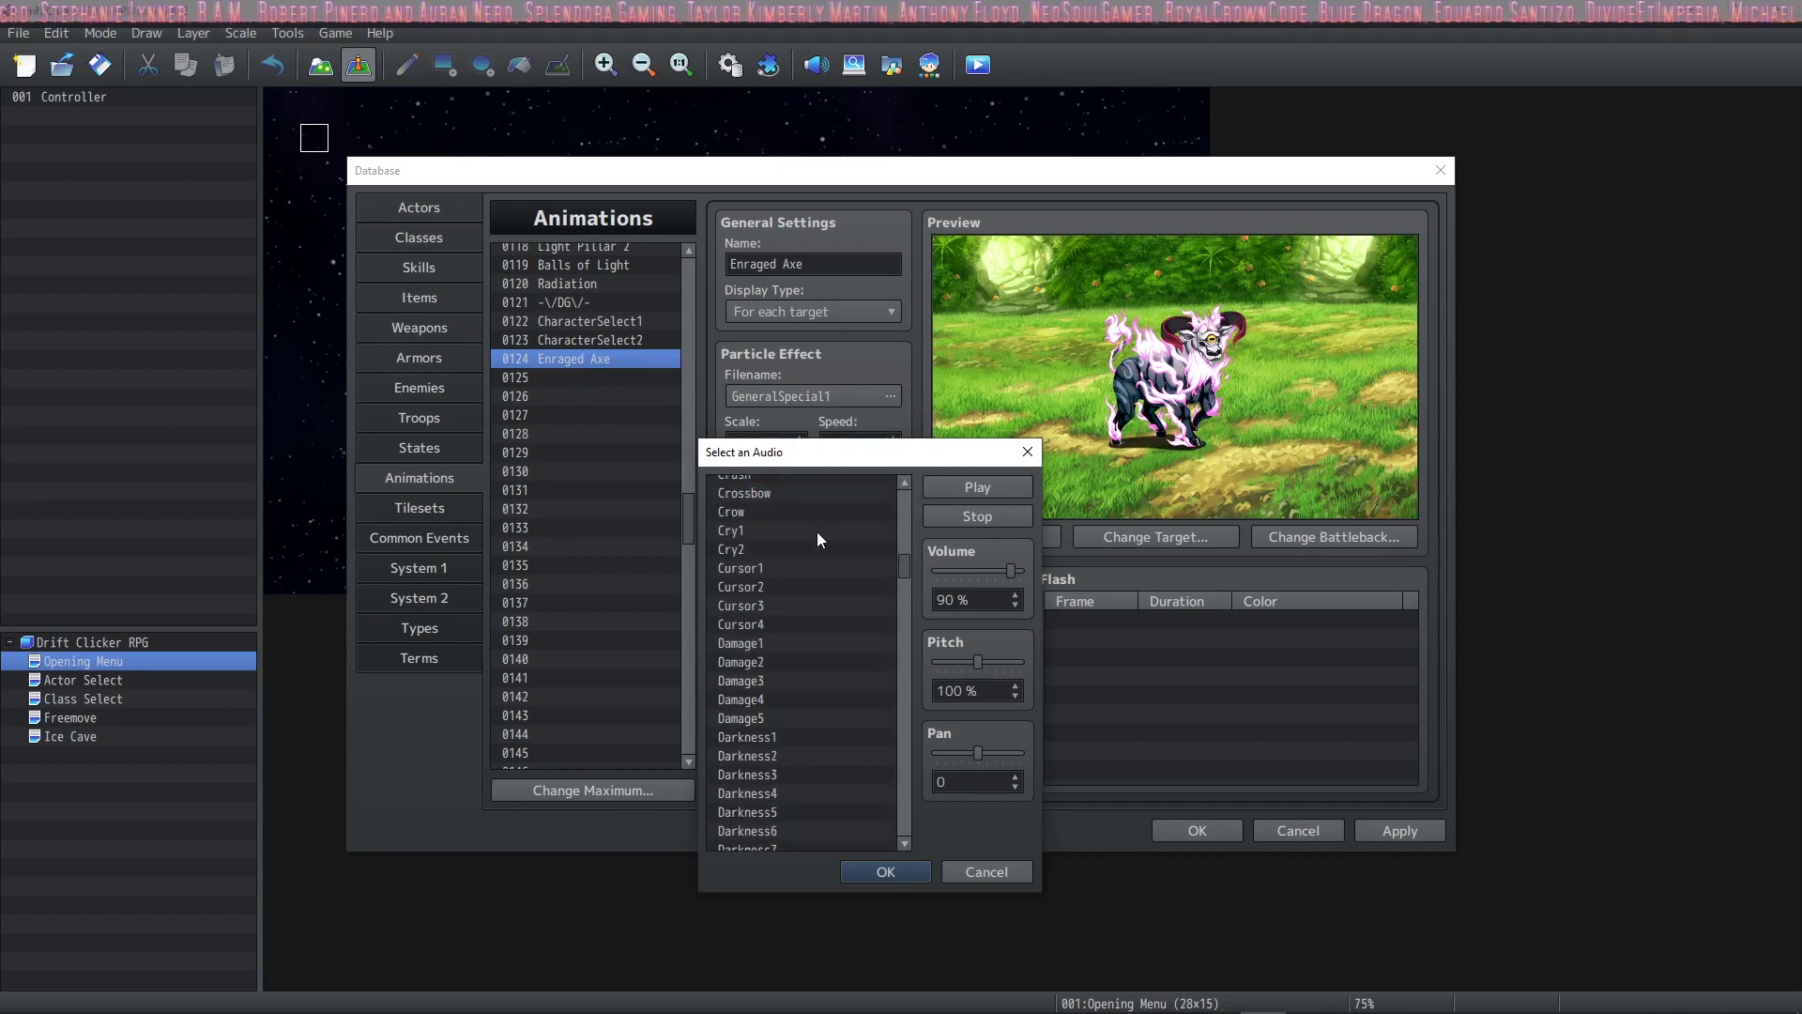
left_click(798, 534)
scroll(807, 522, "down", 1)
left_click(797, 524)
scroll(797, 524, "down", 1)
scroll(793, 531, "down", 2)
left_click(790, 537)
scroll(796, 537, "down", 5)
left_click(804, 514)
scroll(803, 521, "down", 5)
left_click(804, 529)
- Audition Door, Down1, Earth3, Earth5, Equip2 and Equip3, close the picker, and replay the animation preview
scroll(800, 544, "down", 5)
left_click(794, 549)
scroll(794, 550, "down", 6)
left_click(794, 552)
scroll(796, 554, "down", 6)
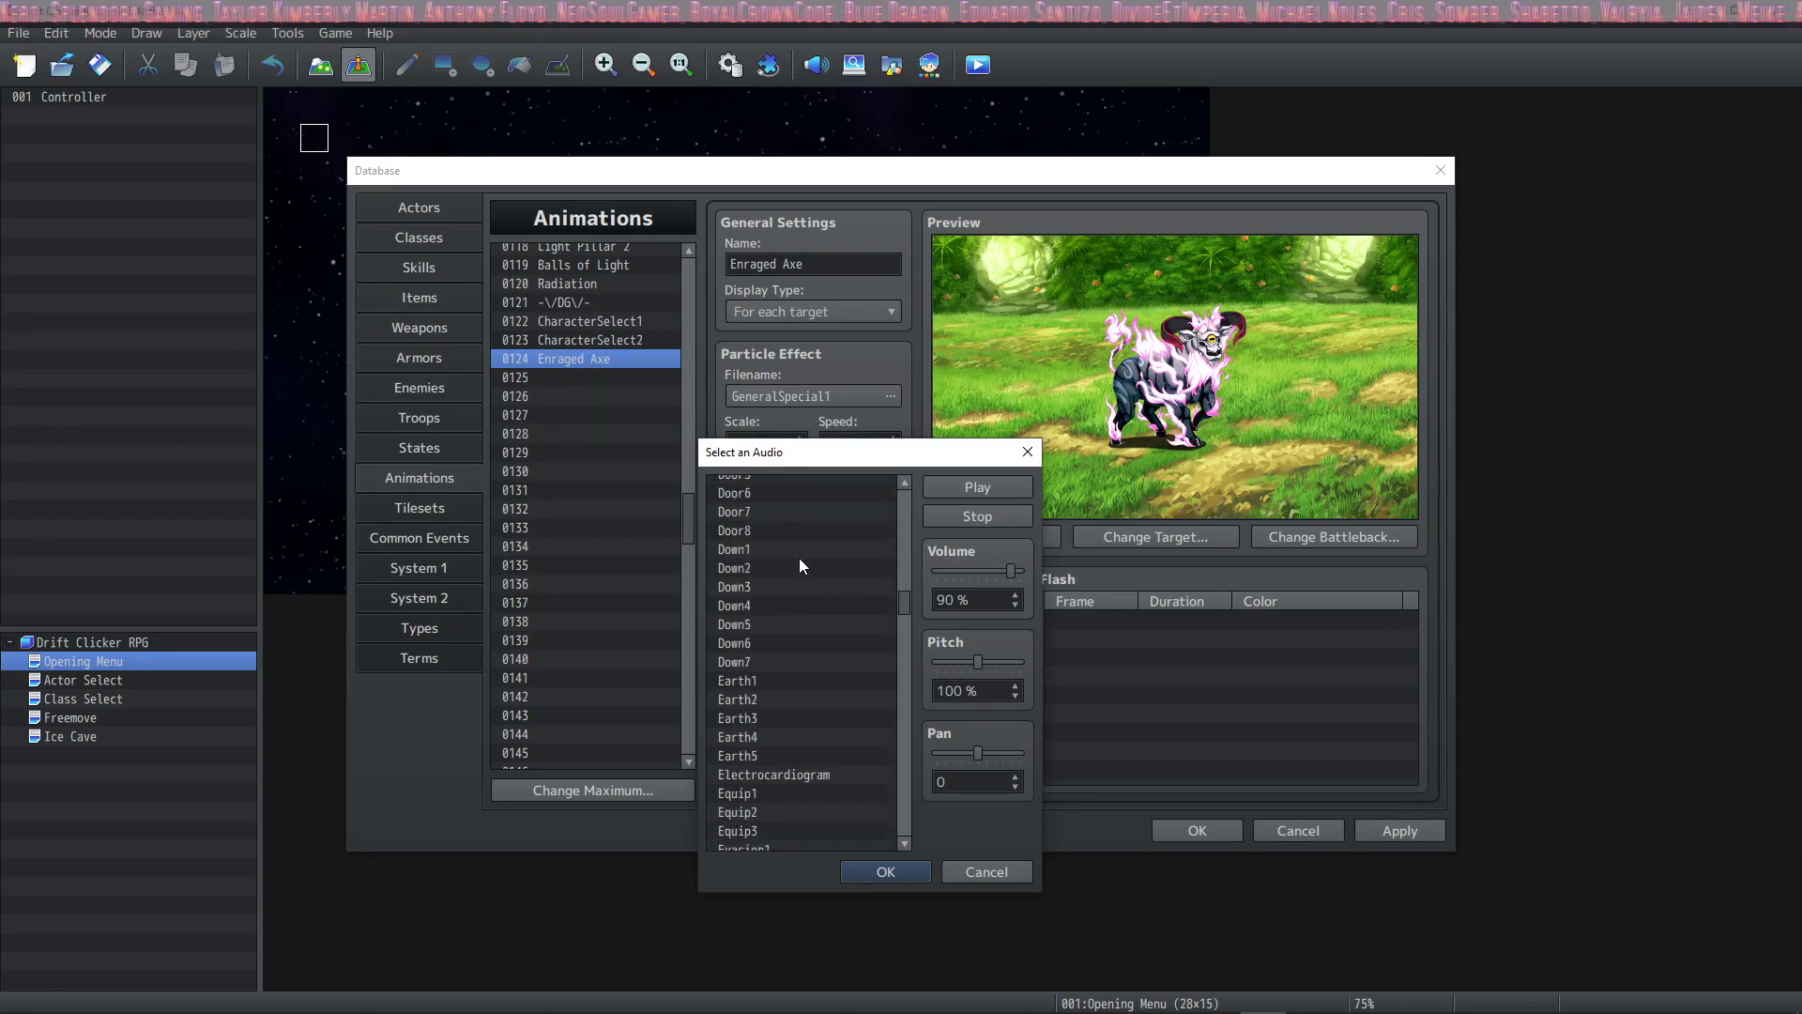
left_click(798, 554)
scroll(796, 558, "down", 3)
left_click(803, 531)
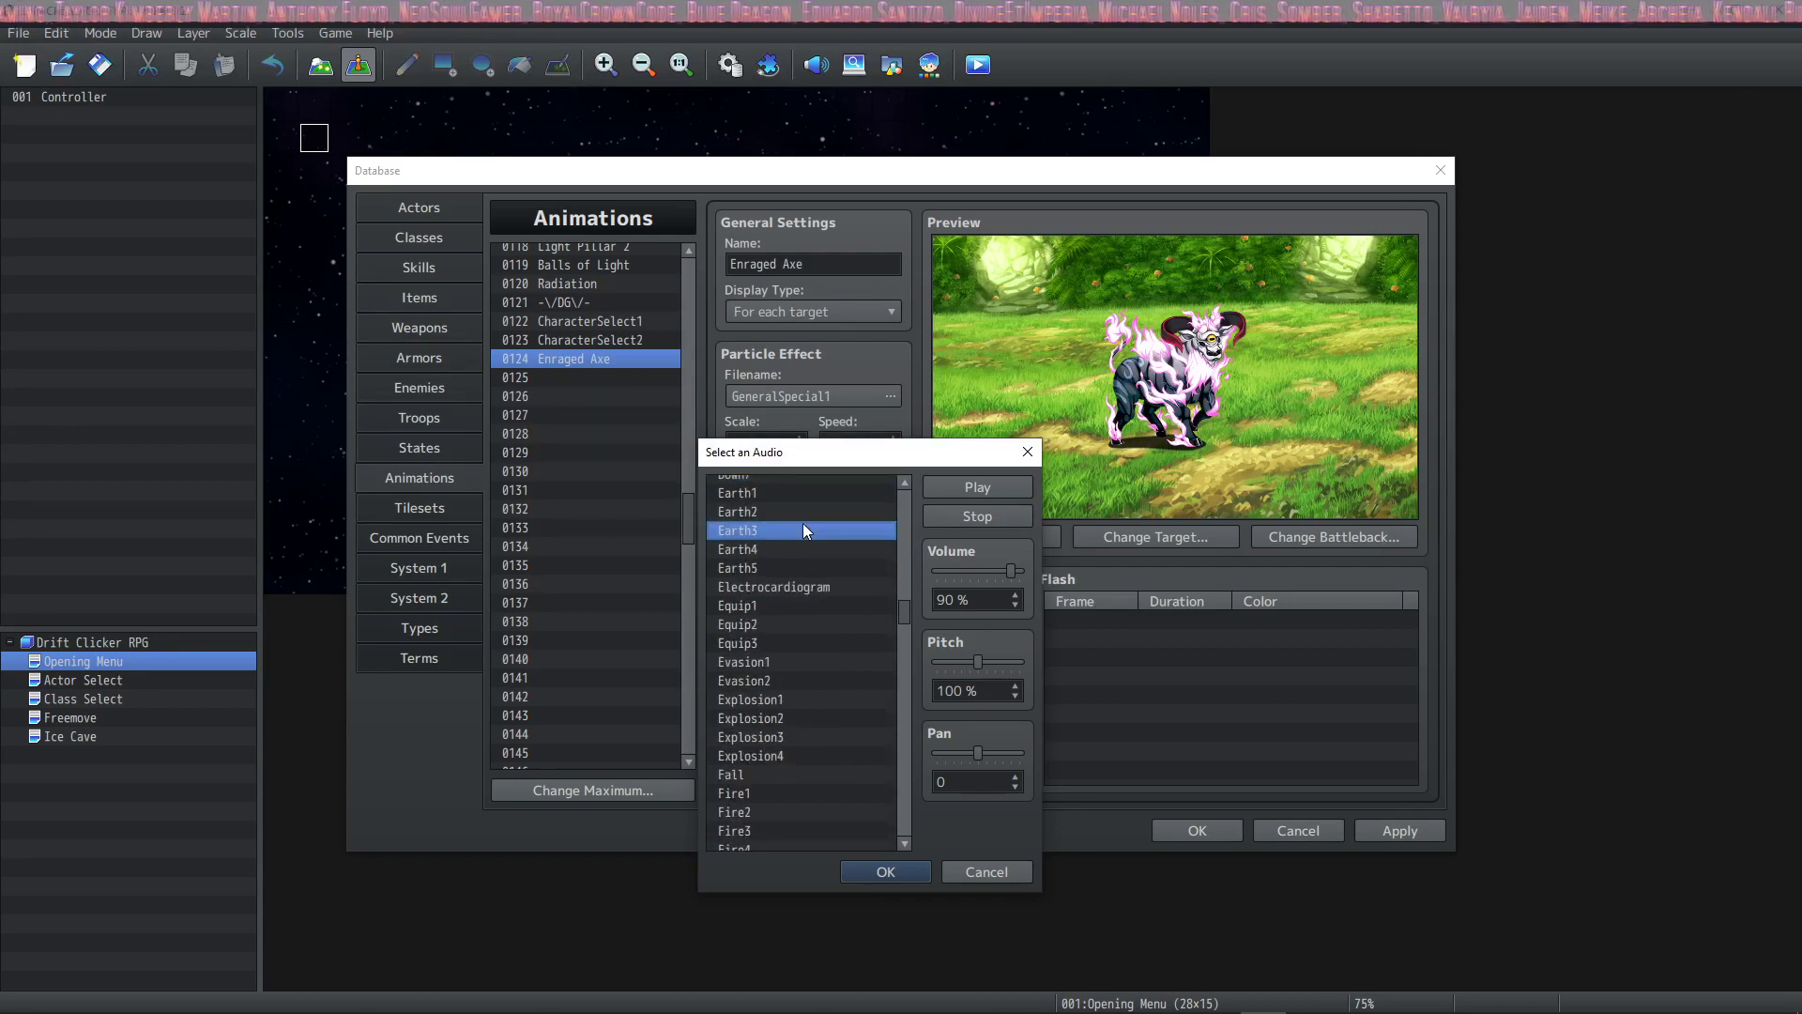
left_click(806, 565)
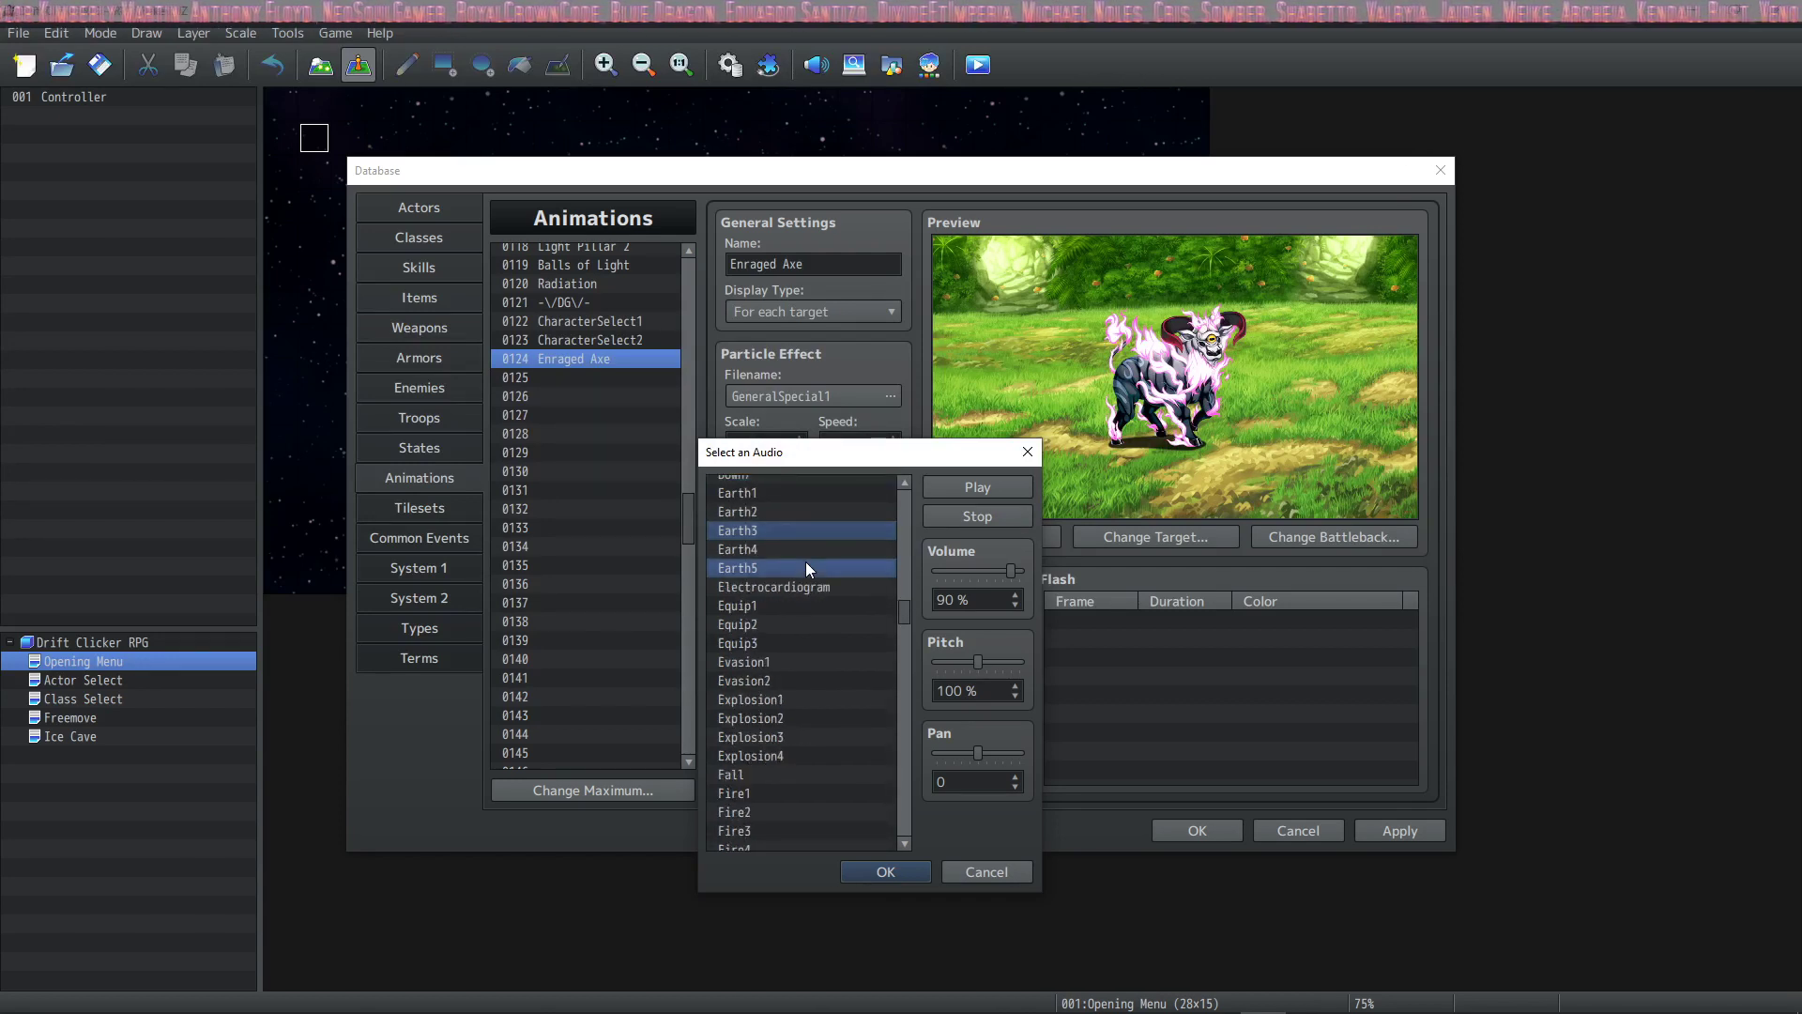
left_click(803, 621)
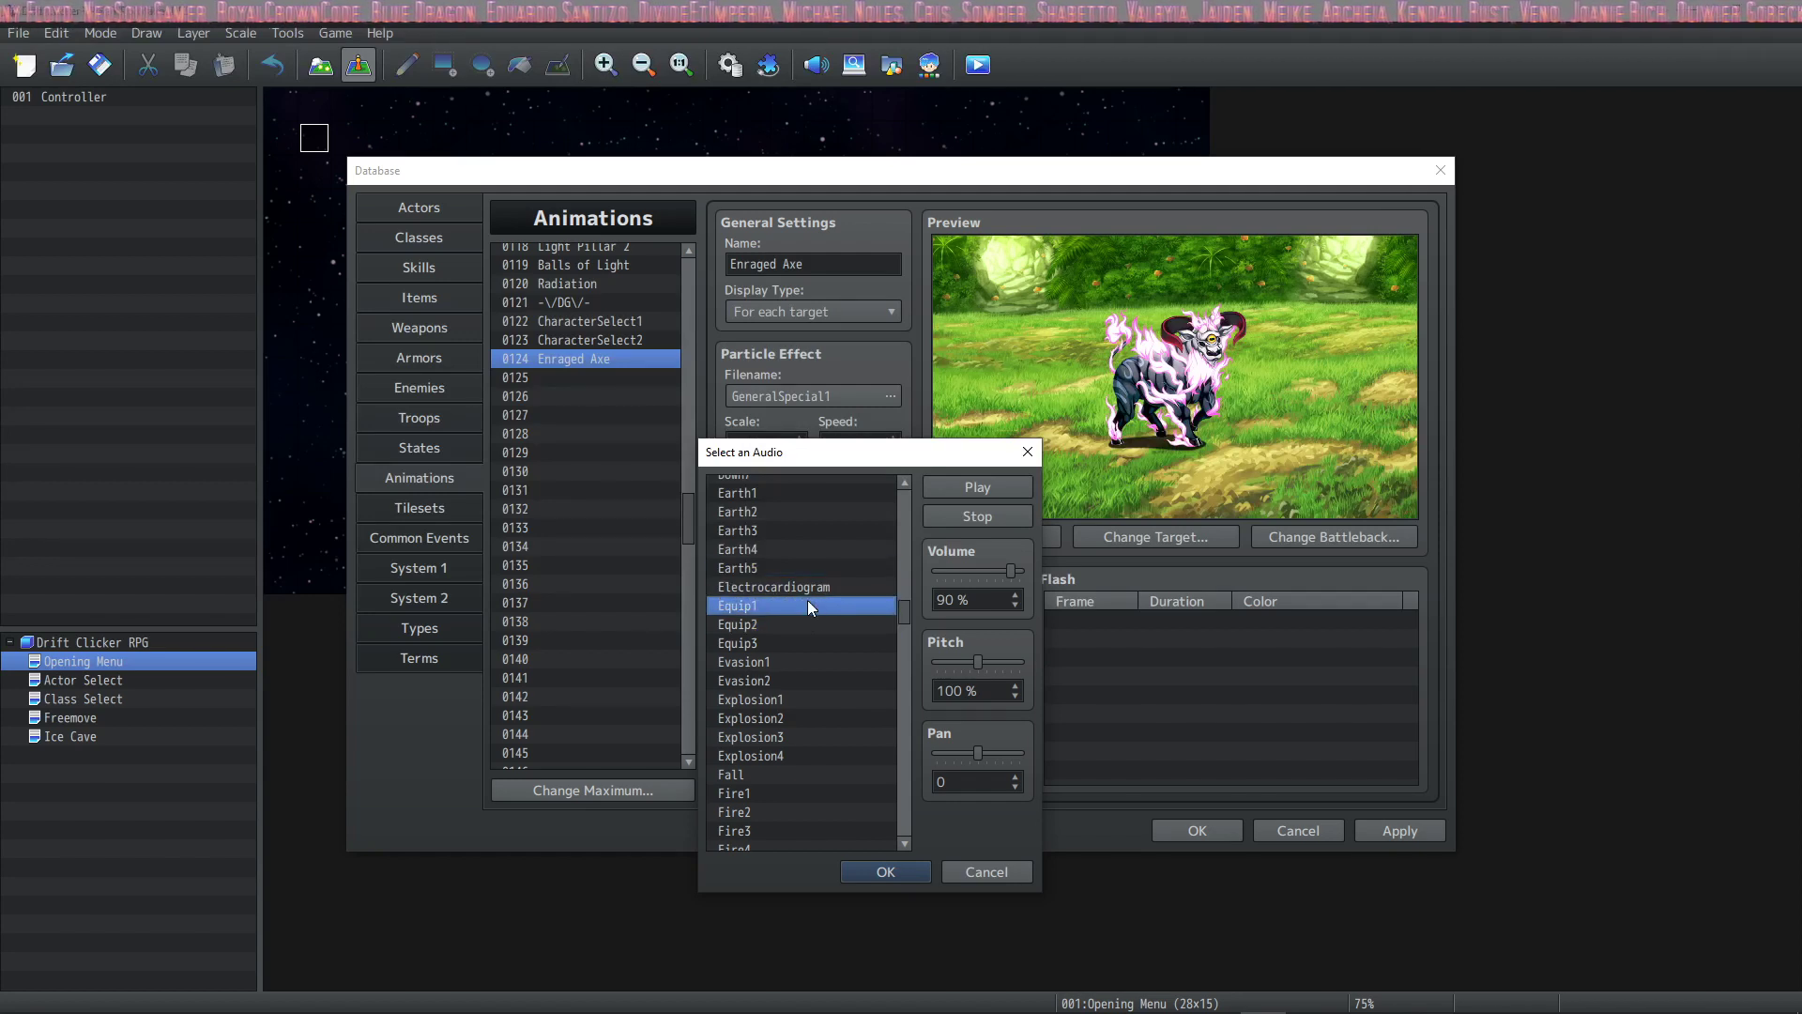
left_click(800, 644)
key("Escape")
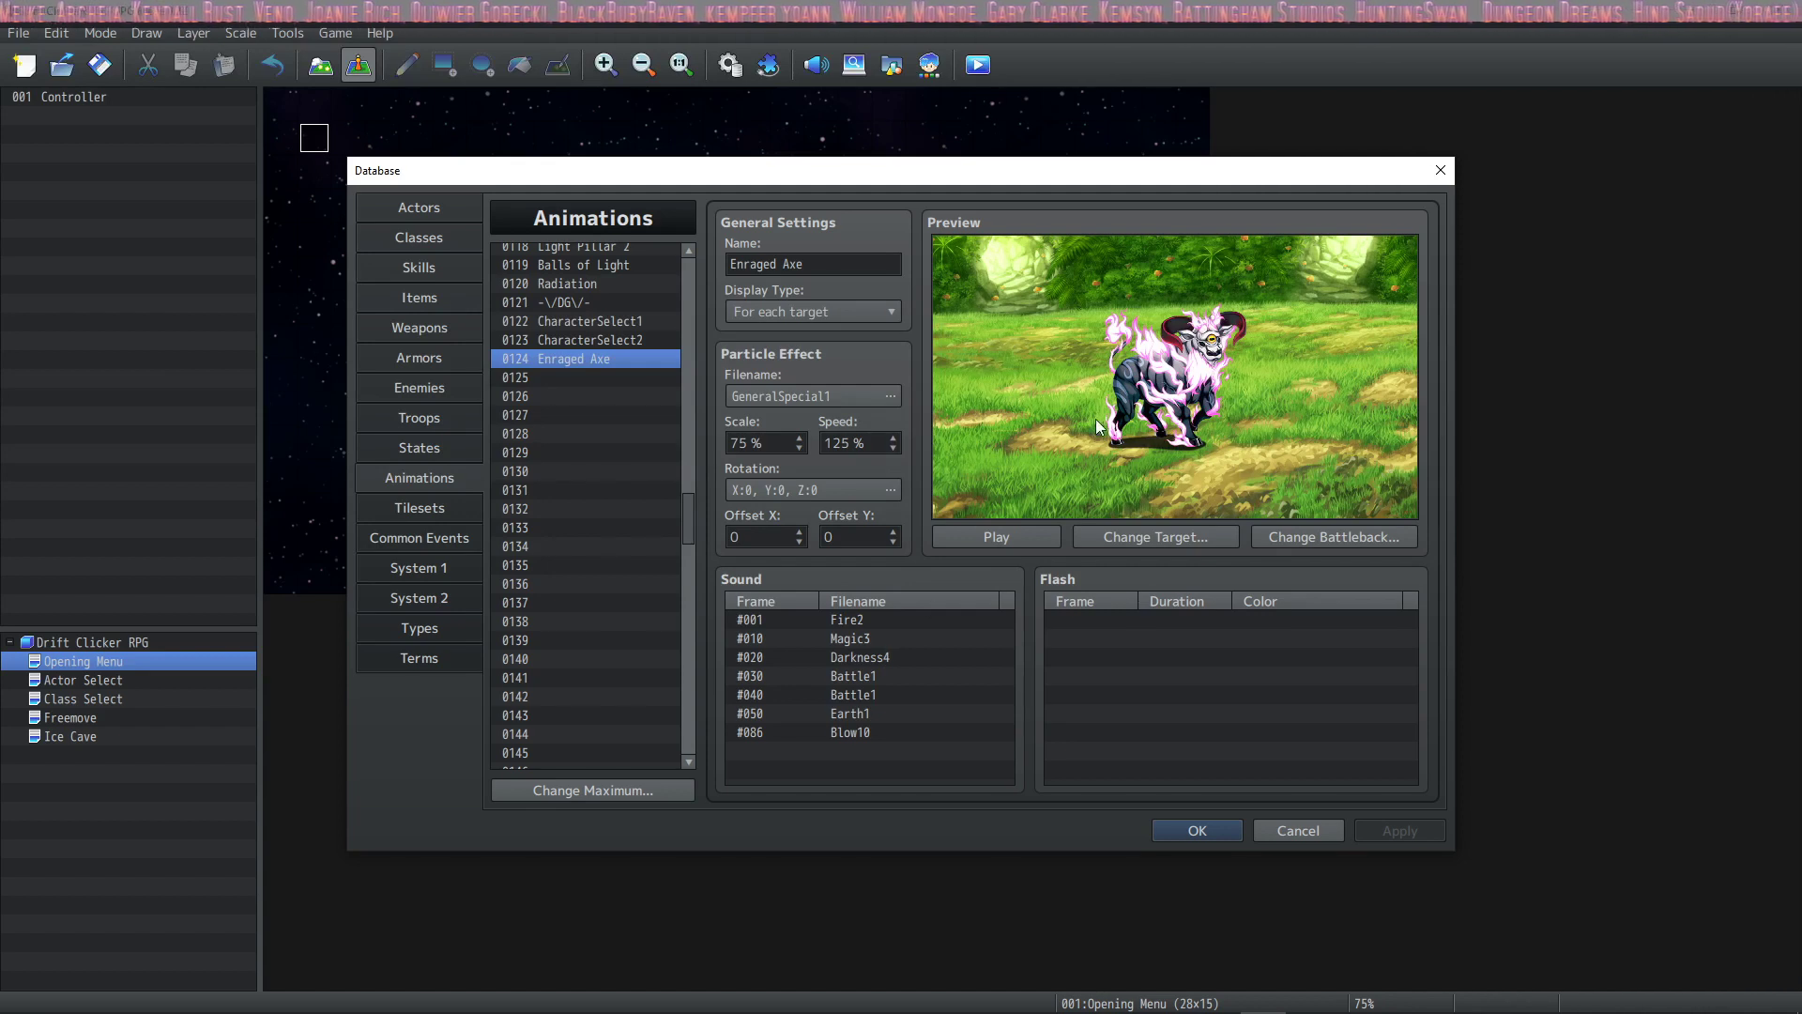
left_click(998, 534)
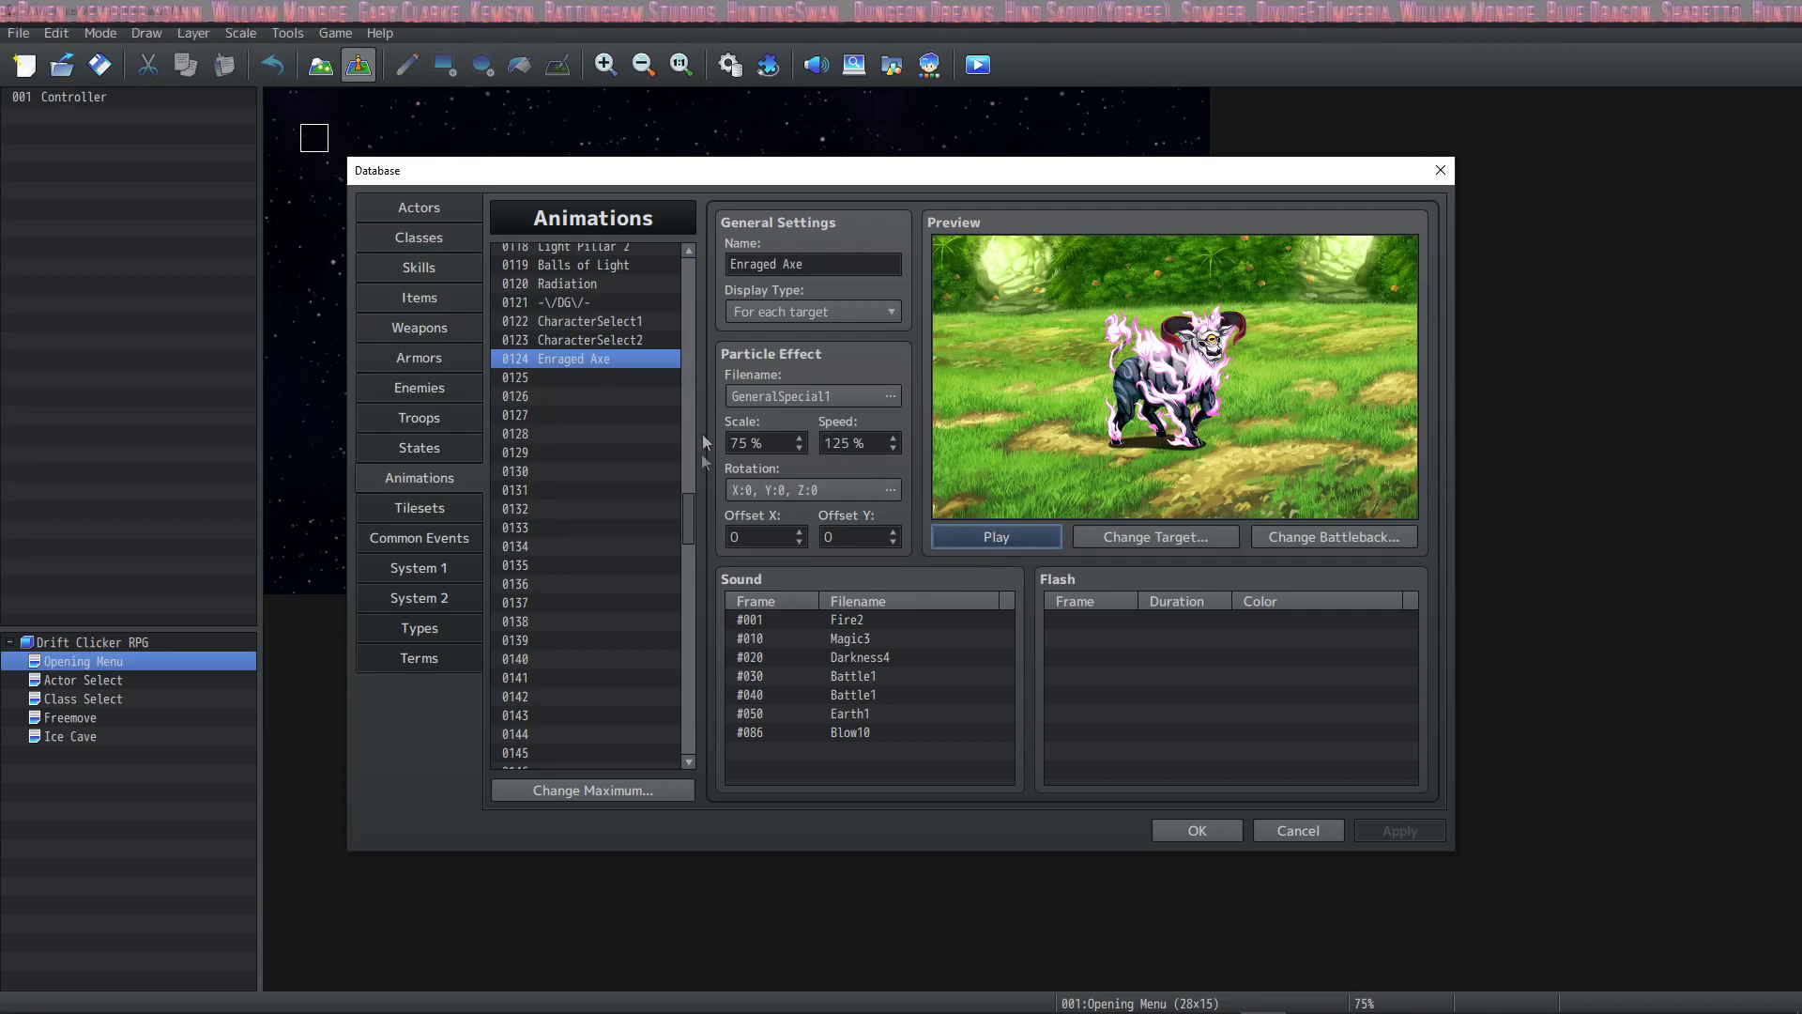
- Give the Enraged Axe skill animation 0124 Enraged Axe and the message '%1 uses %2!'
left_click(419, 270)
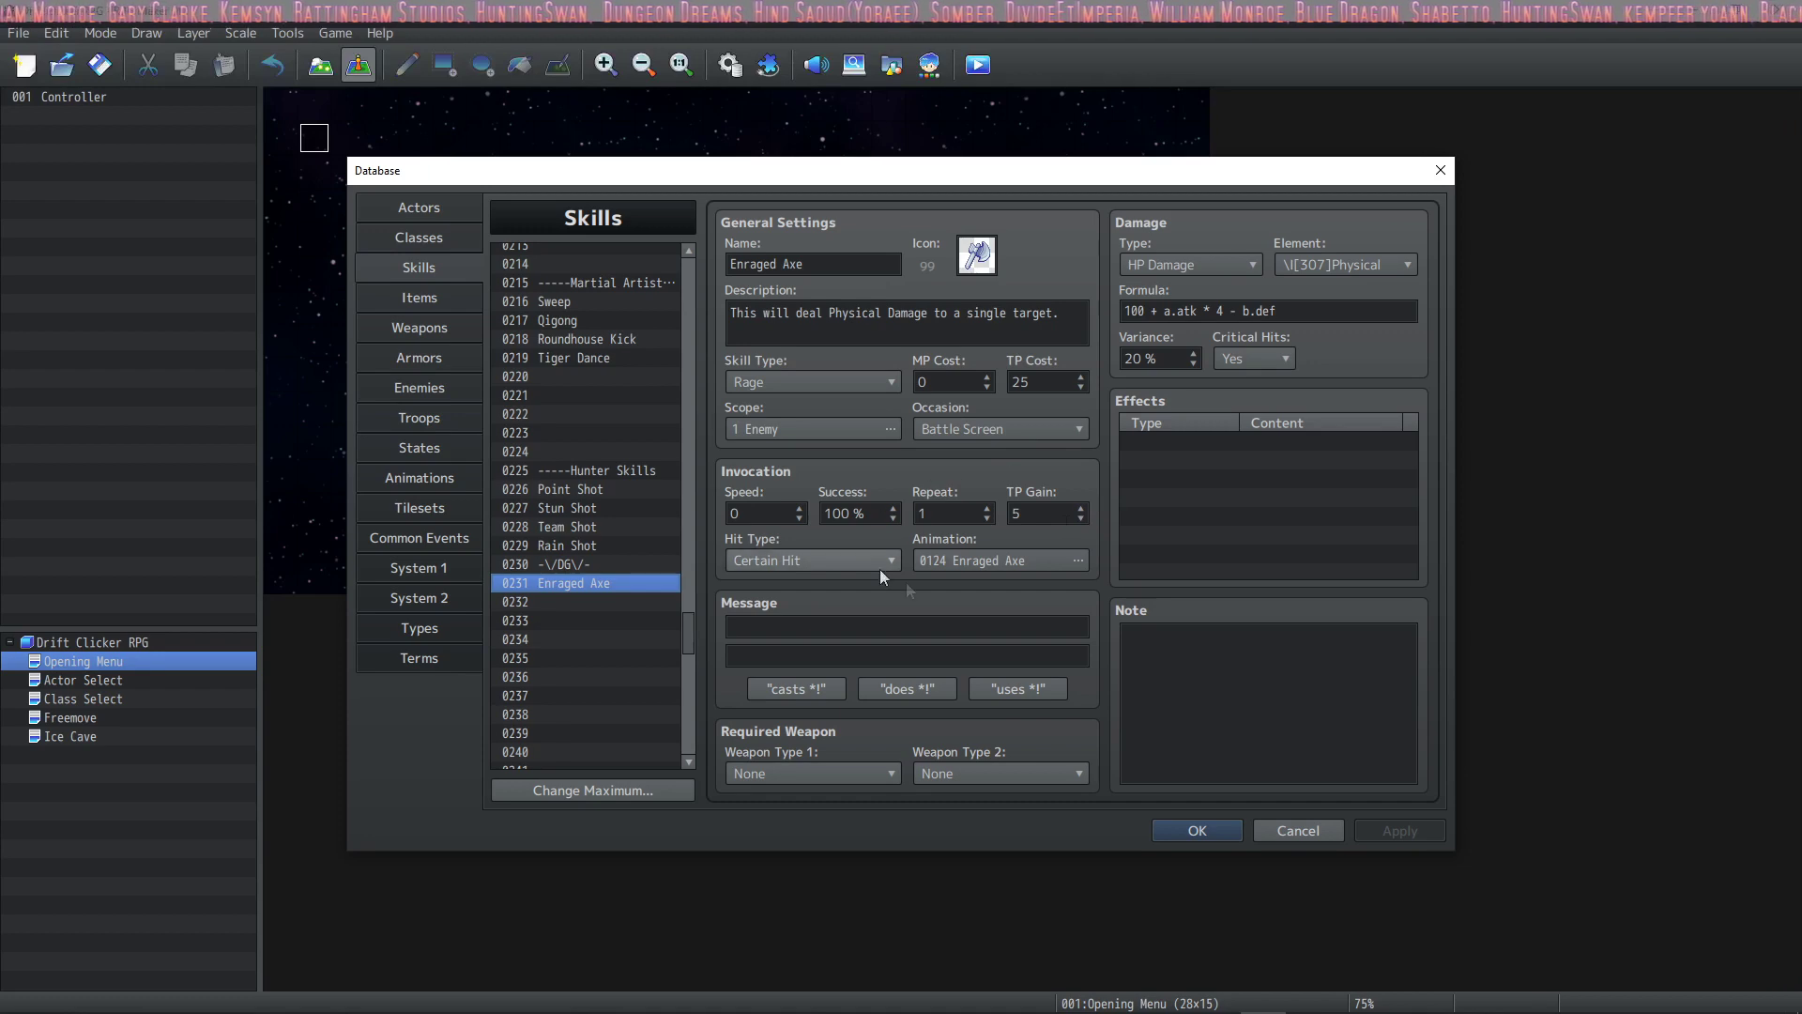
left_click(1078, 561)
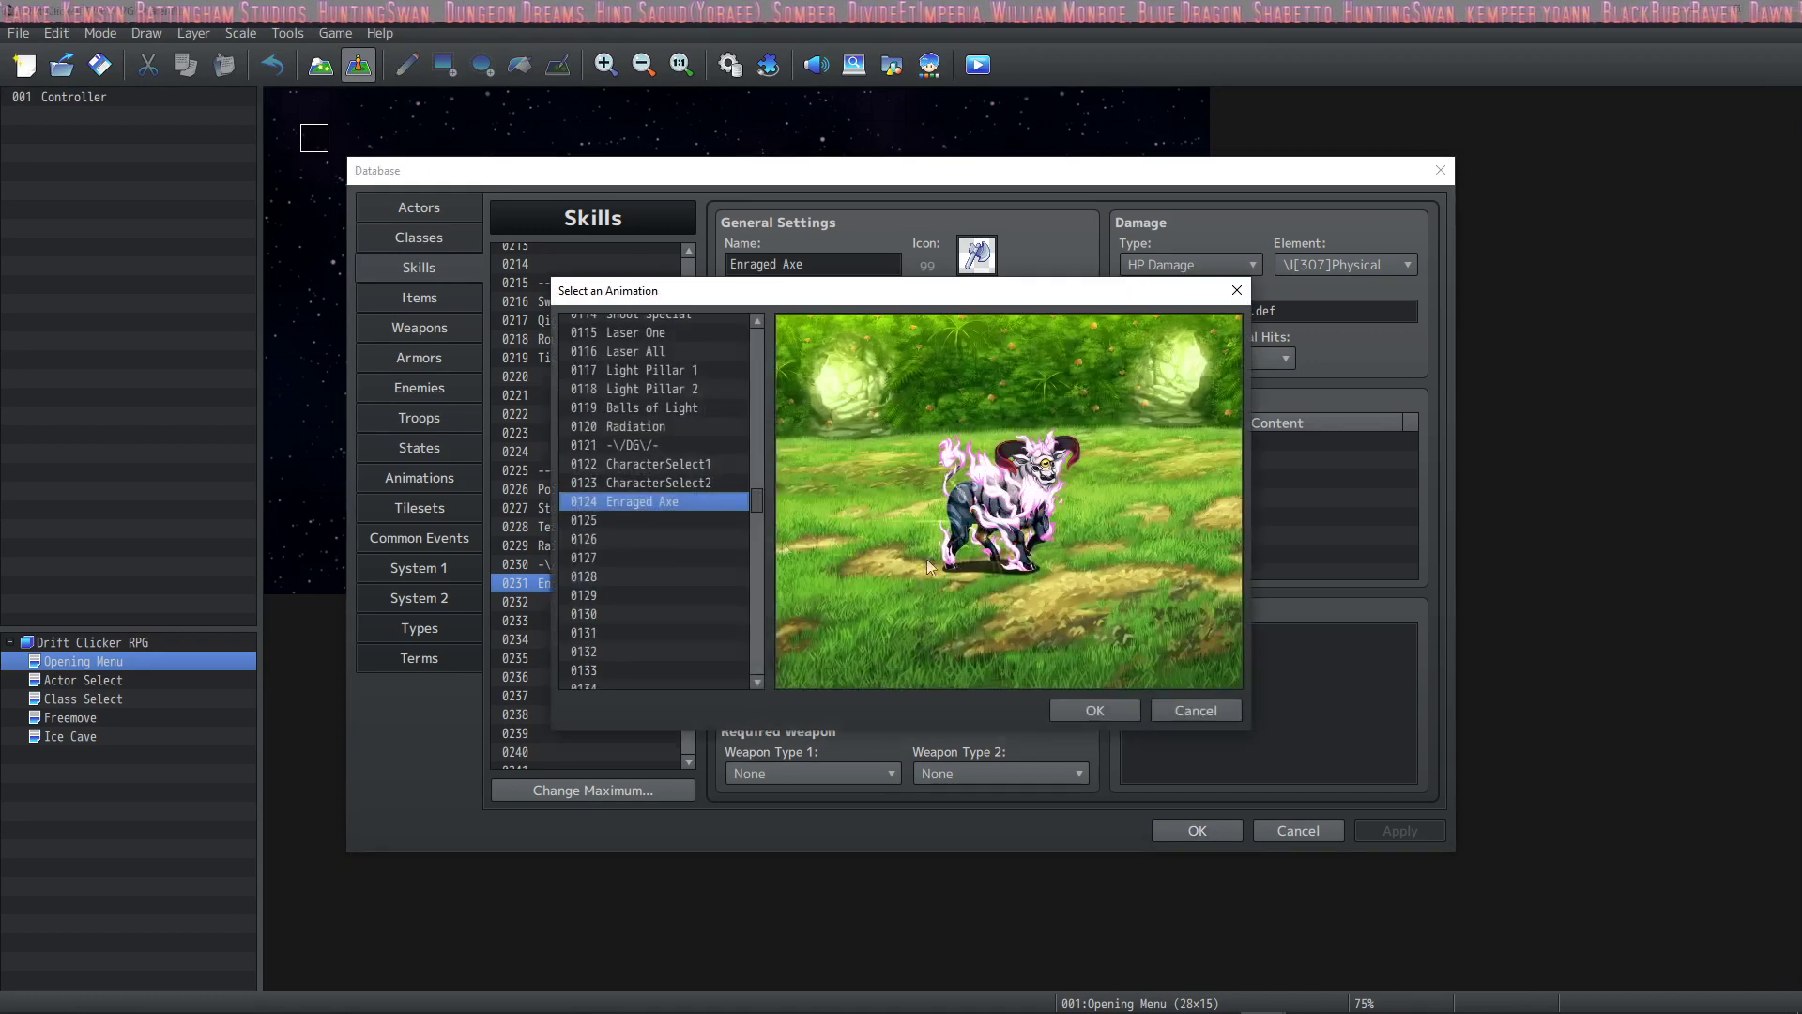
left_click(1077, 706)
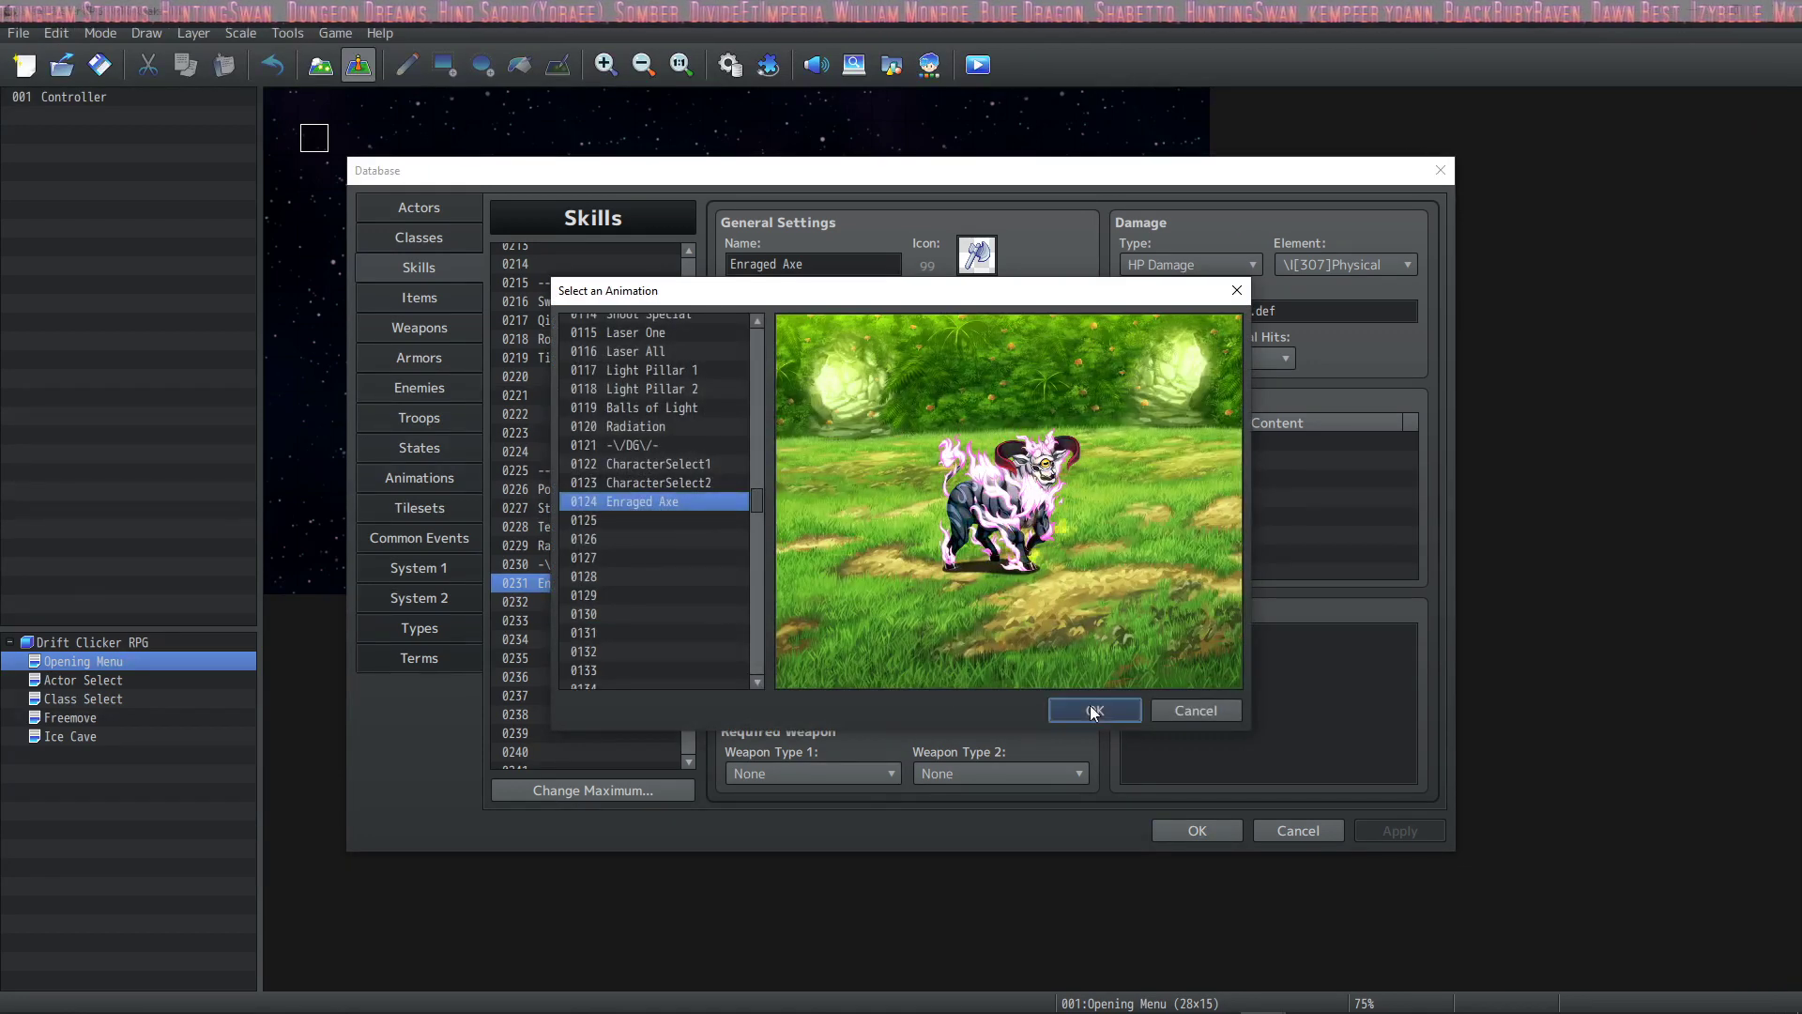
left_click(1019, 689)
left_click(1220, 441)
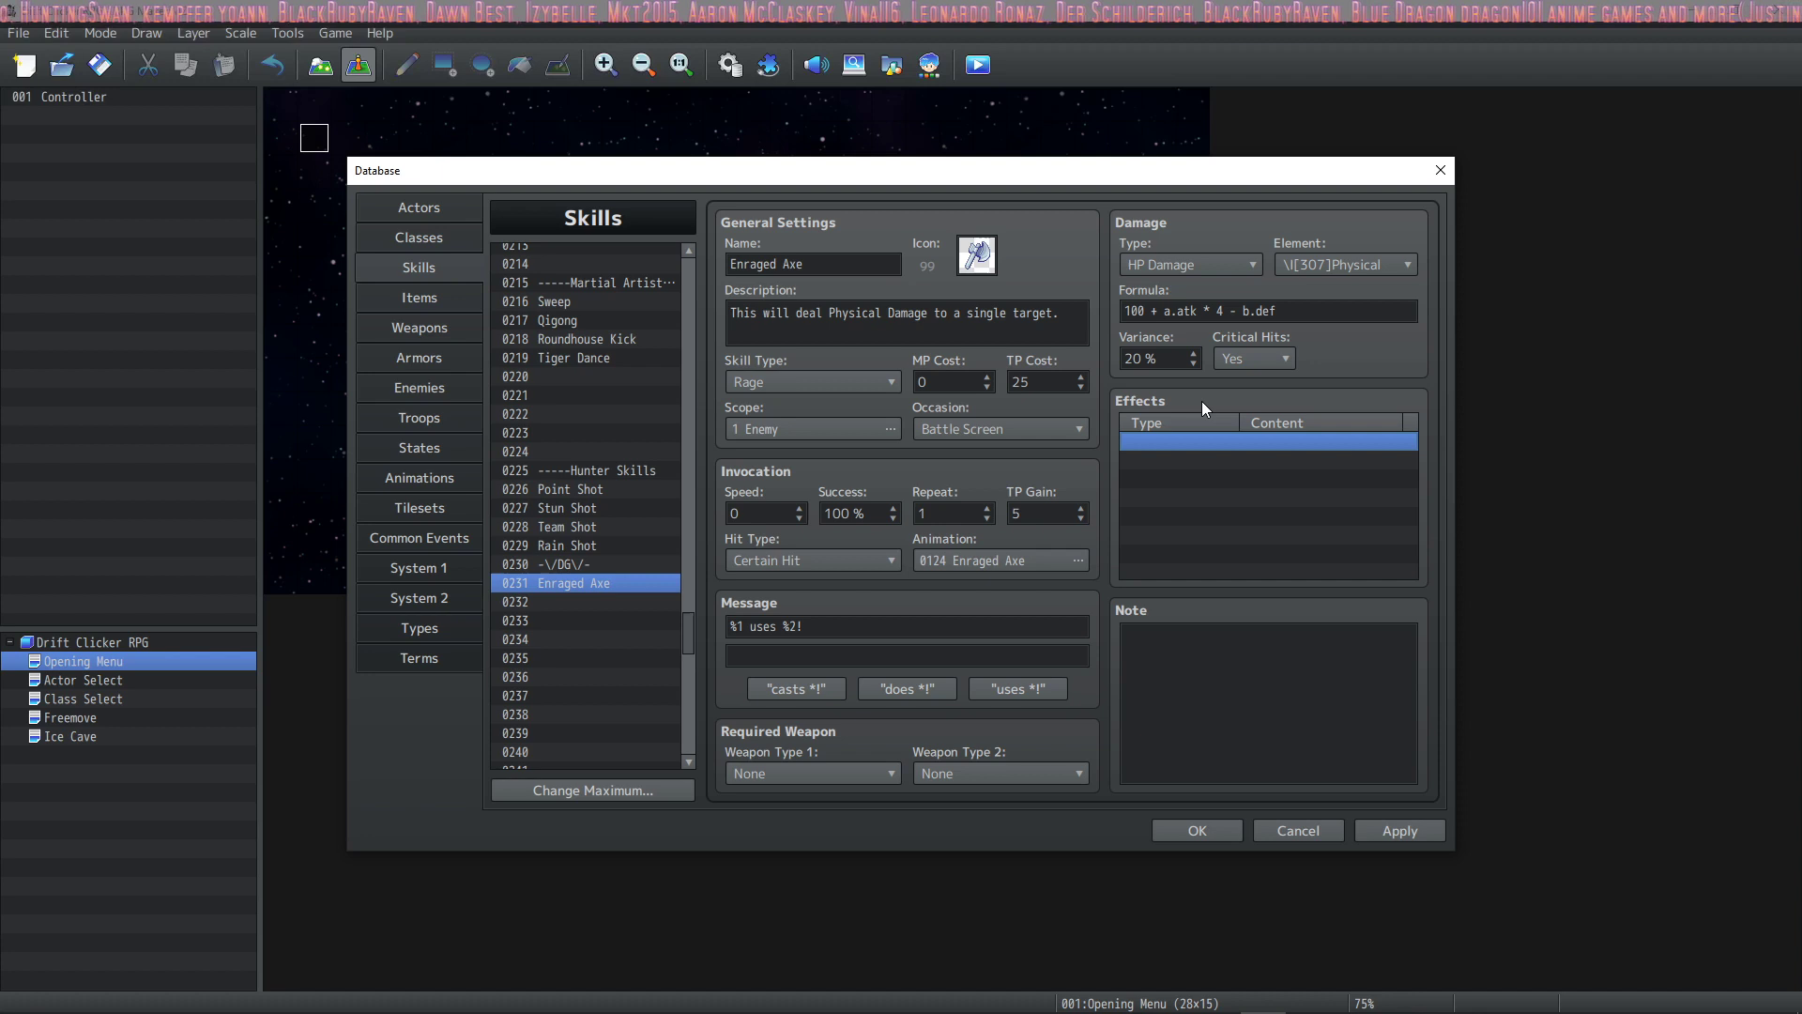
- Add a Recover HP 100% effect to the skill's effect list
right_click(1185, 439)
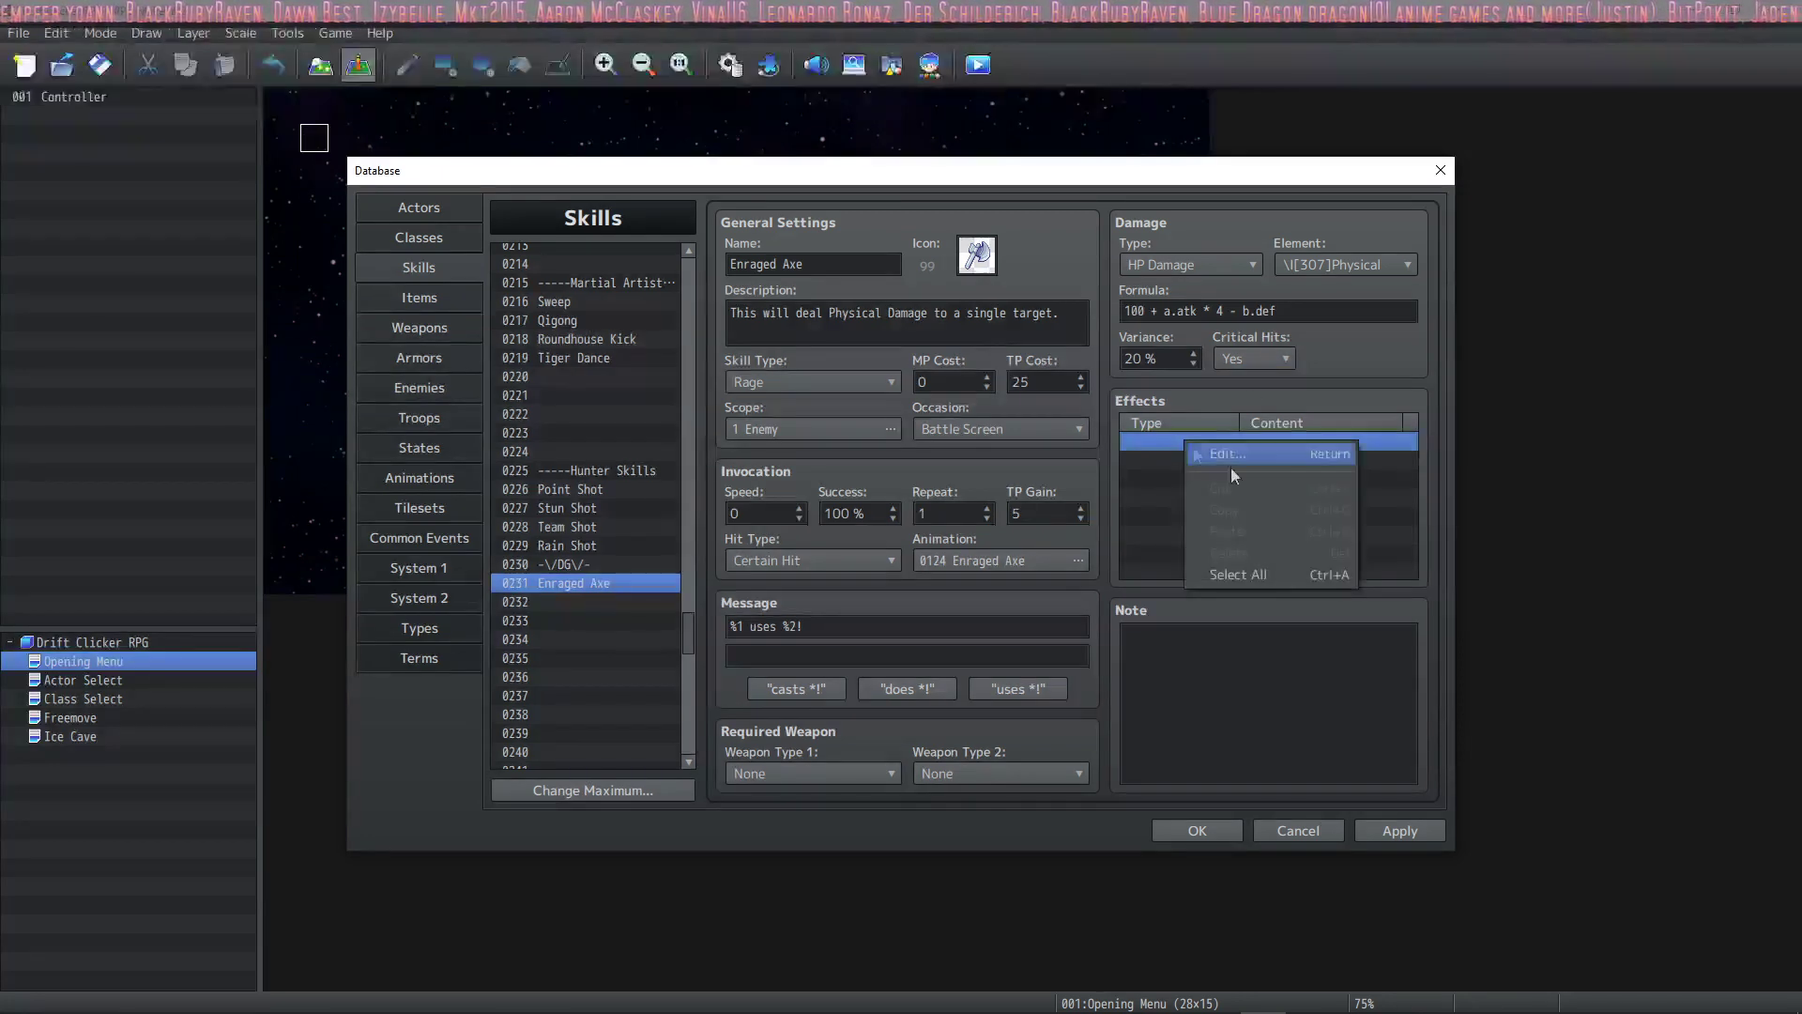
left_click(1284, 458)
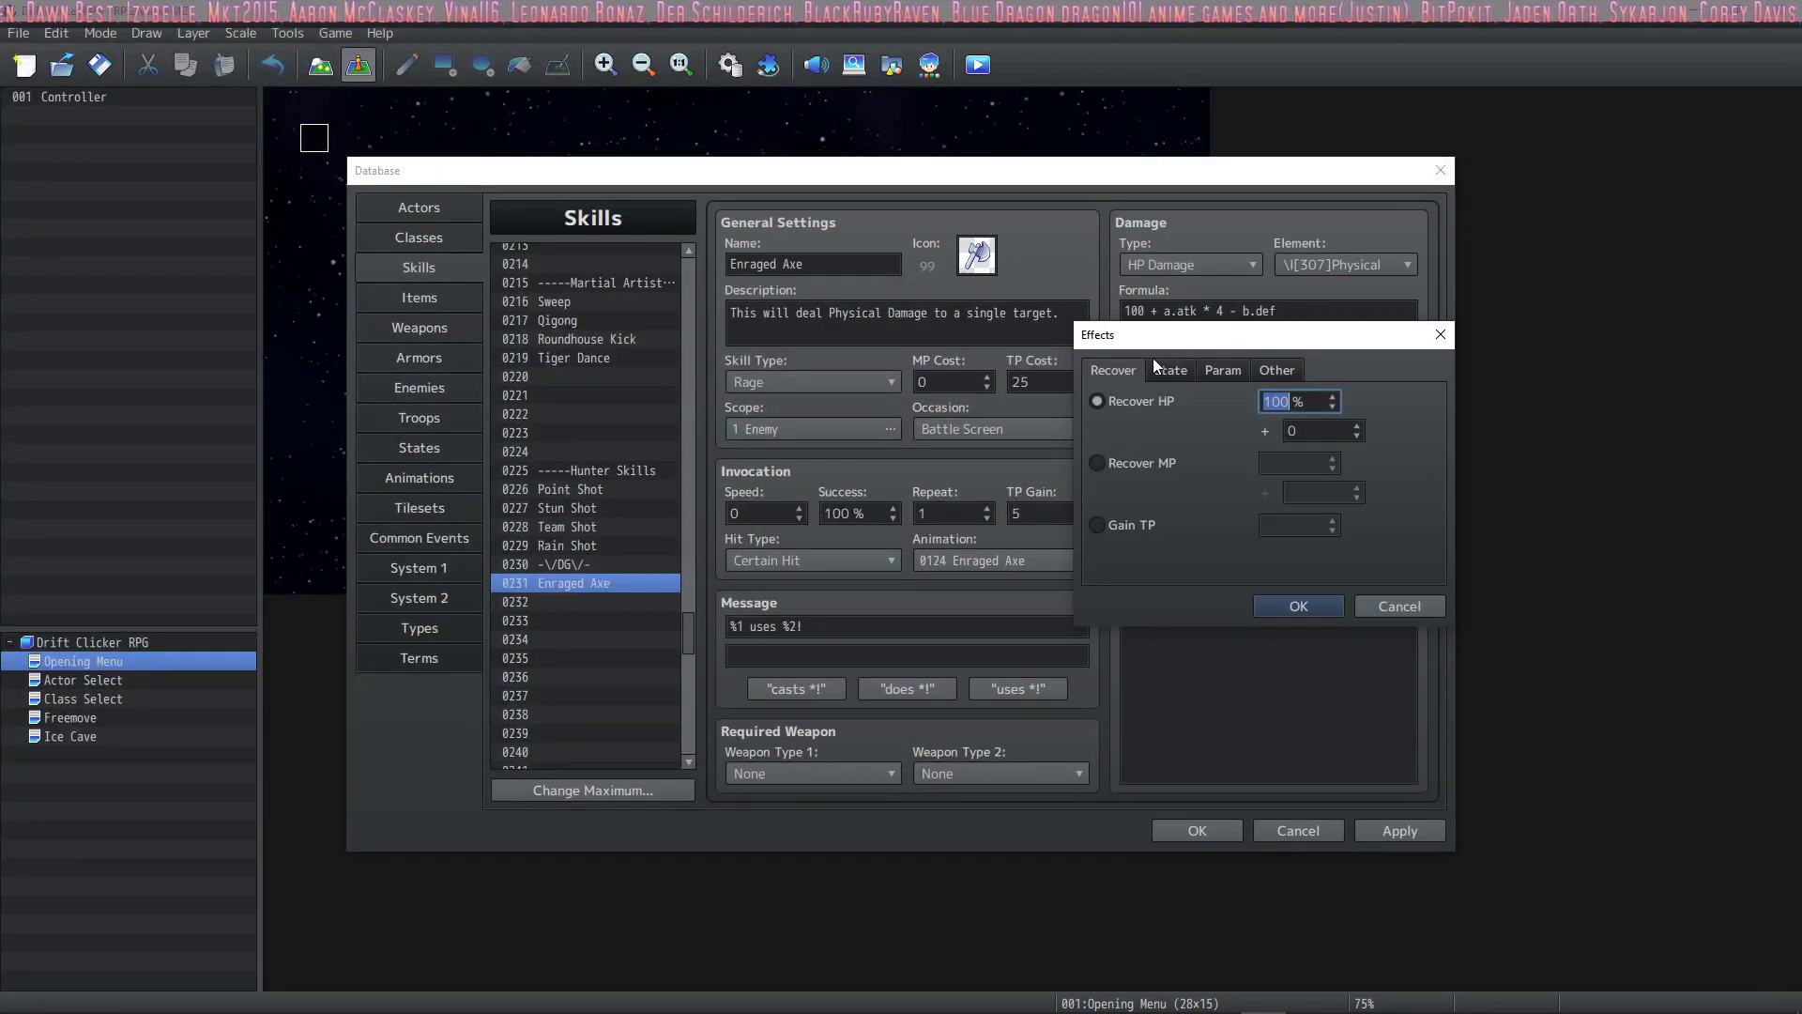
left_click(1313, 402)
double_click(1338, 431)
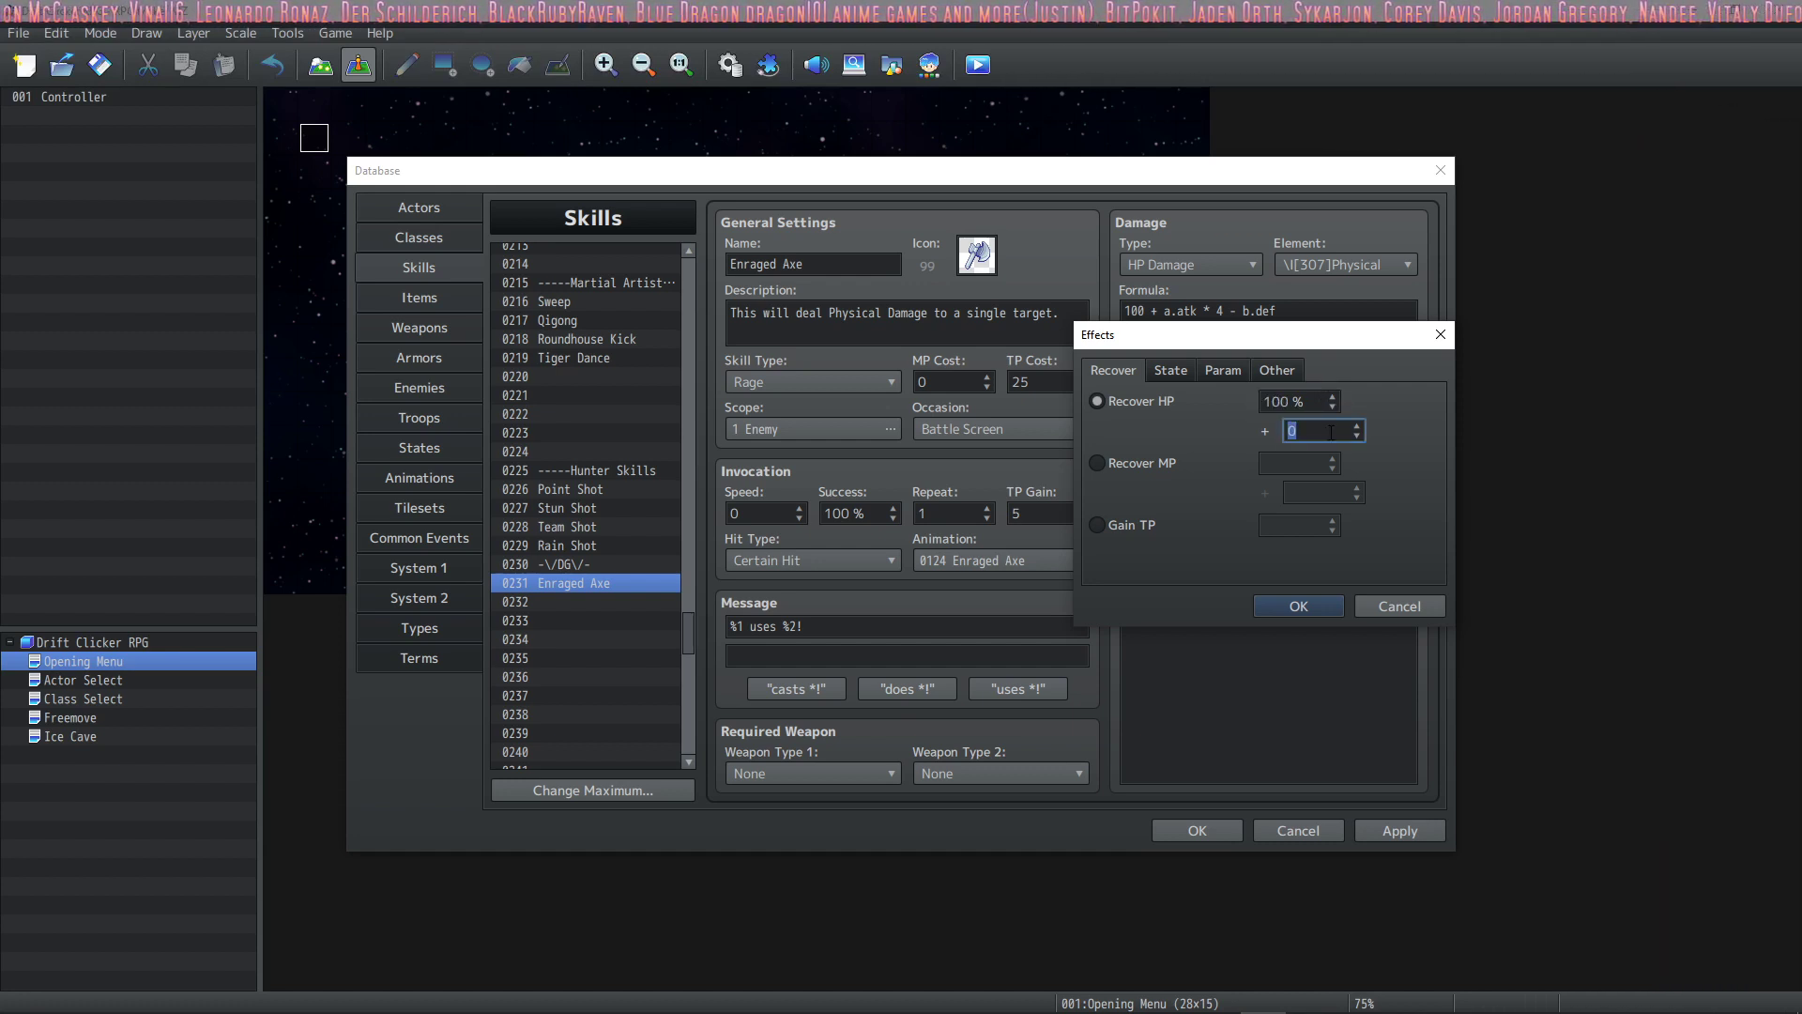
left_click(1288, 608)
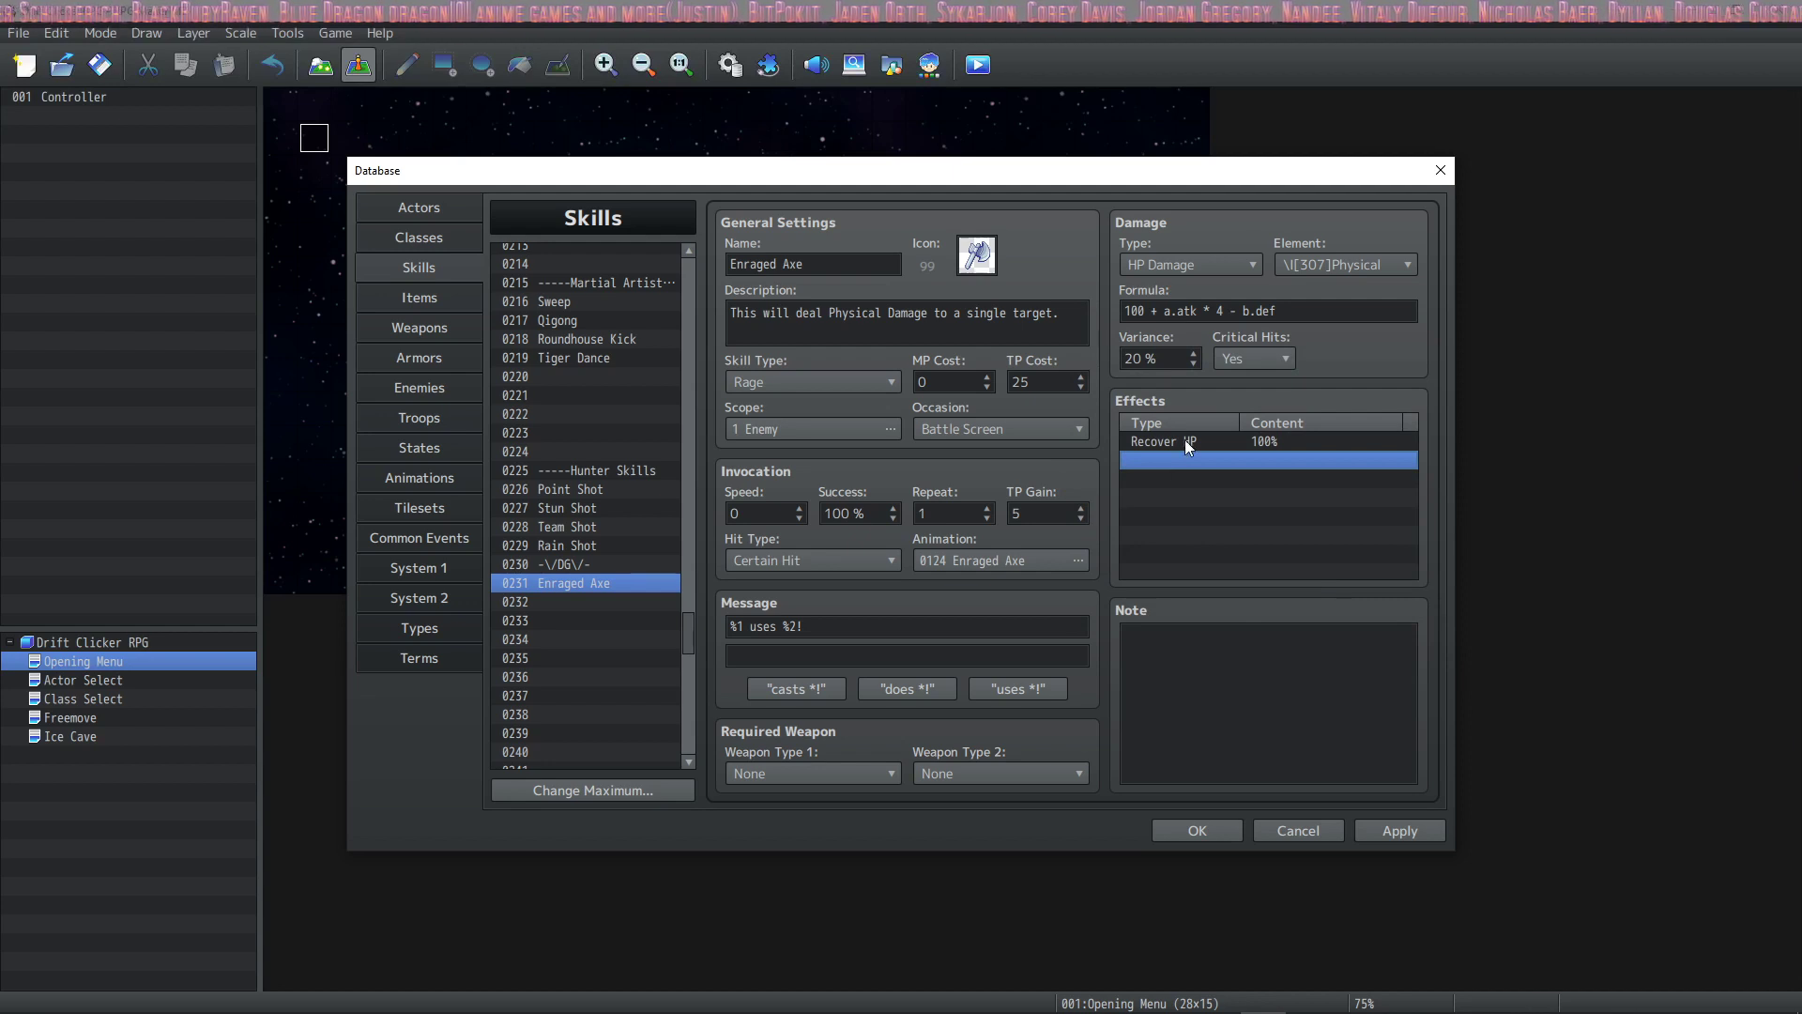
left_click(1186, 441)
- Change that effect to Add State Dead at 100%, after trying Recover MP and Gain TP
double_click(1202, 441)
left_click(1134, 462)
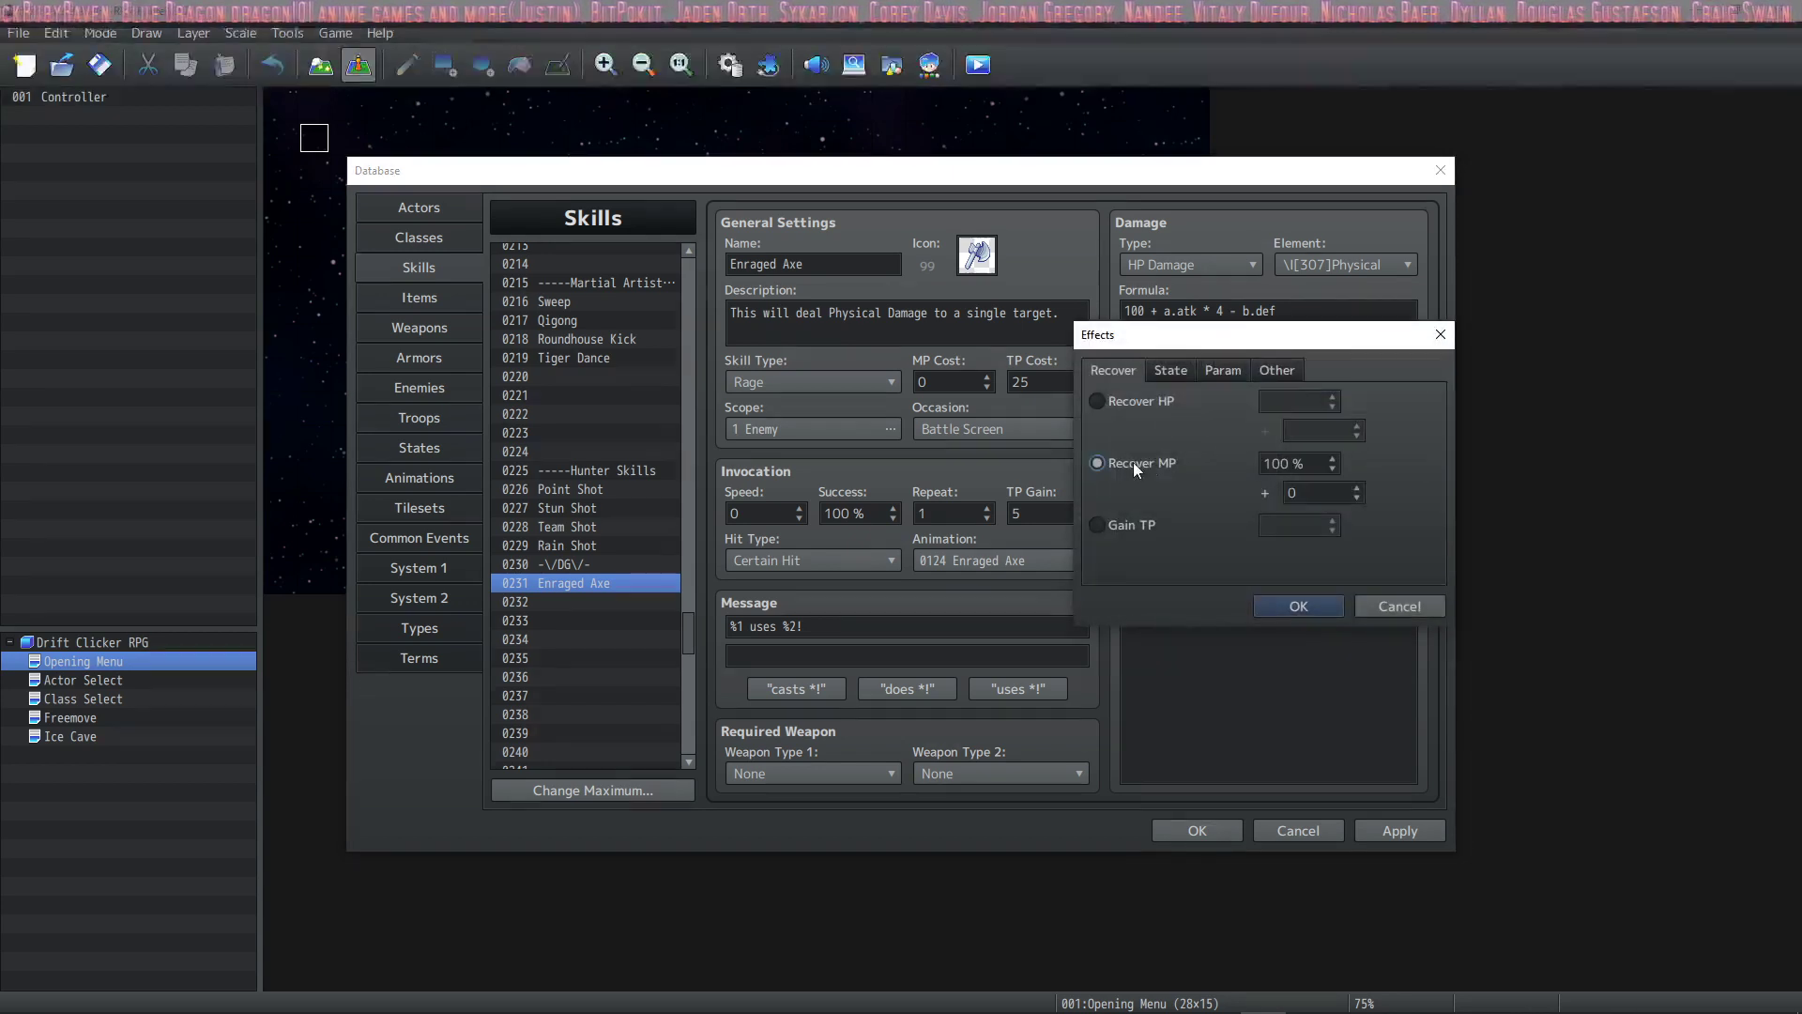
left_click(1136, 525)
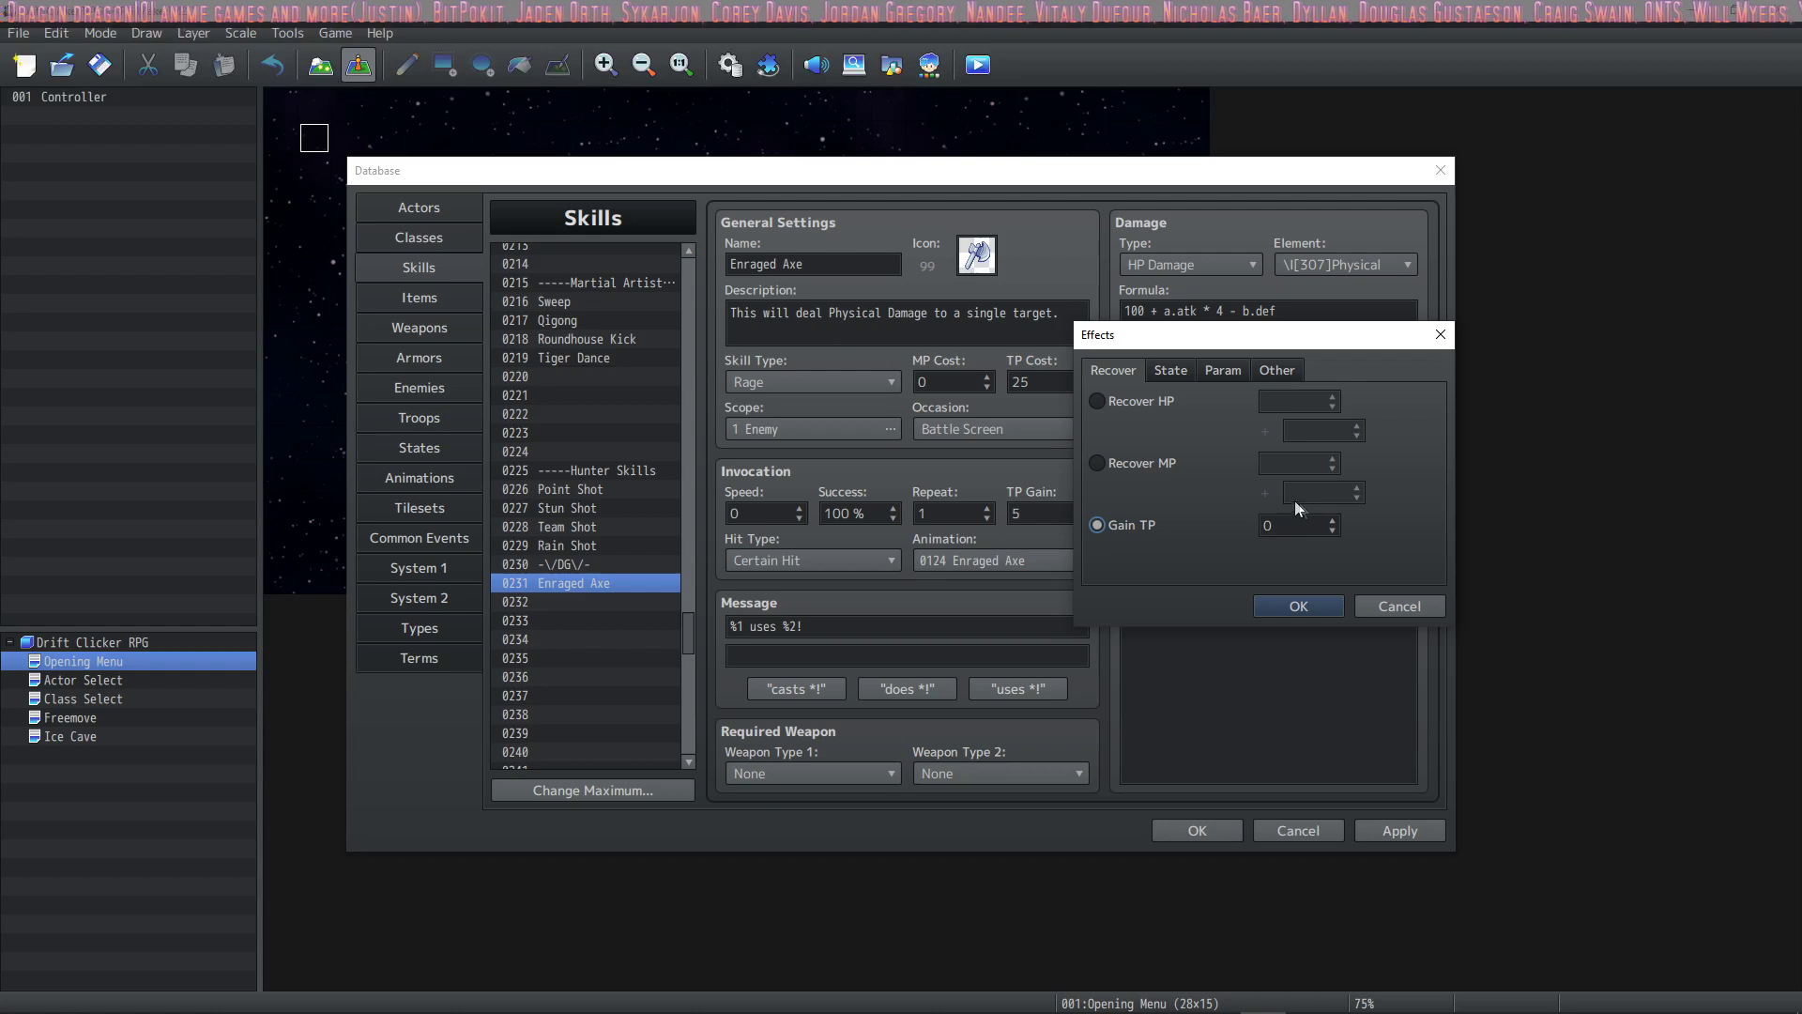
left_click(1179, 371)
left_click(1172, 405)
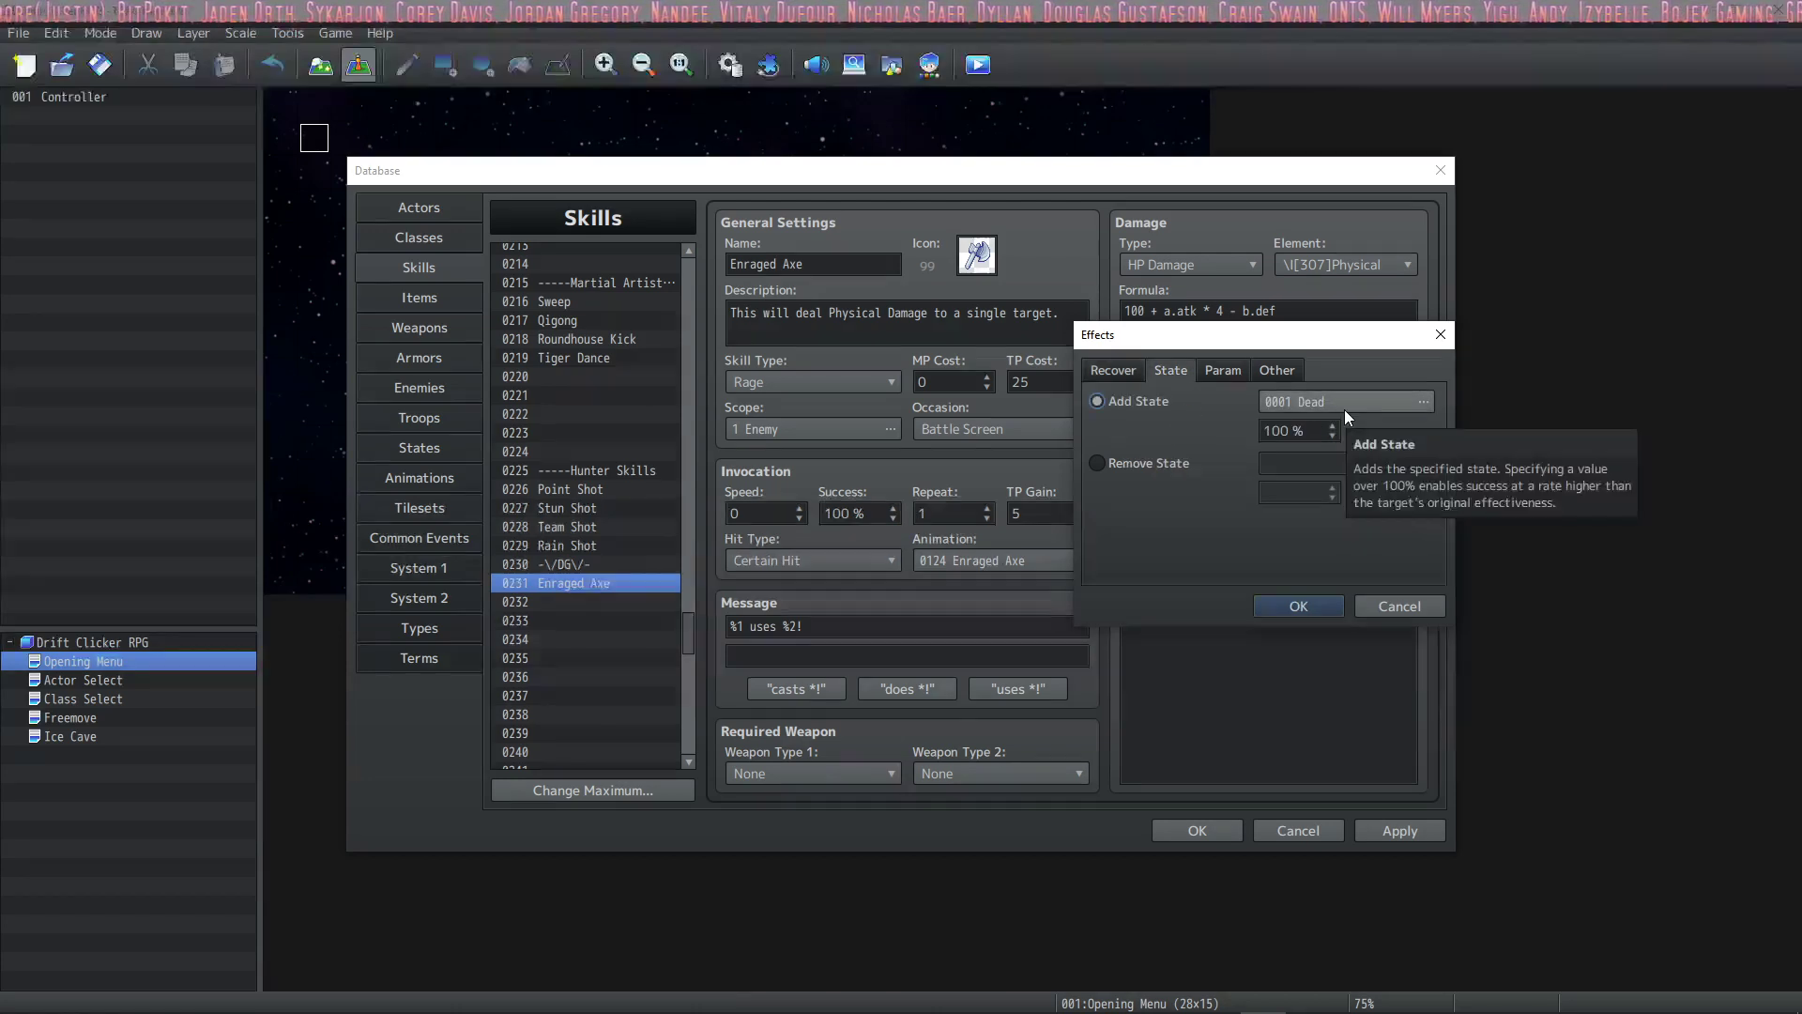
left_click(1295, 605)
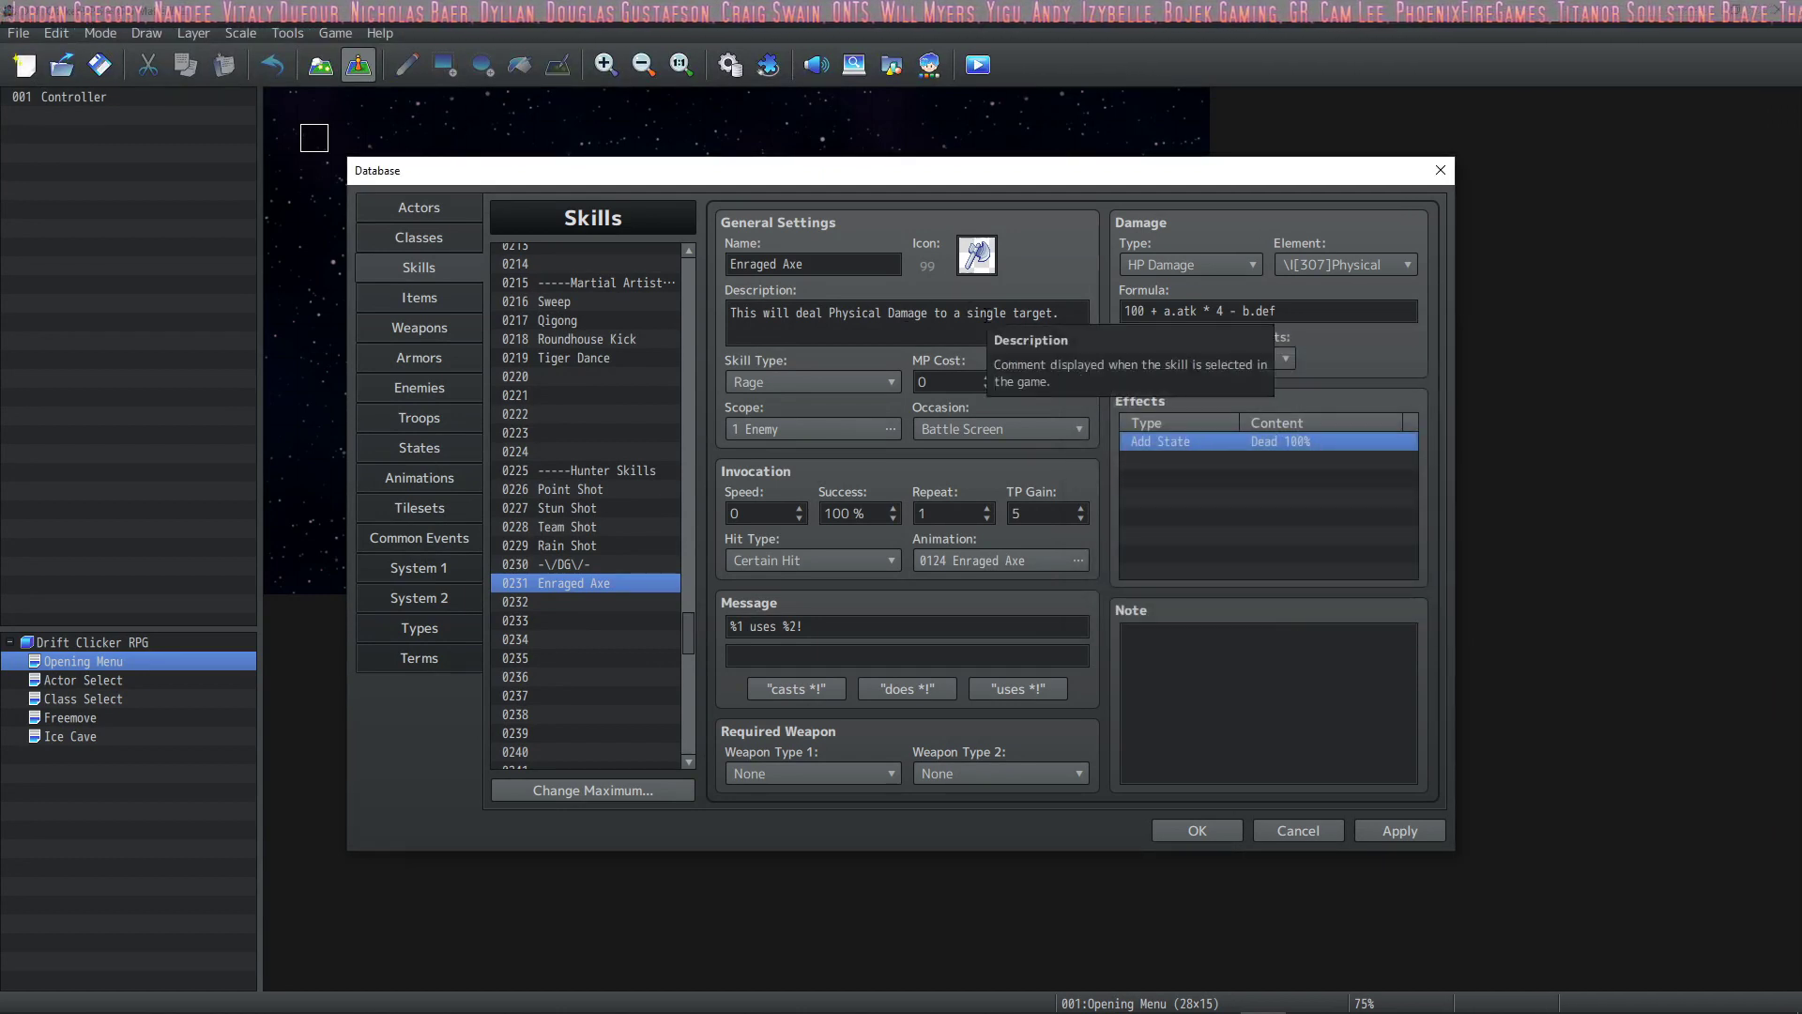
right_click(1282, 436)
left_click(1243, 442)
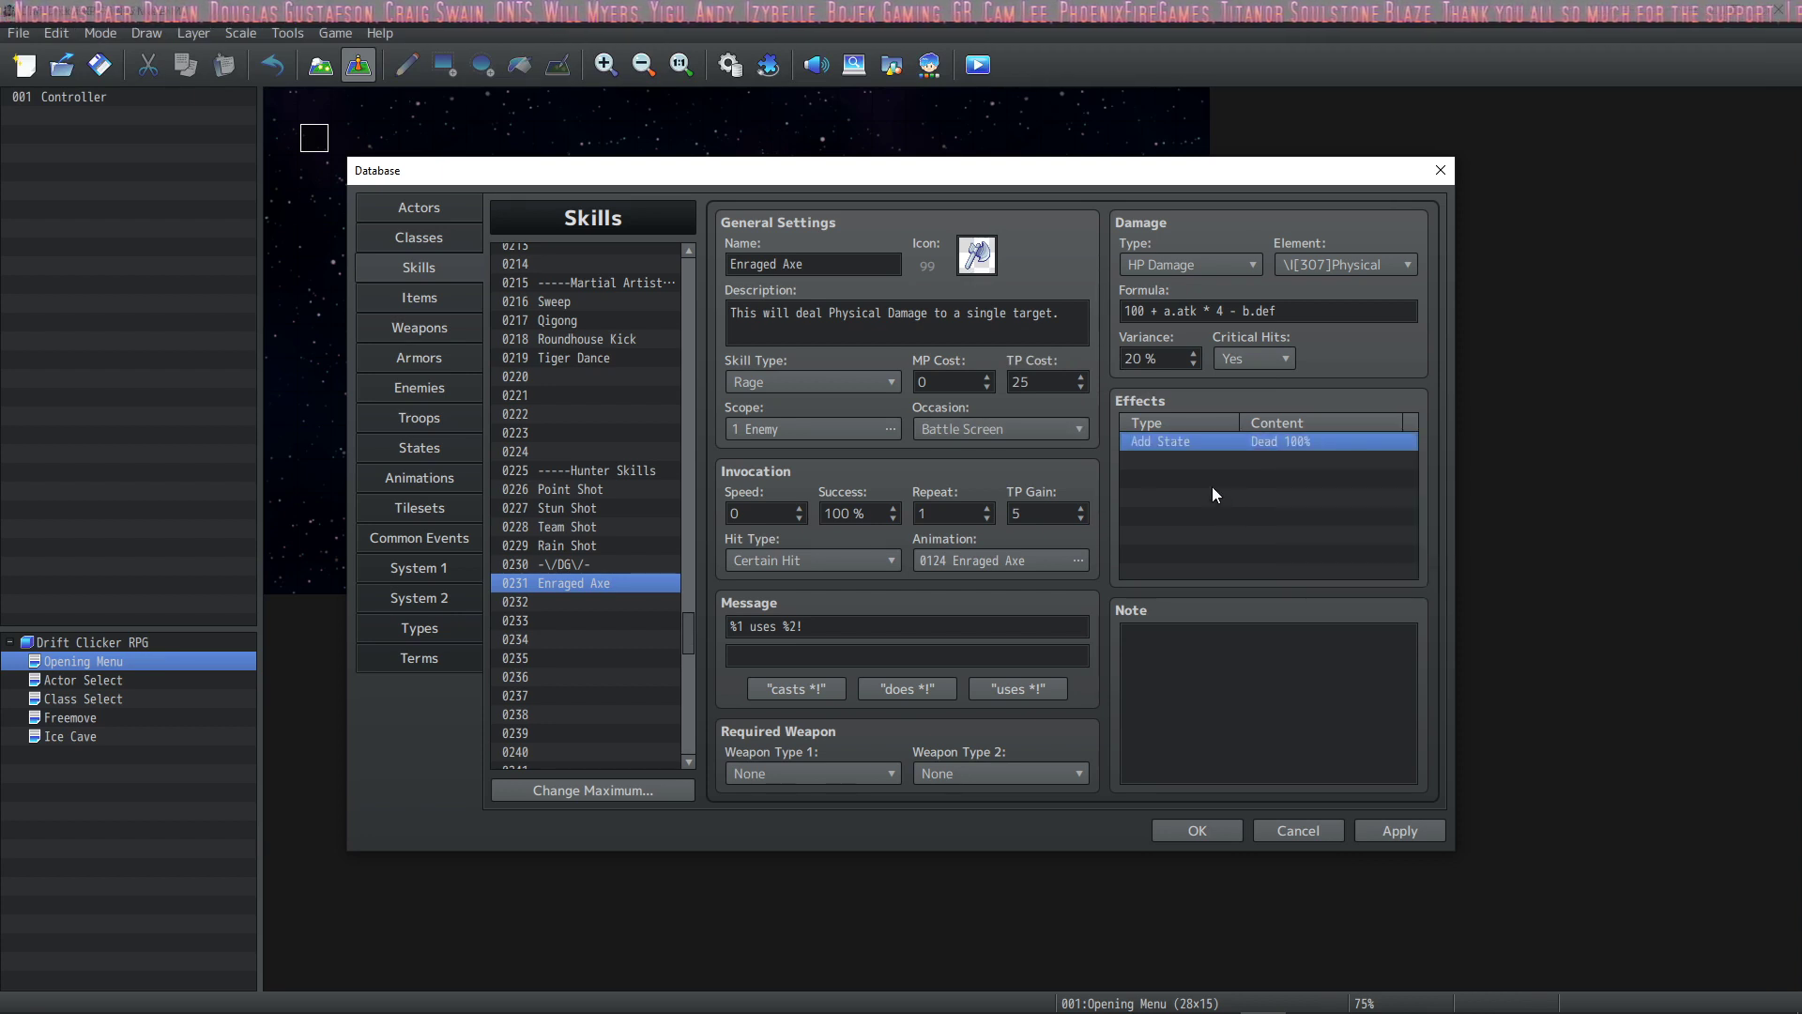
- Rename the skill 'Enraged Axe of Instakill' and switch its effect's state from Dead to Poison
left_click(838, 274)
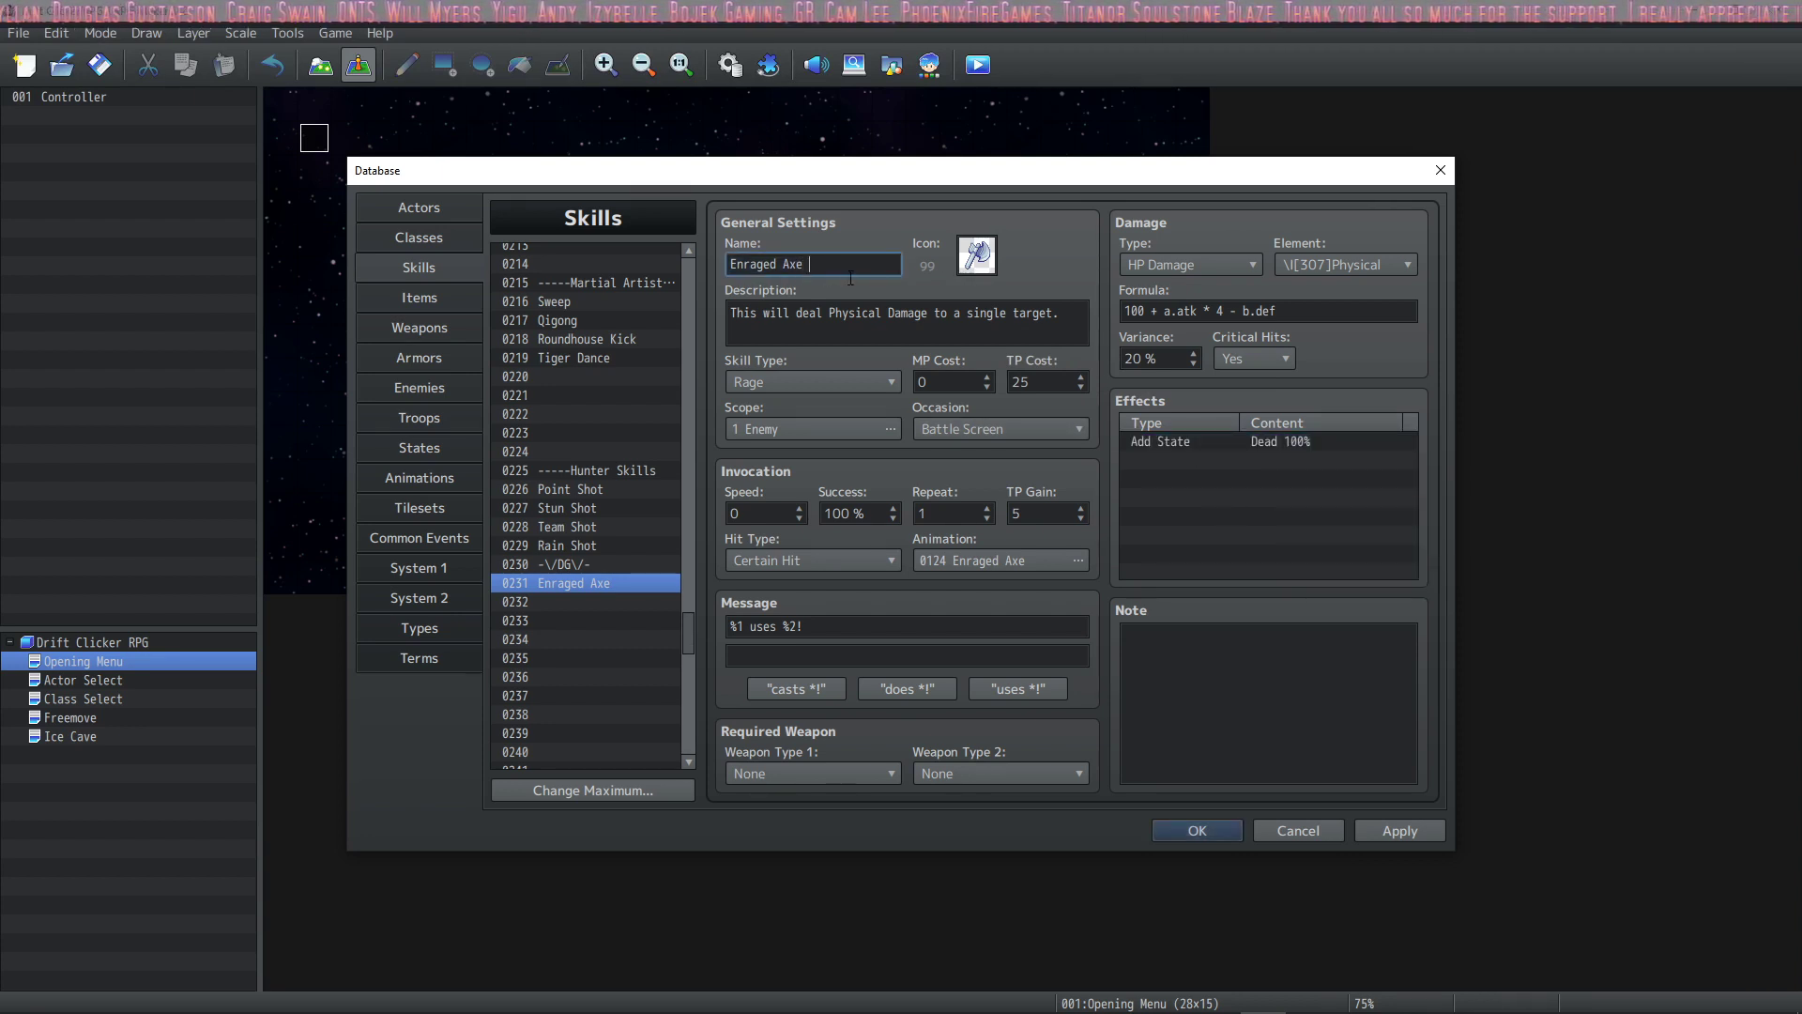
type("of Ins")
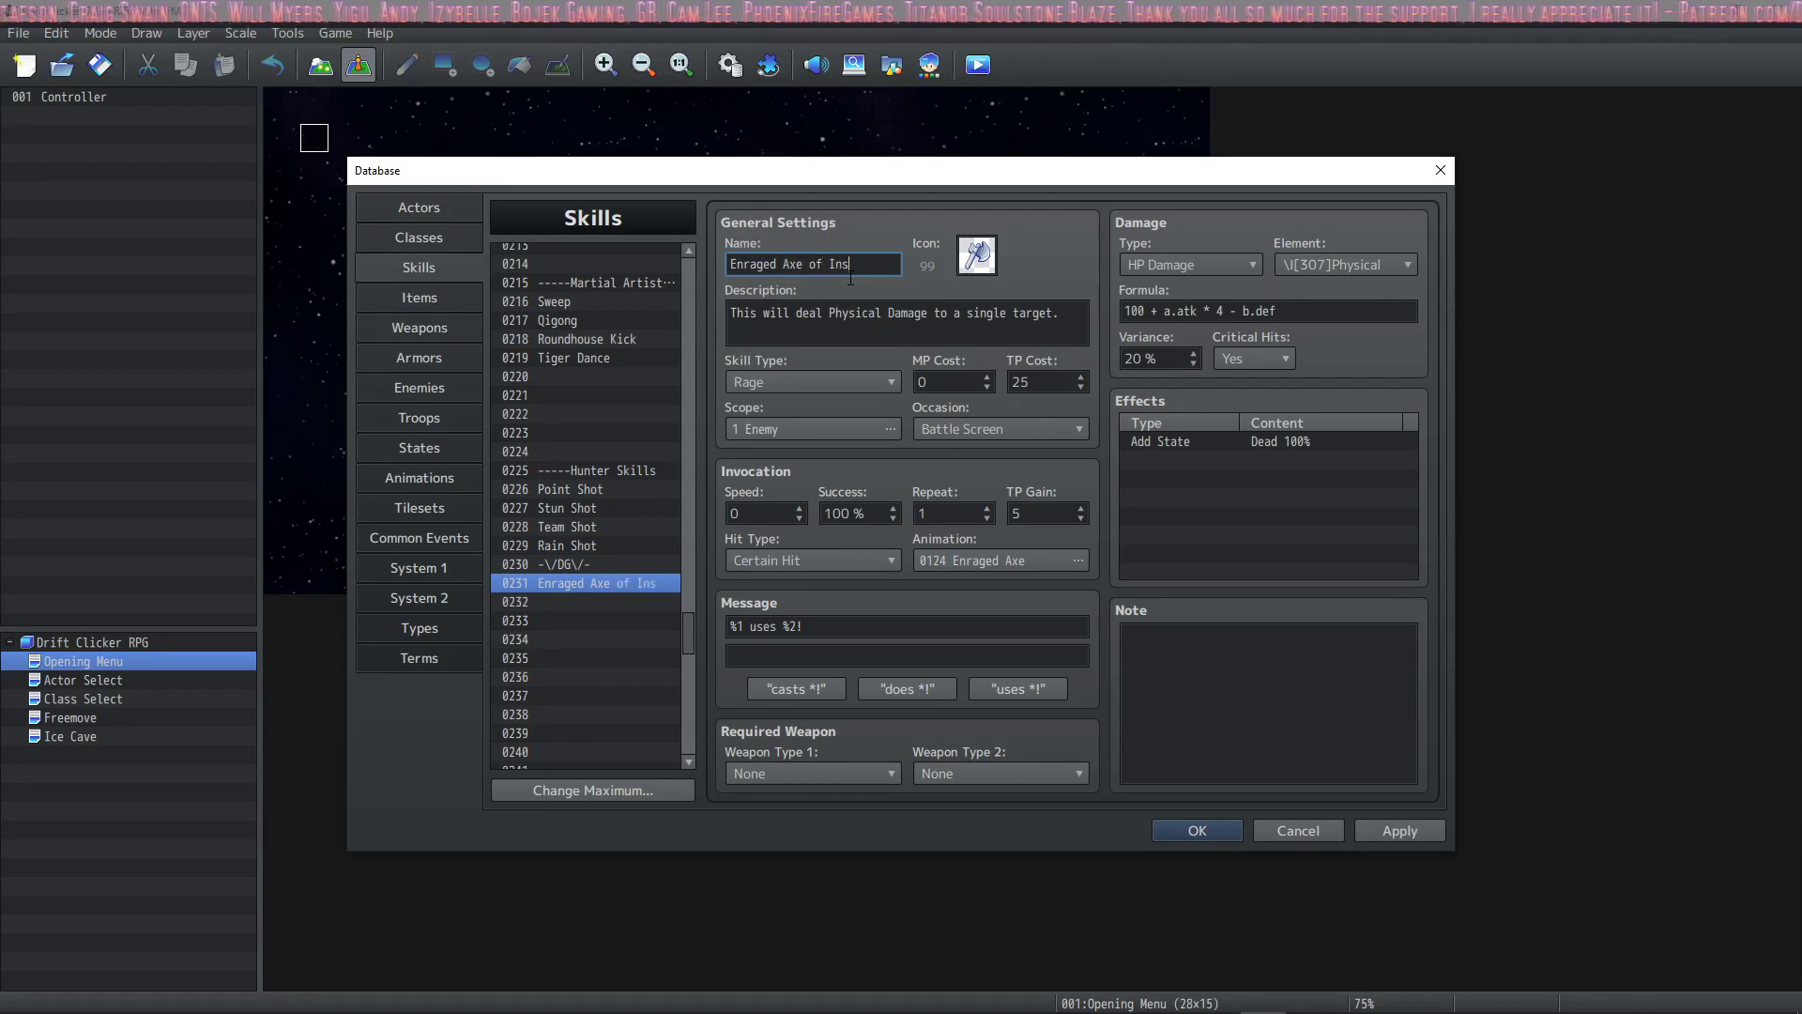
type("takill")
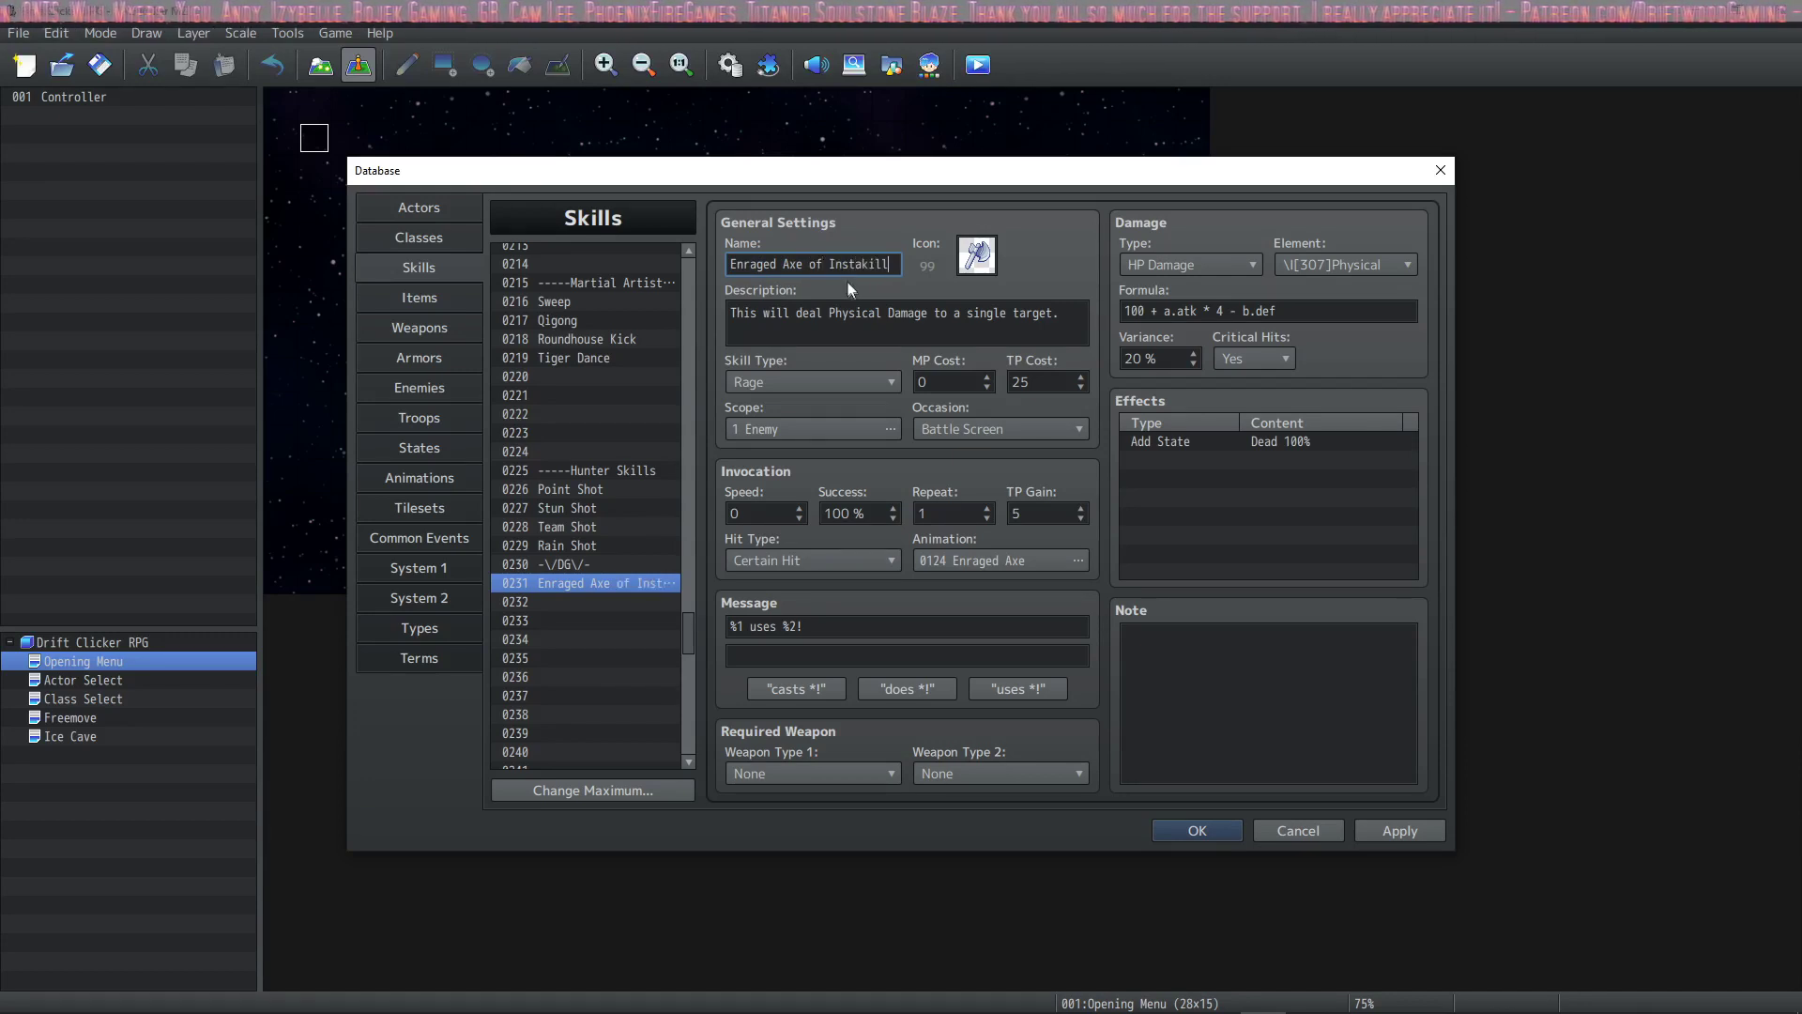
left_click(1247, 441)
double_click(1268, 445)
left_click(1337, 402)
left_click(1309, 347)
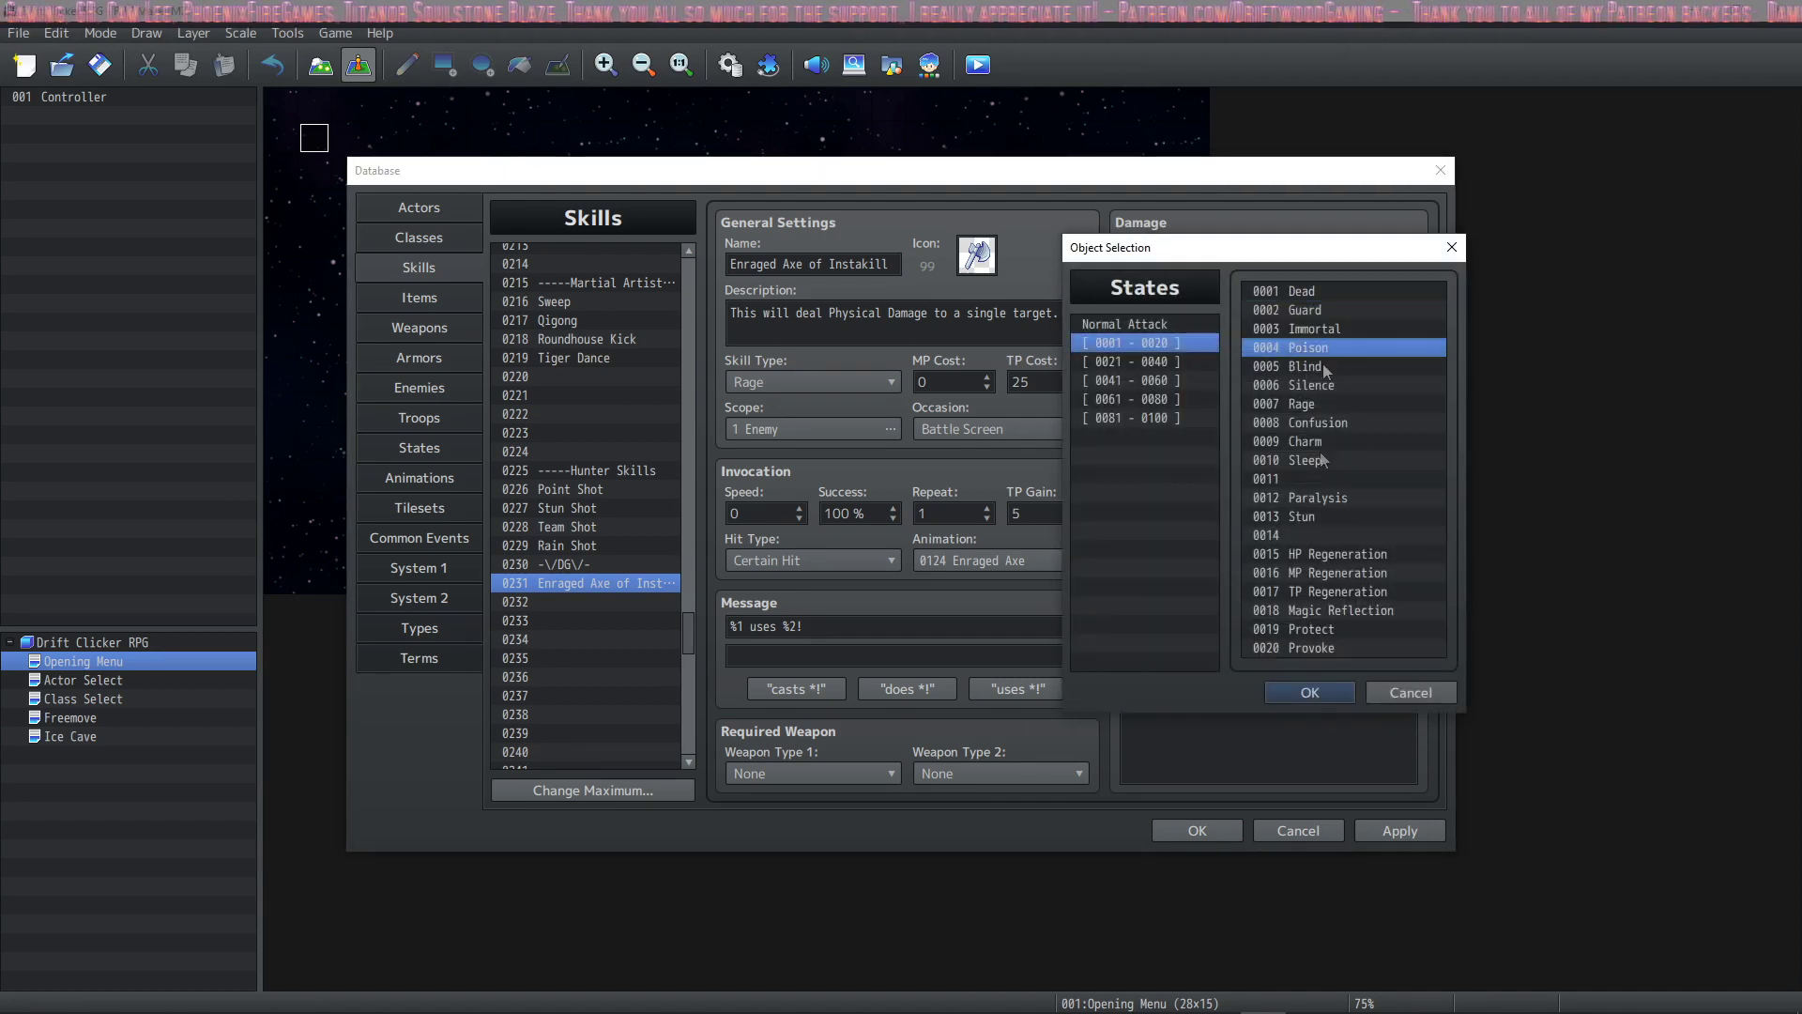
left_click(1310, 692)
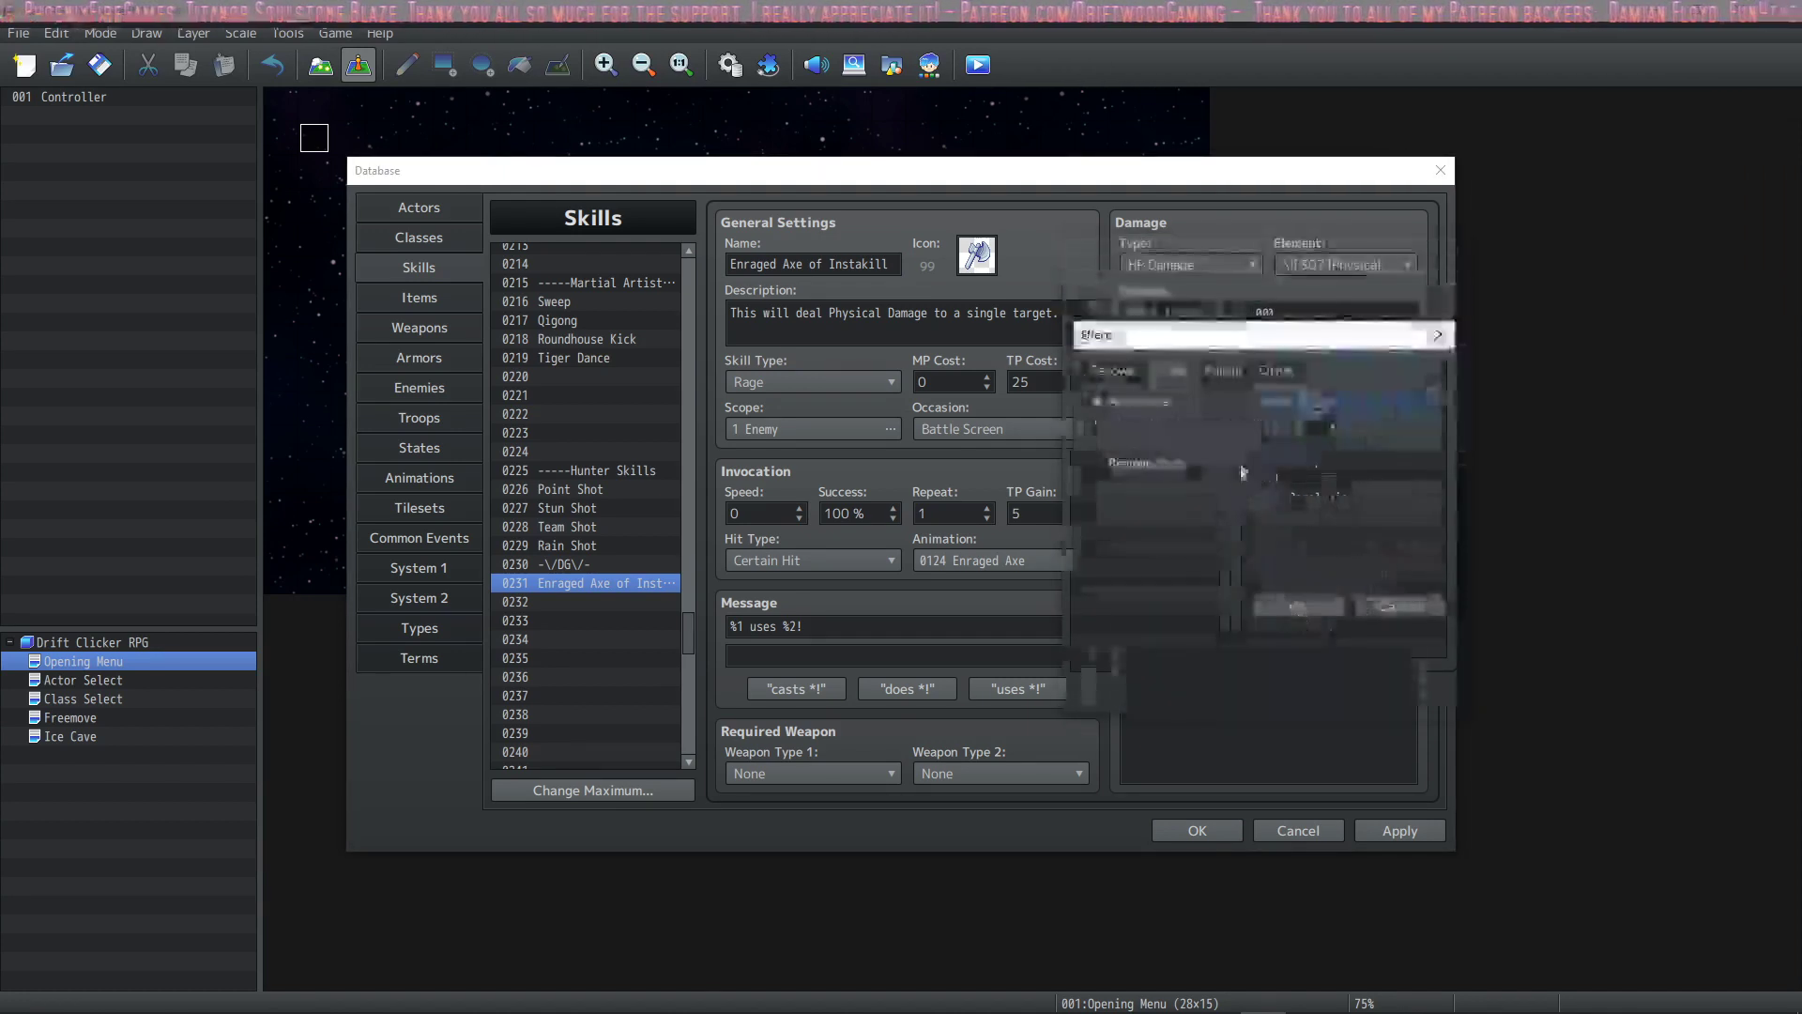
- Set the Poison effect's success chance to 50%
double_click(1290, 431)
type("4")
key("BackSpace")
type("50")
left_click(1314, 603)
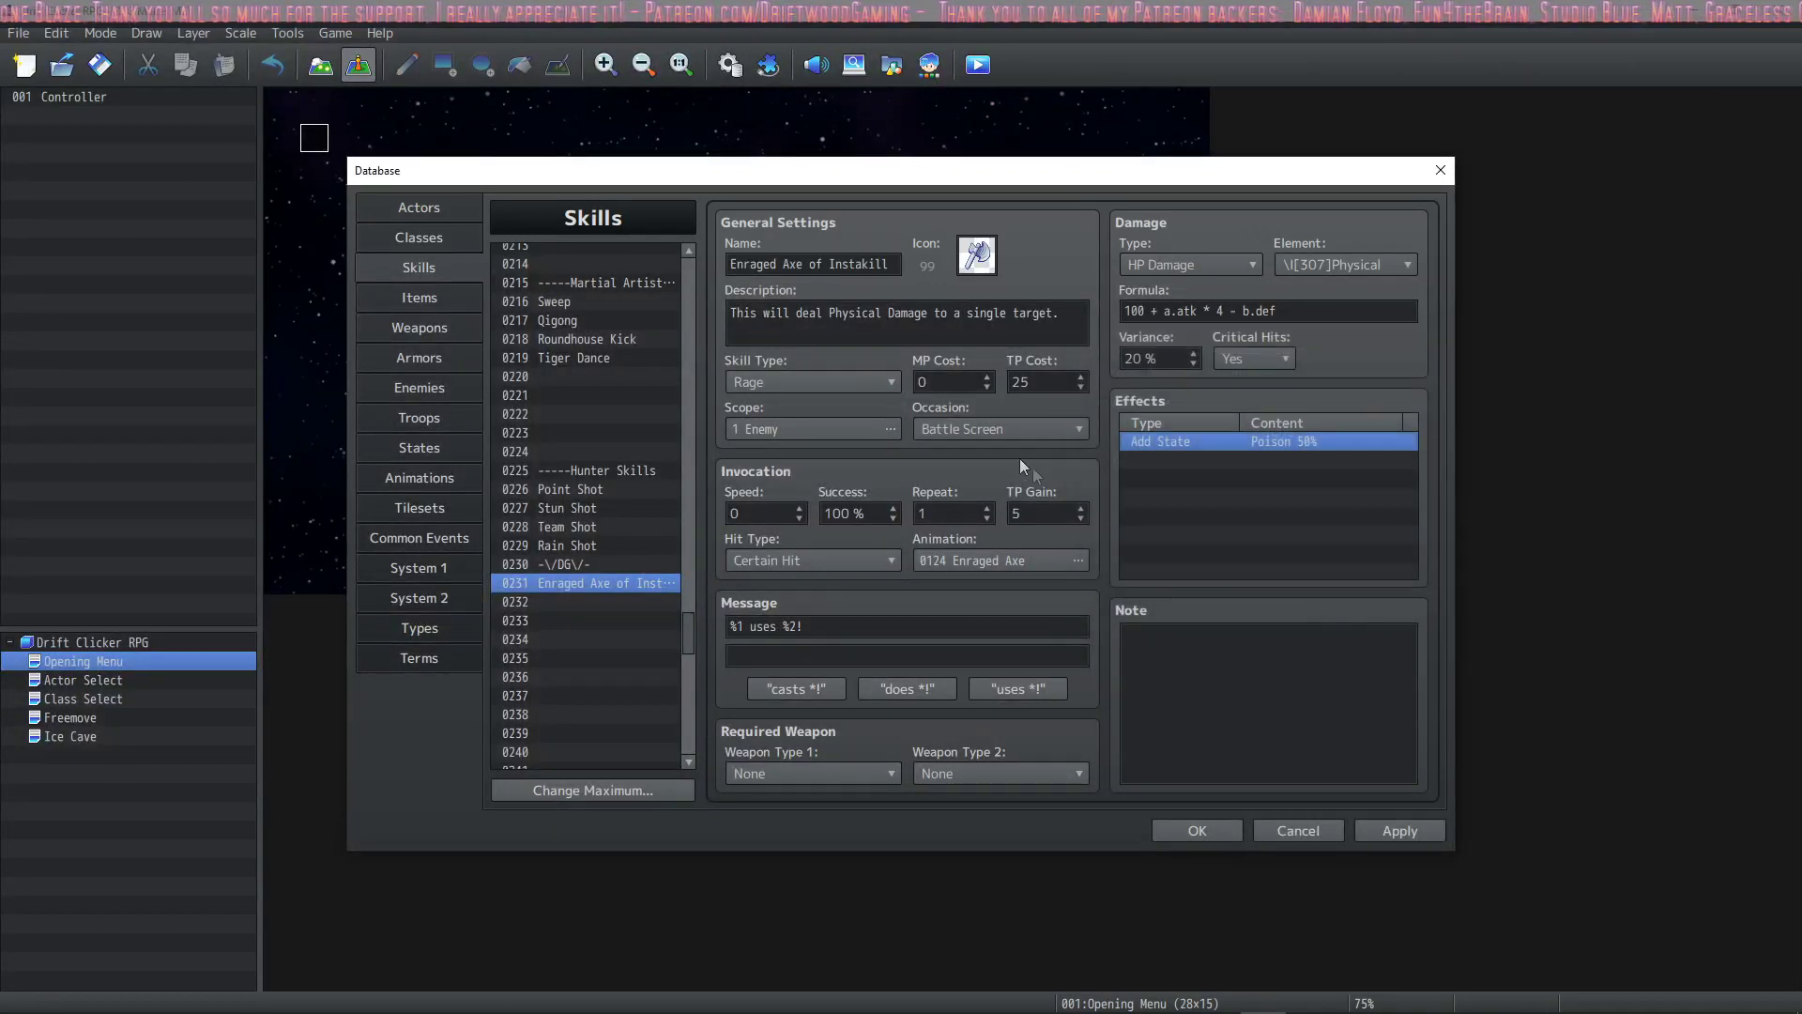
- Replace 'Instakill' in the name with 'Poisoning', then trim the name back to Enraged Axe
left_click(1303, 441)
double_click(858, 264)
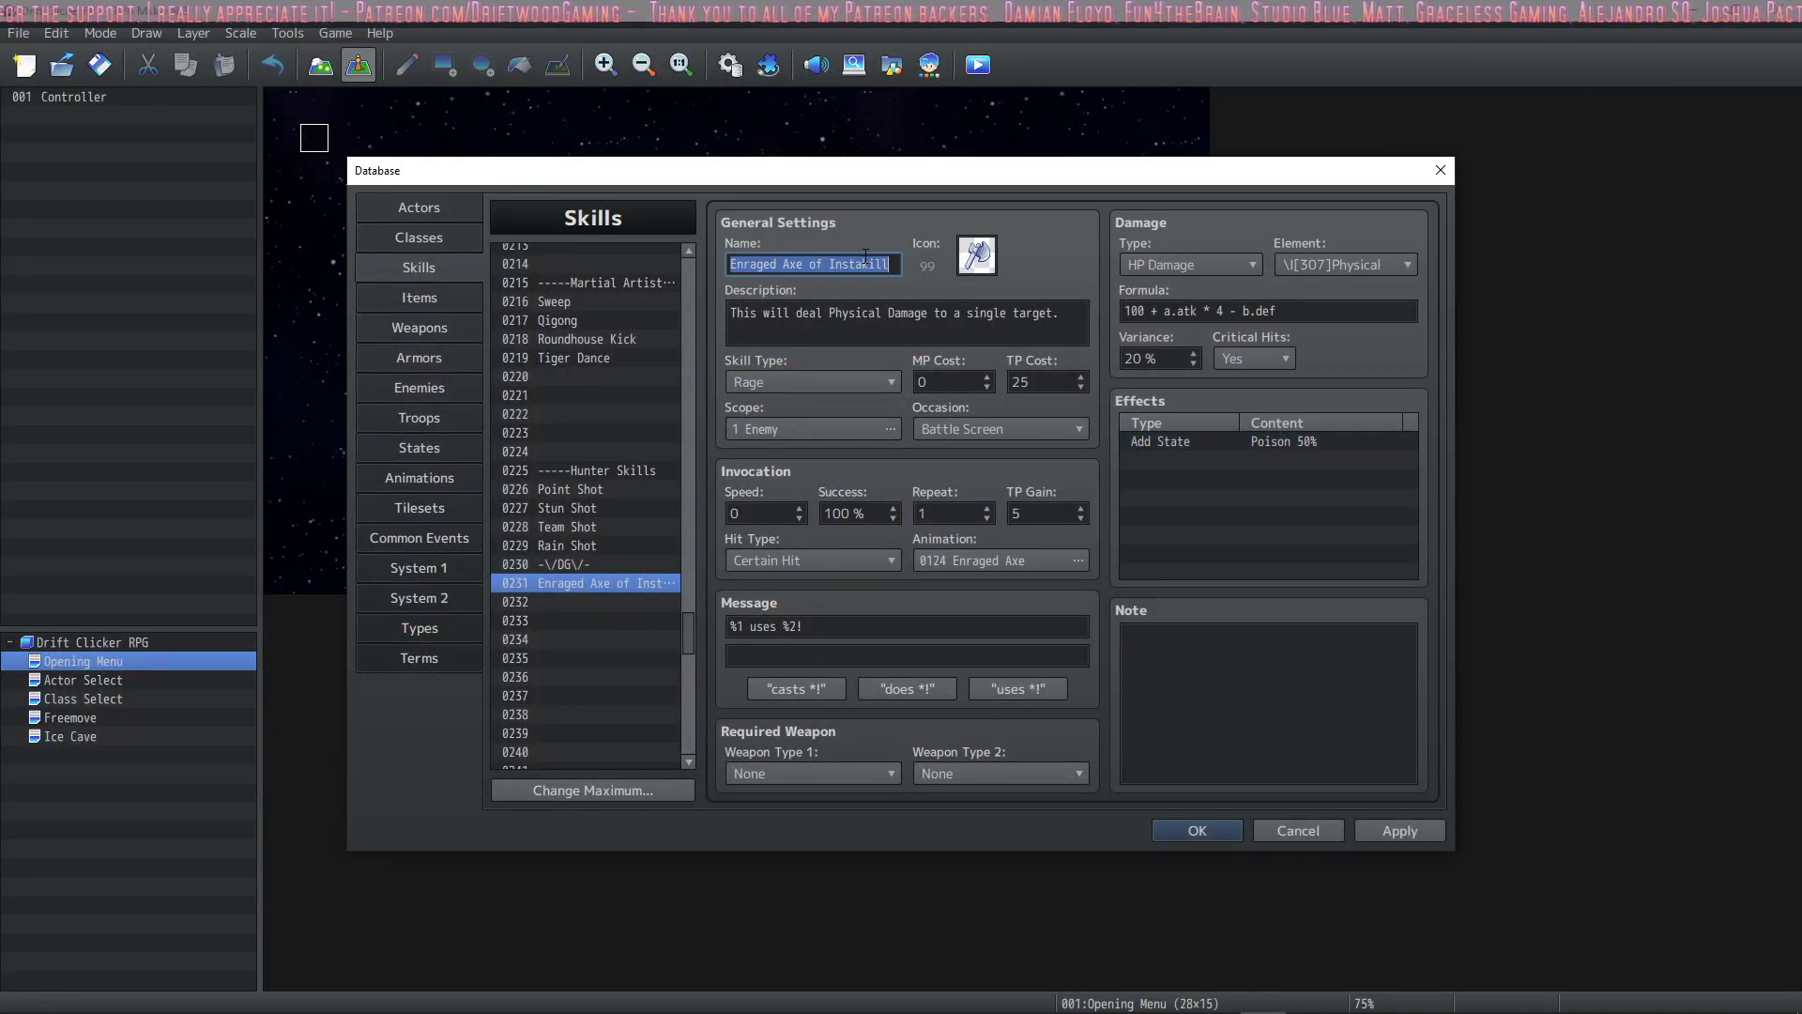
type("Poisoning")
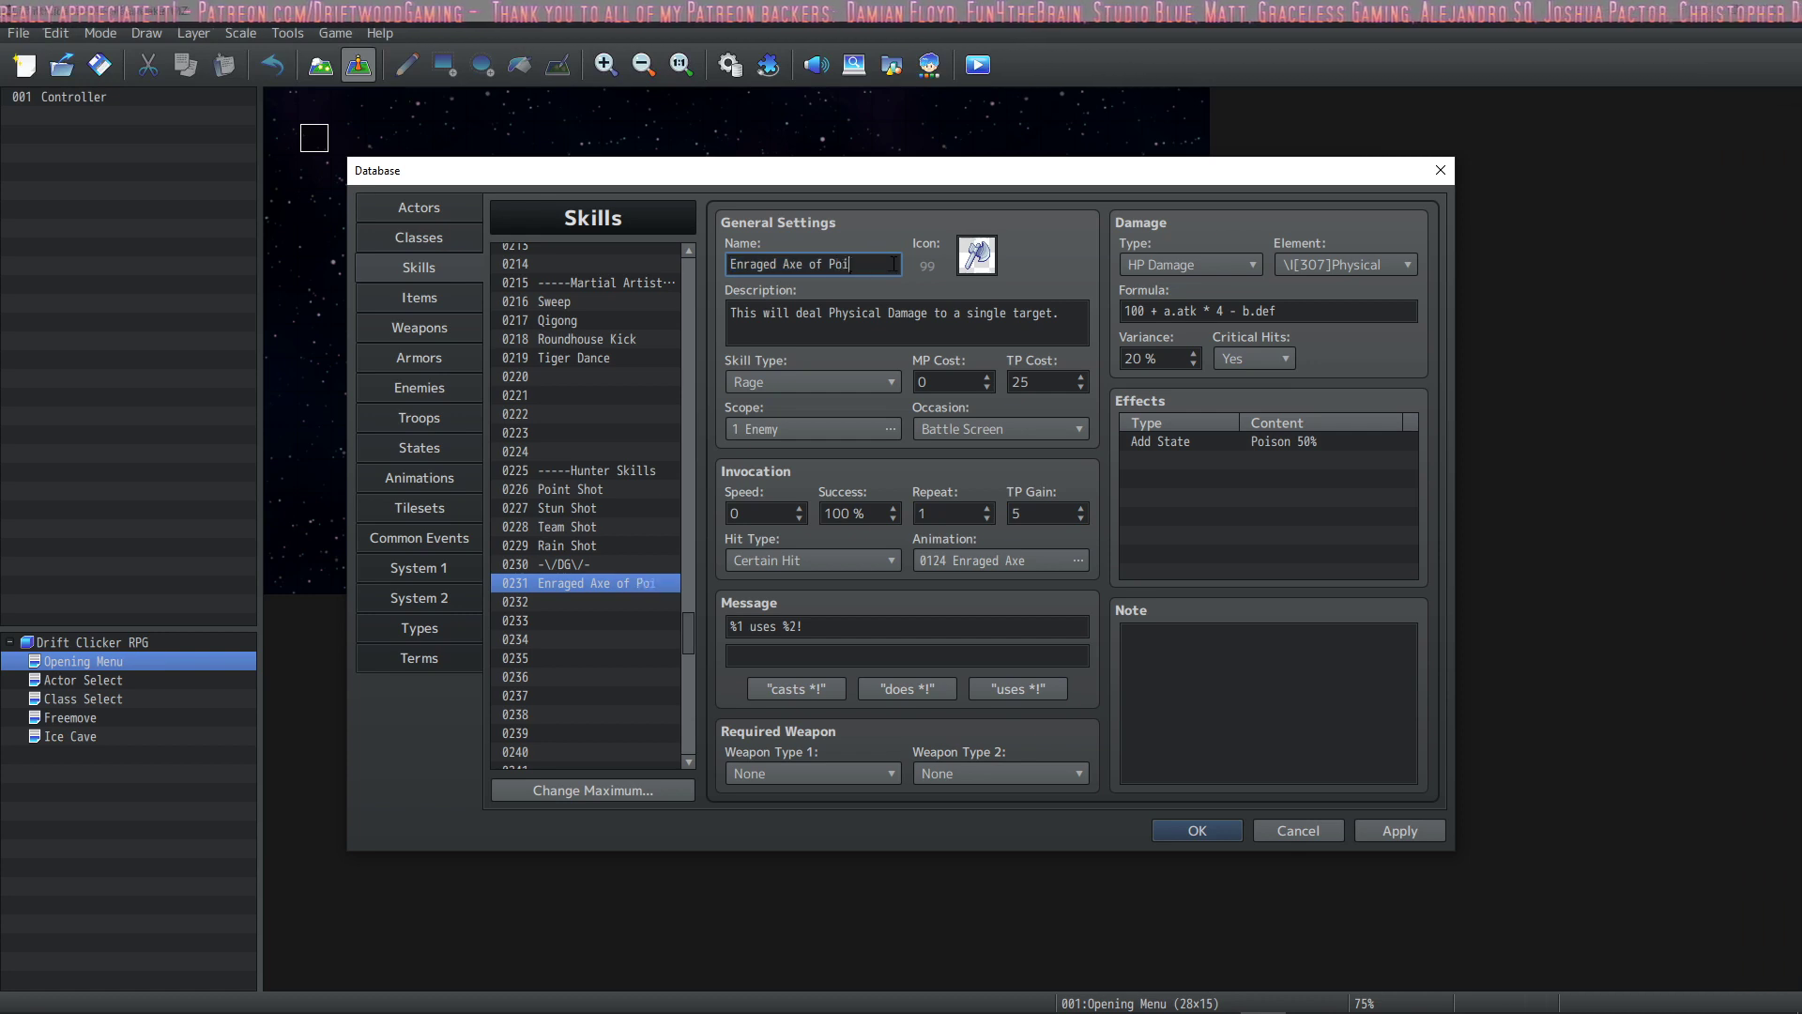
key("BackSpace")
key("BackSpace")
key("BackSpace")
key("BackSpace")
key("BackSpace")
key("BackSpace")
key("BackSpace")
key("BackSpace")
key("BackSpace")
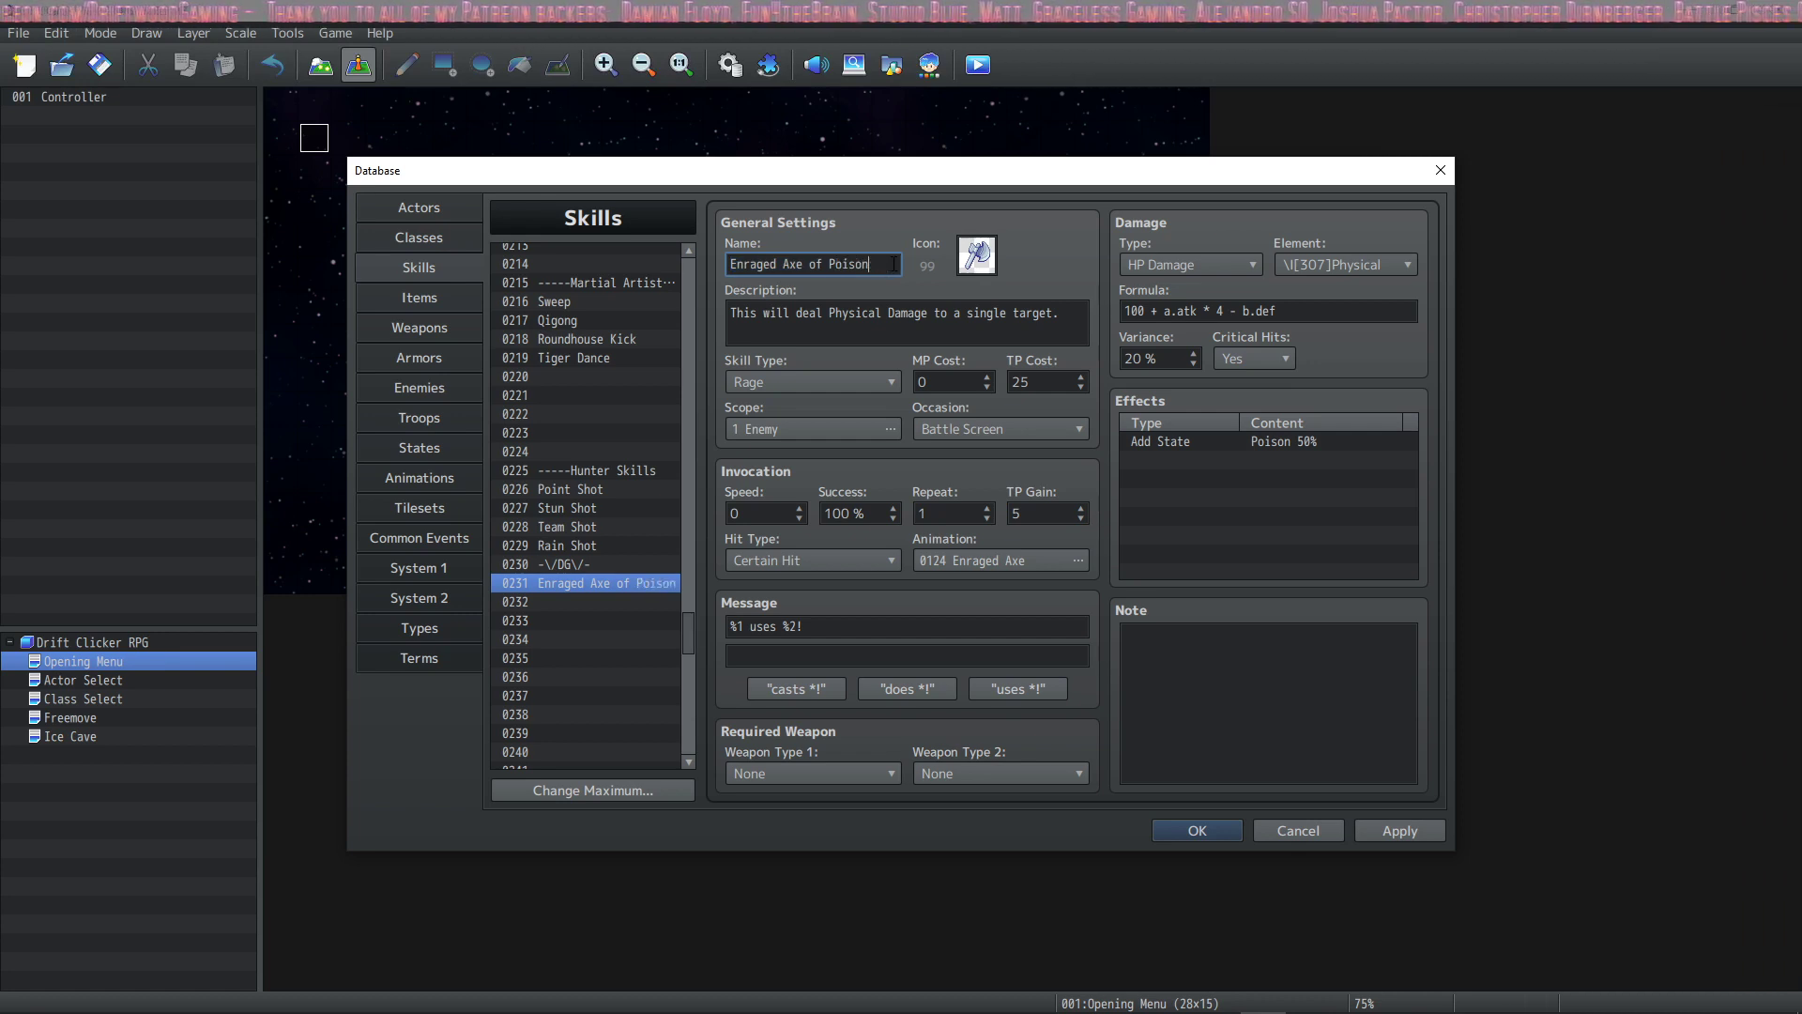
key("BackSpace")
key("BackSpace")
key("BackSpace")
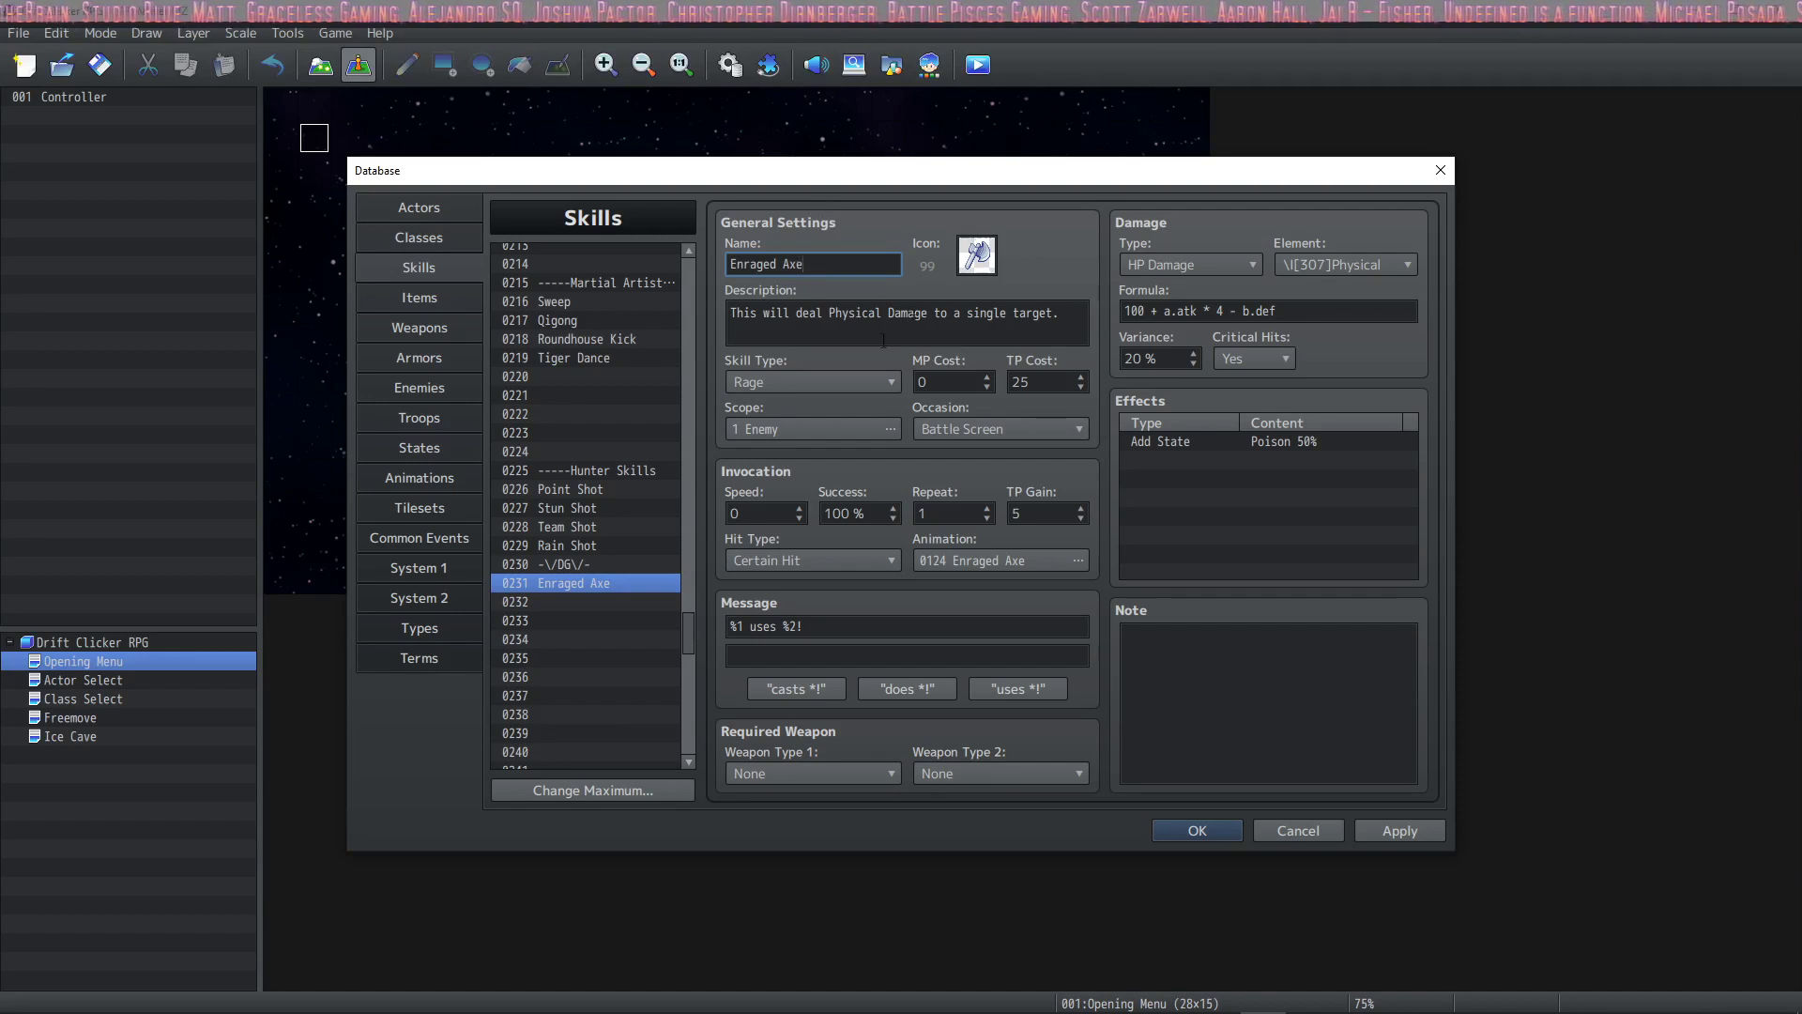
left_click(1283, 440)
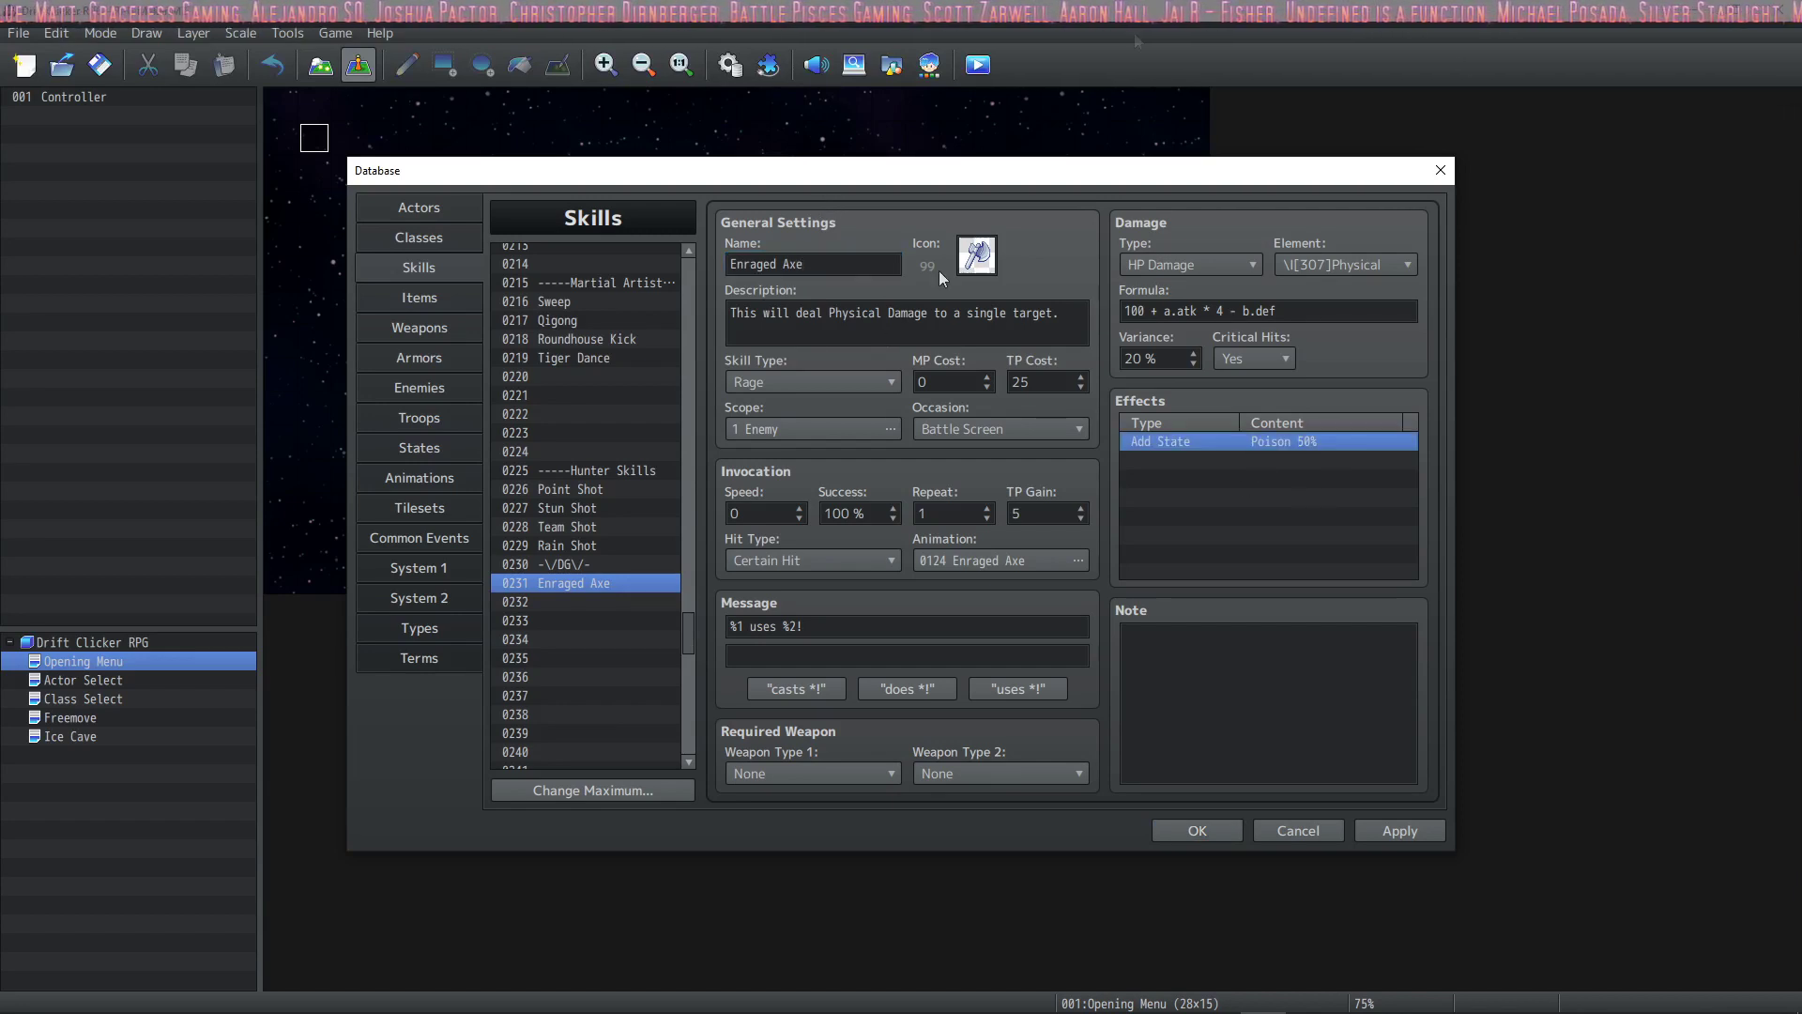
right_click(1226, 461)
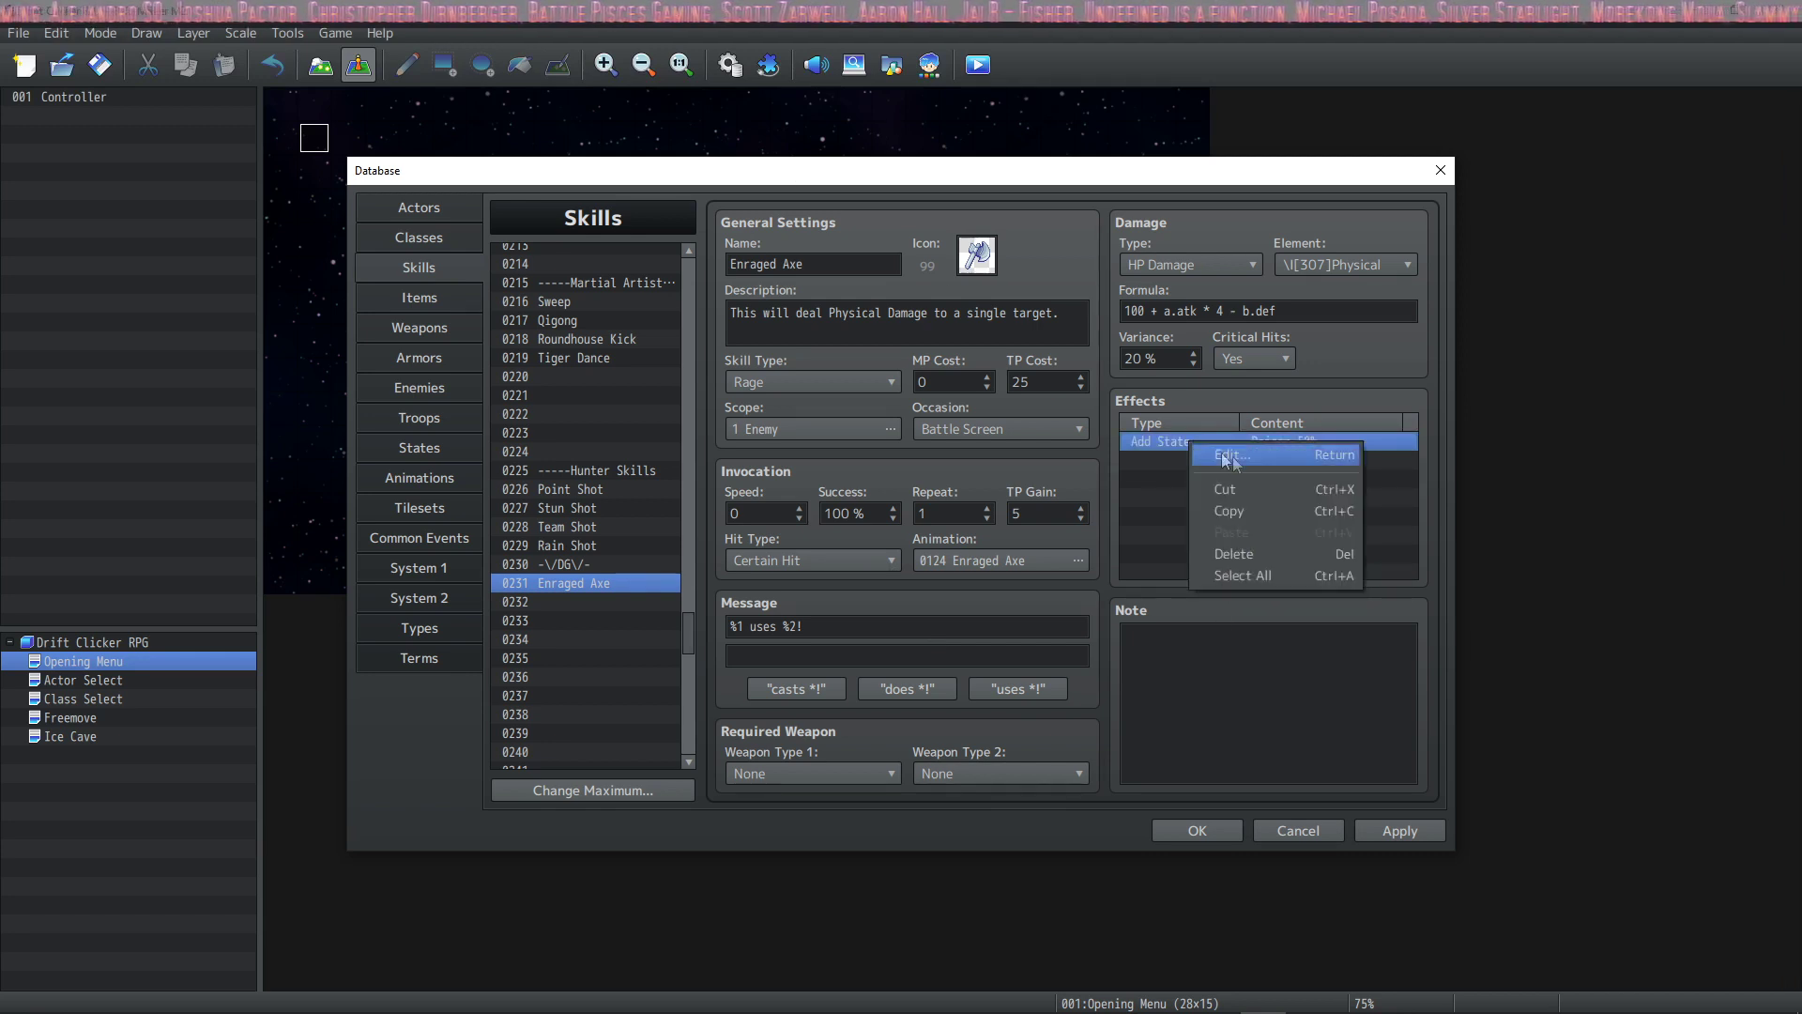
left_click(1244, 460)
left_click(1352, 464)
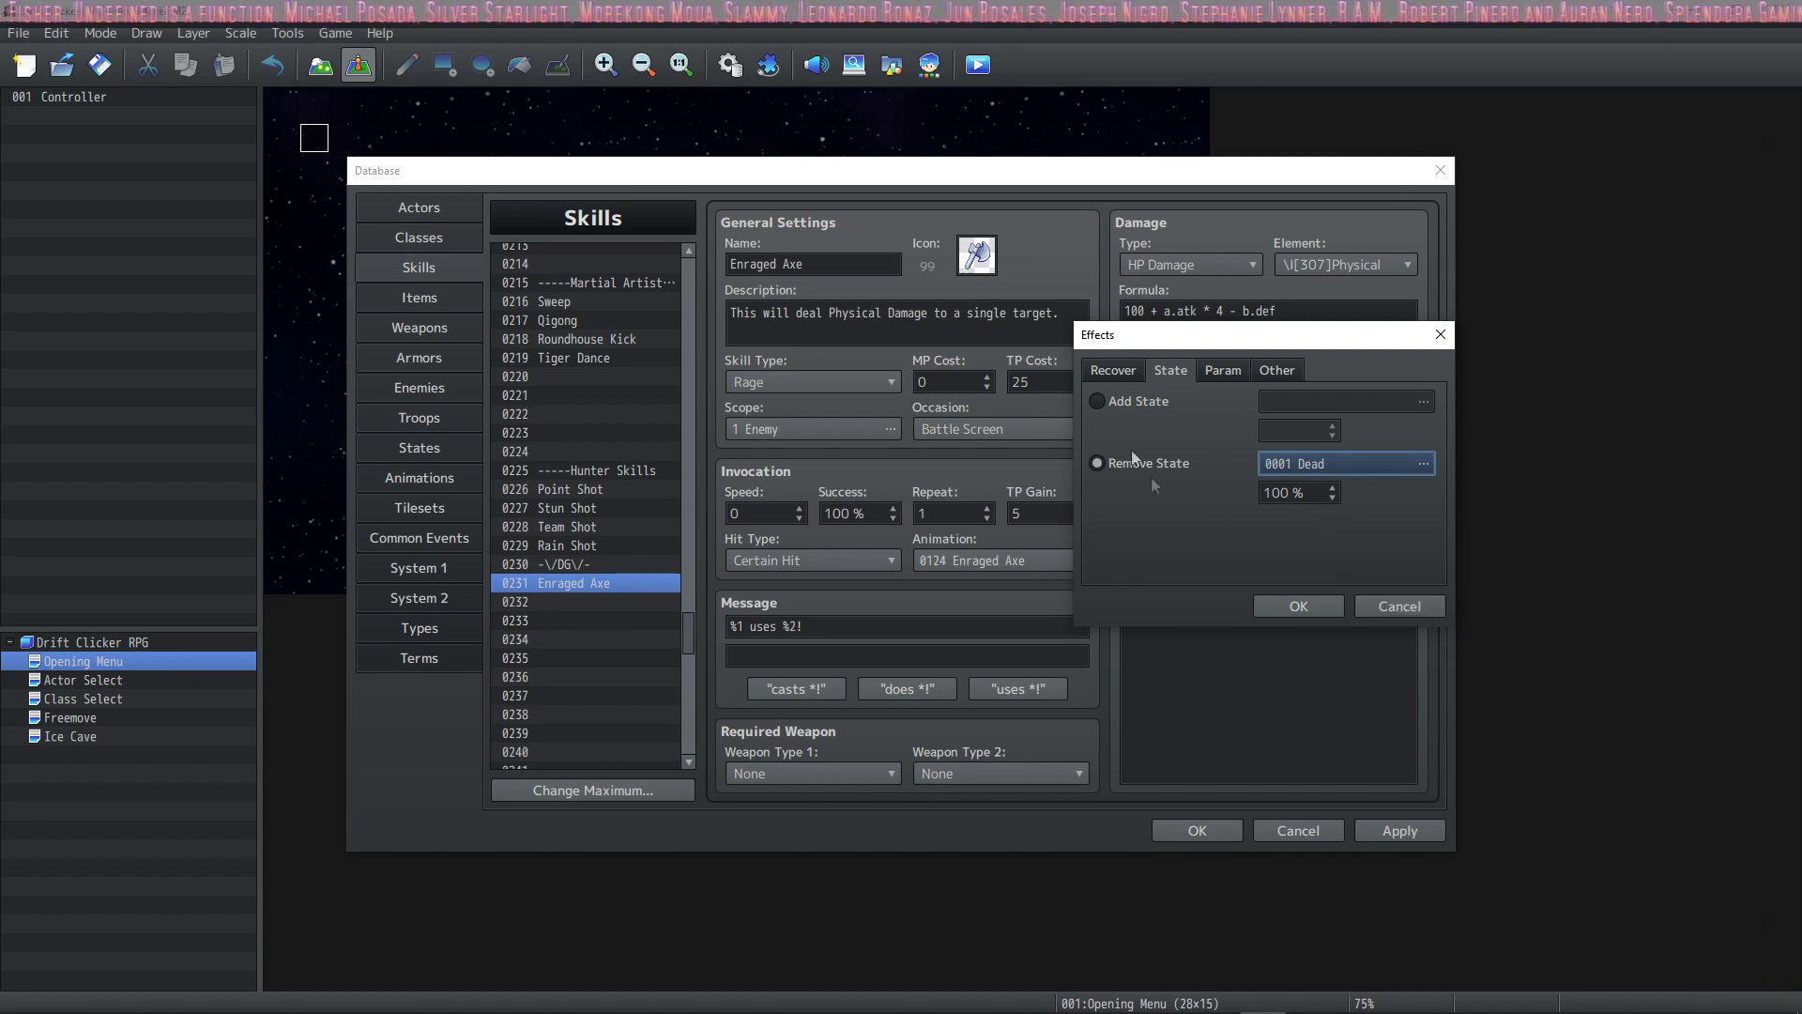
double_click(1314, 460)
left_click(1339, 401)
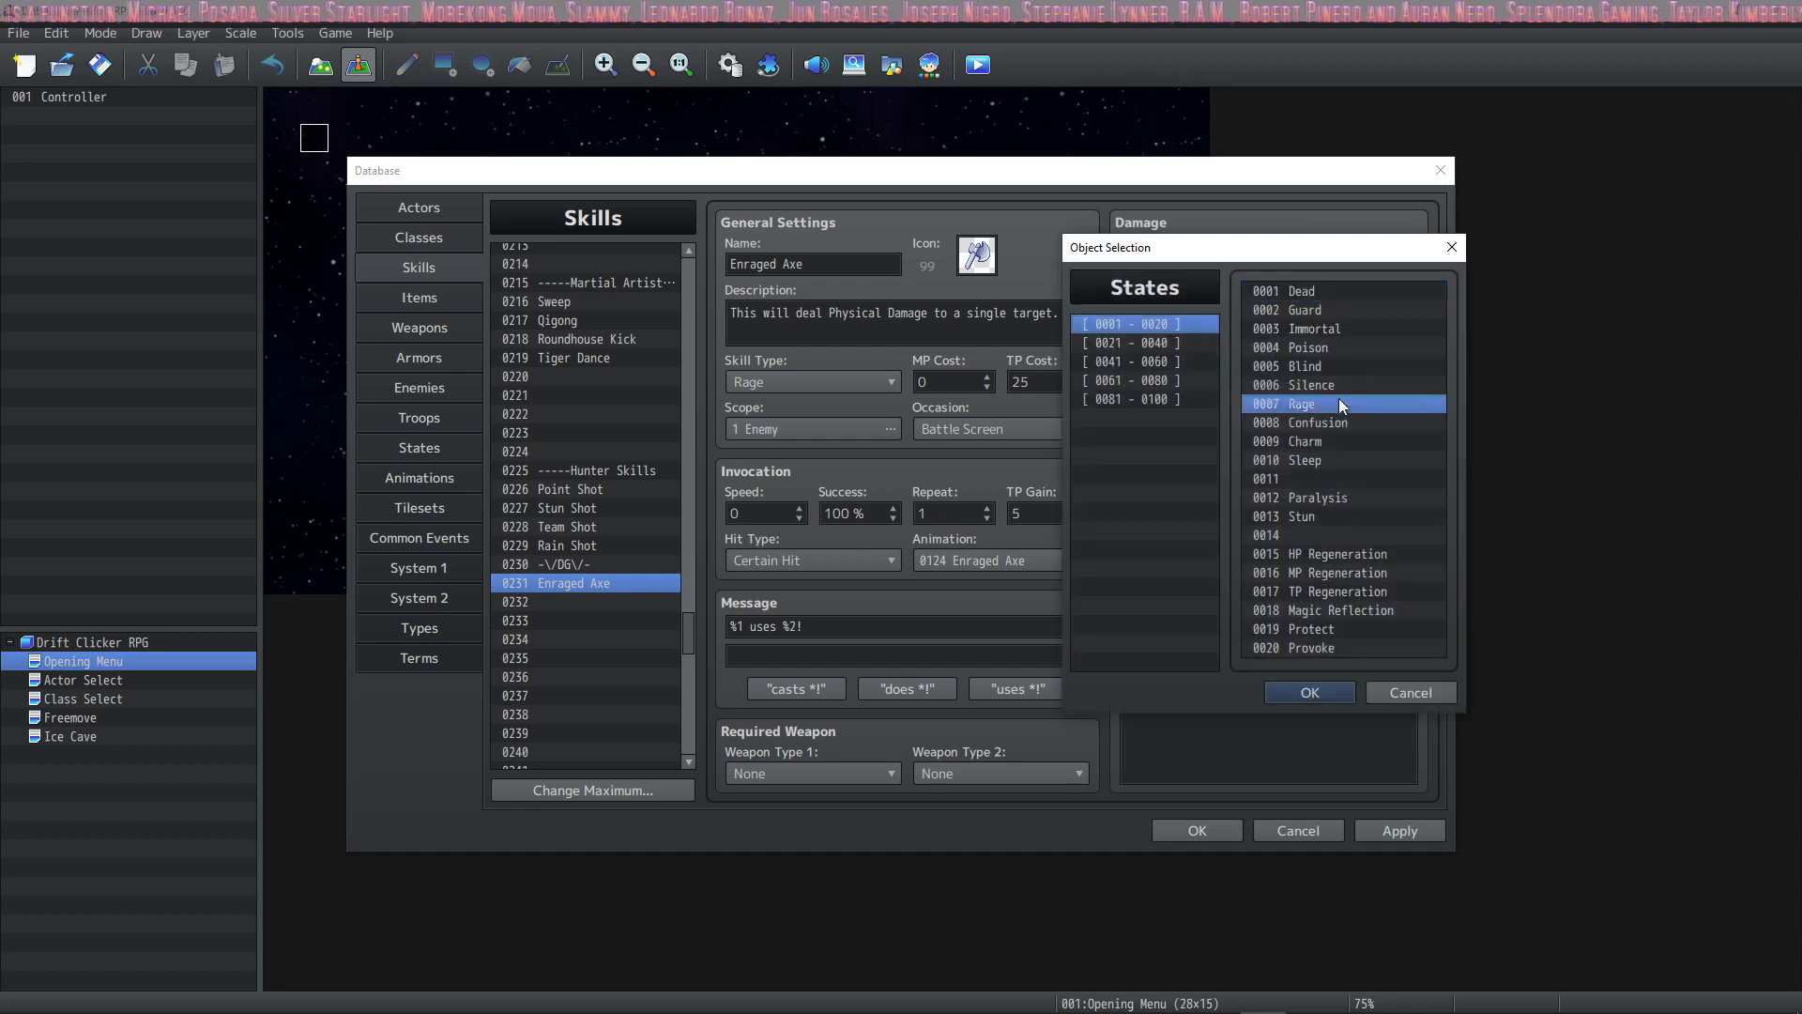
left_click(1354, 554)
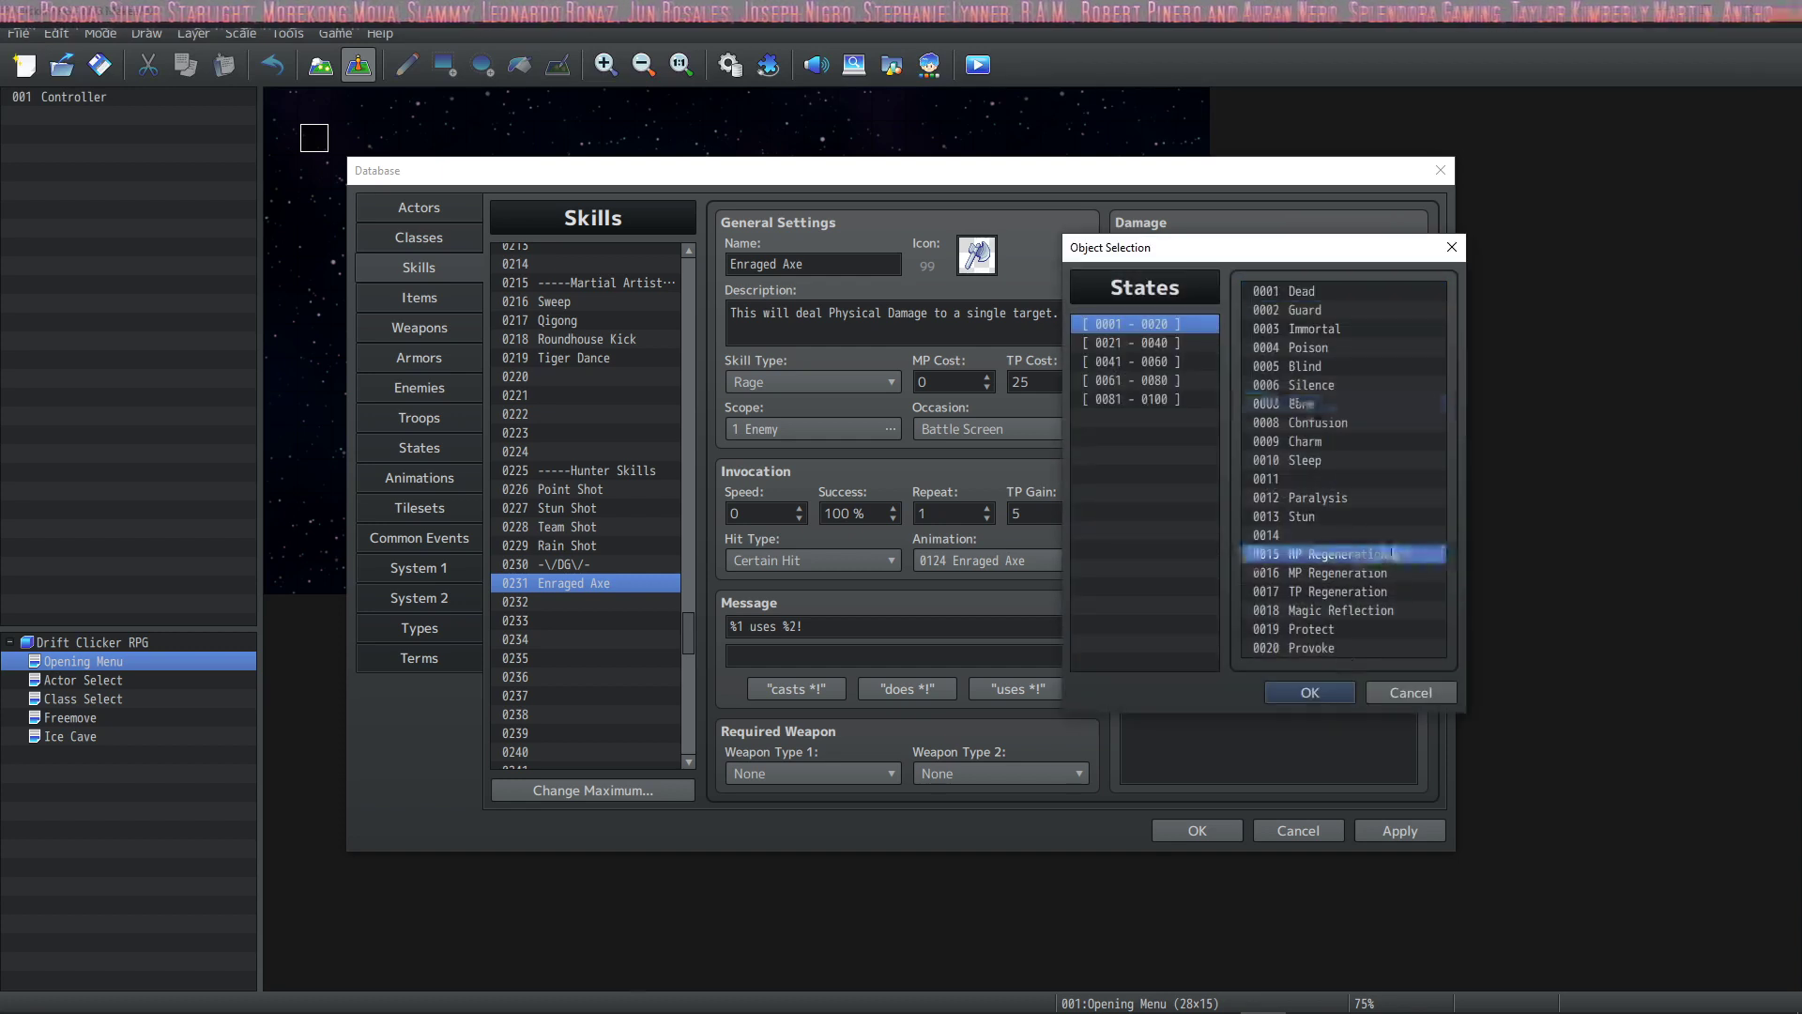
left_click(1360, 575)
left_click(1349, 593)
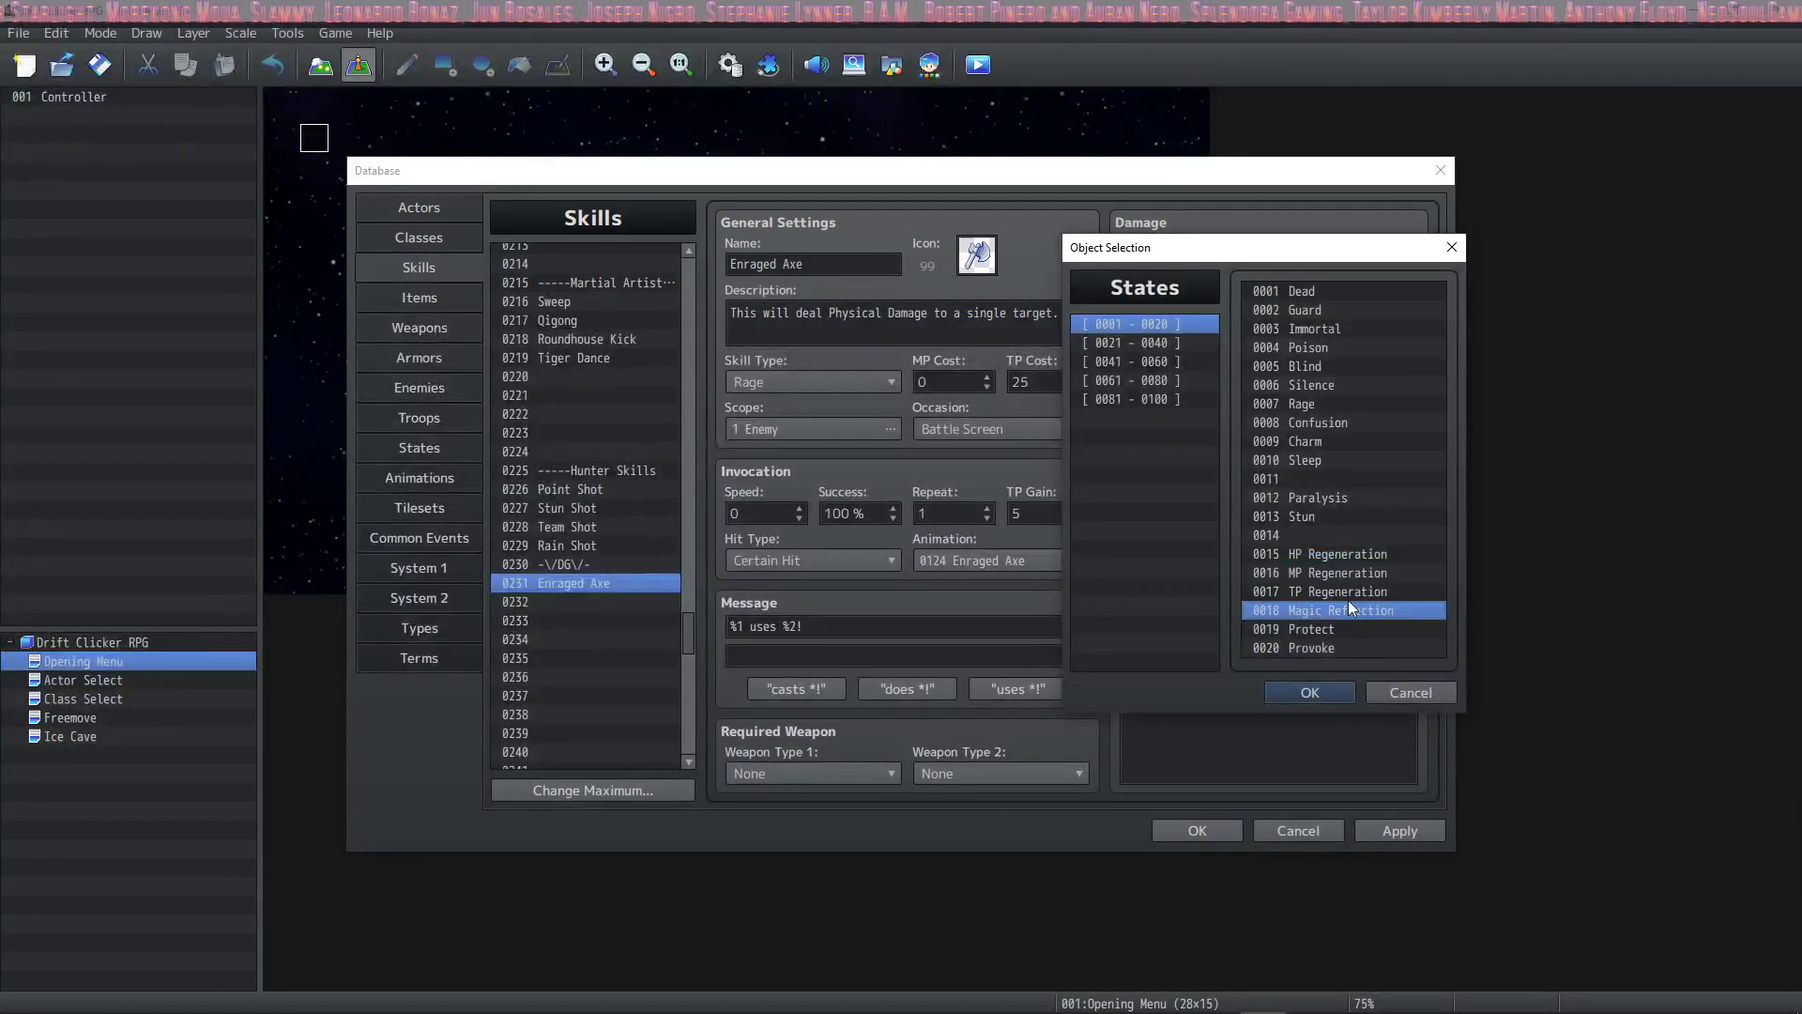
left_click(1343, 629)
left_click(1361, 542)
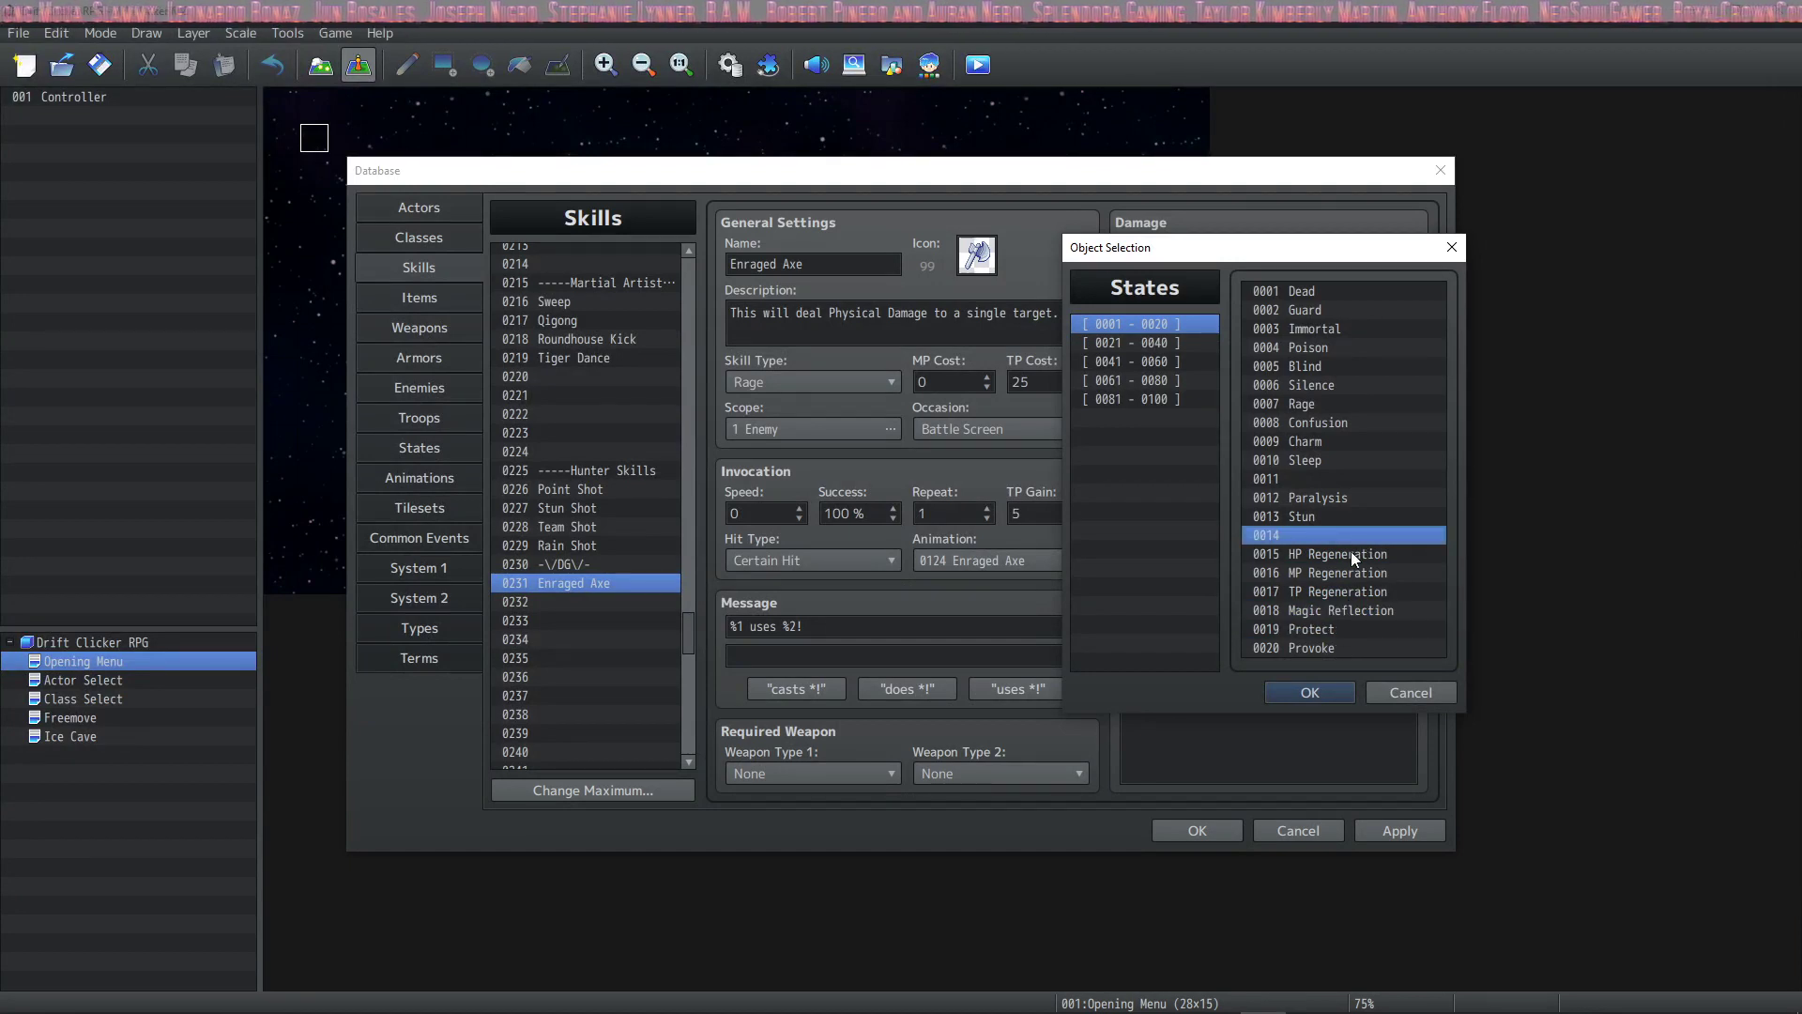
left_click(1440, 691)
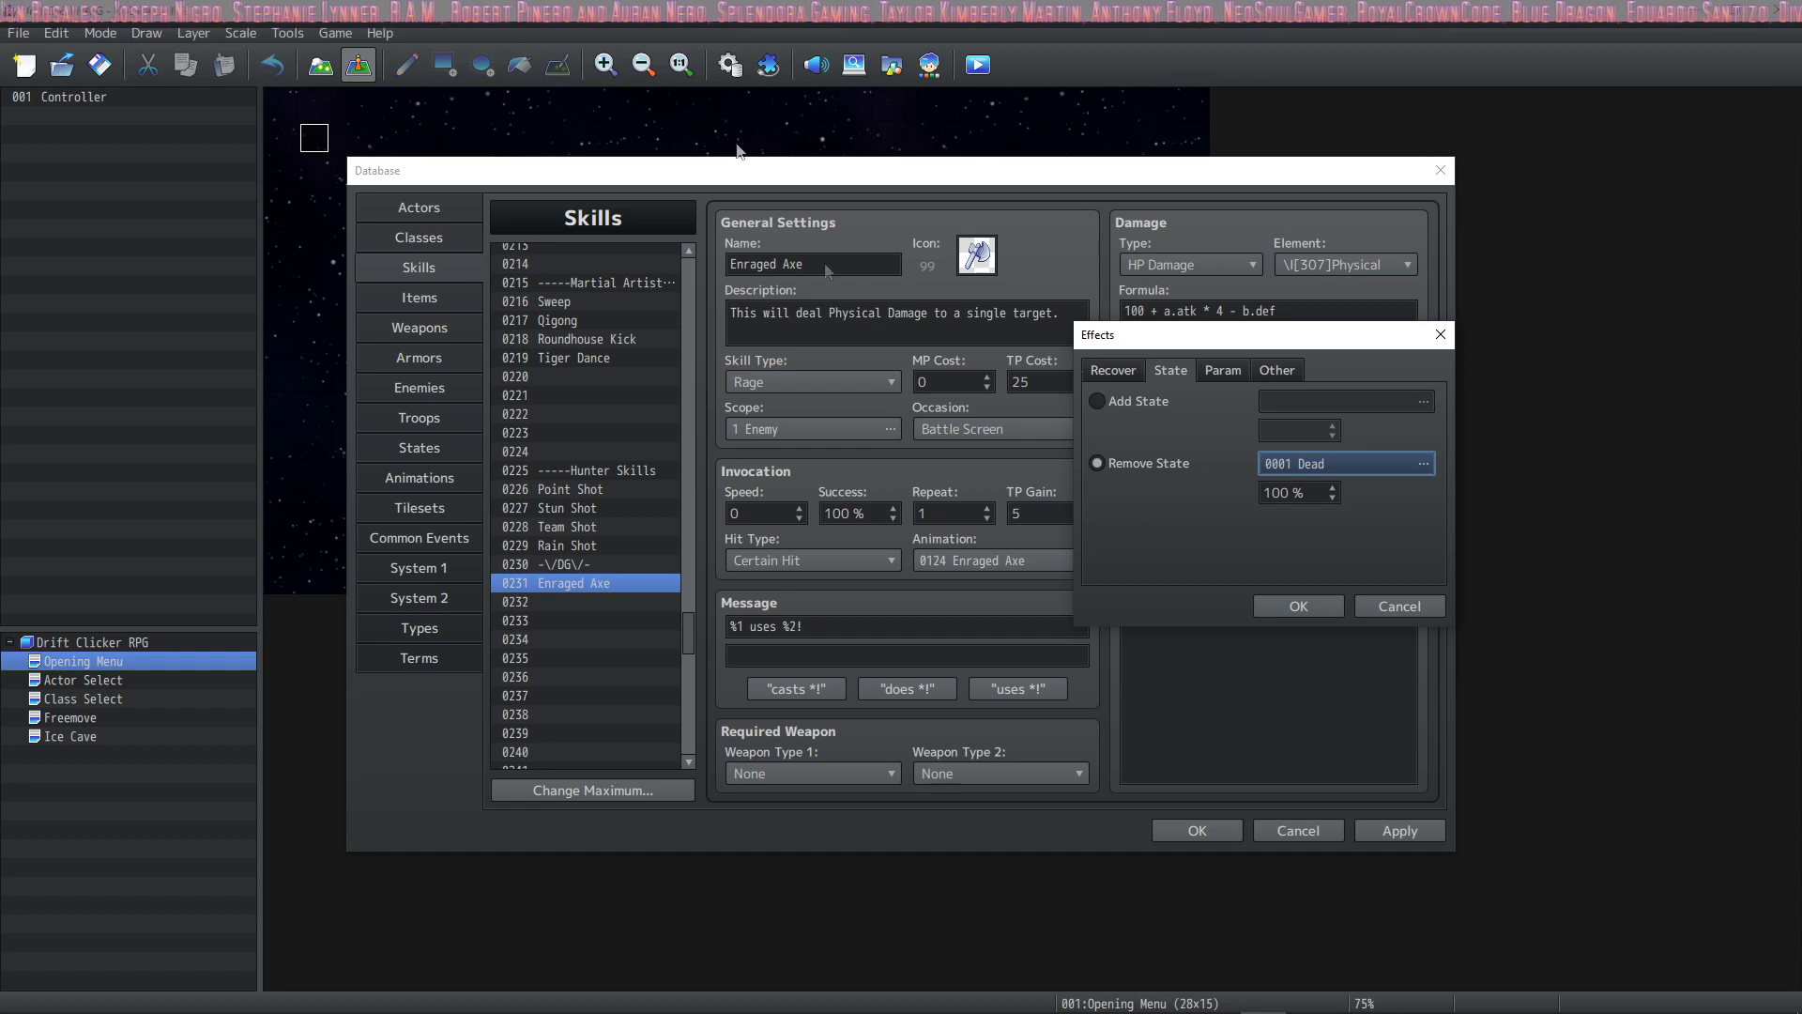
left_click(1393, 607)
- Add an Add Buff effect on Max HP to the skill
right_click(1196, 457)
left_click(1230, 459)
left_click(1220, 370)
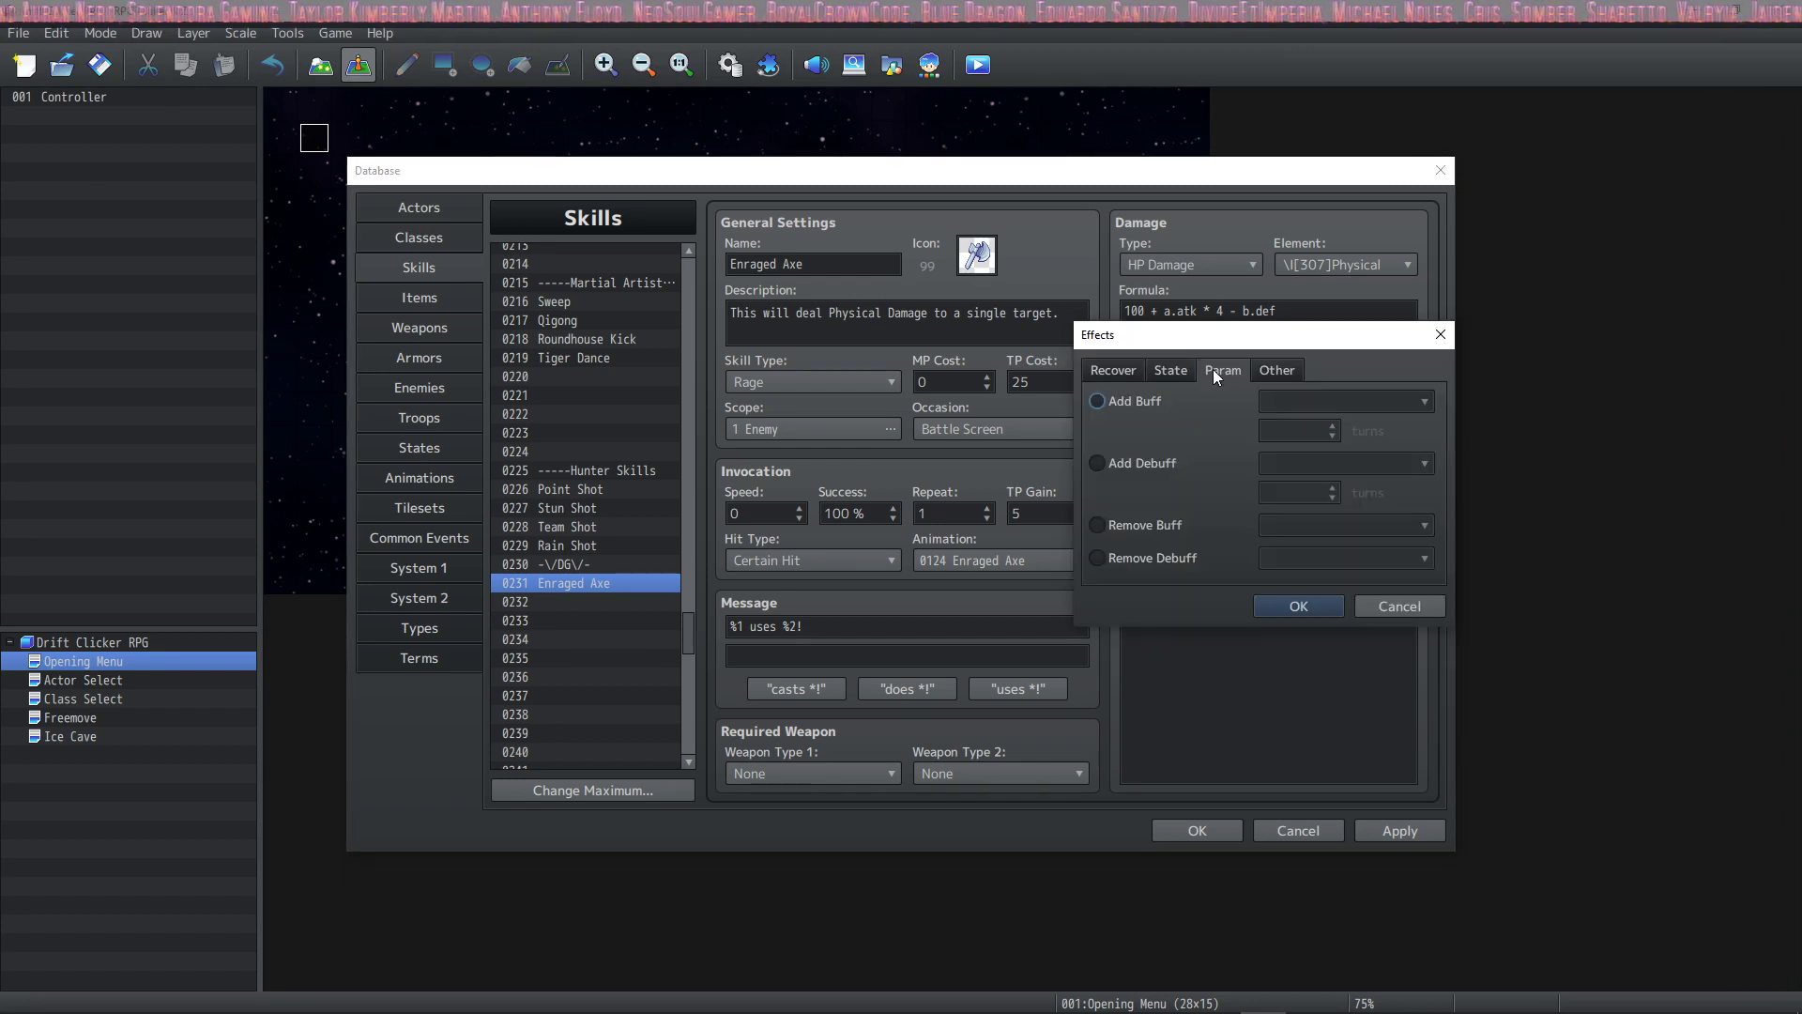
left_click(1132, 402)
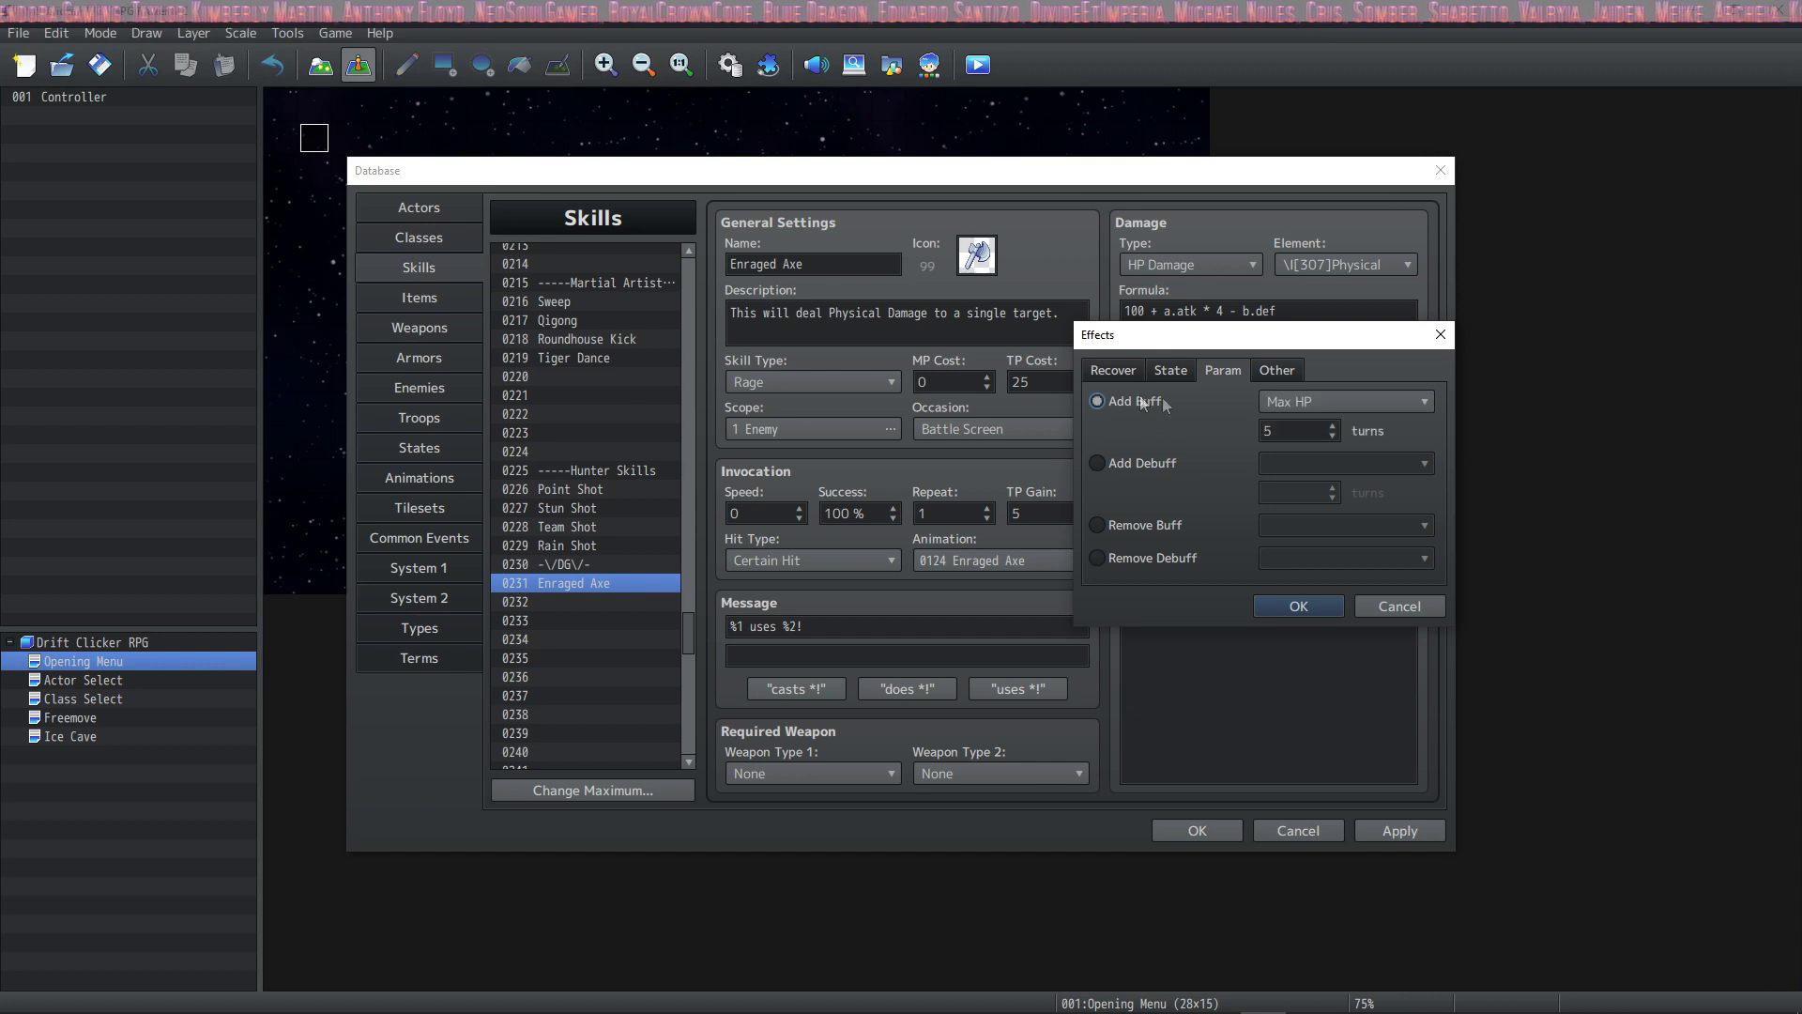
left_click(1372, 404)
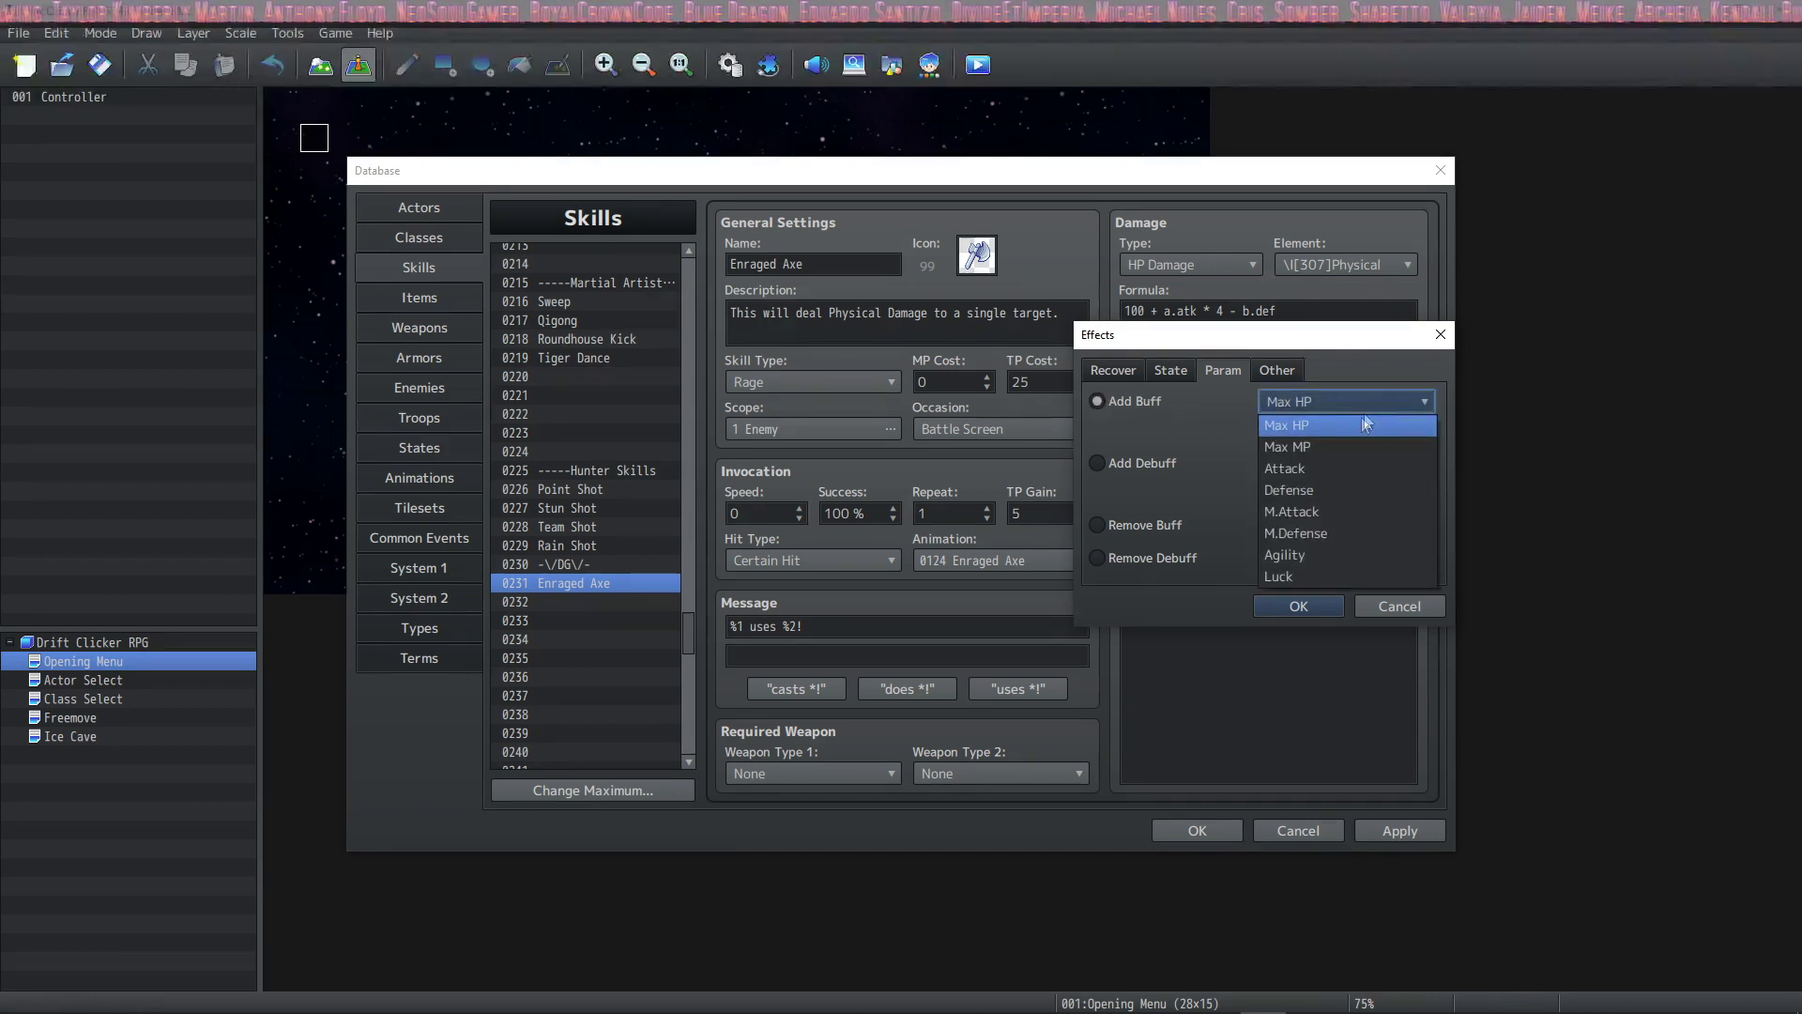
left_click(1314, 424)
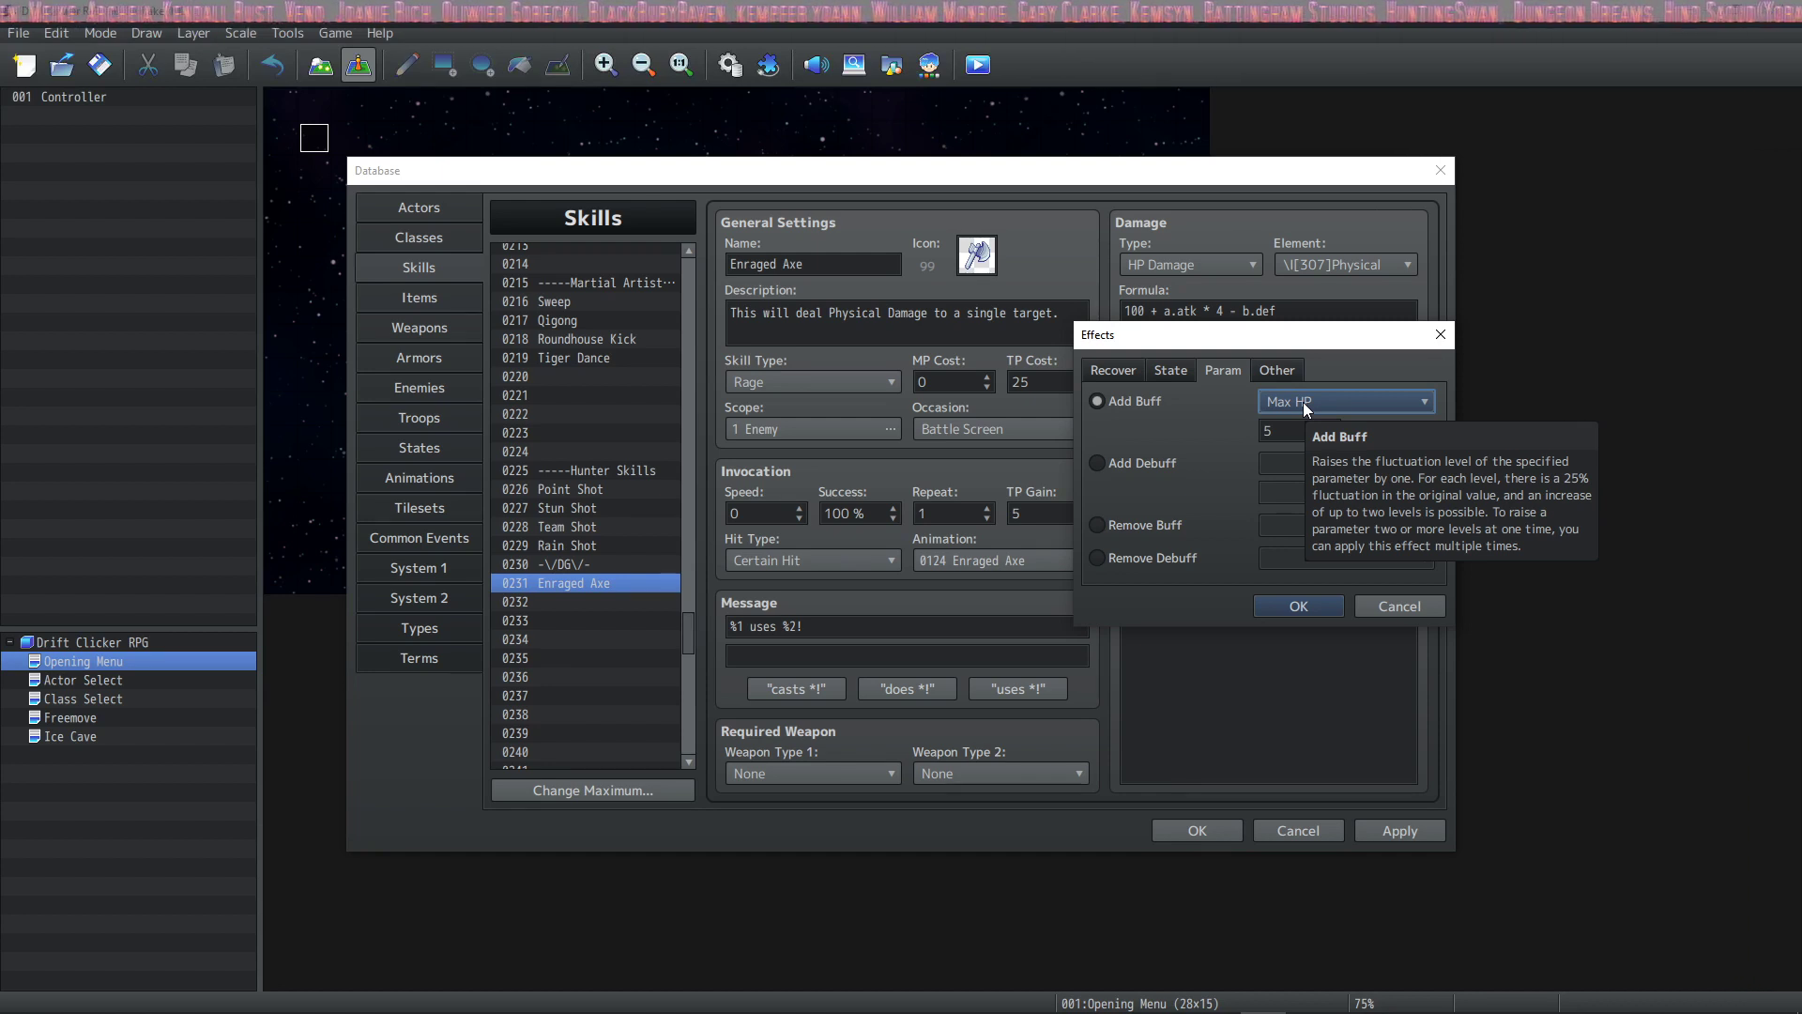
key("Return")
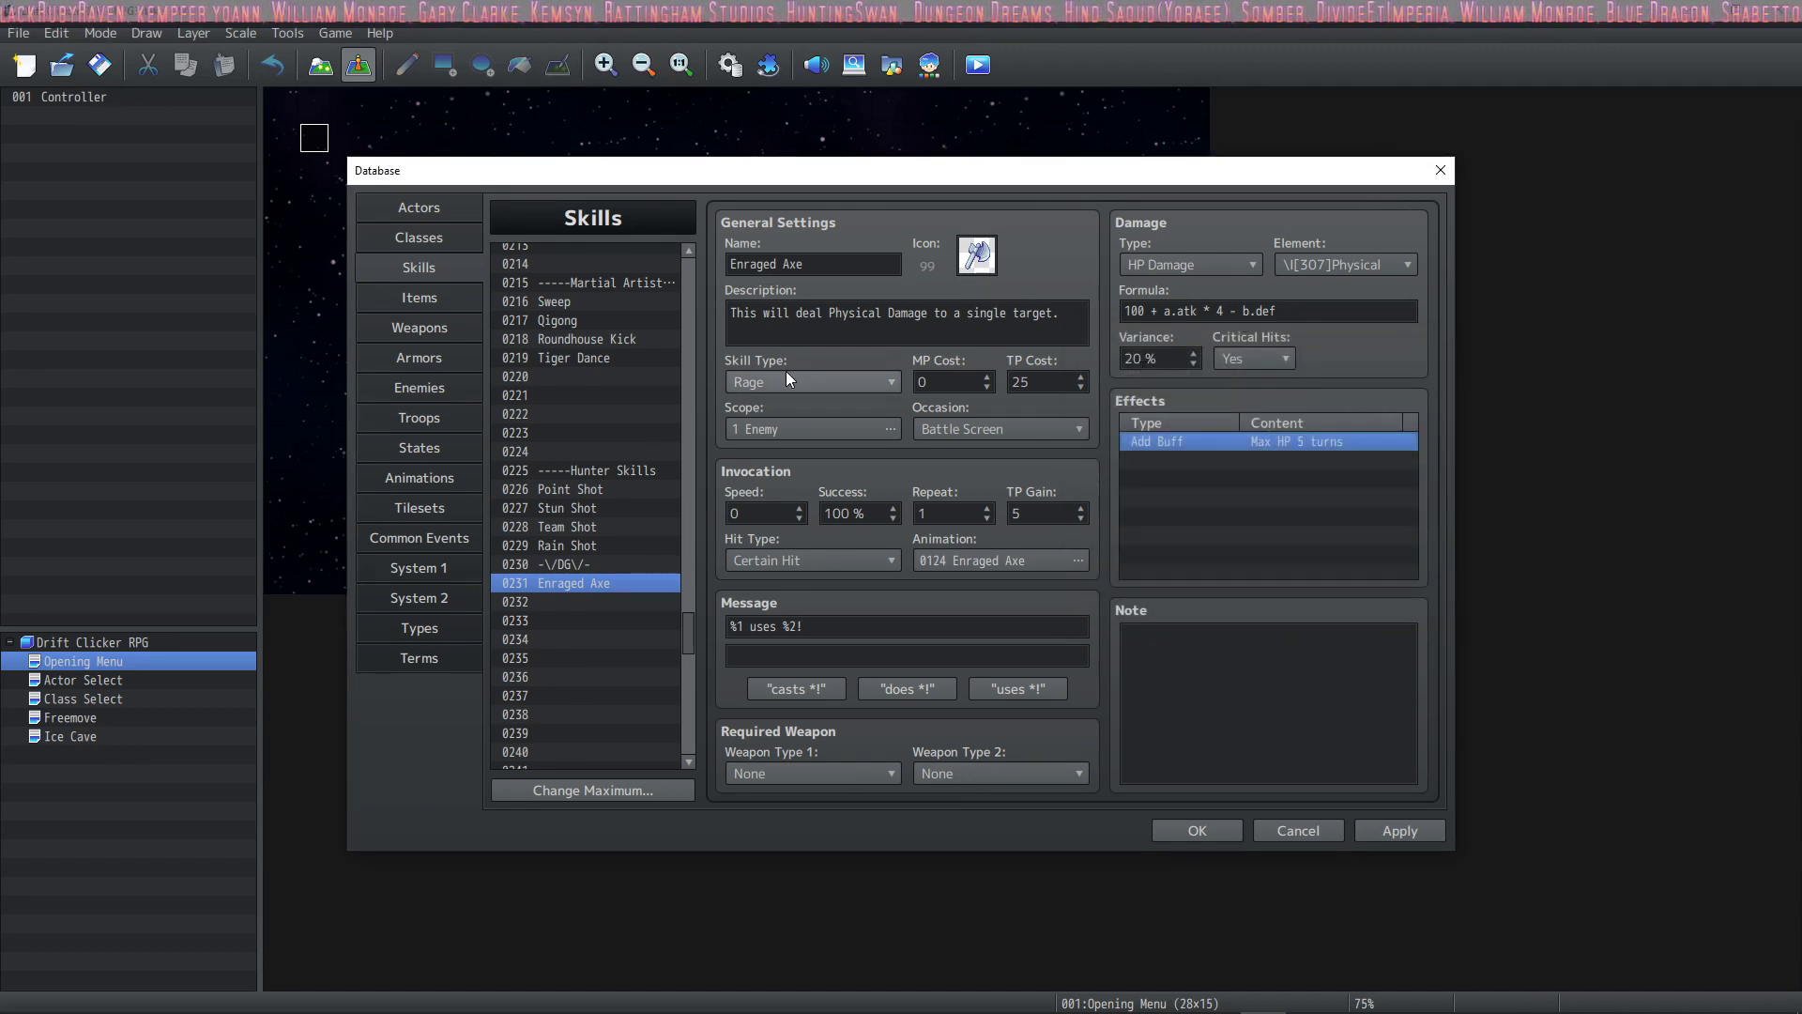
- Reopen the Max HP buff effect and confirm it unchanged at 5 turns
double_click(1211, 442)
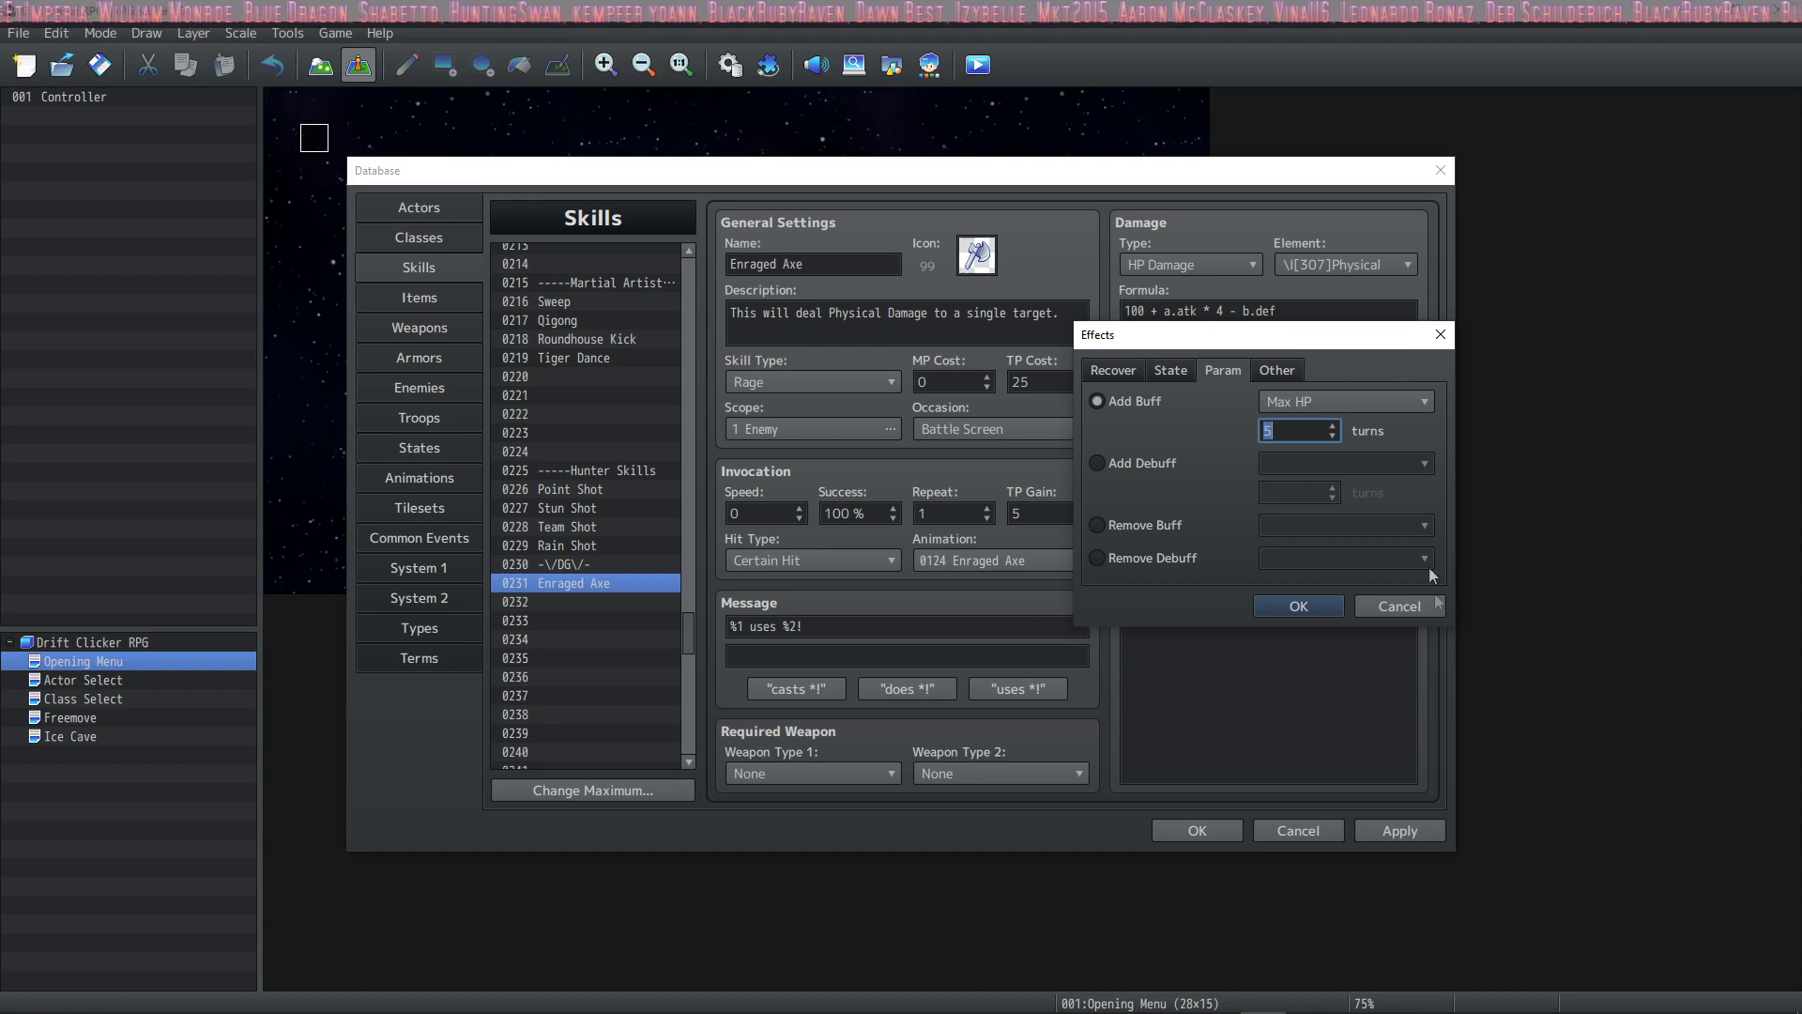
key("Return")
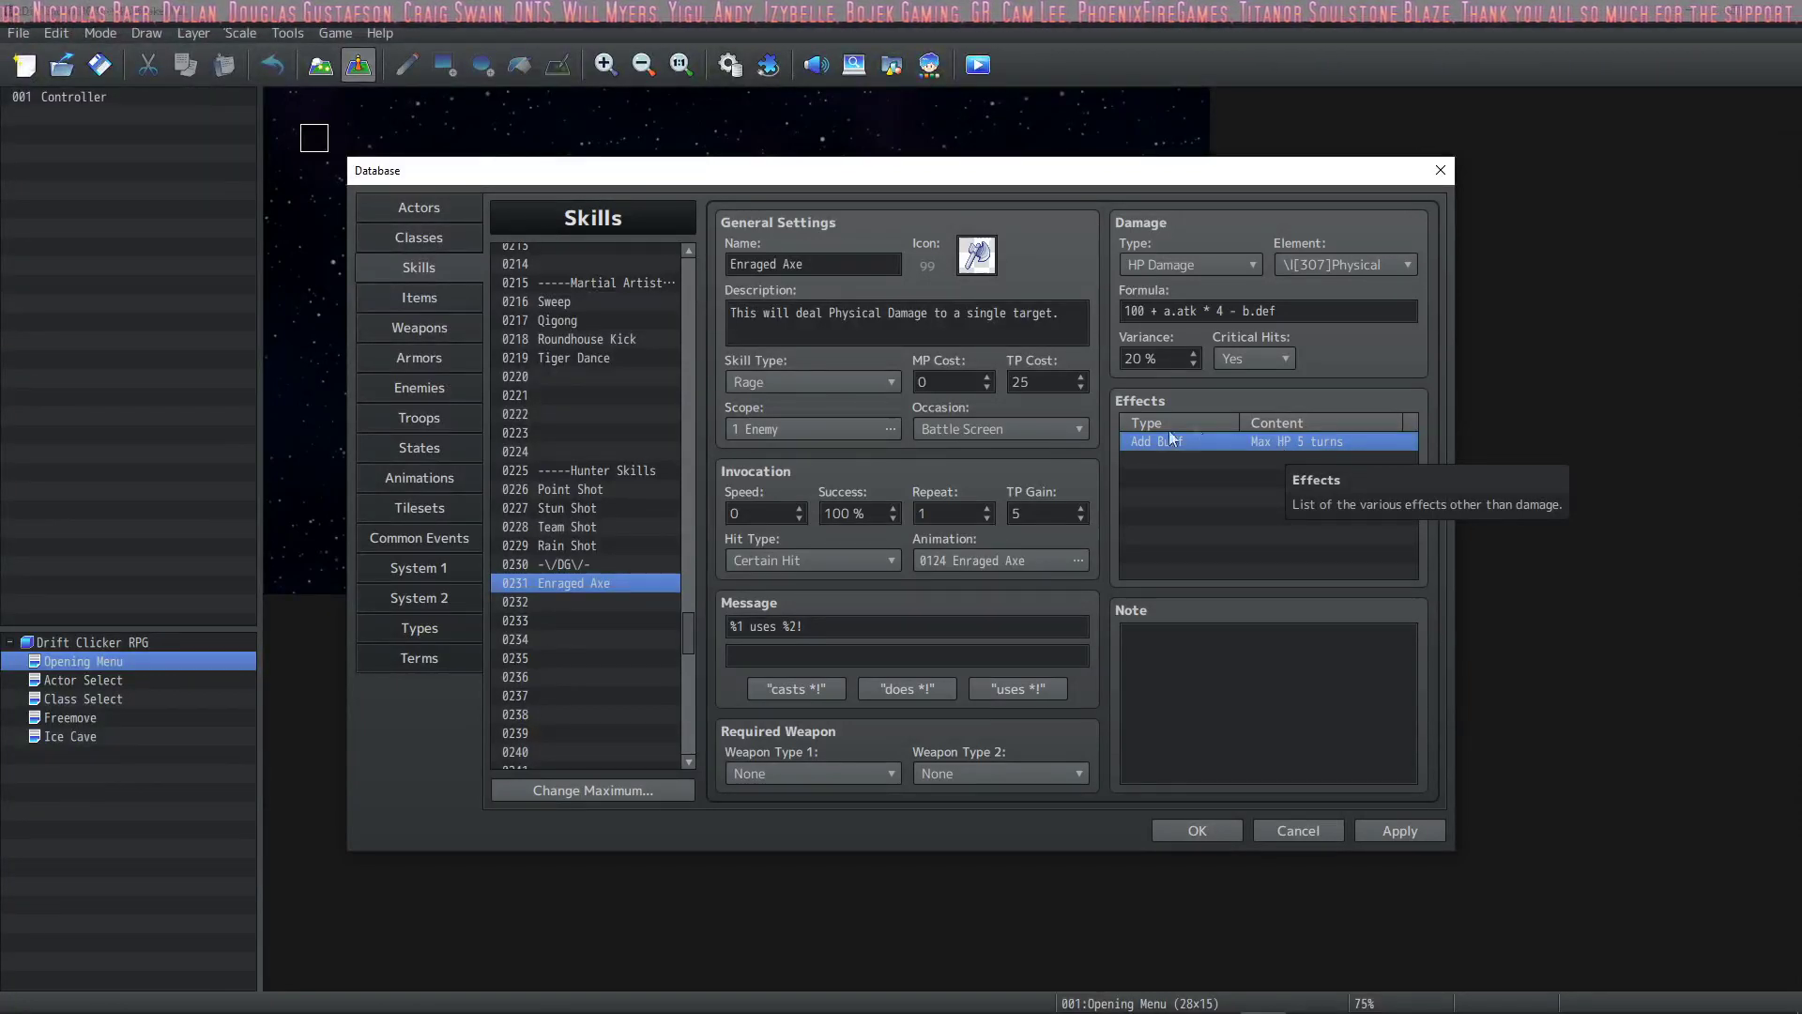
double_click(1201, 441)
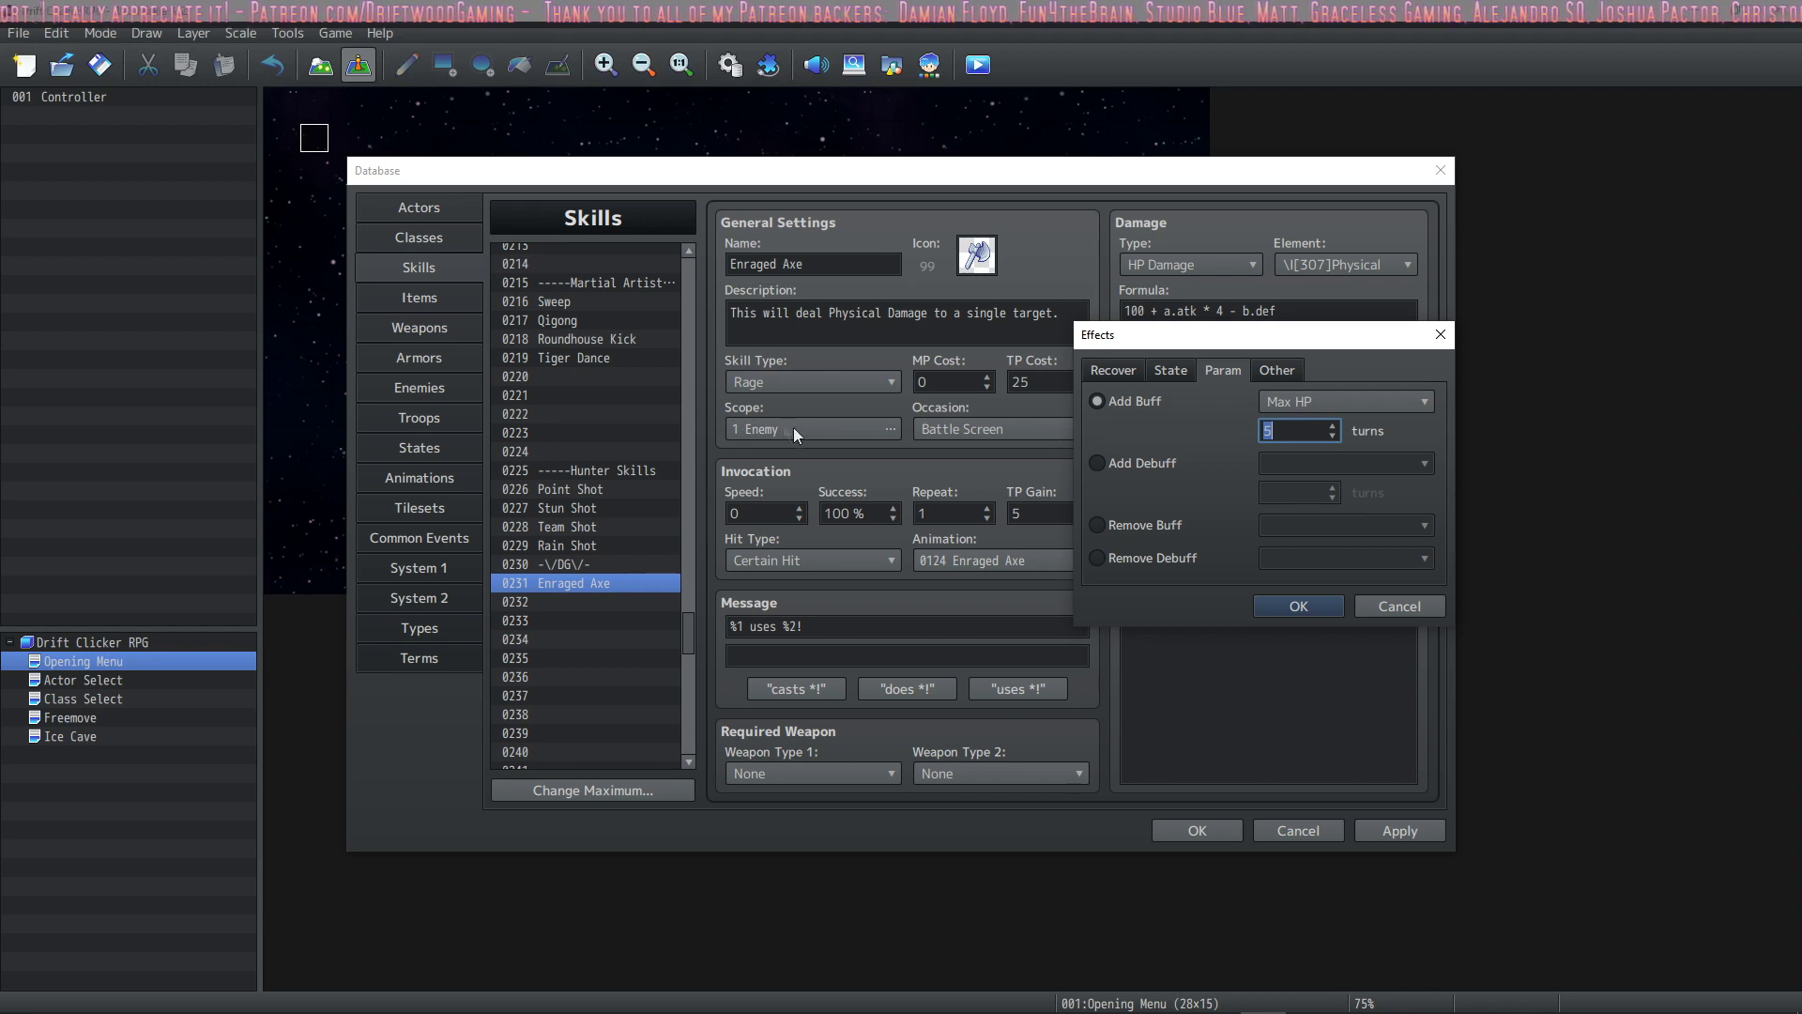
key("Escape")
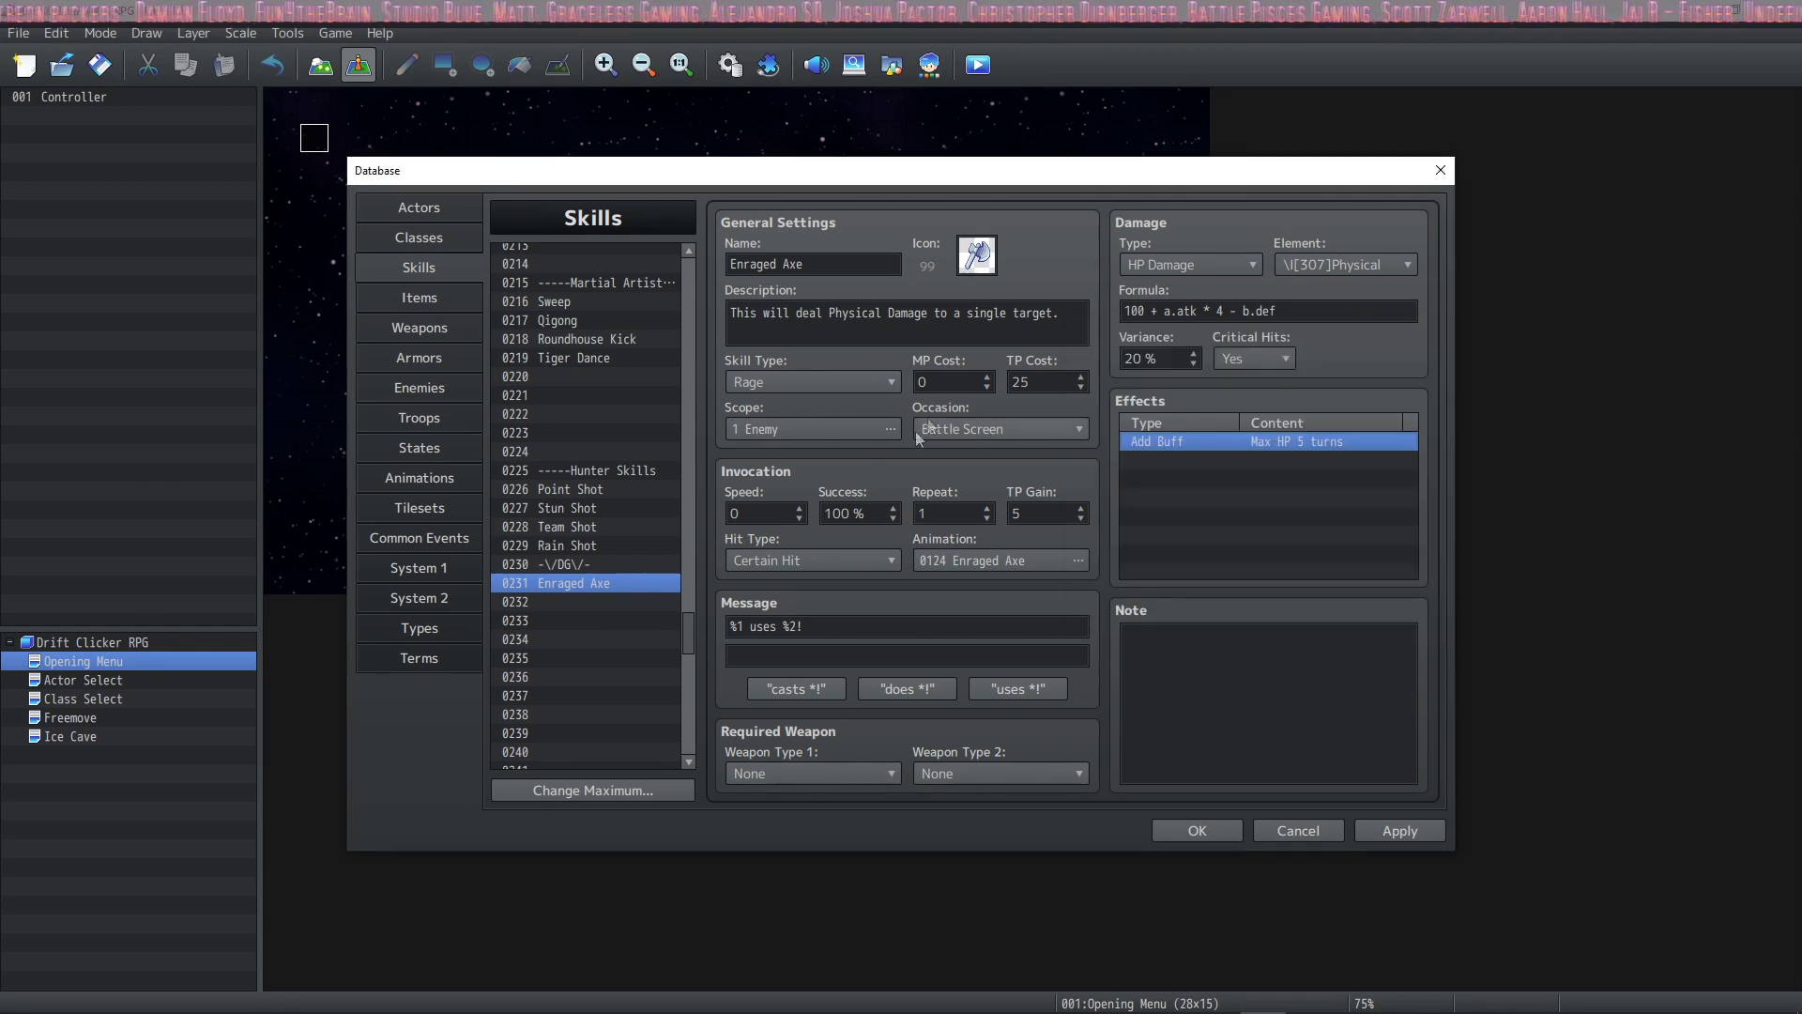
right_click(1281, 443)
left_click(1294, 464)
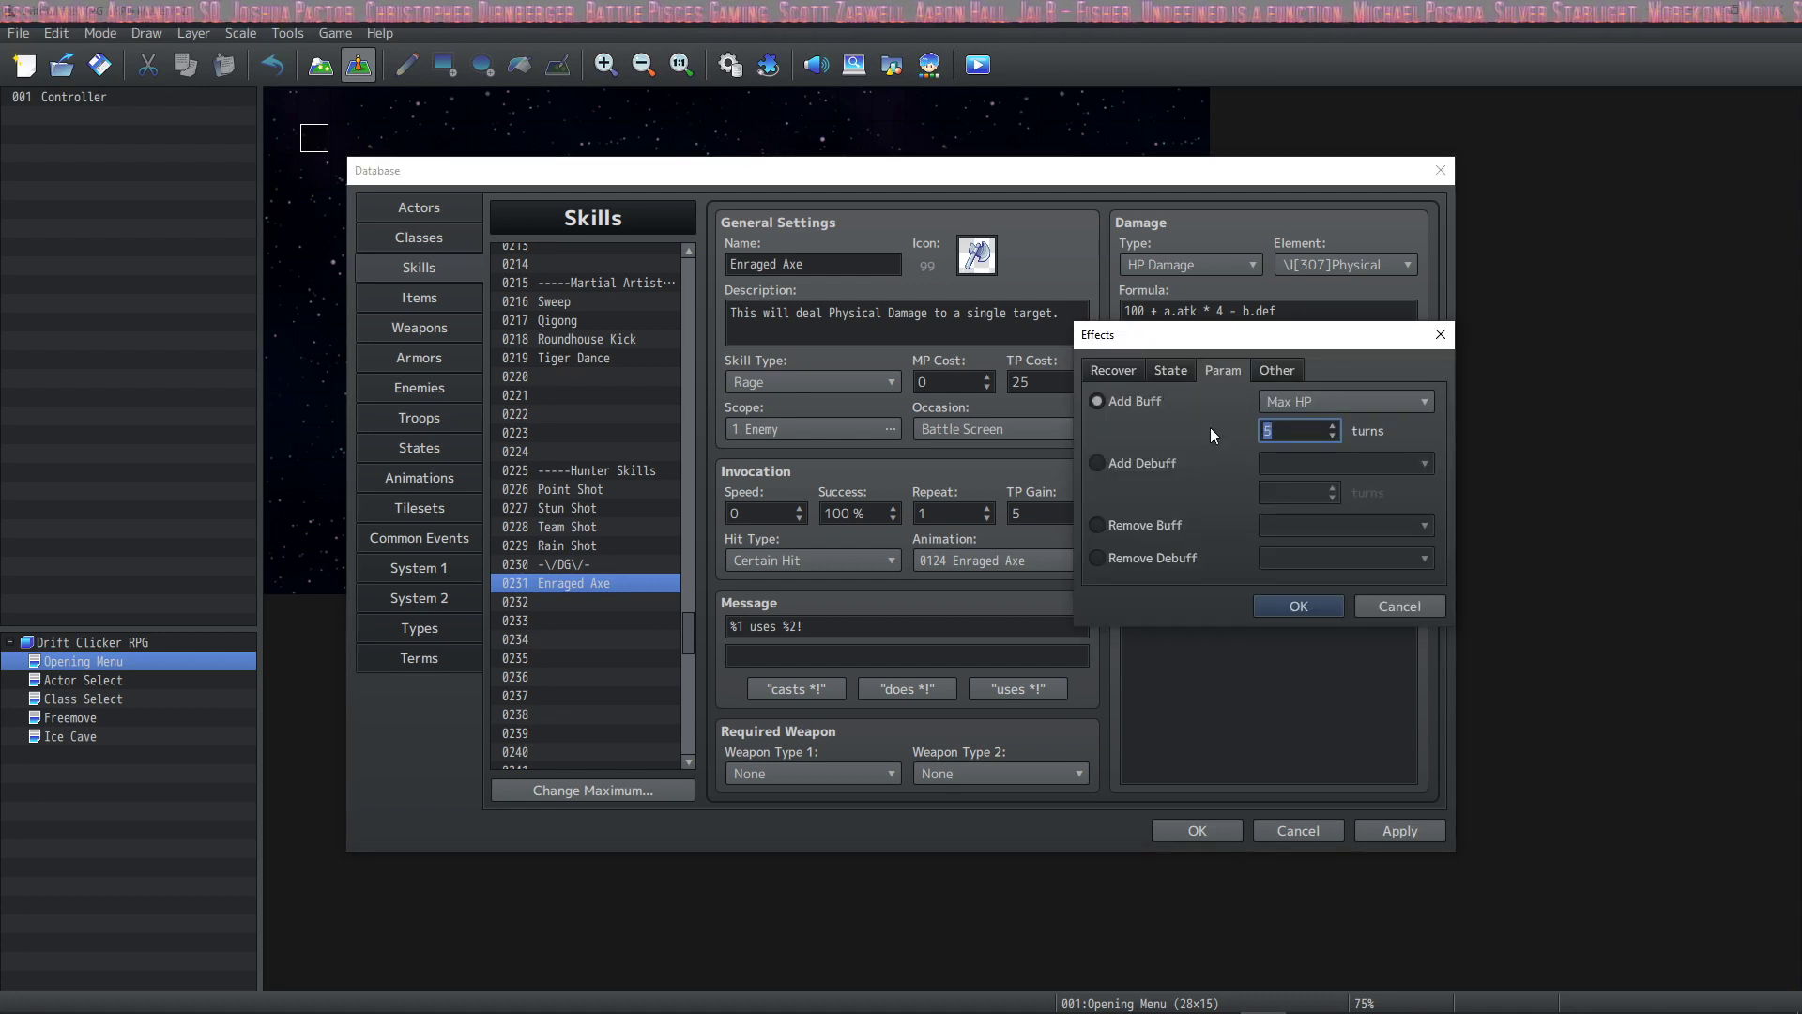
key("Return")
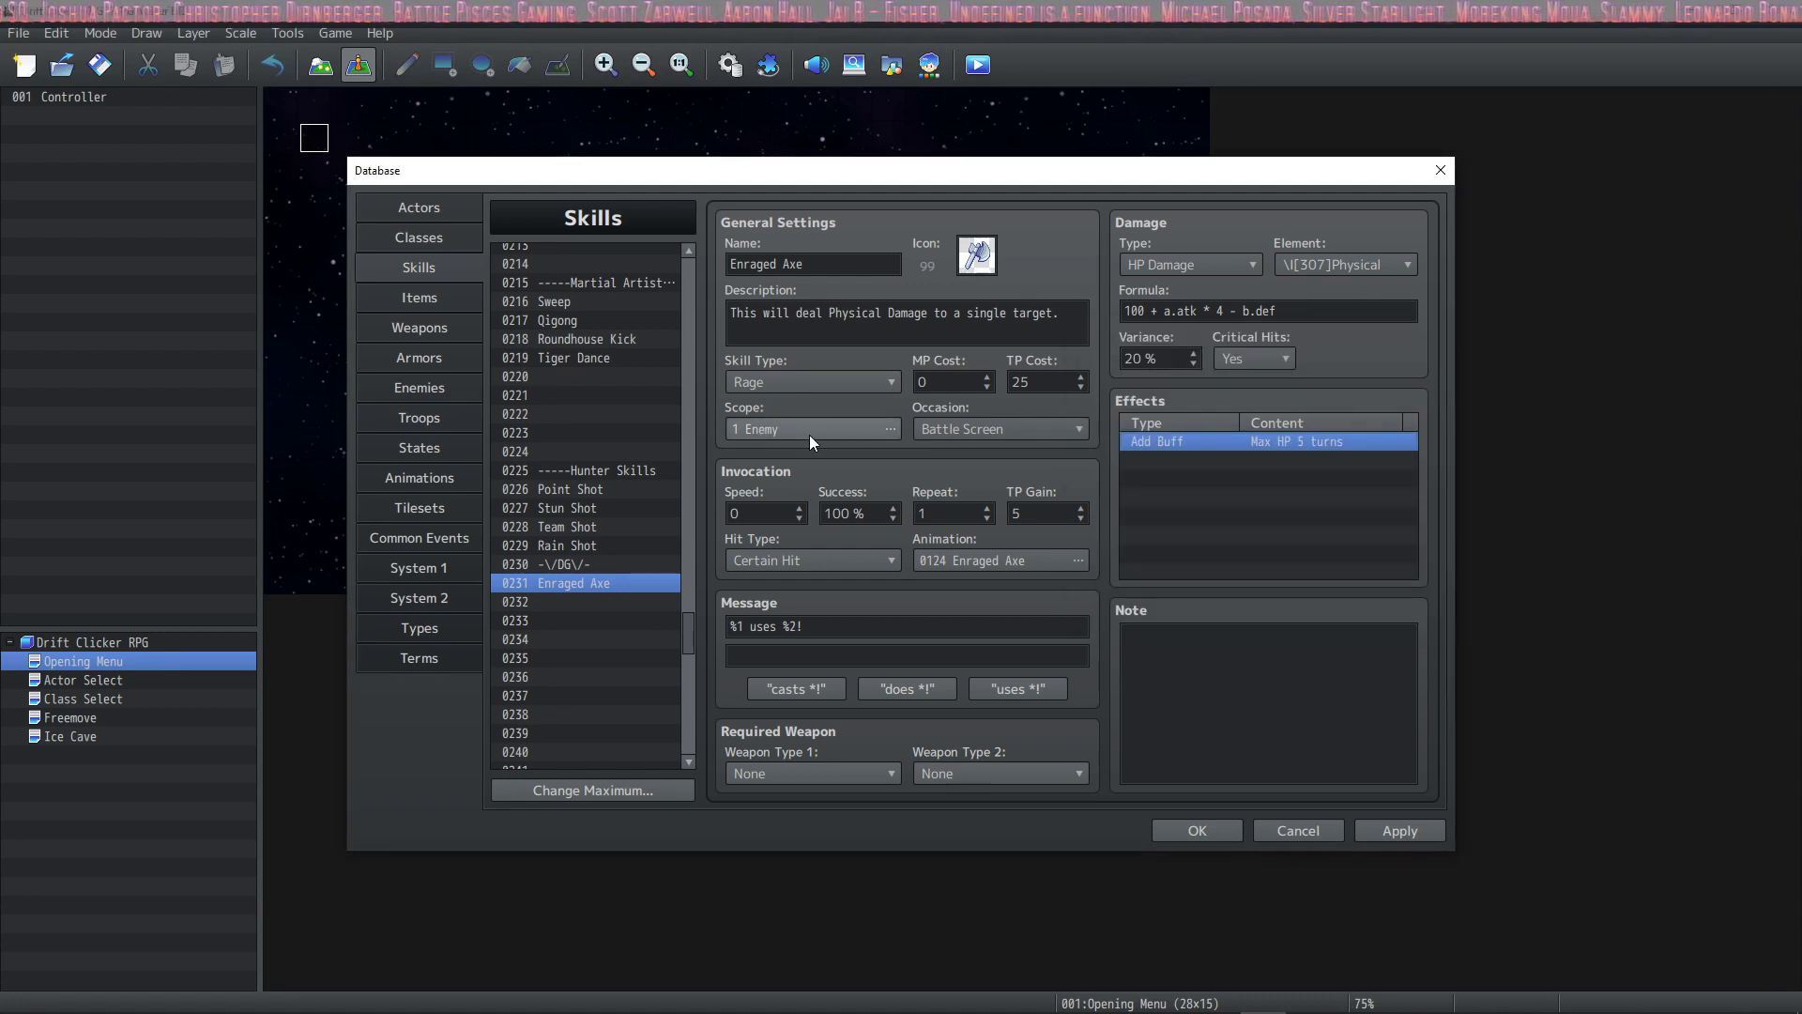
- Open the effect and try Remove Buff on Max HP before returning to Add Buff
double_click(1189, 440)
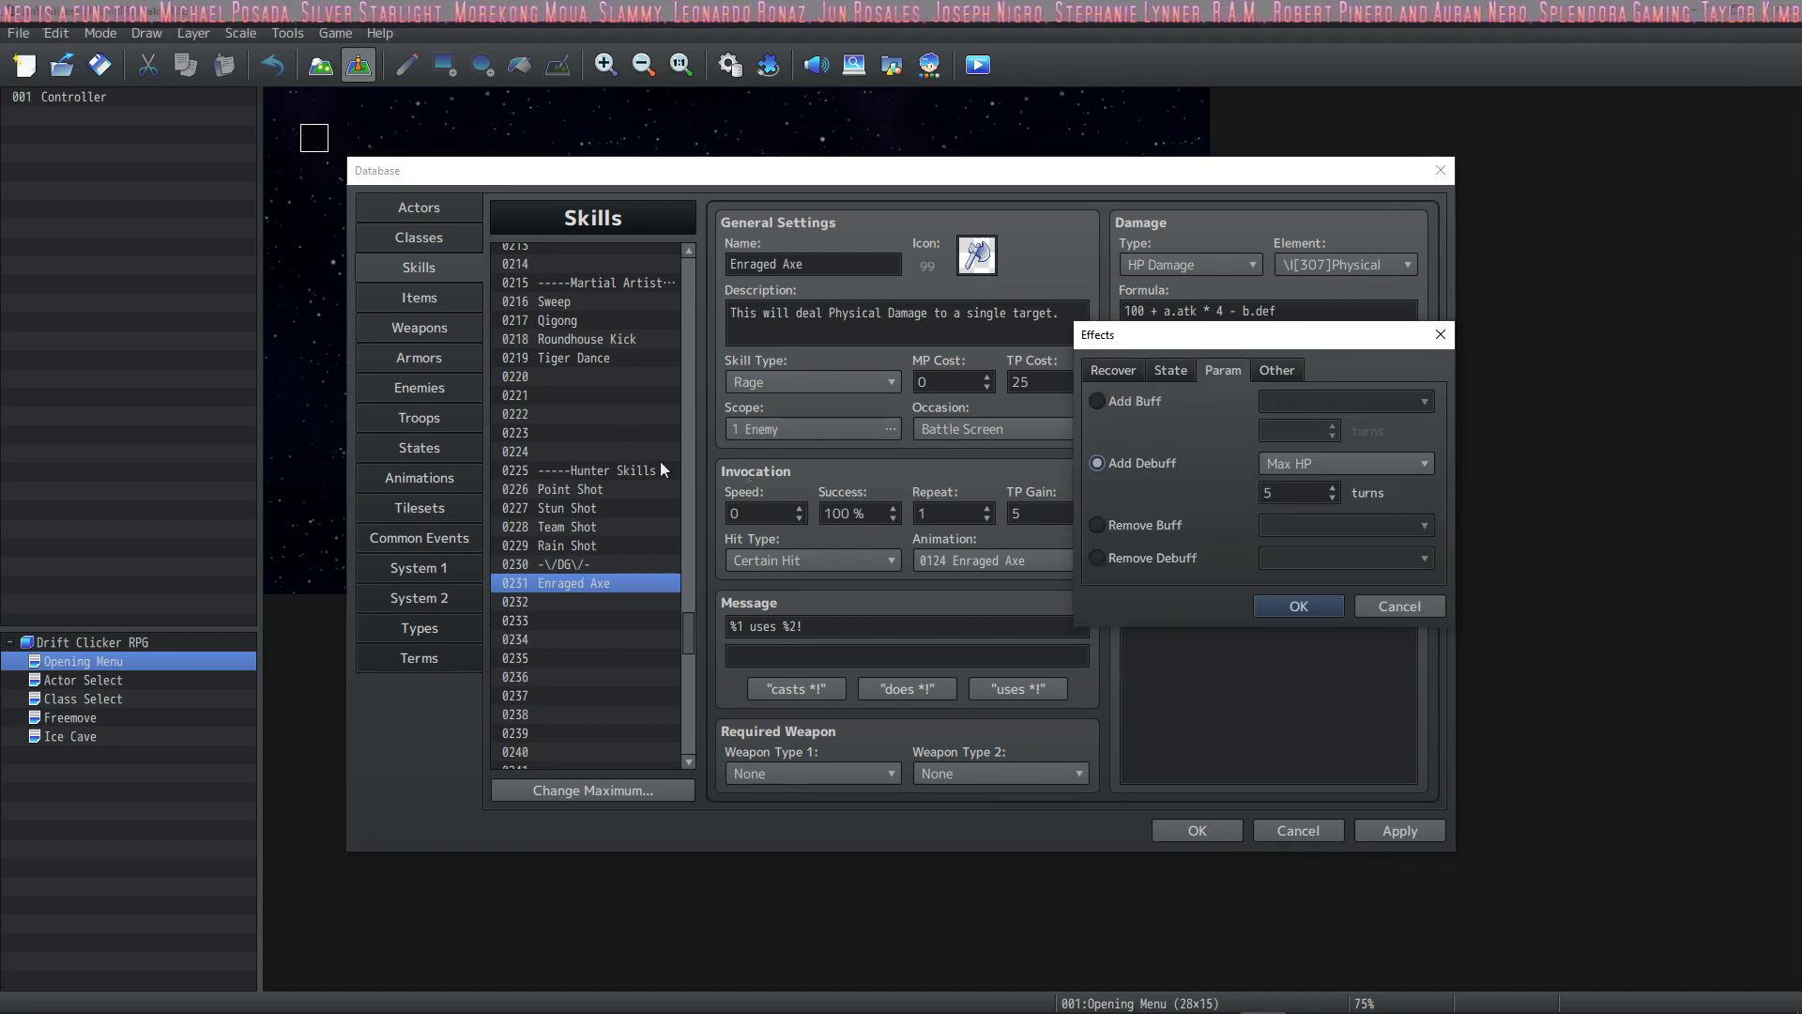
left_click(1145, 524)
left_click(1293, 526)
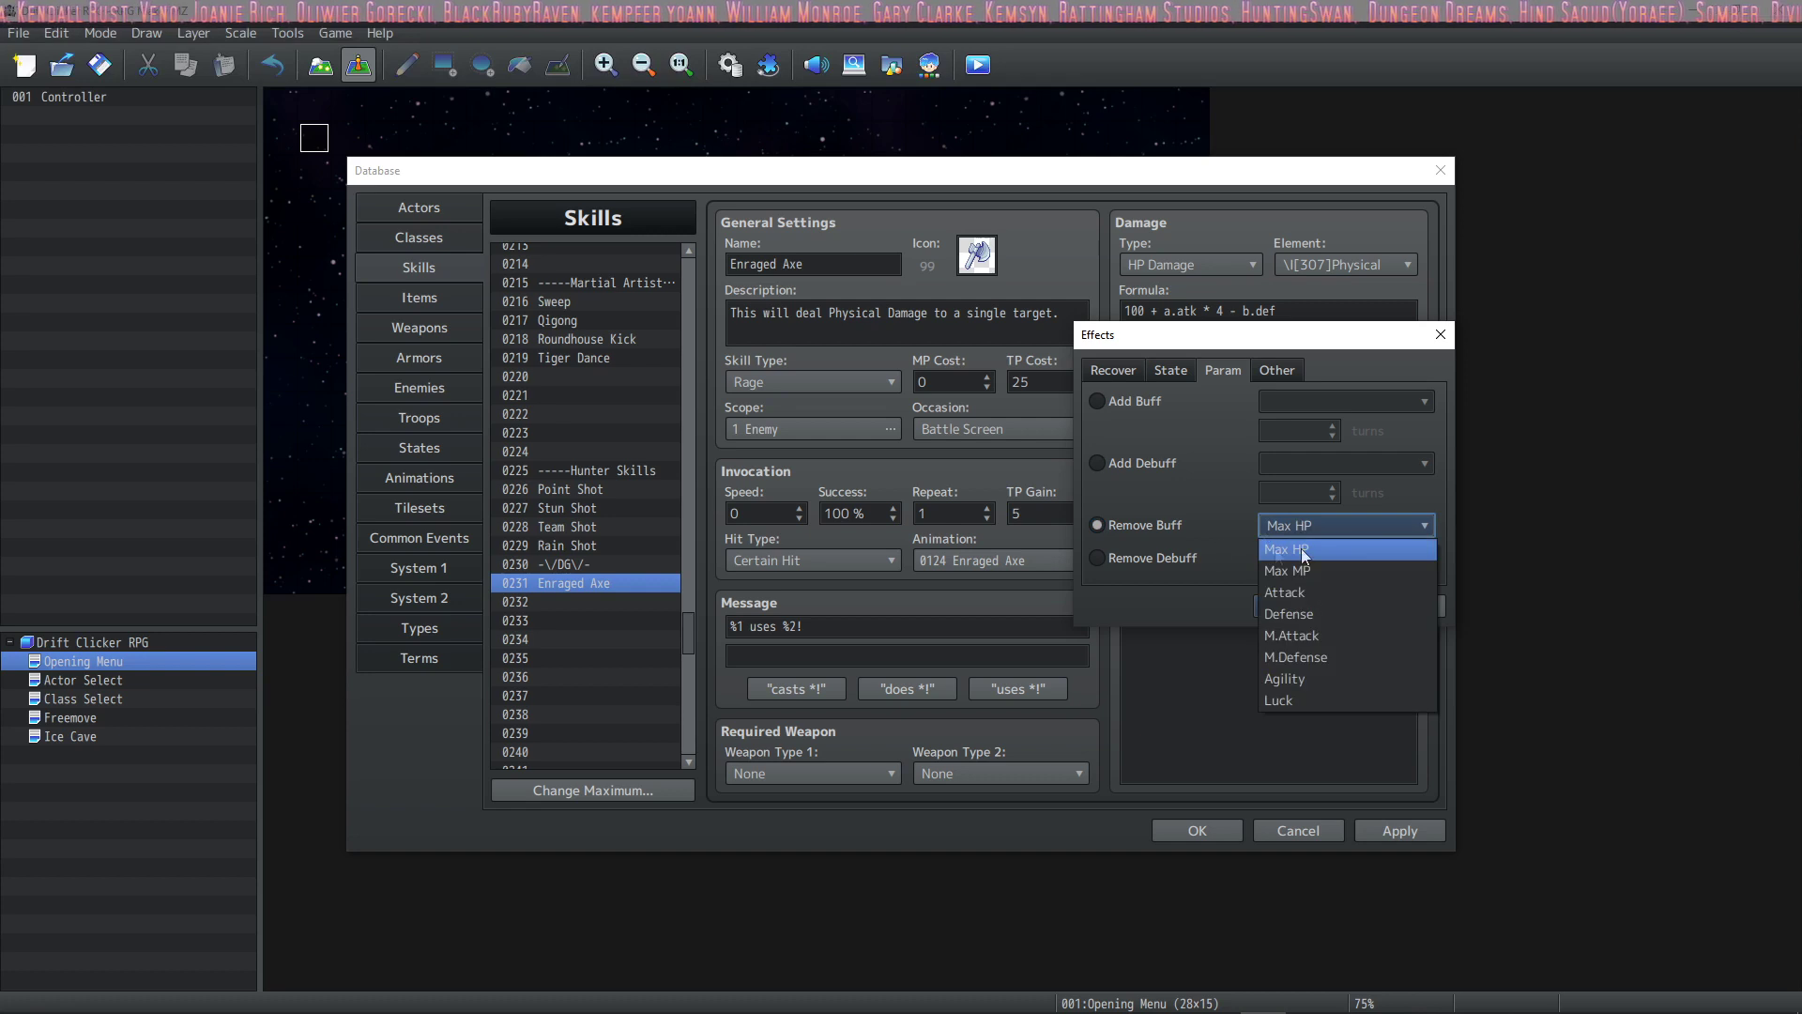
left_click(1152, 520)
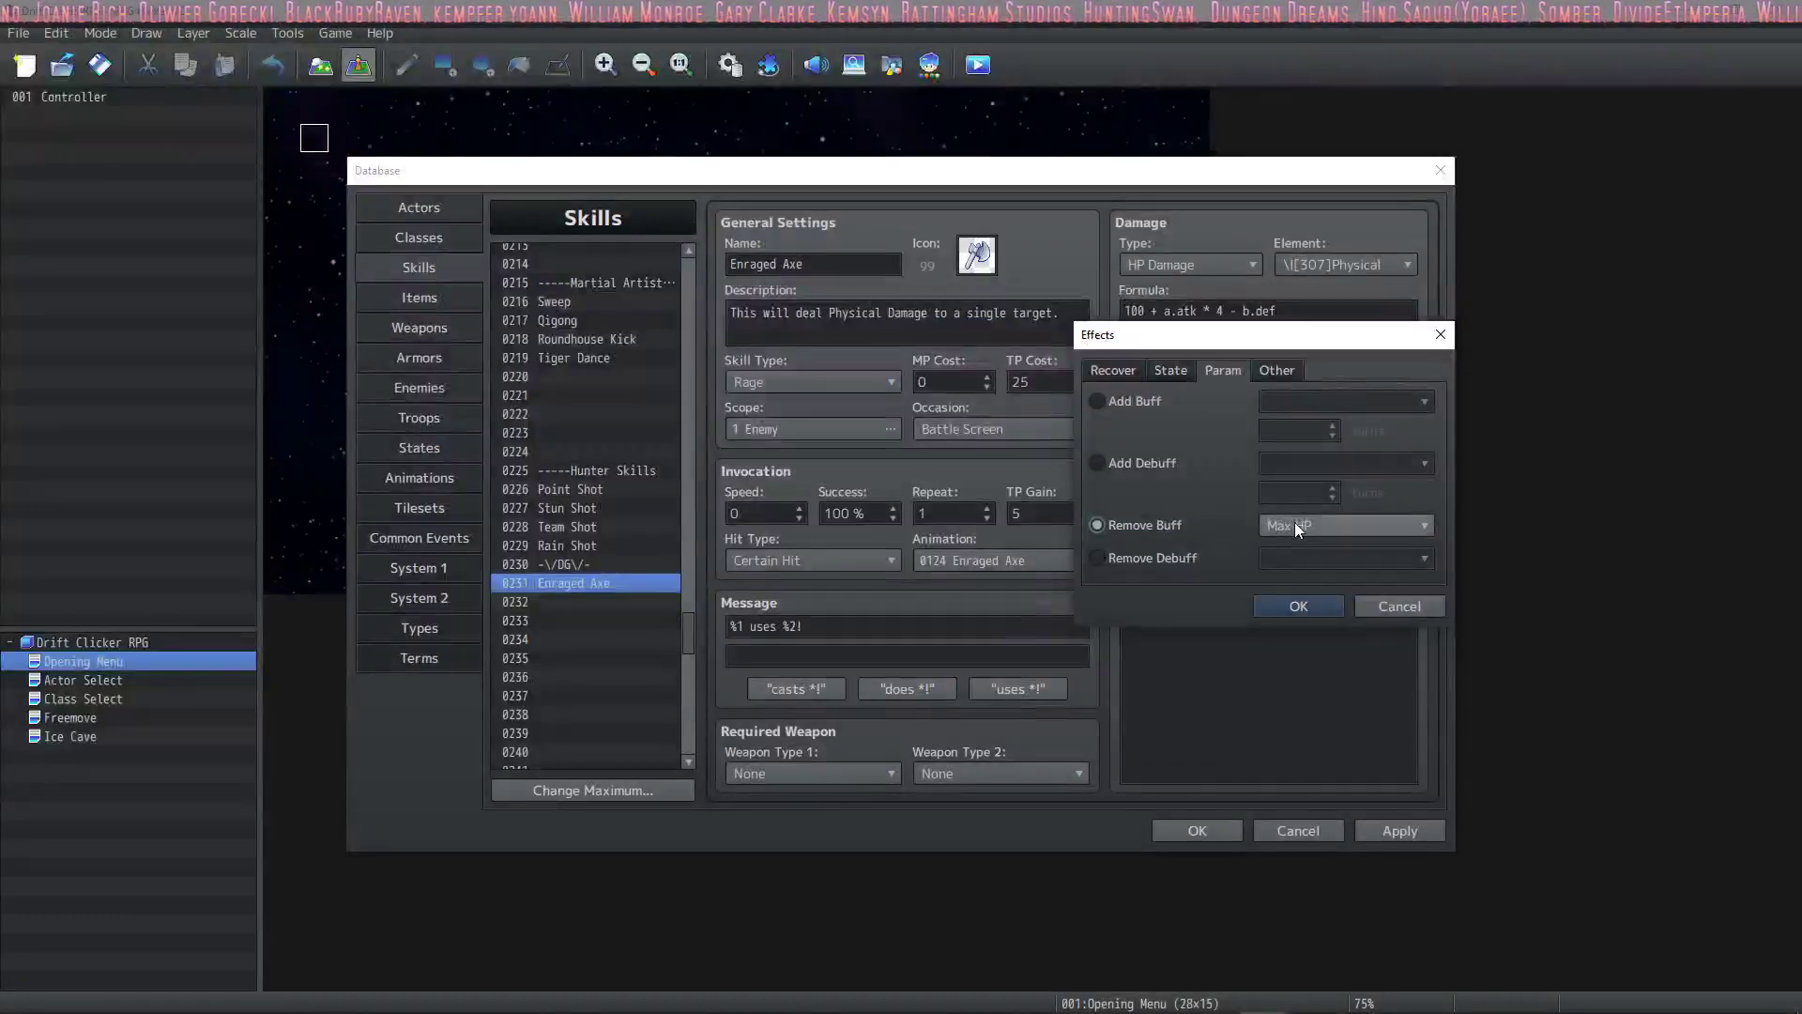
left_click(1147, 466)
left_click(1156, 401)
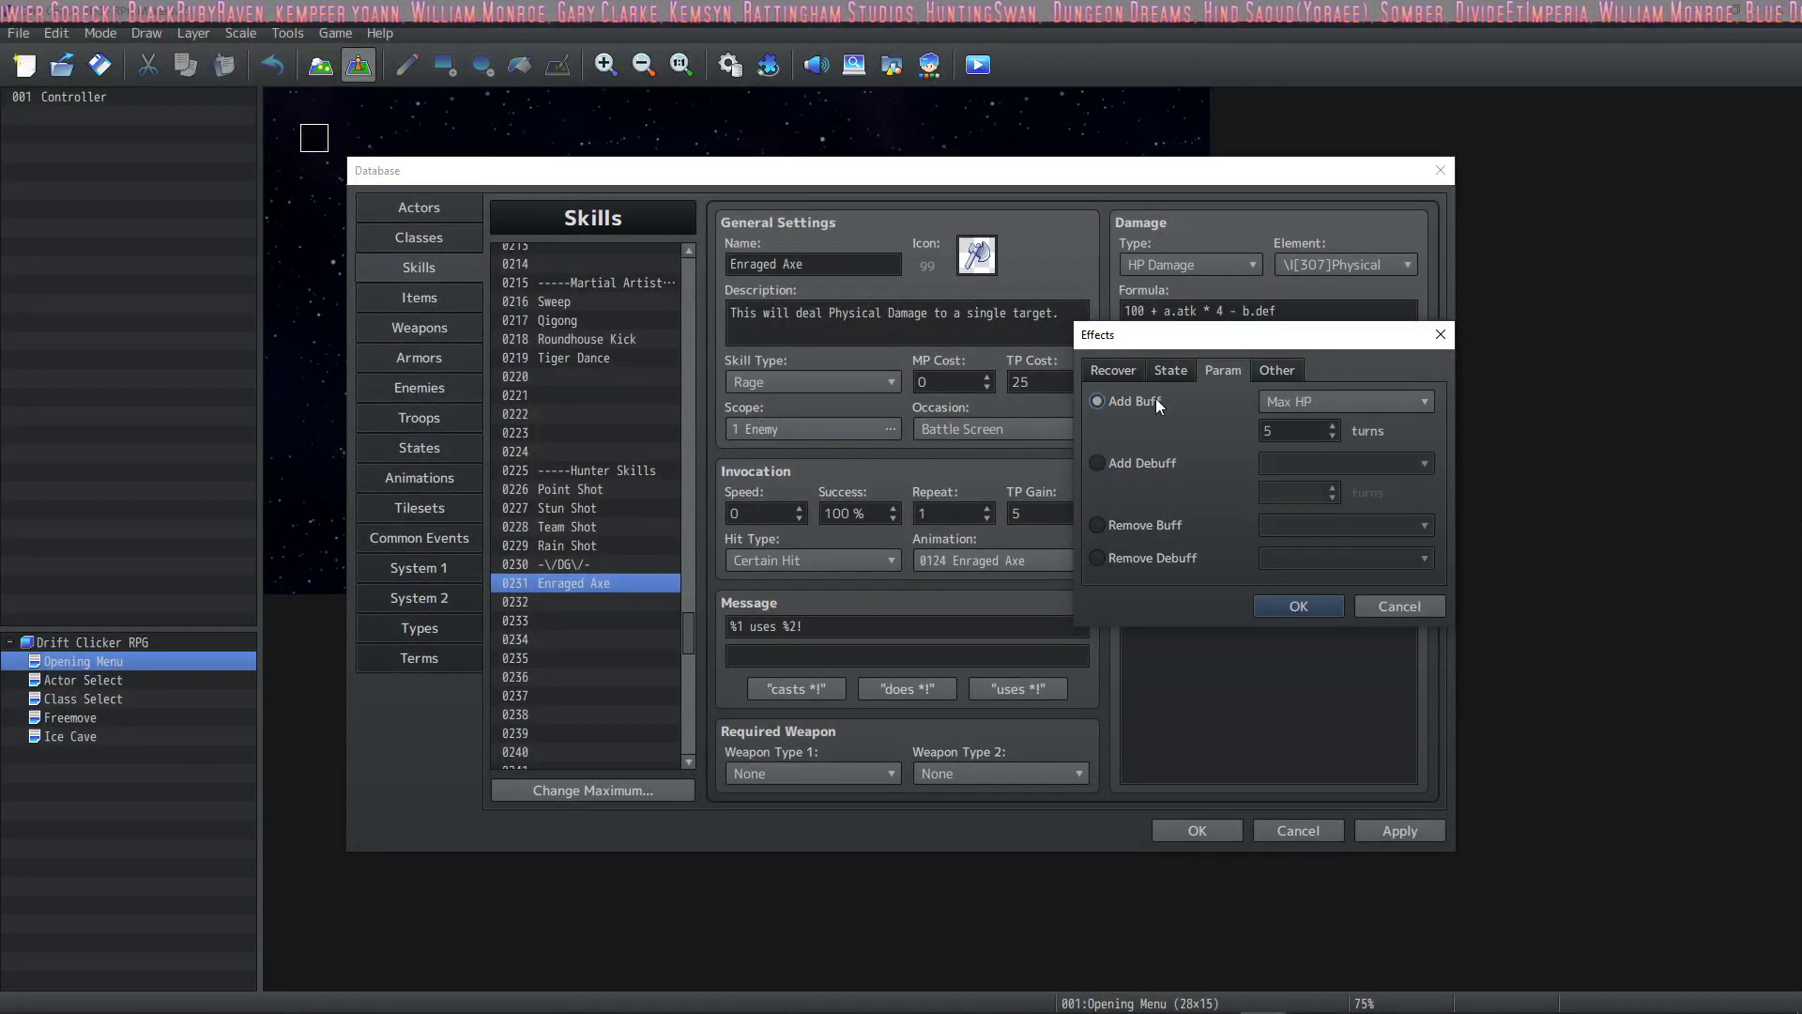
- Try an Add Debuff on Defense, then Remove Buff and finally Remove Debuff on Max HP
left_click(1160, 466)
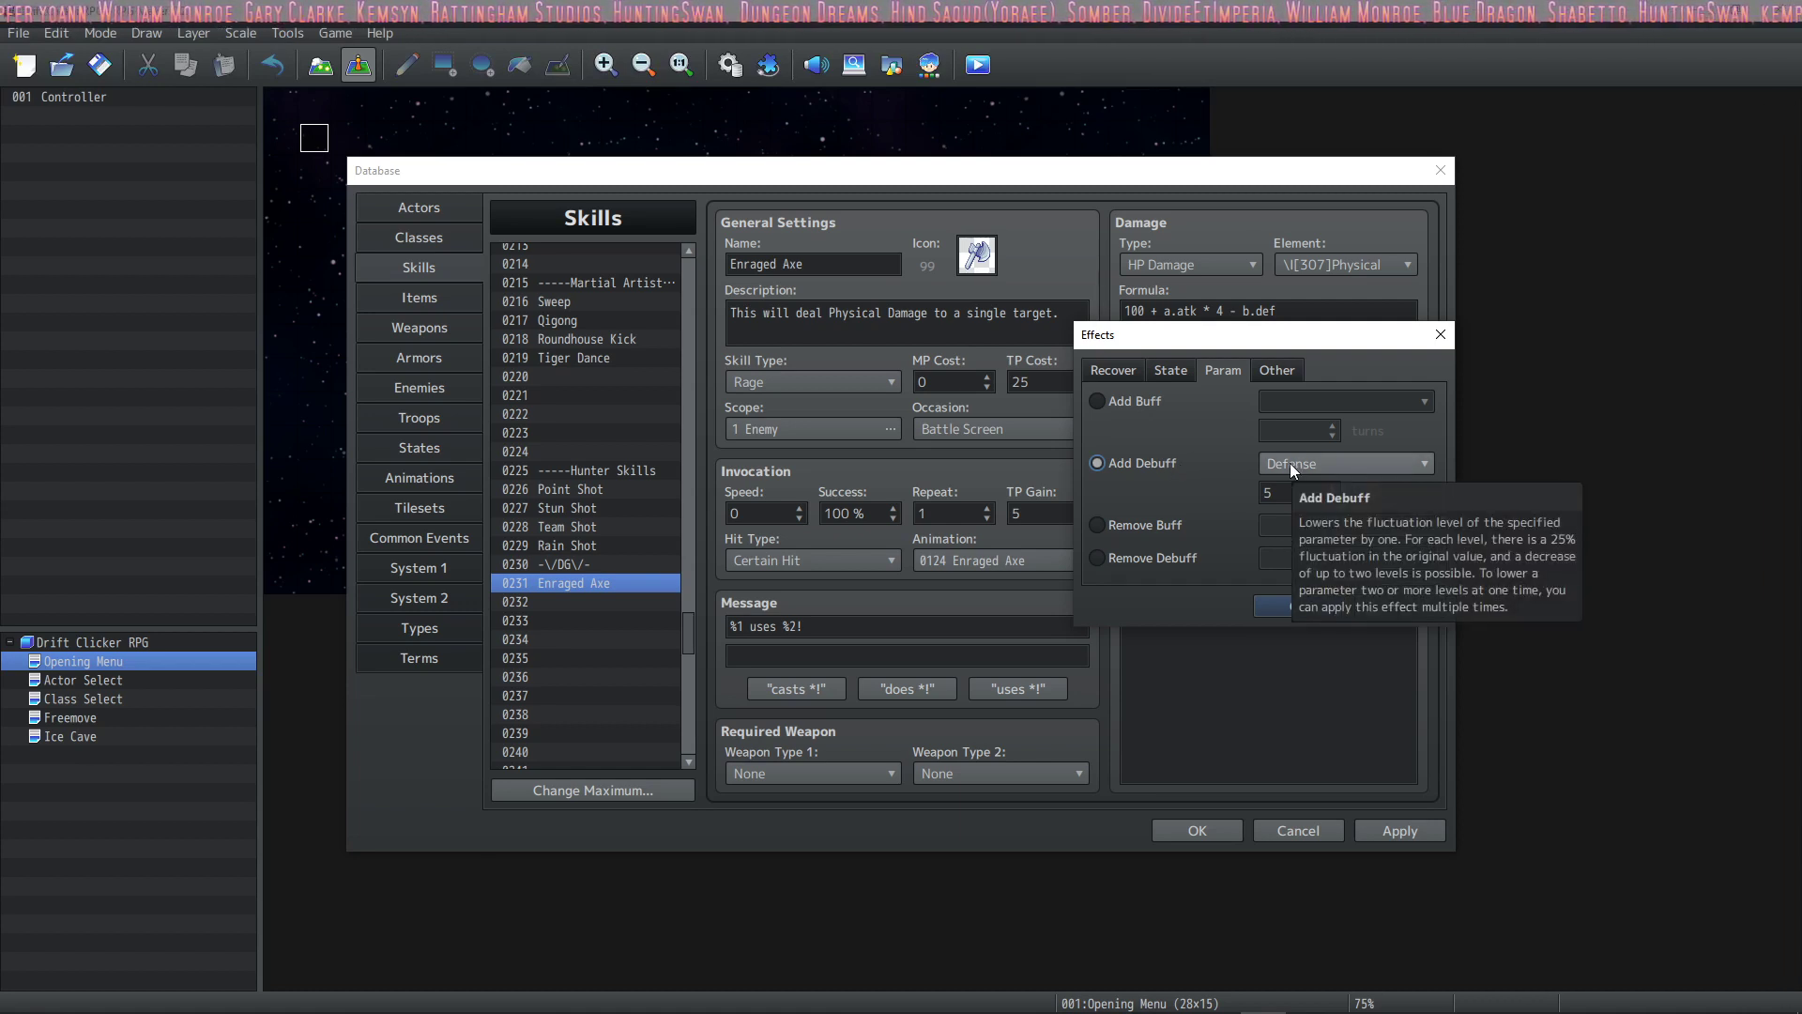
left_click(1145, 408)
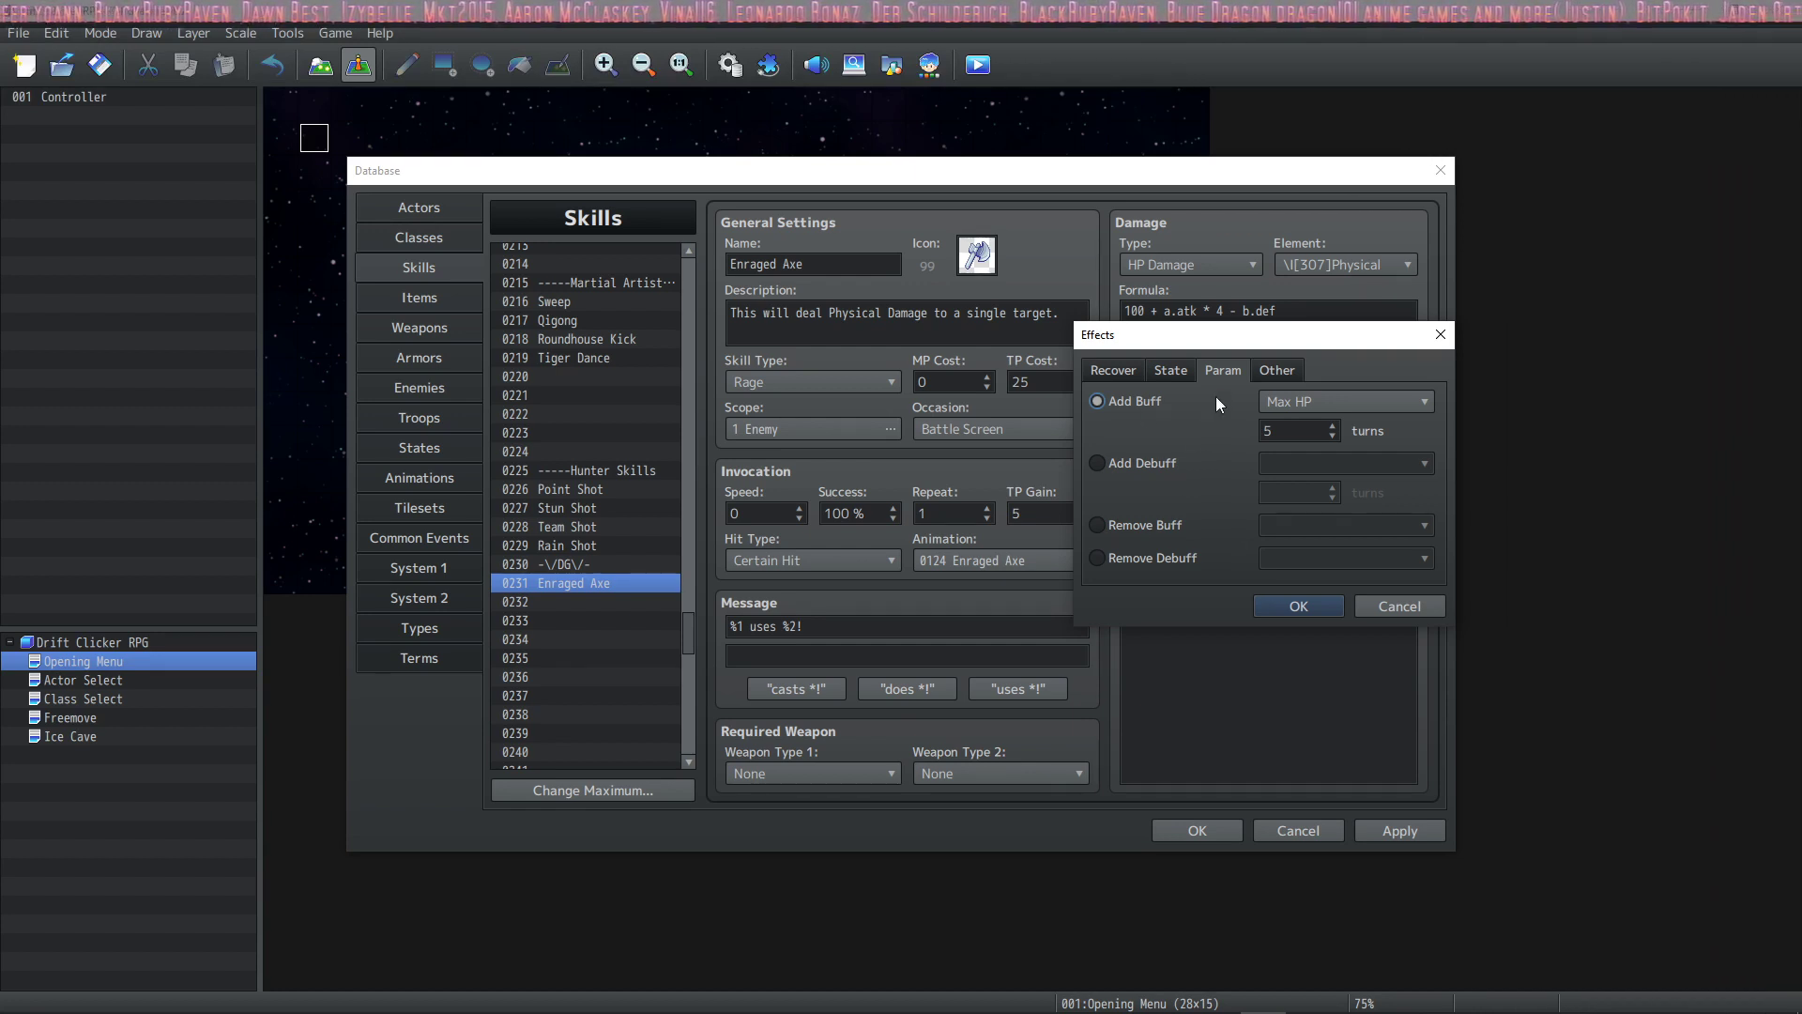
left_click(1099, 525)
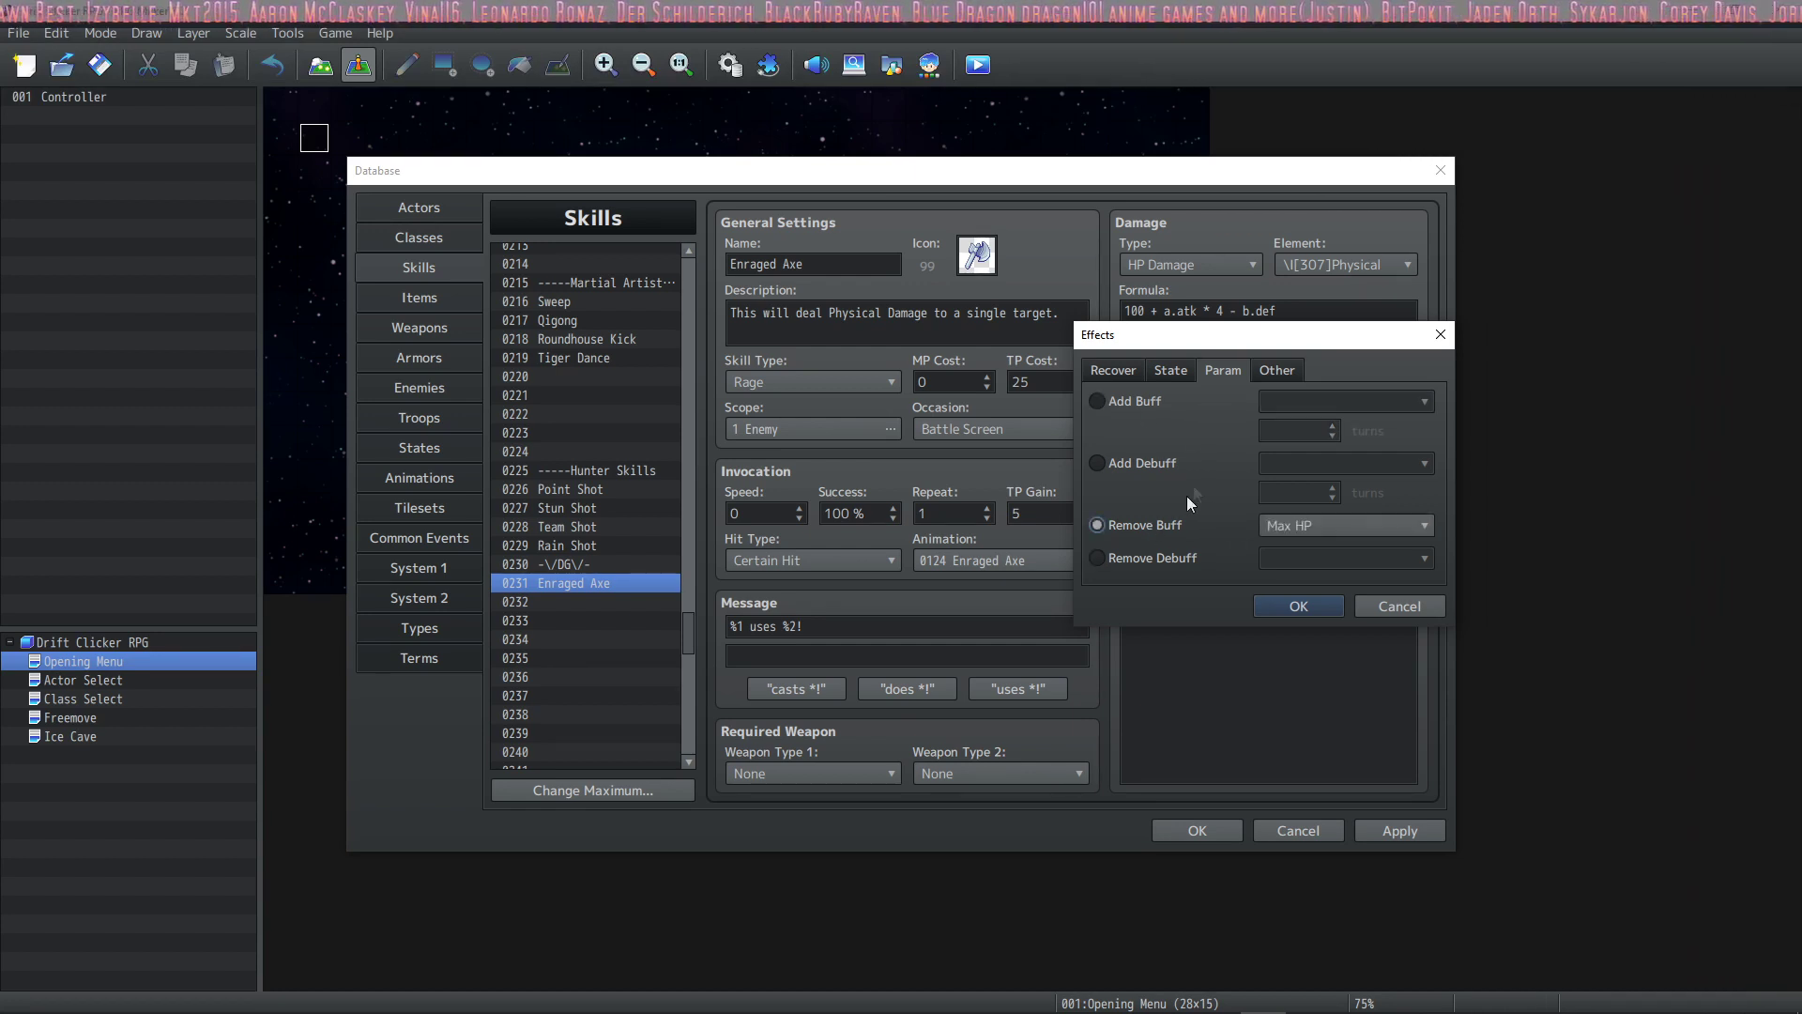
left_click(1276, 522)
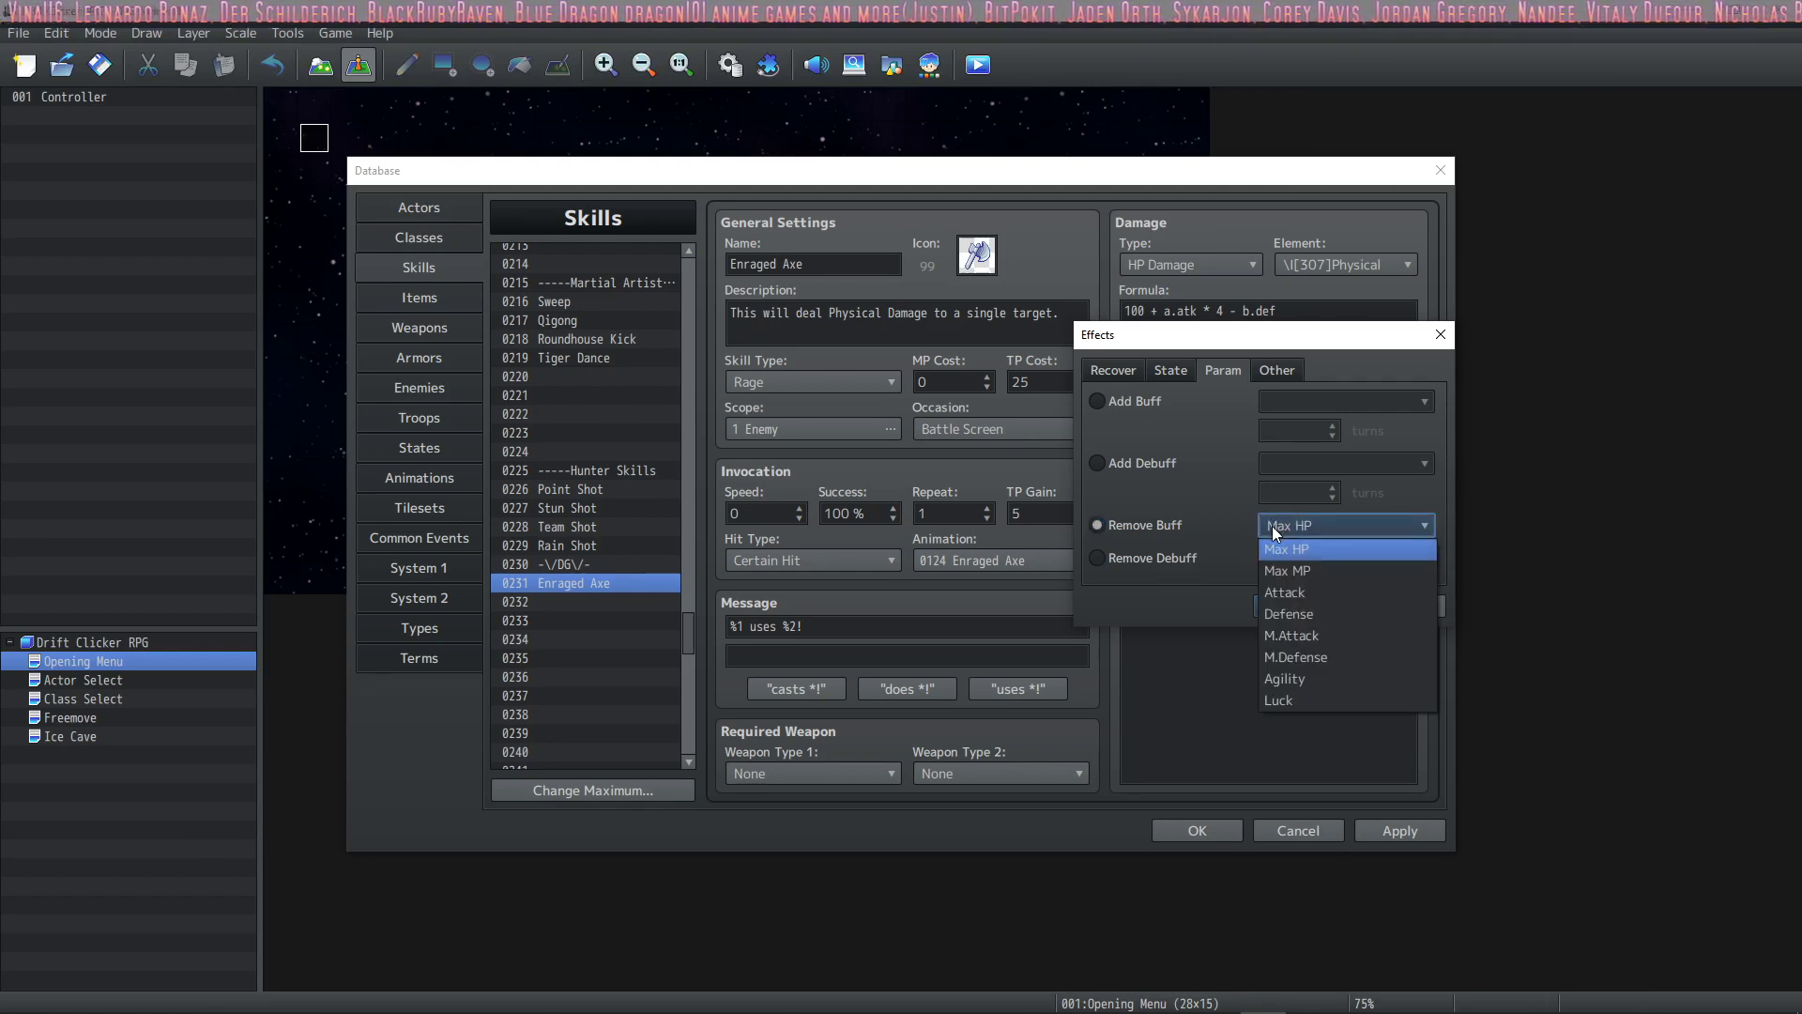
left_click(1216, 516)
left_click(1146, 563)
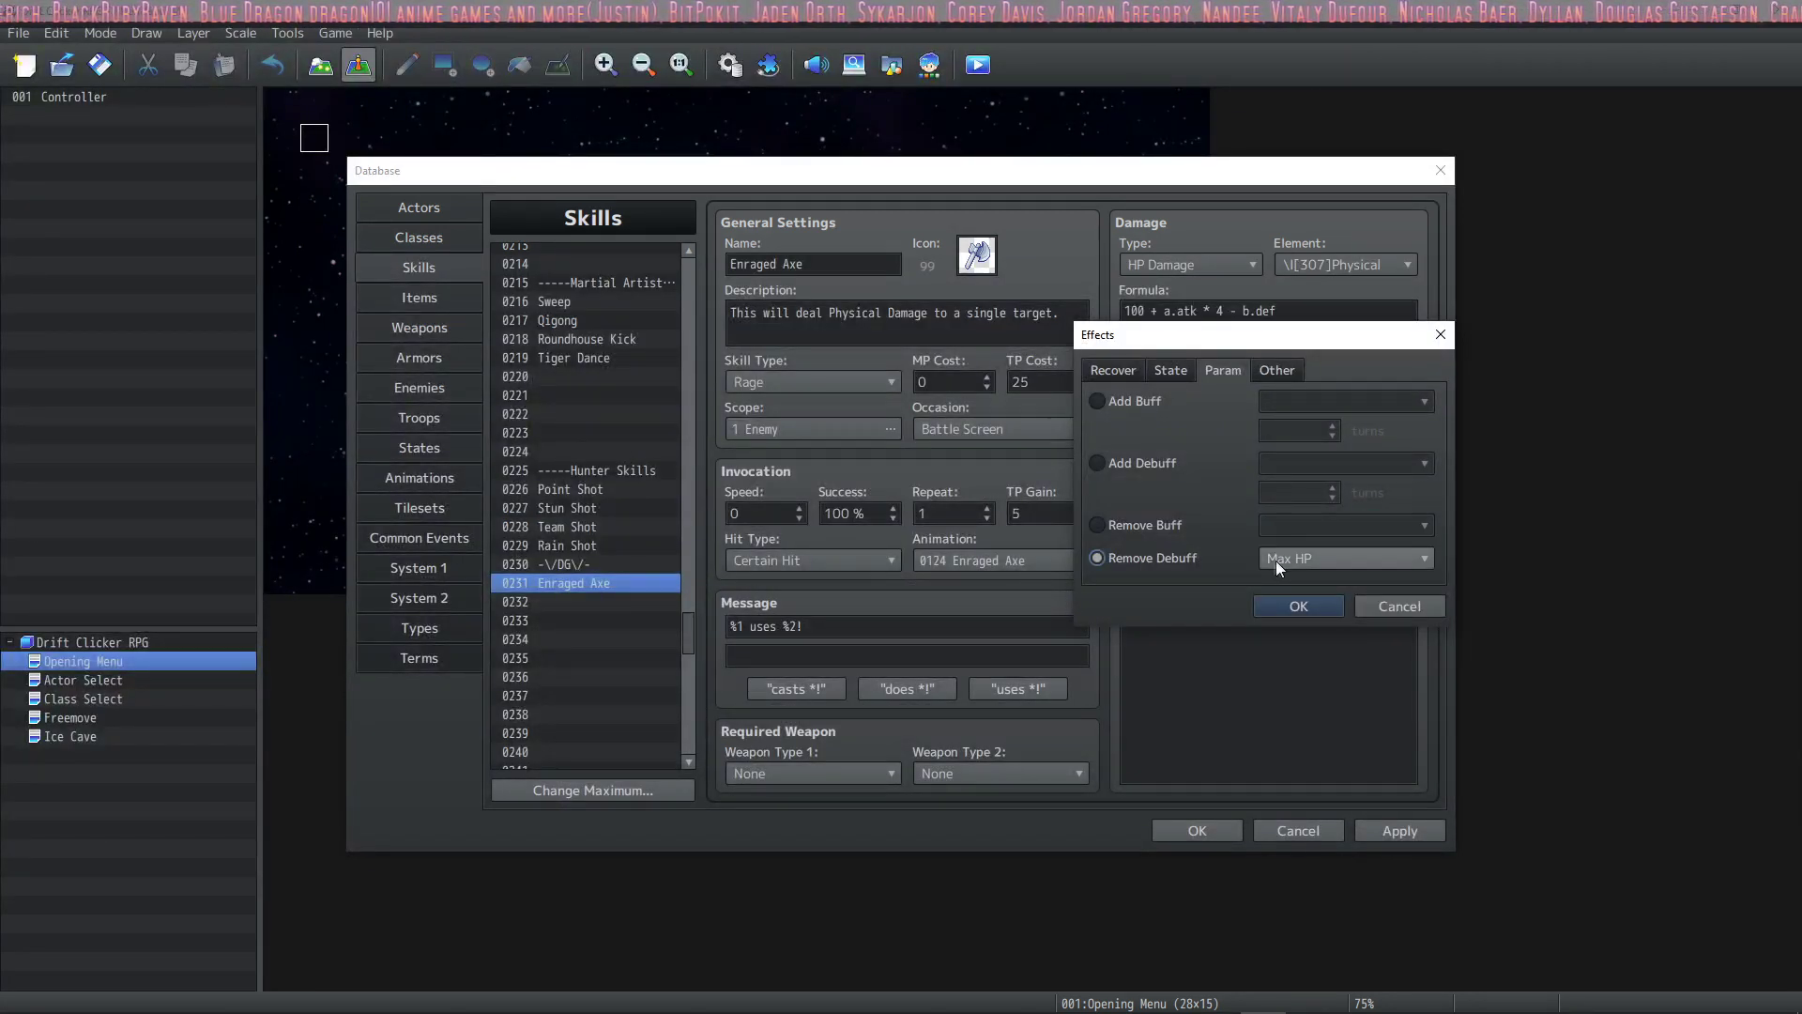
- Start another effect on the Other tab and try Special Effect Escape
key("Escape")
double_click(1148, 526)
left_click(1246, 563)
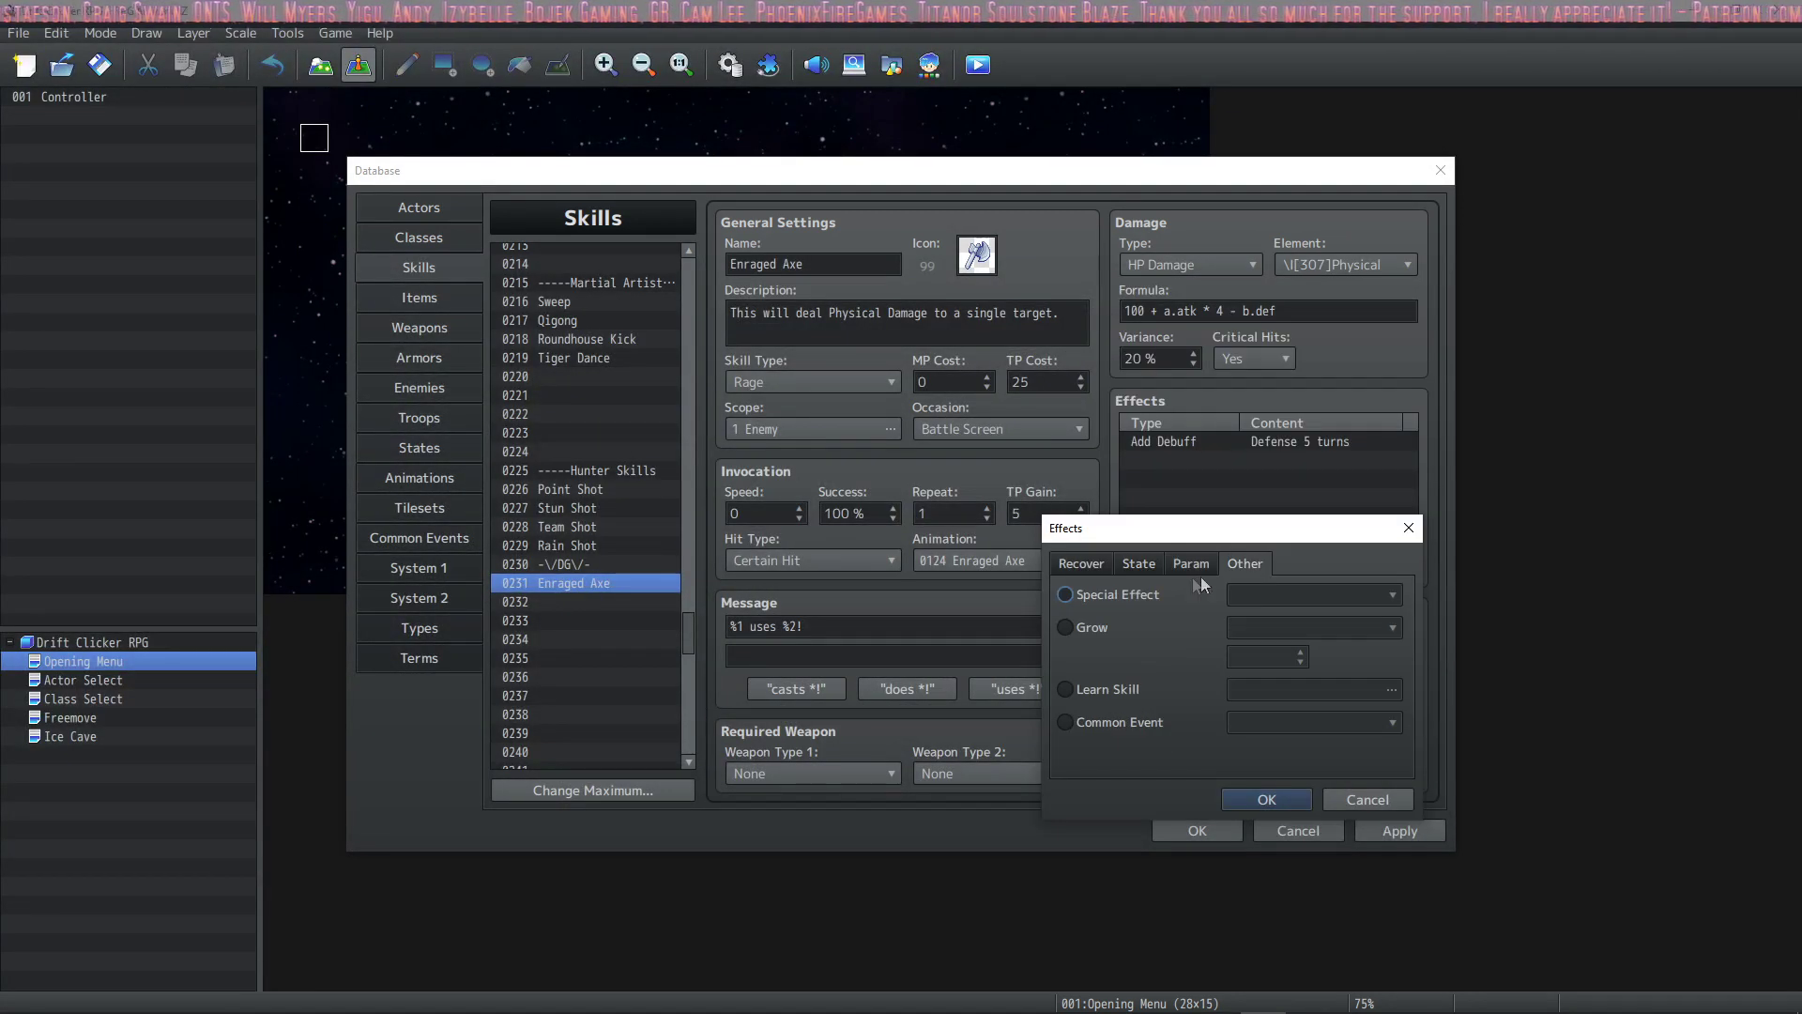
left_click(1141, 599)
left_click(1360, 606)
left_click(1262, 613)
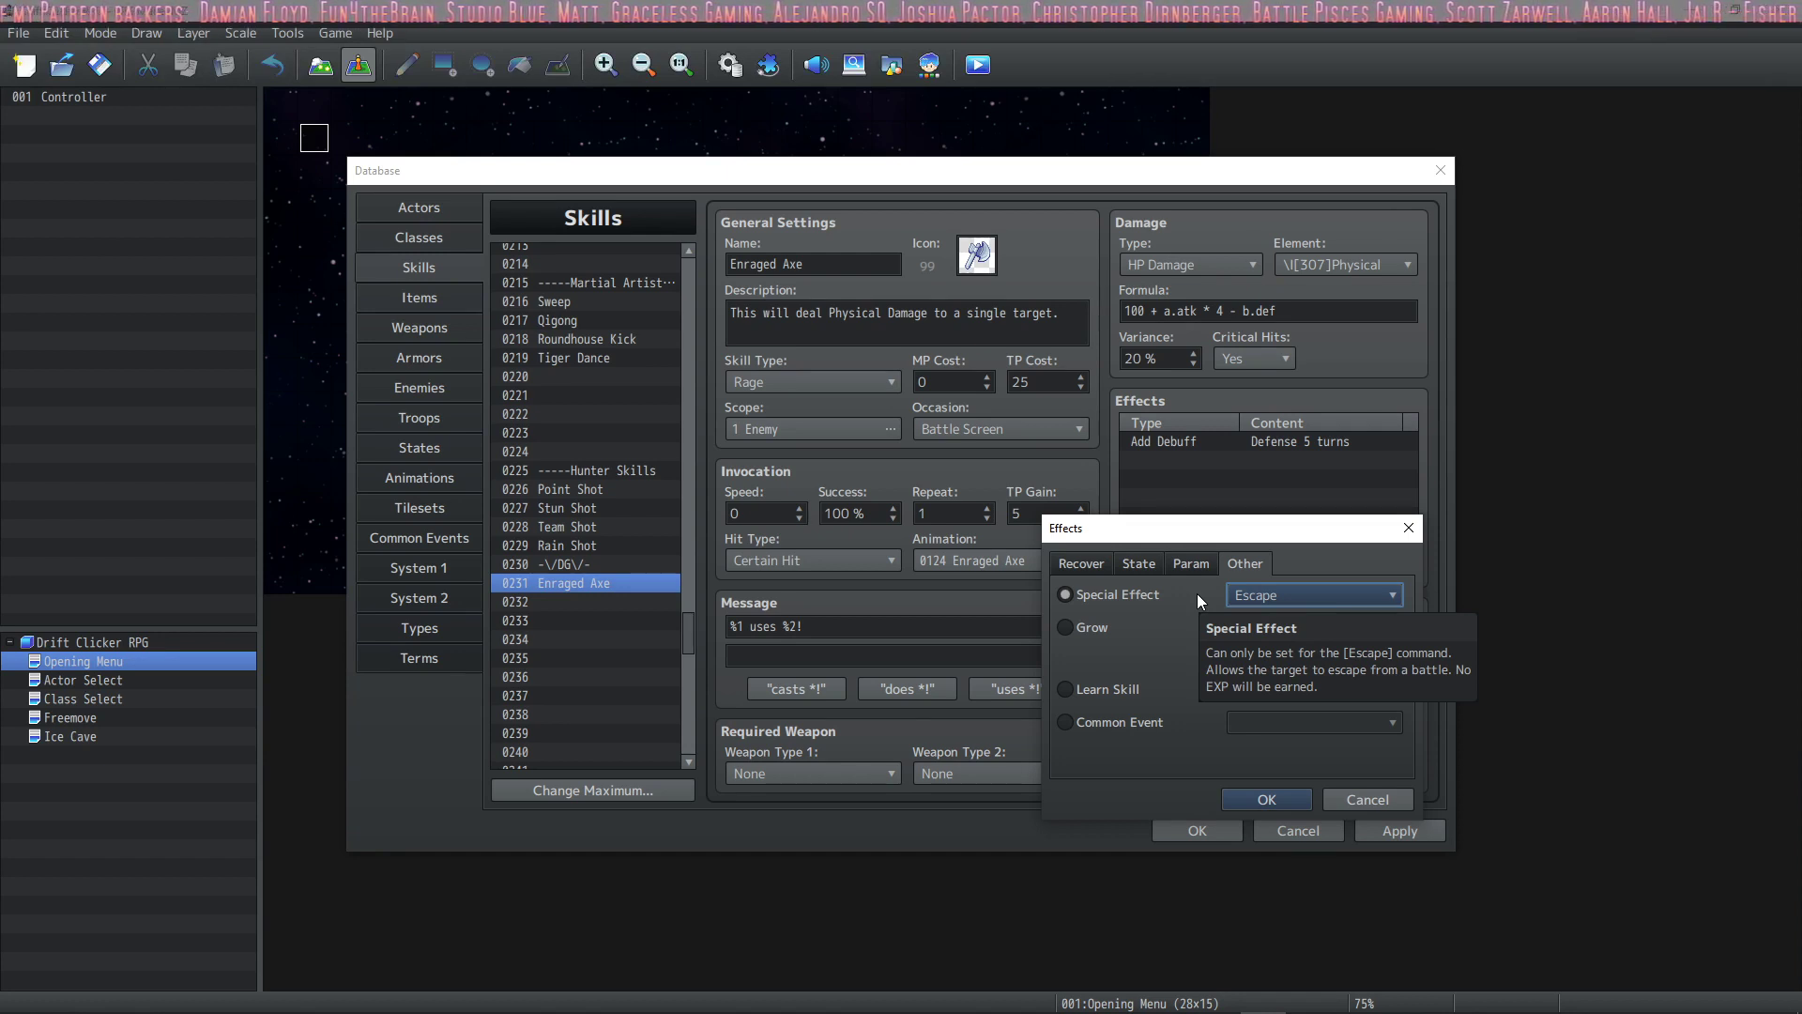
- Try Grow Max HP by 10, then choose Learn Skill and bring up its skill list
left_click(1066, 627)
left_click(1256, 635)
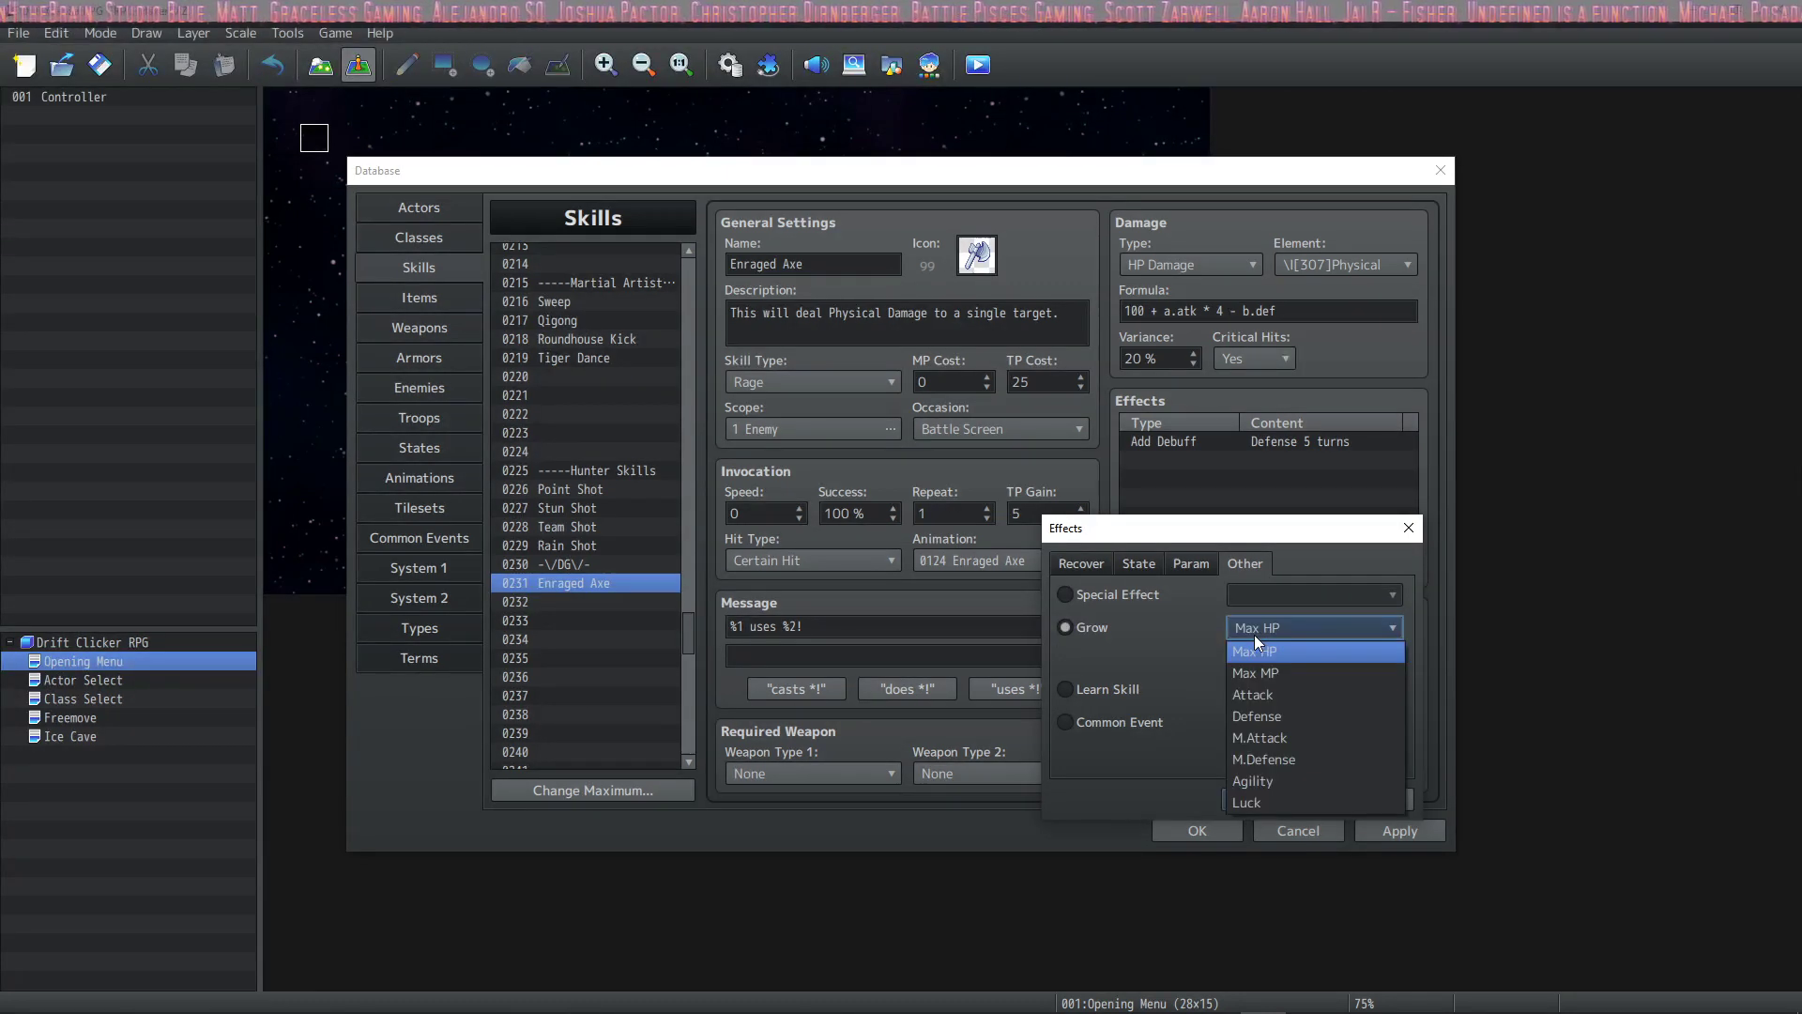
left_click(1254, 635)
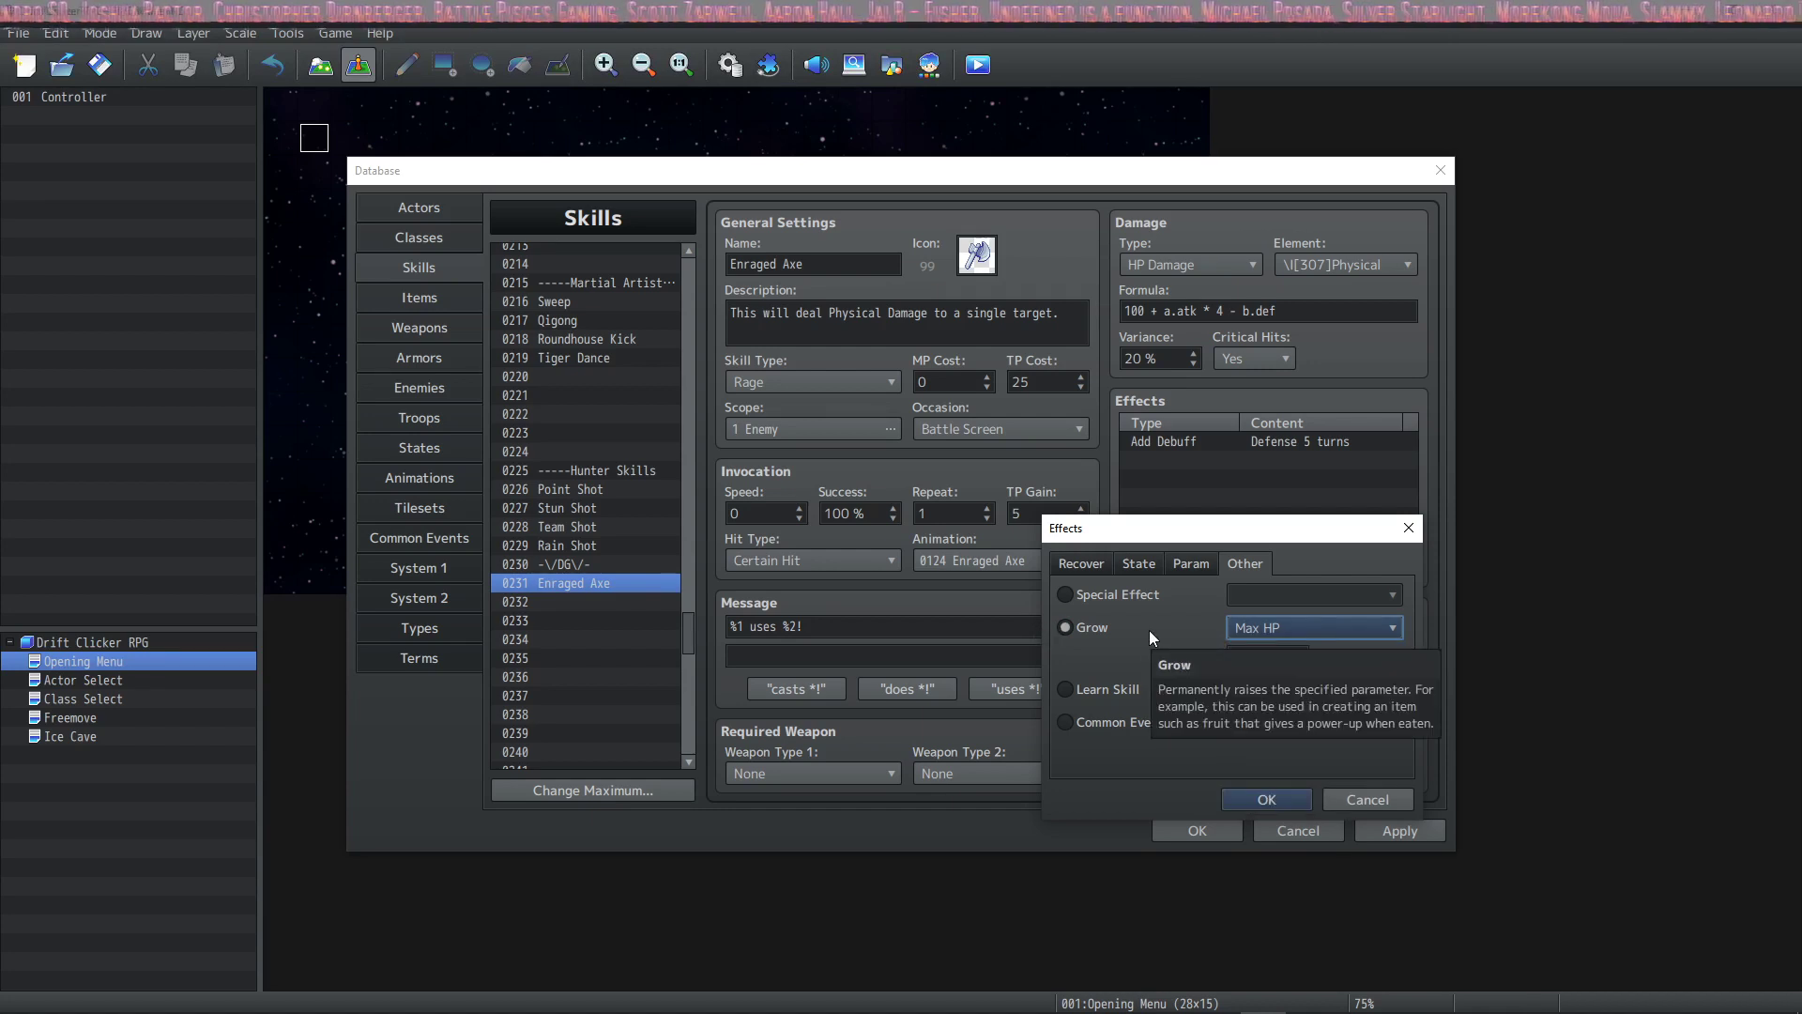
left_click(1287, 629)
left_click(1288, 629)
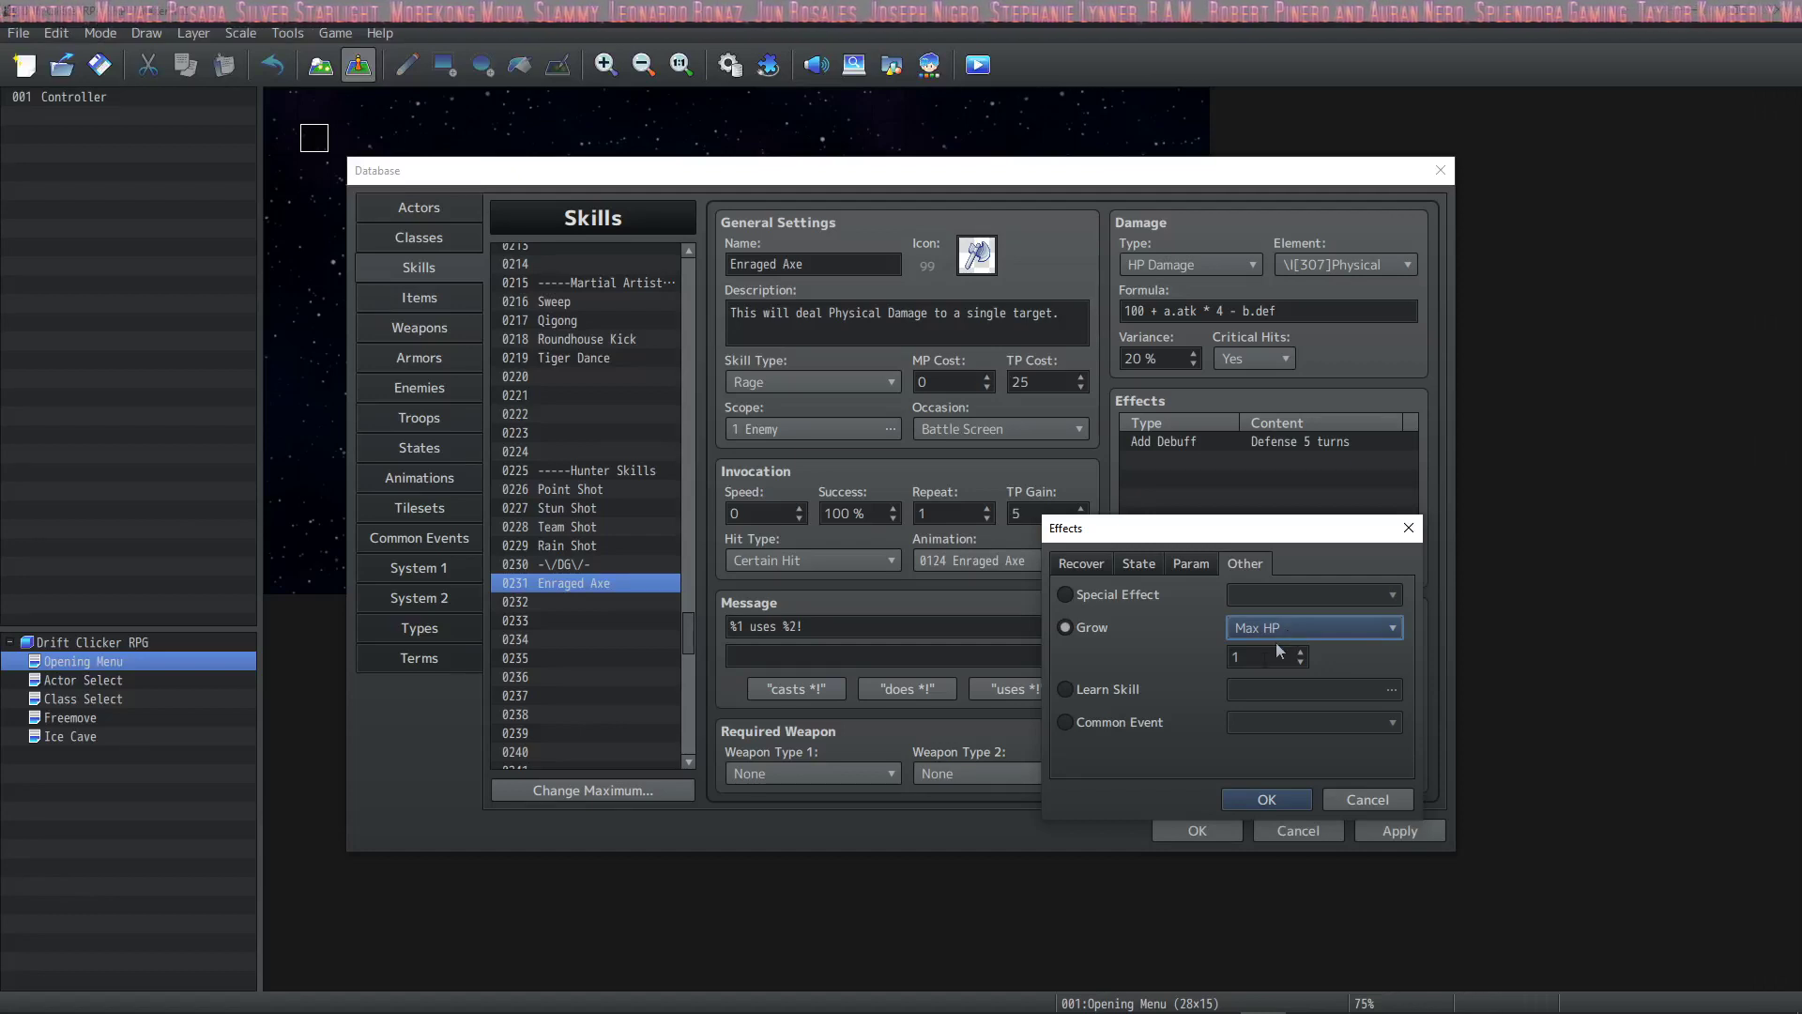
double_click(1258, 660)
type("10")
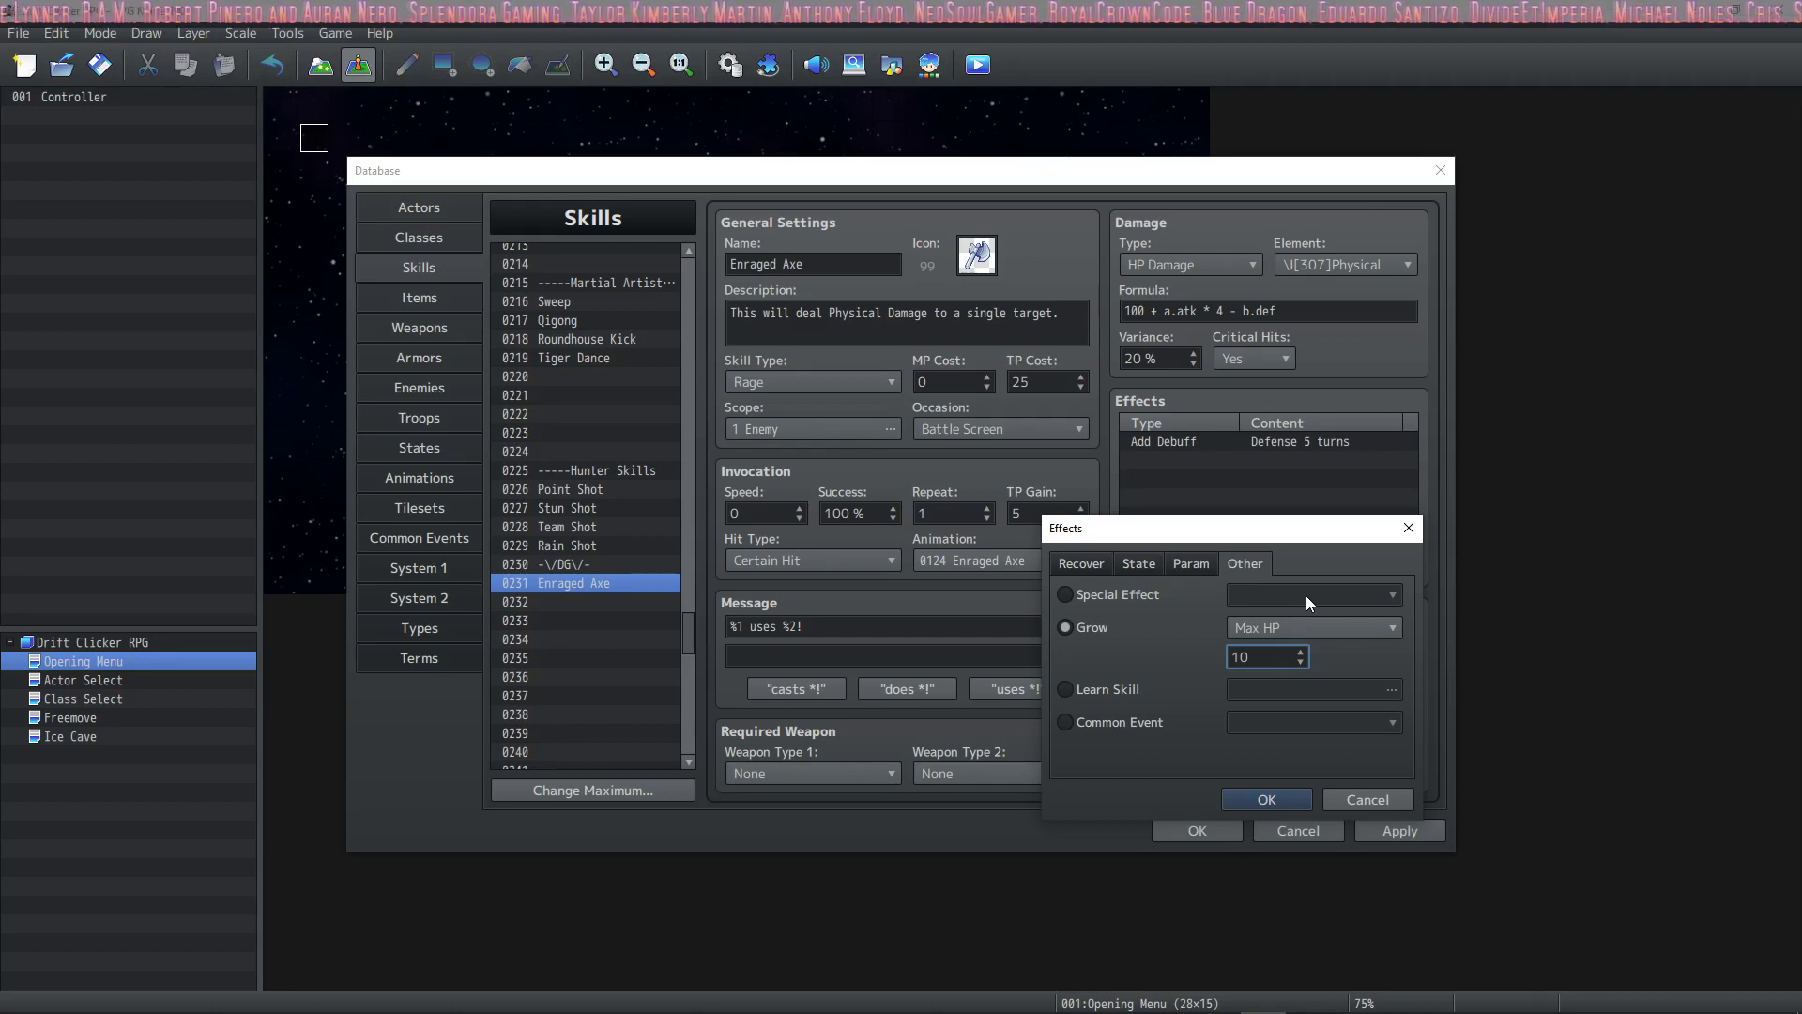
left_click(1279, 688)
left_click(1278, 687)
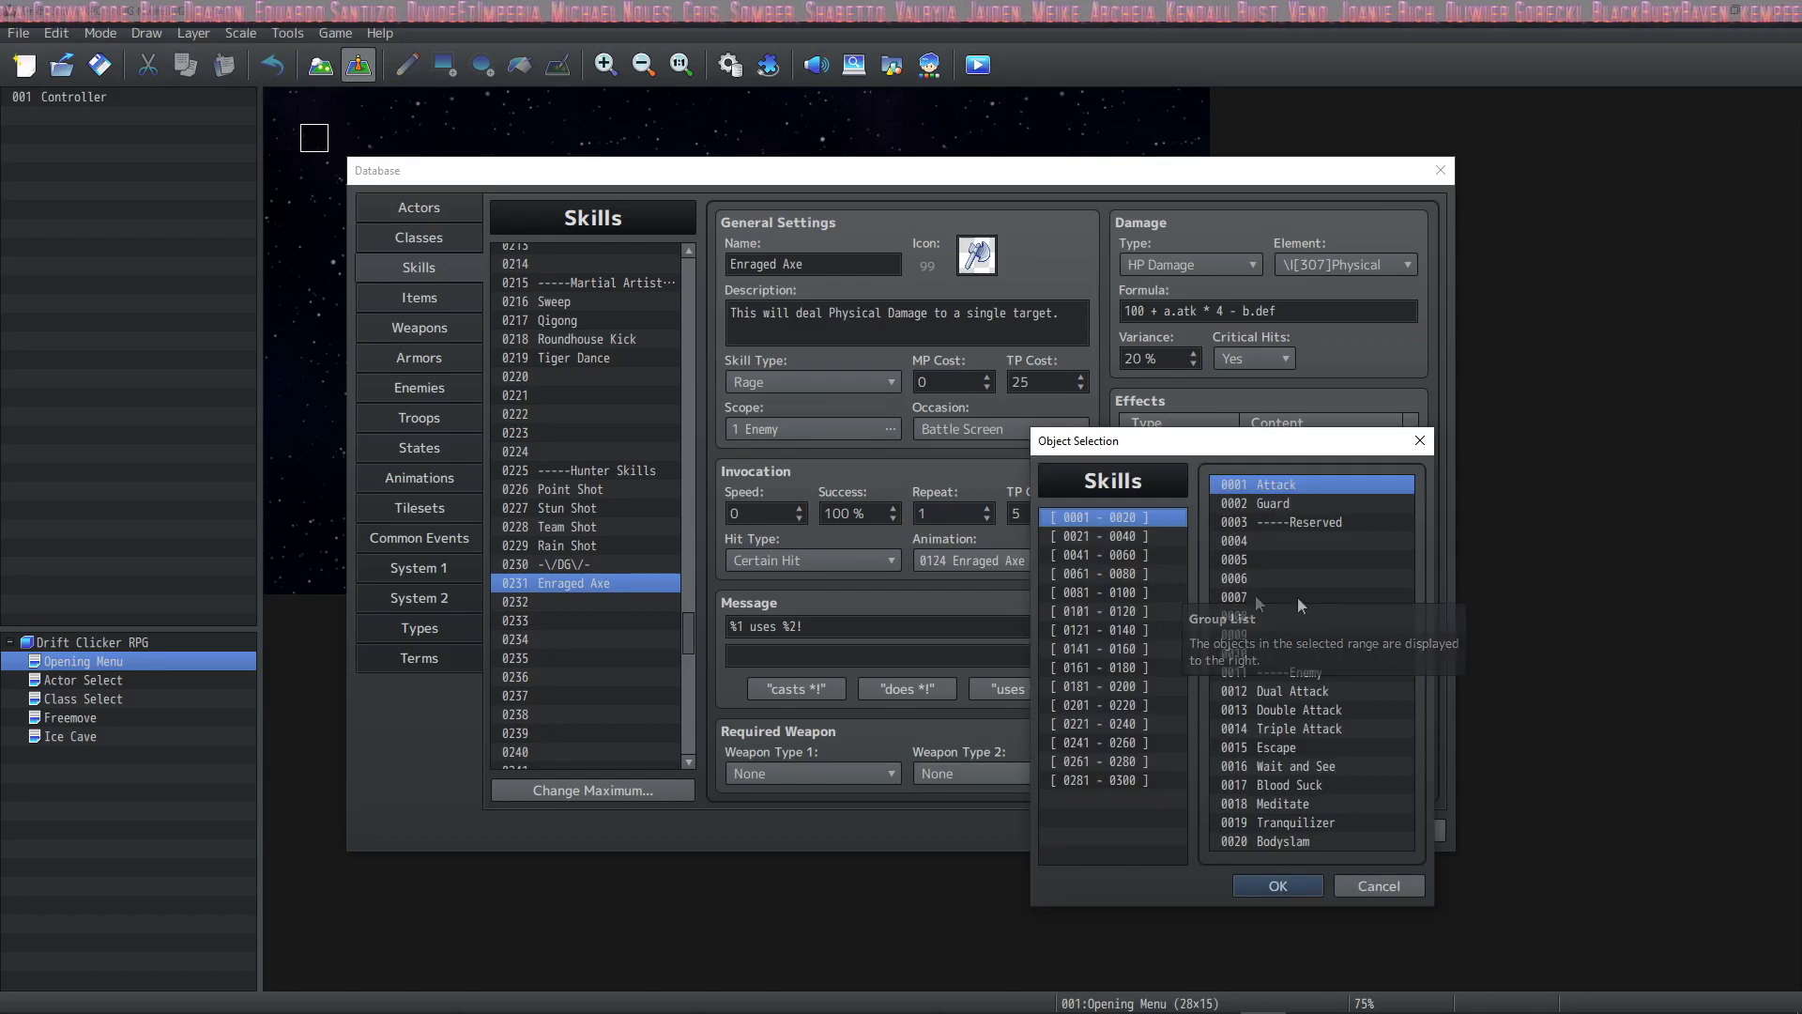
- Pick Super Ragey Axe (0232) as the taught skill, then close the editor without applying
left_click(1379, 886)
left_click(1103, 722)
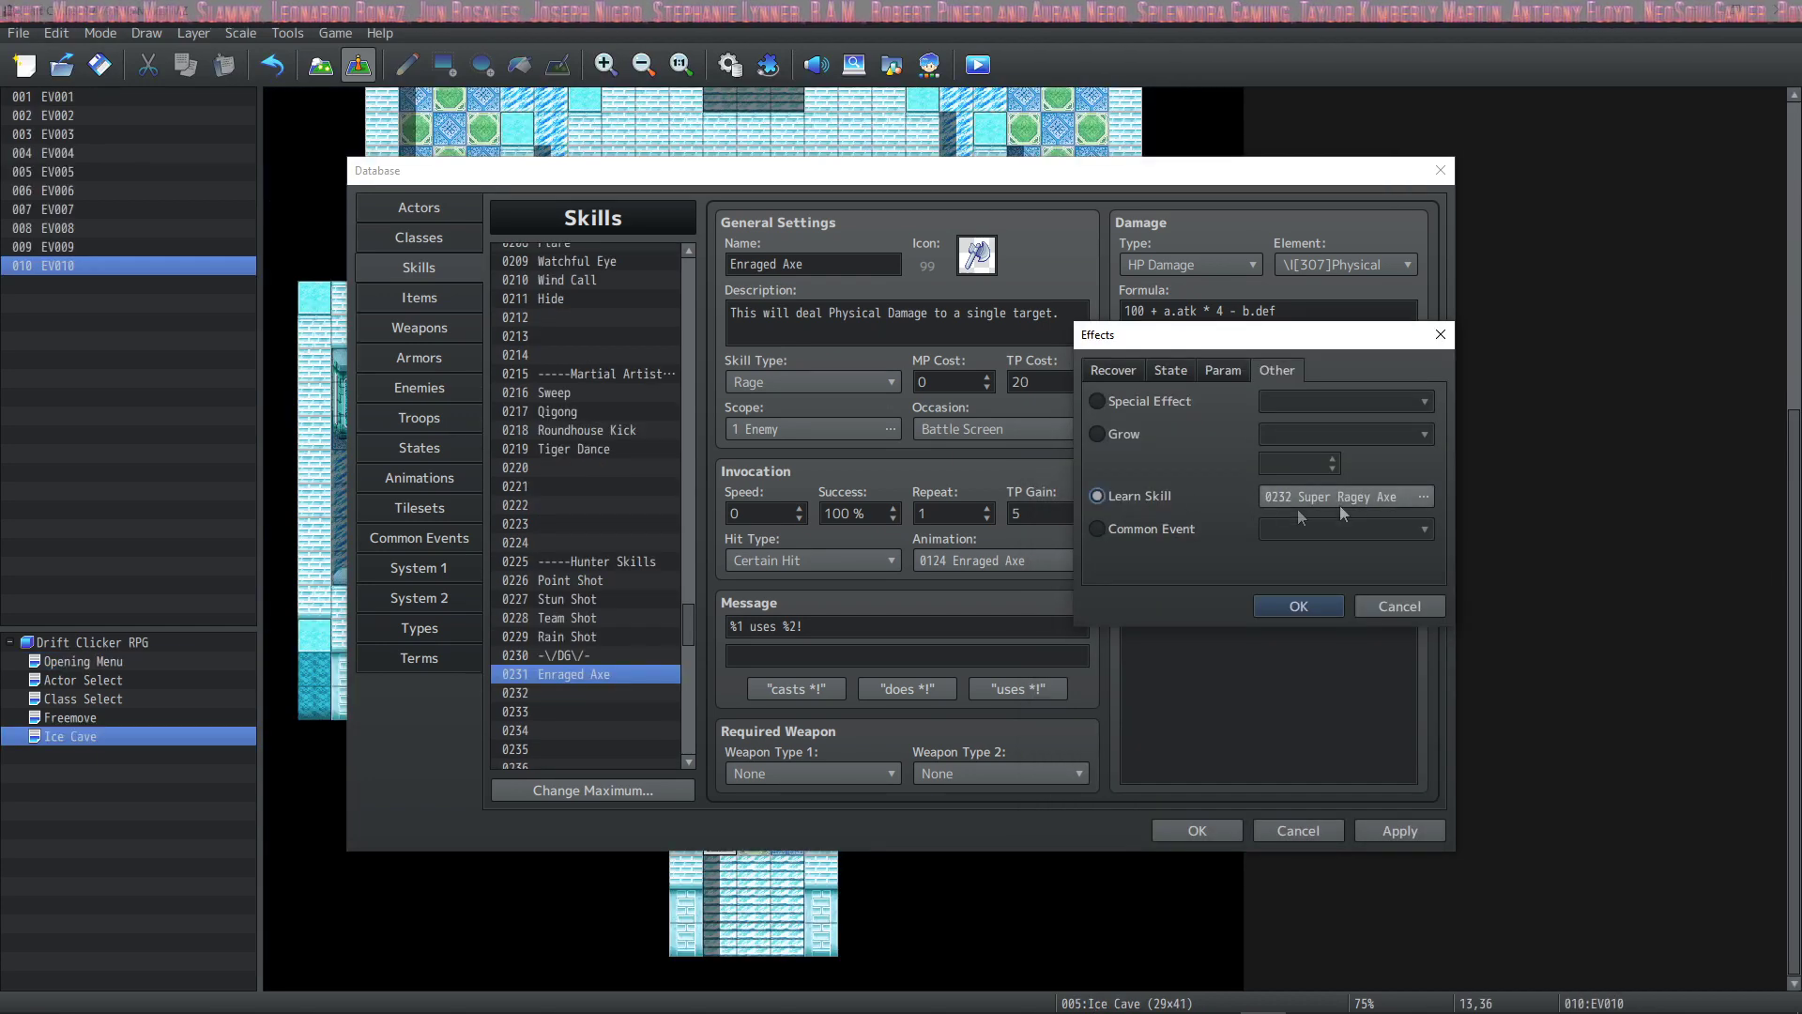
double_click(1360, 498)
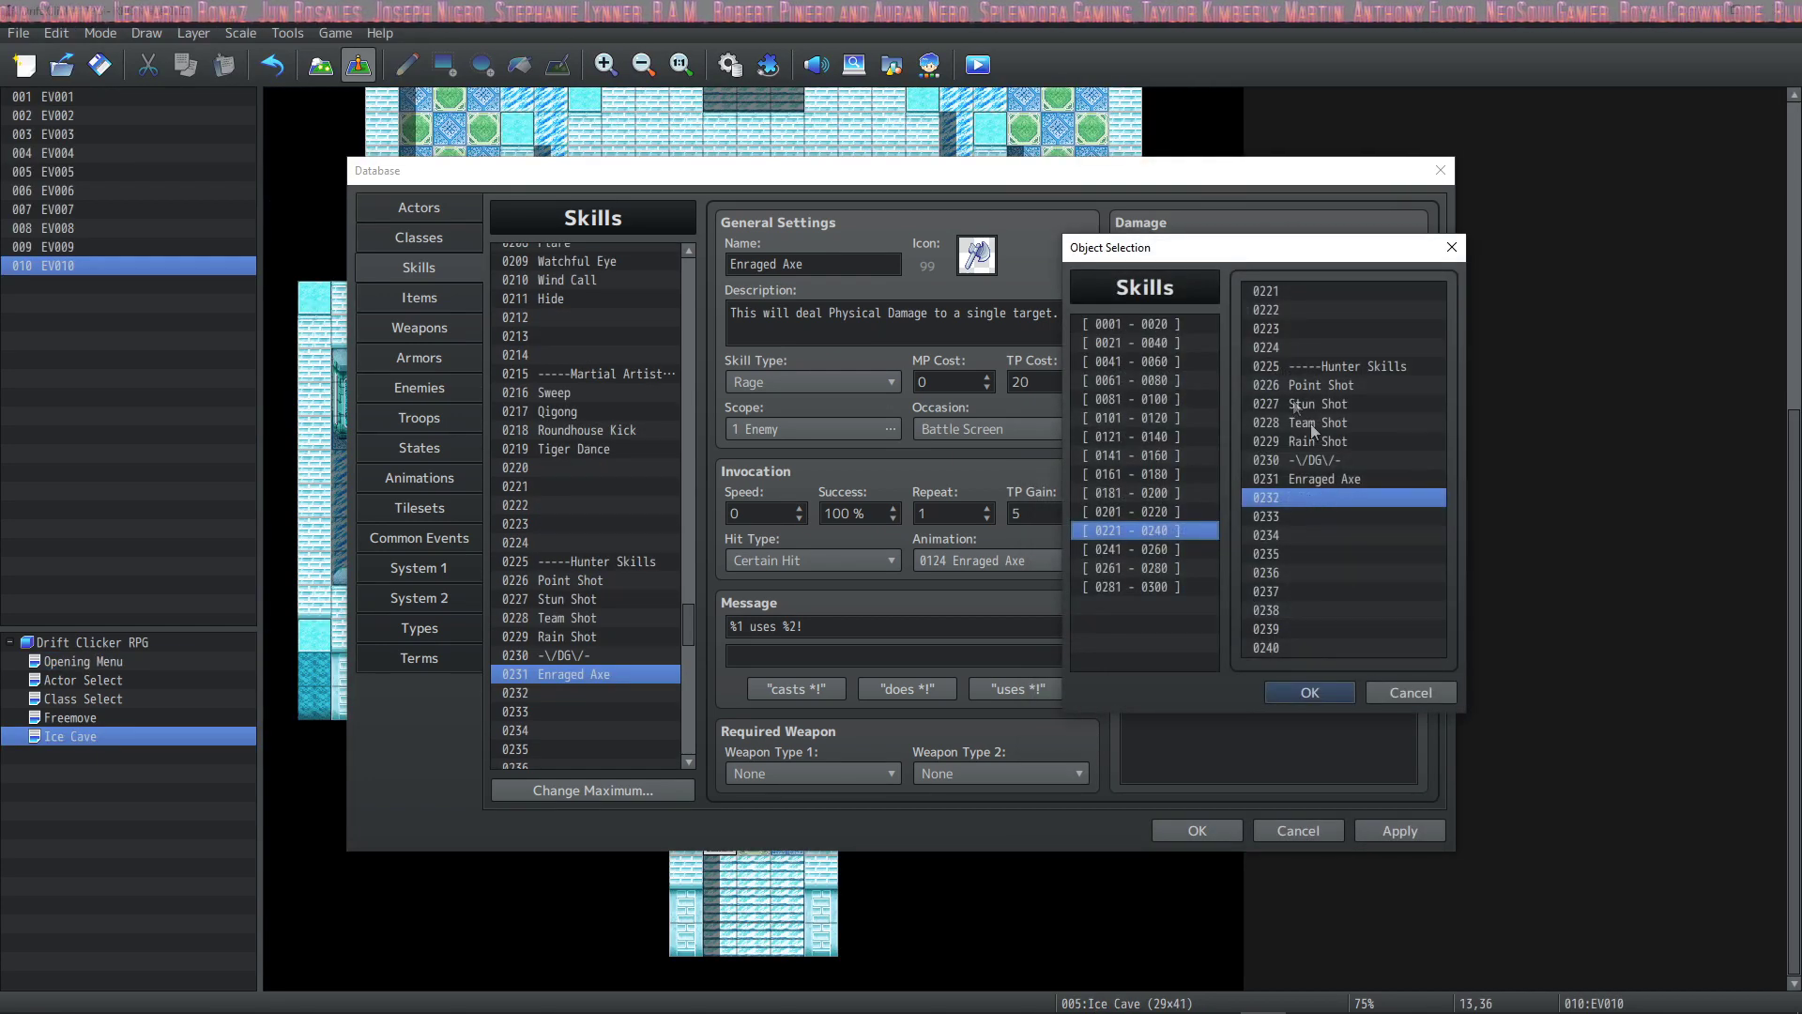
key("Return")
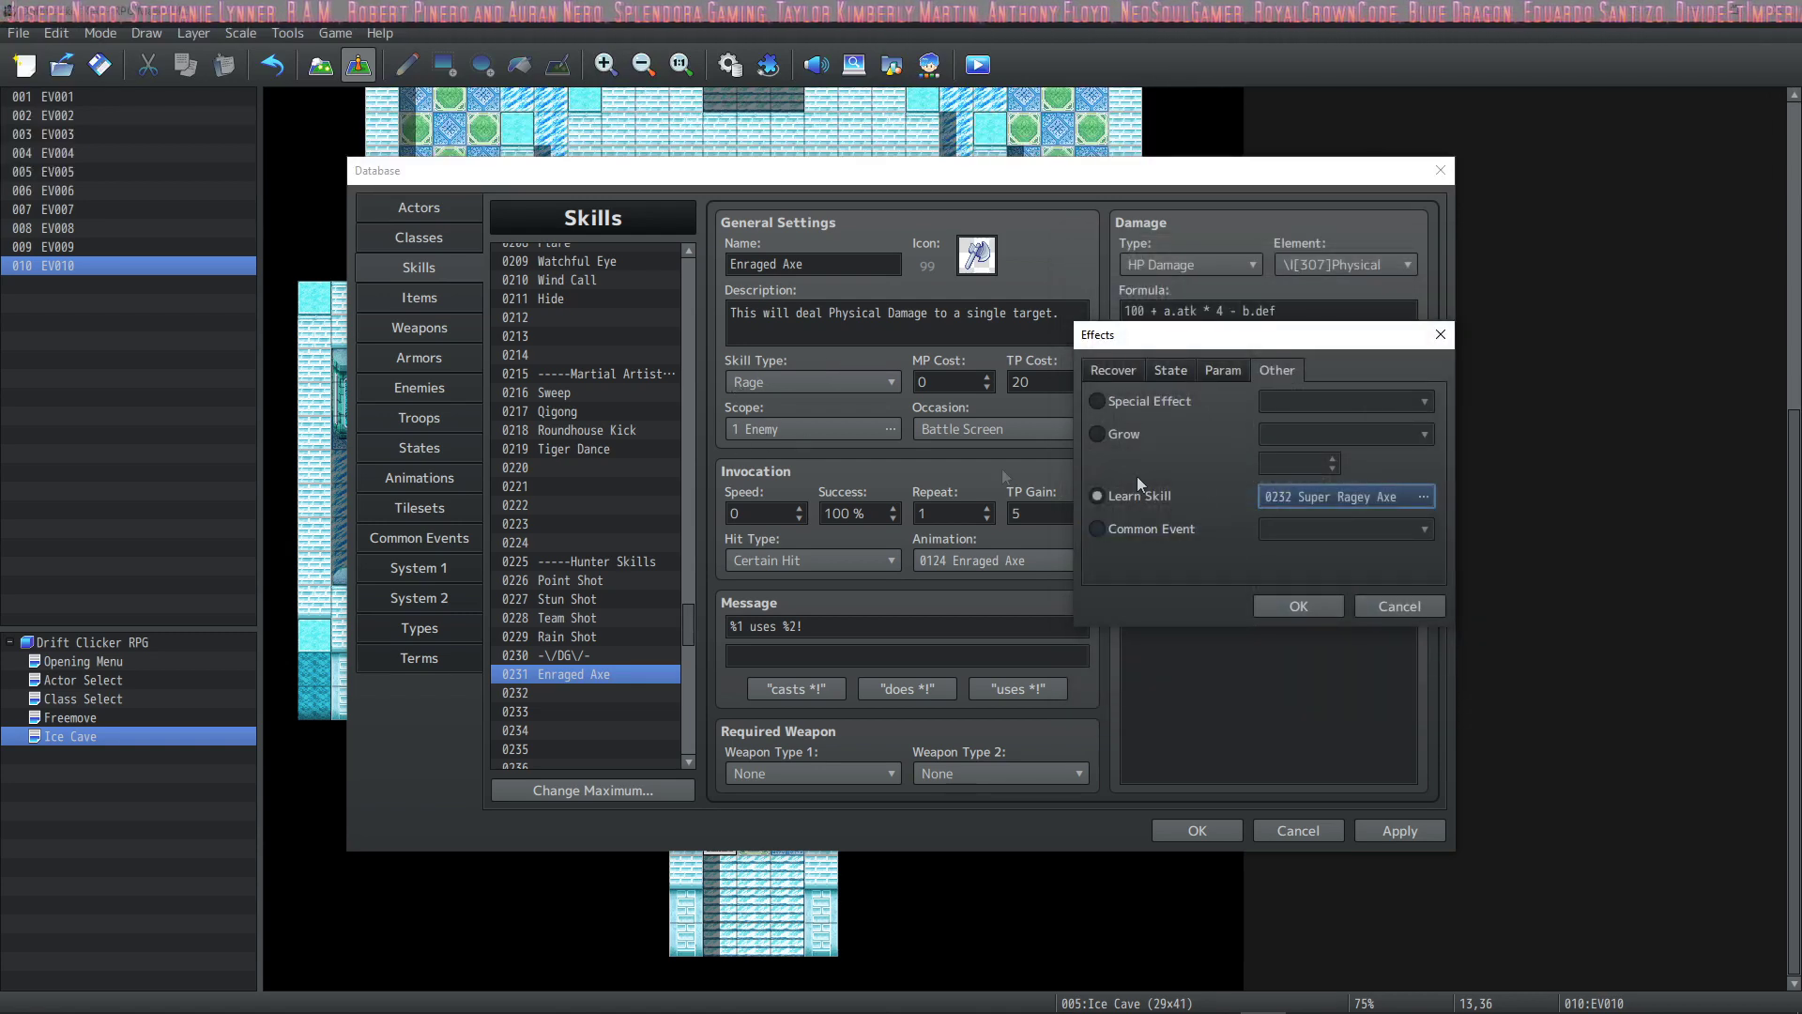
left_click(1390, 608)
- Set the effect to Common Event 0002, apply the changes, and select common event 0002
double_click(1256, 439)
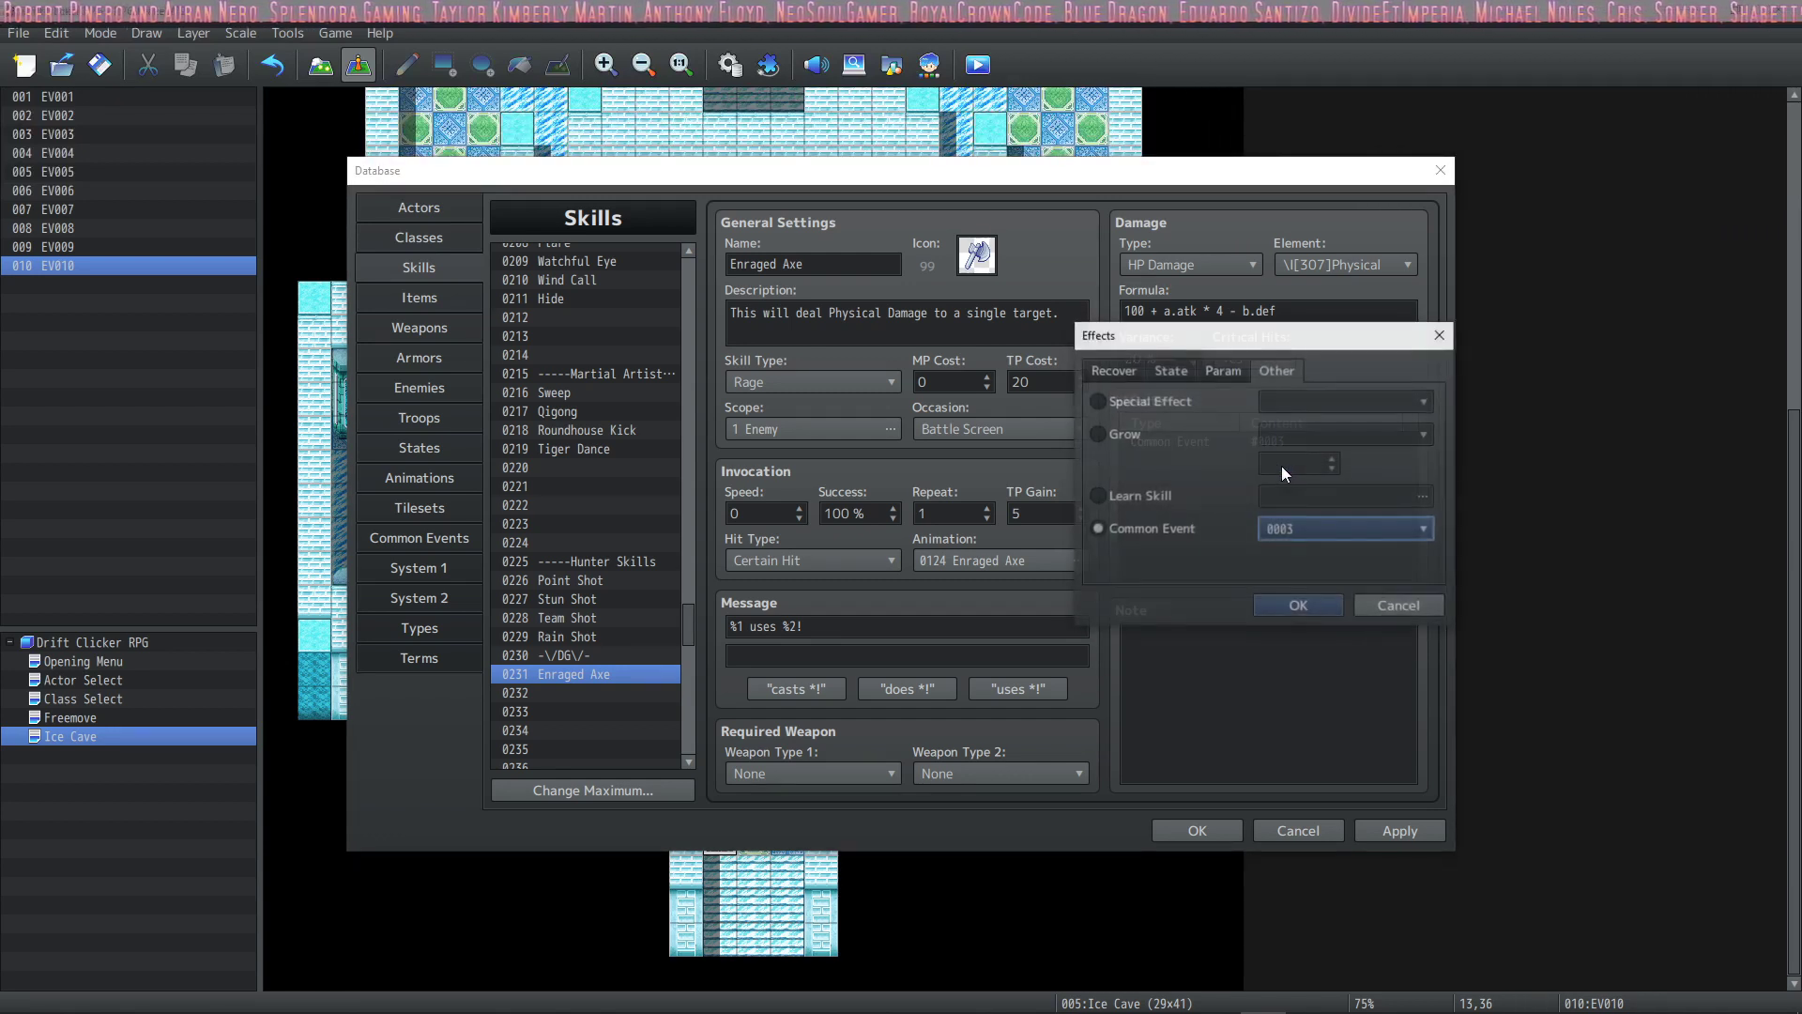
left_click(1096, 496)
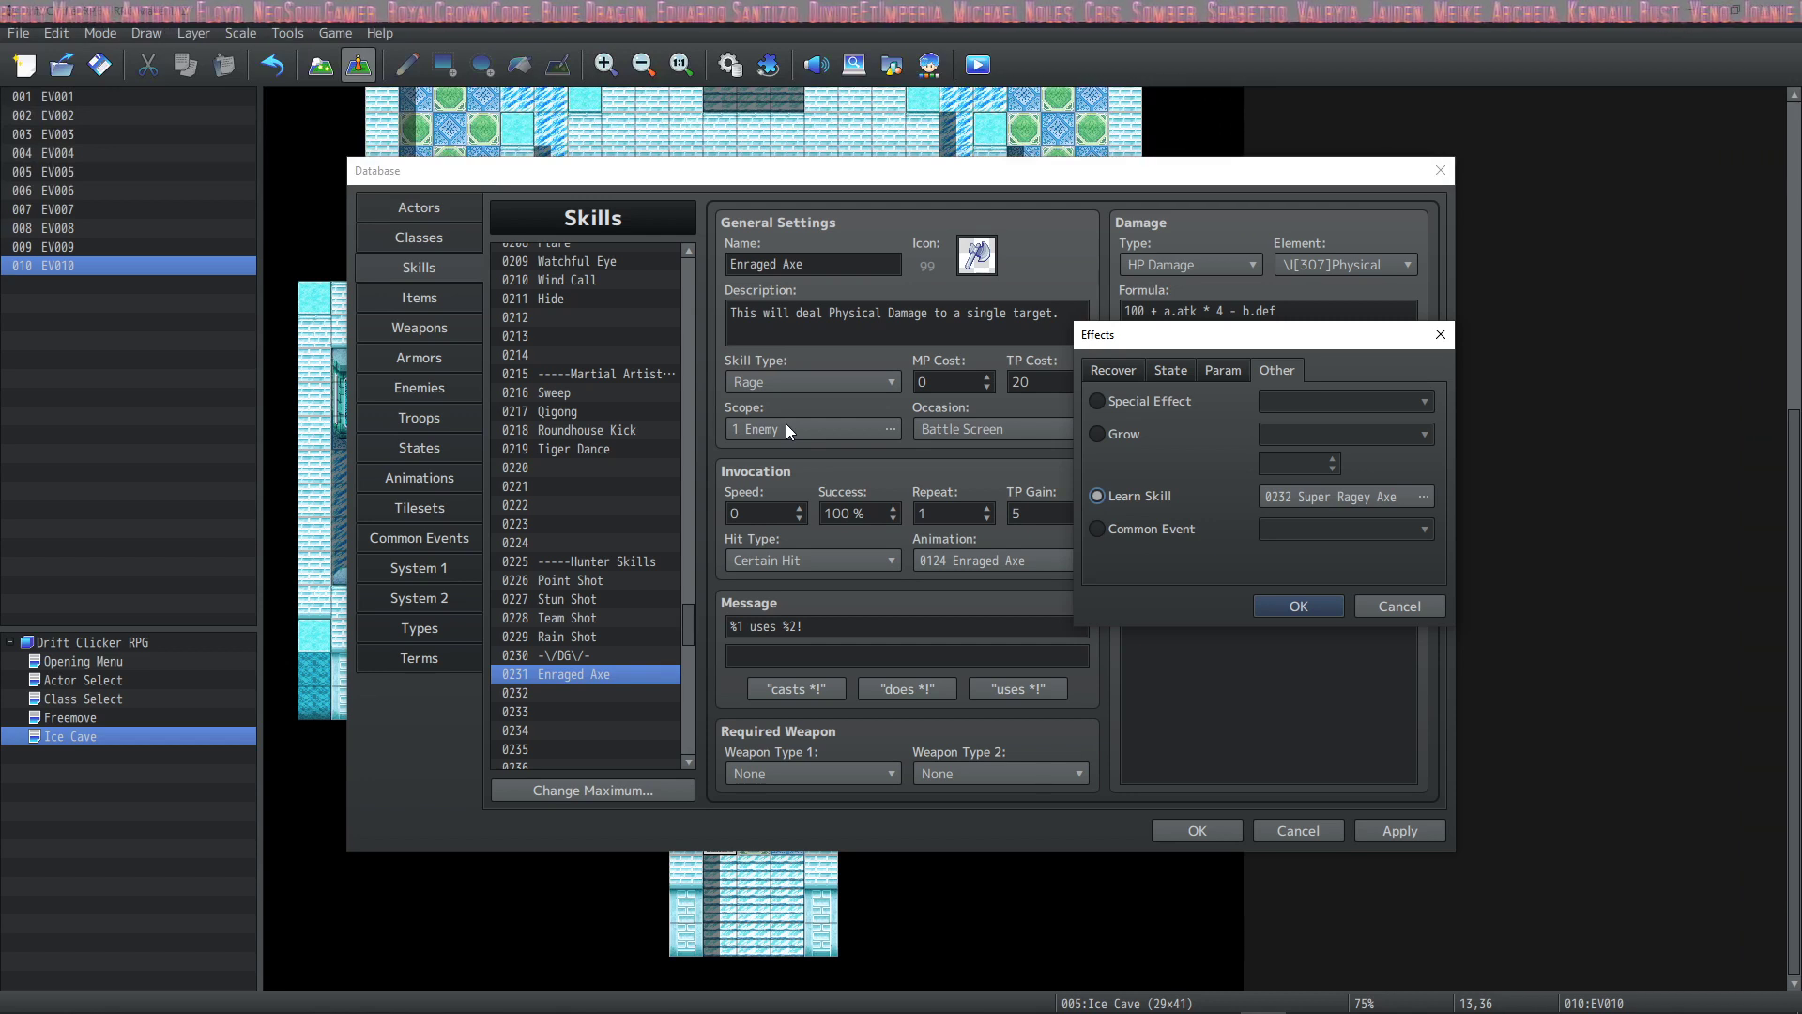
left_click(1096, 529)
left_click(1338, 528)
left_click(1339, 569)
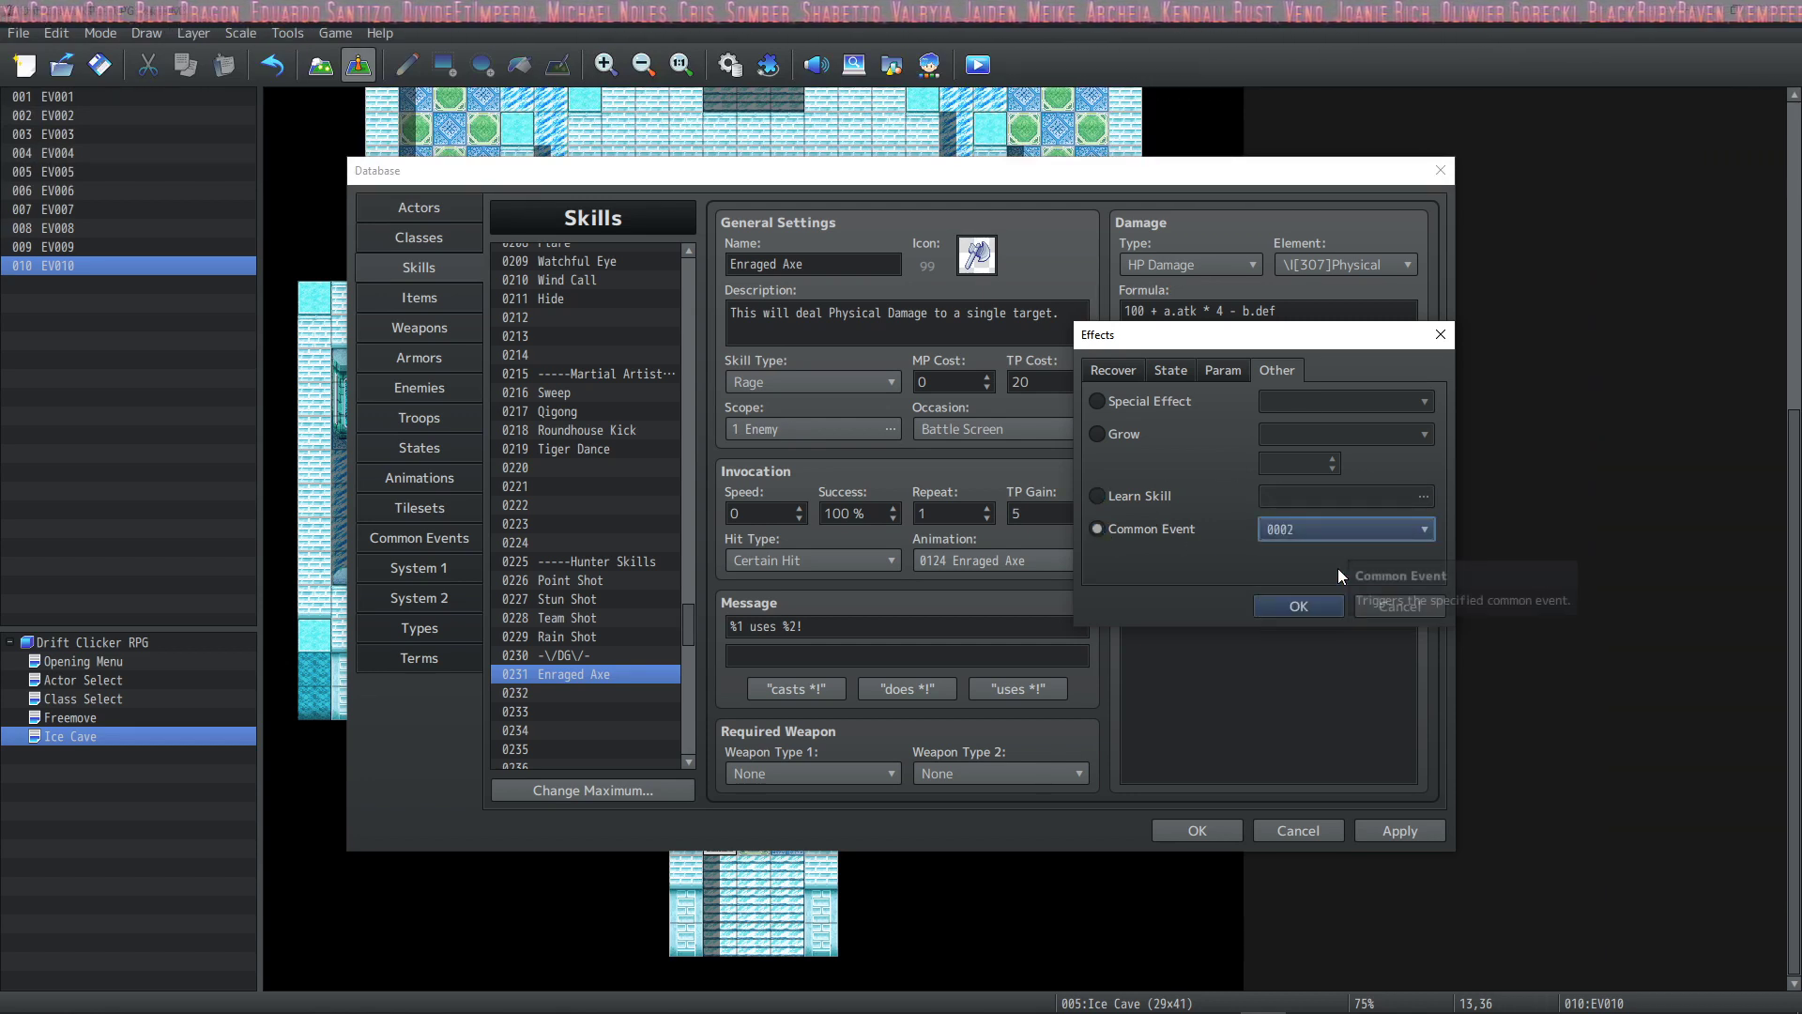
left_click(1300, 606)
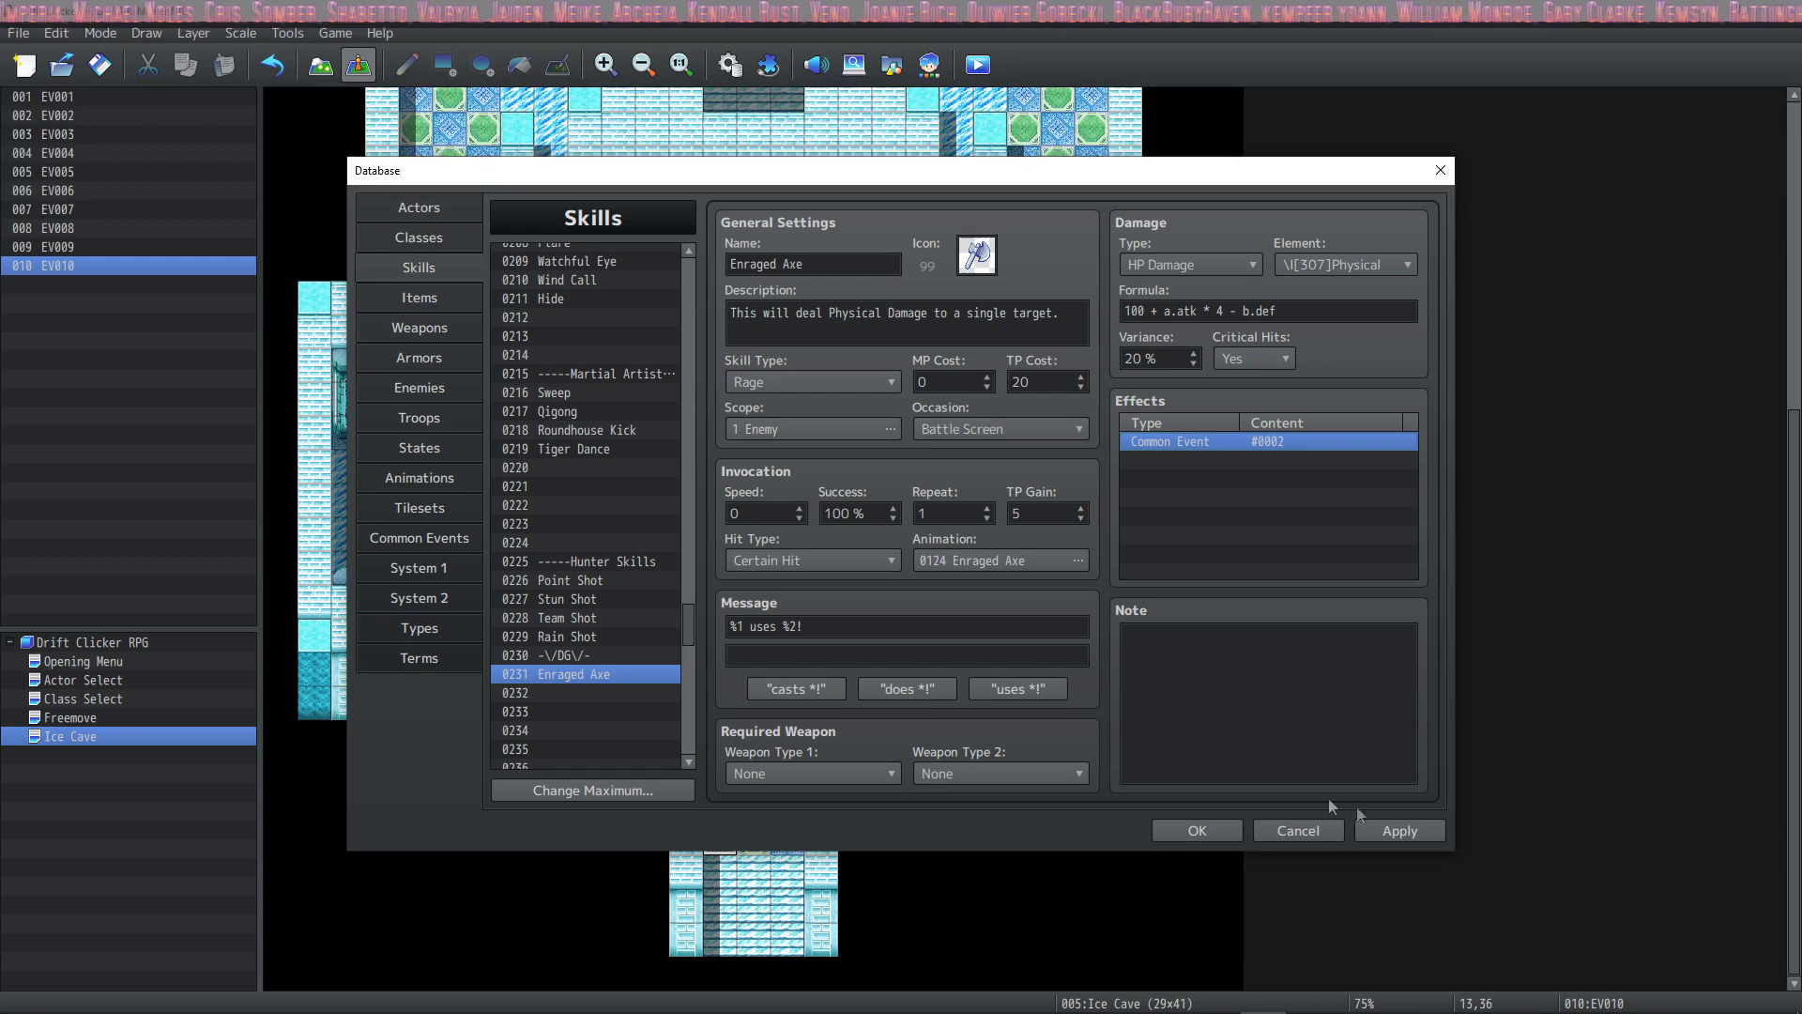
left_click(1424, 828)
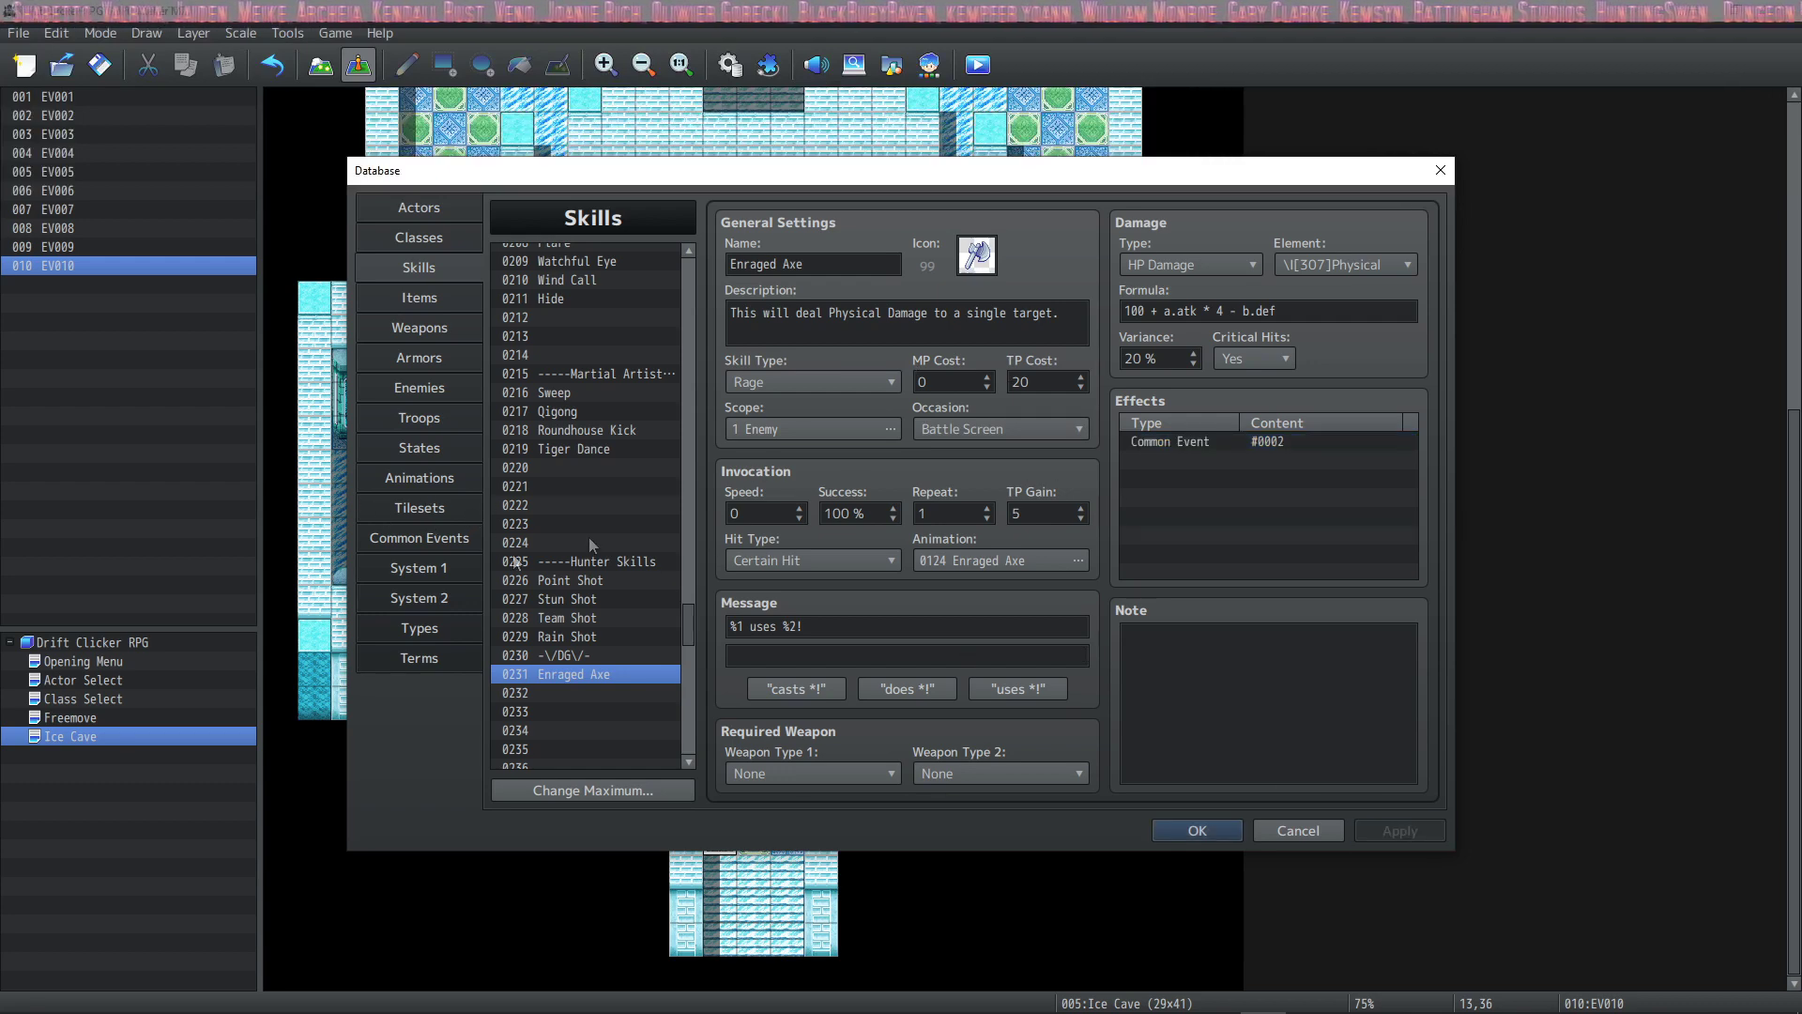
left_click(404, 541)
left_click(591, 272)
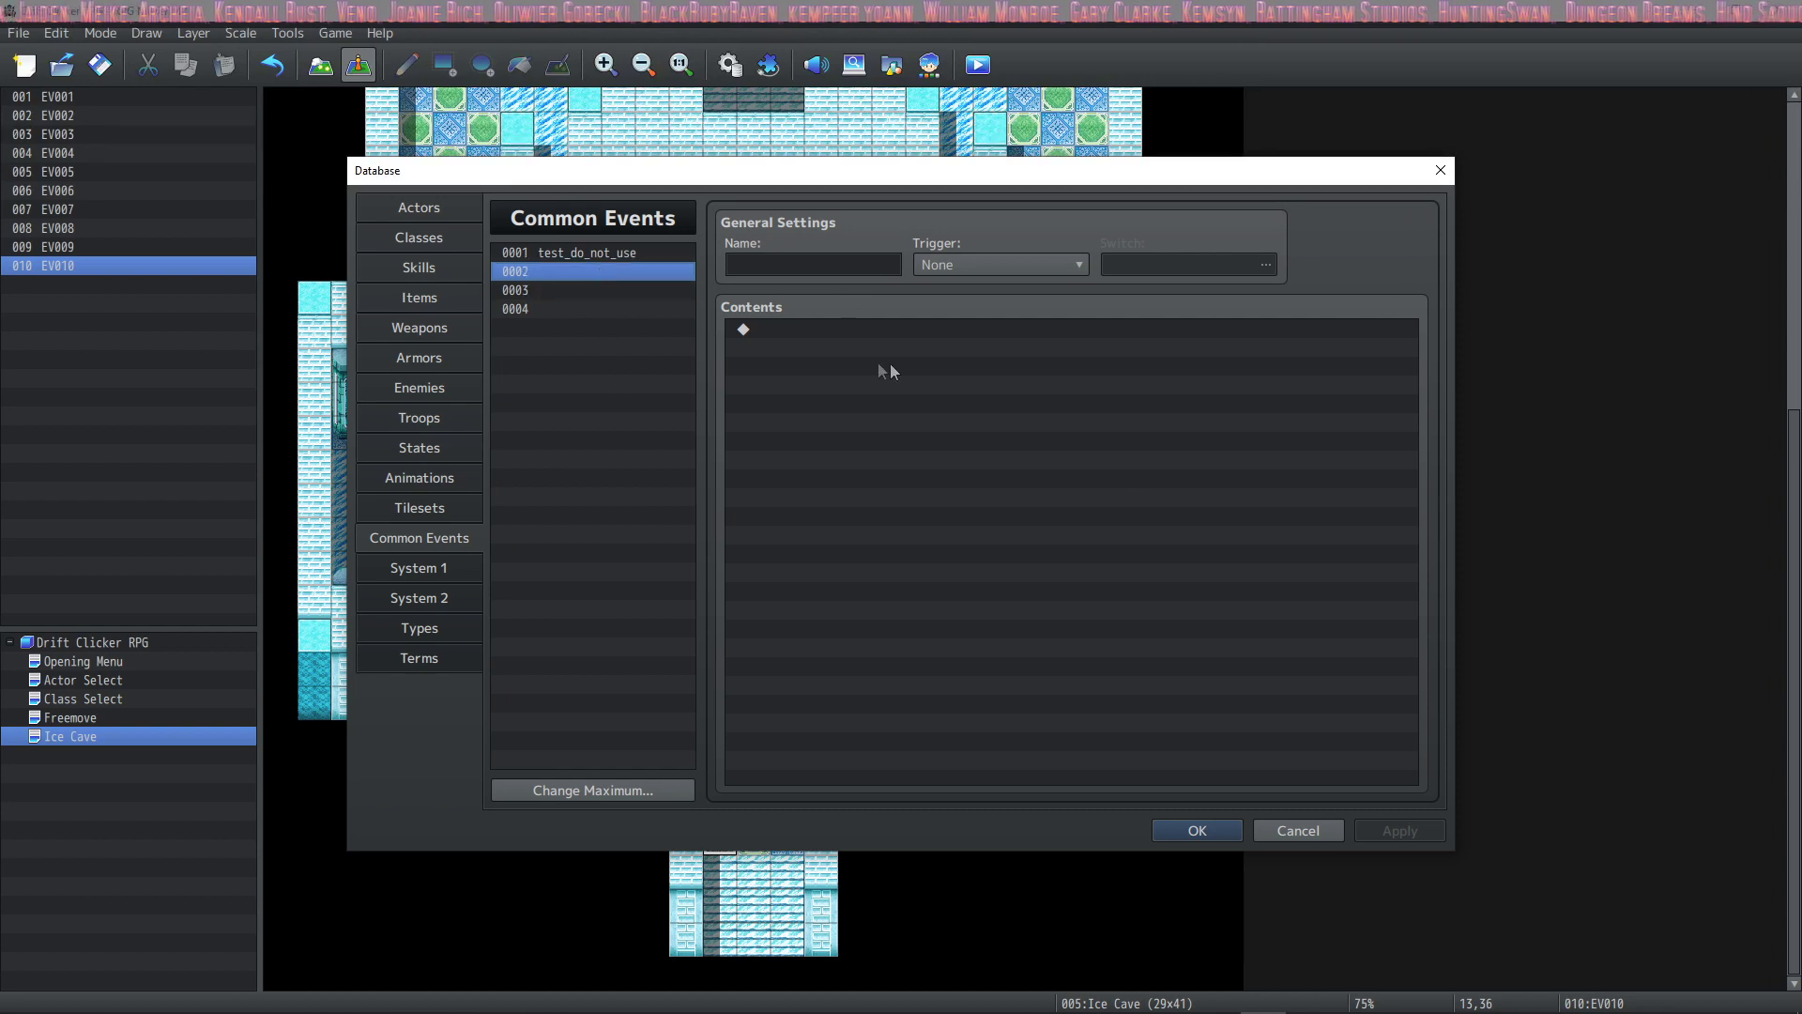
- Select common event 0002's first contents line and browse both pages of event commands
left_click(871, 332)
right_click(871, 332)
left_click(915, 341)
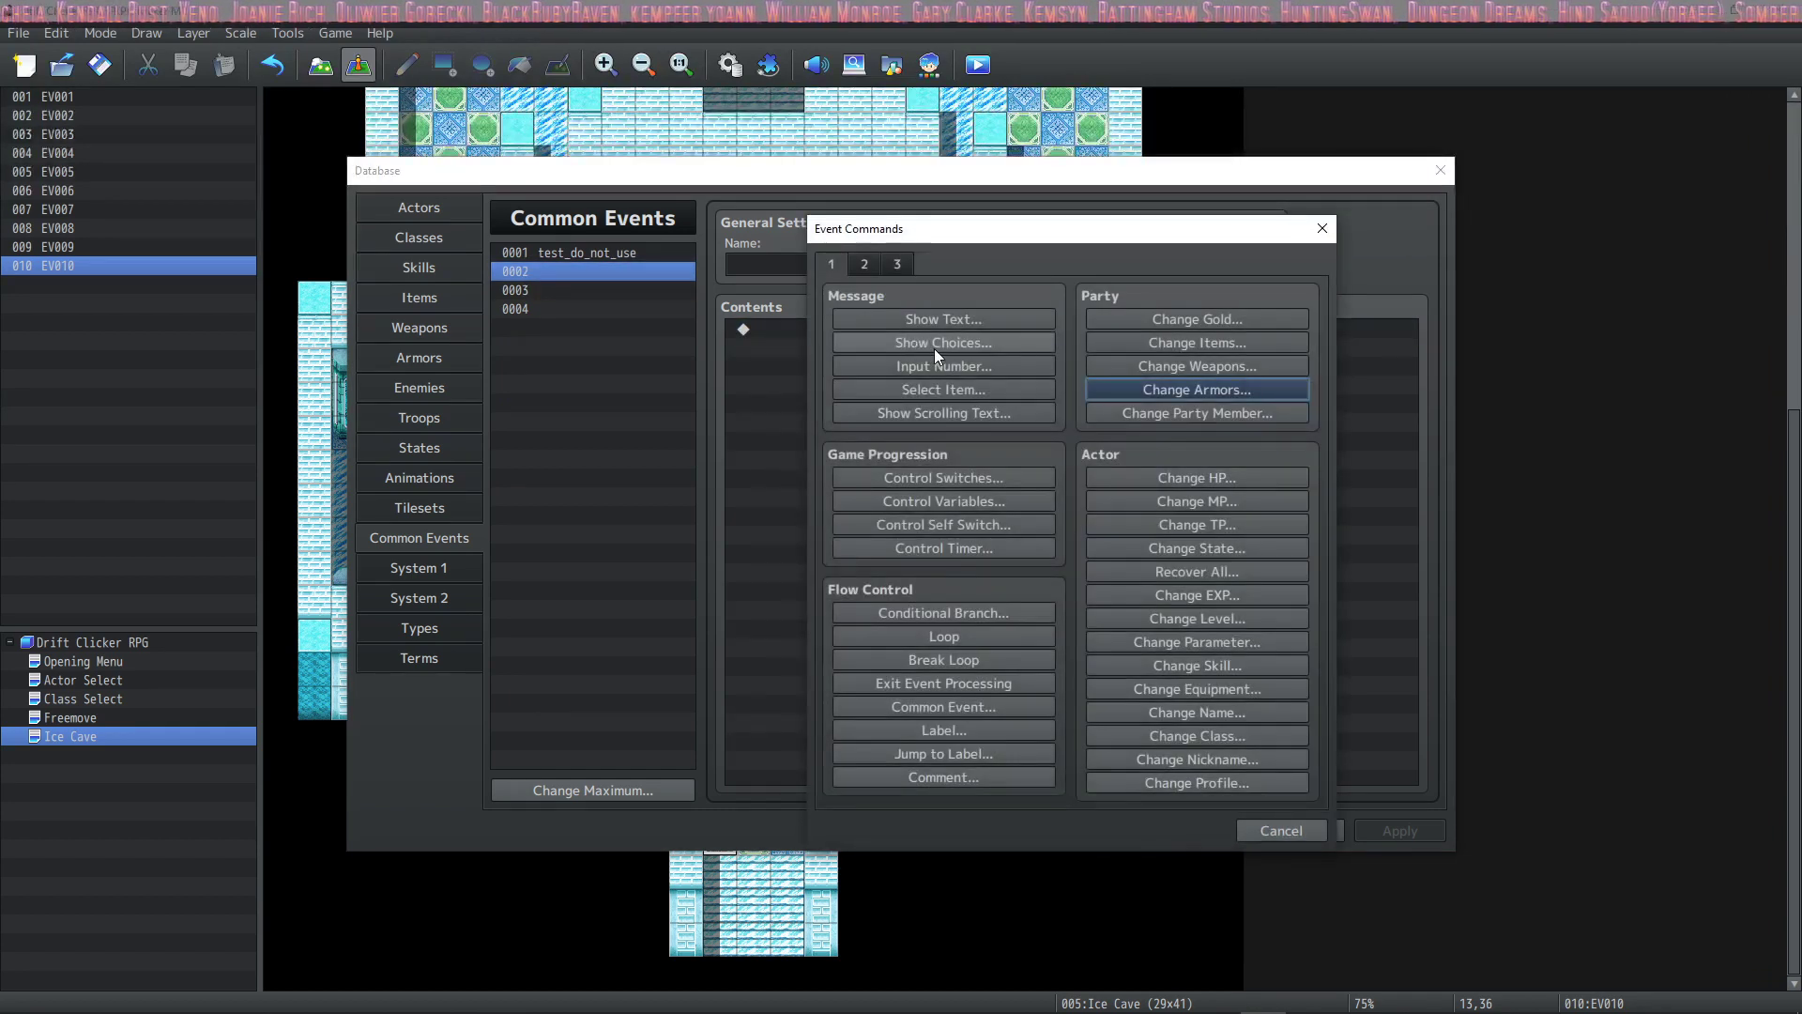
left_click(861, 266)
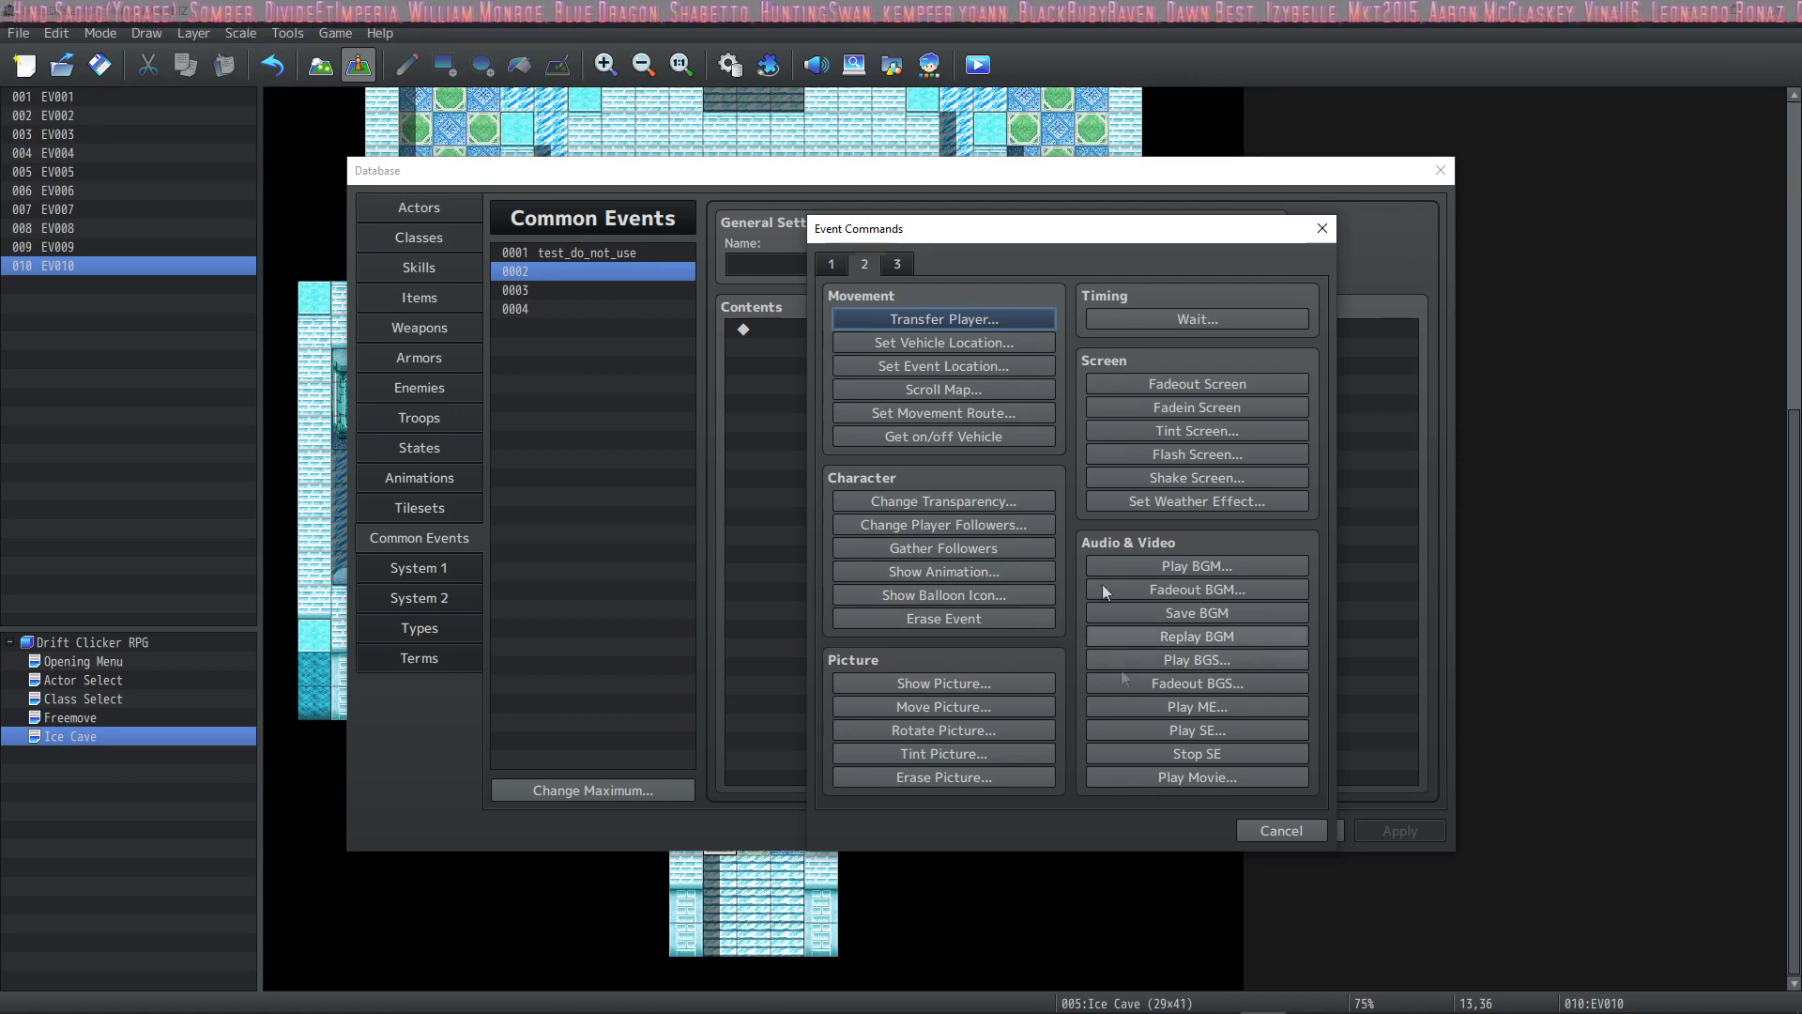
left_click(838, 266)
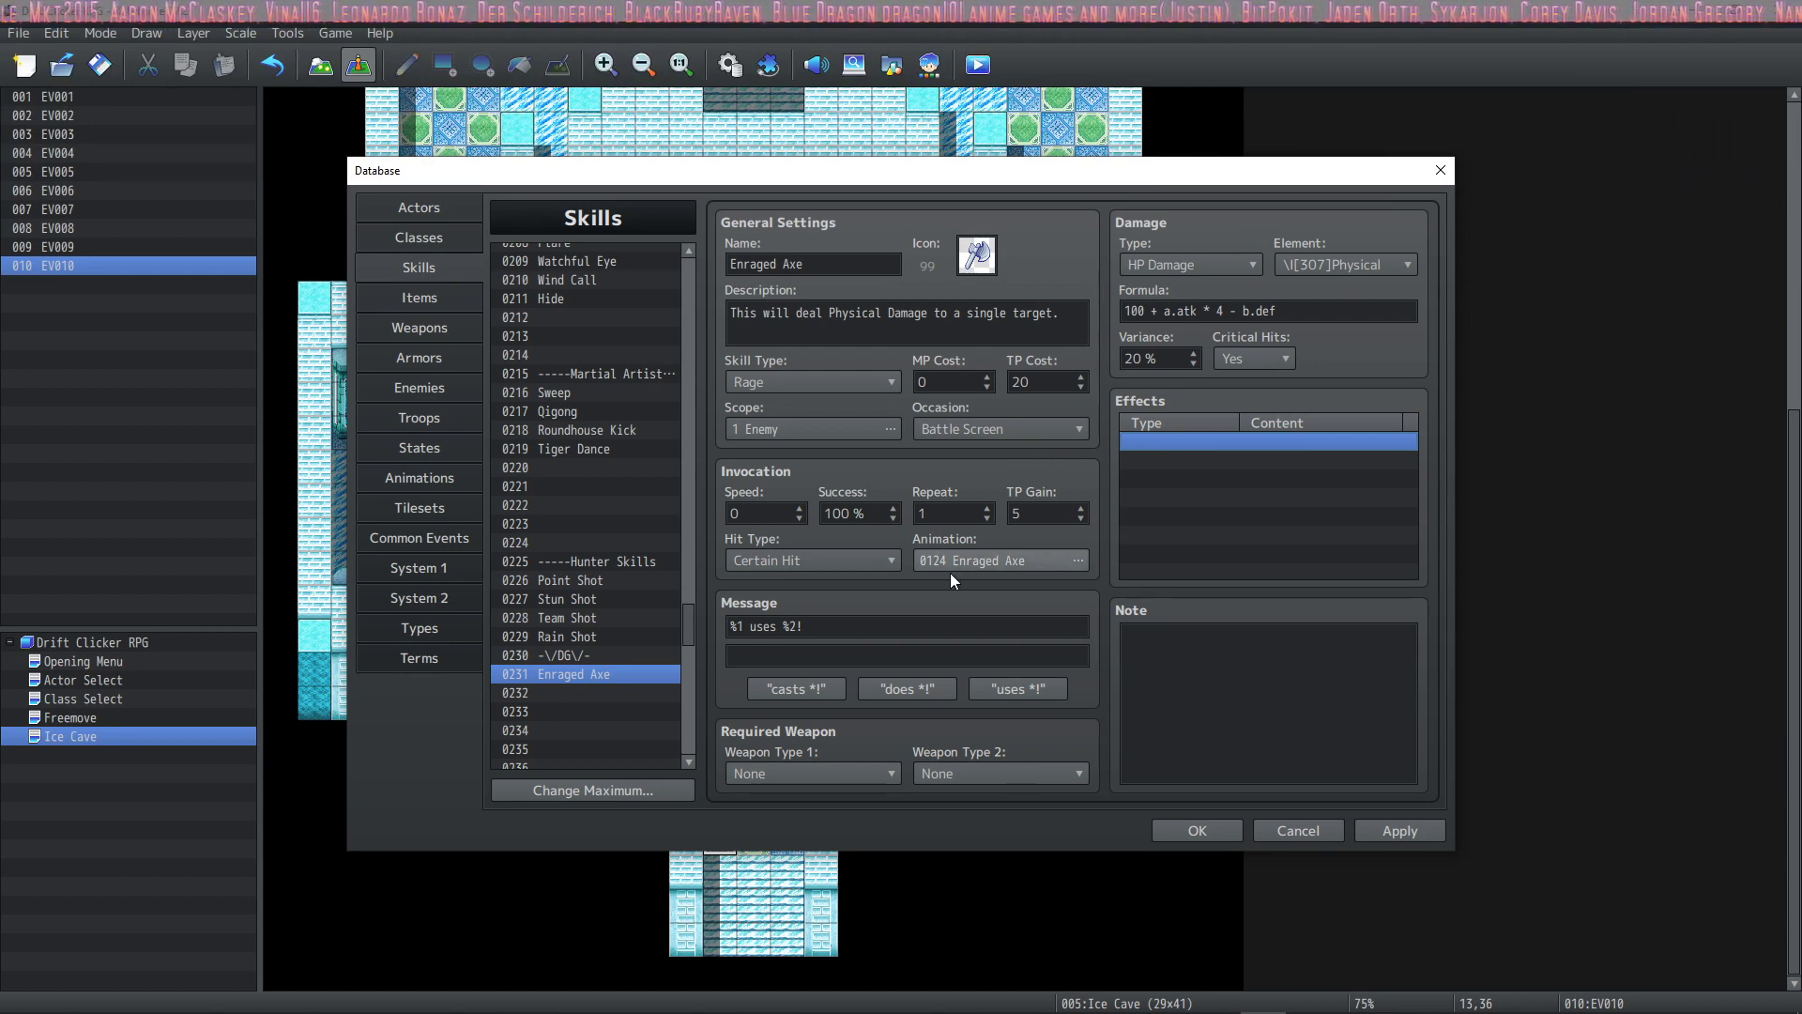
- Apply Enraged Axe, paste a copy into skill 0232, and add \I[307] to its description
left_click(1374, 831)
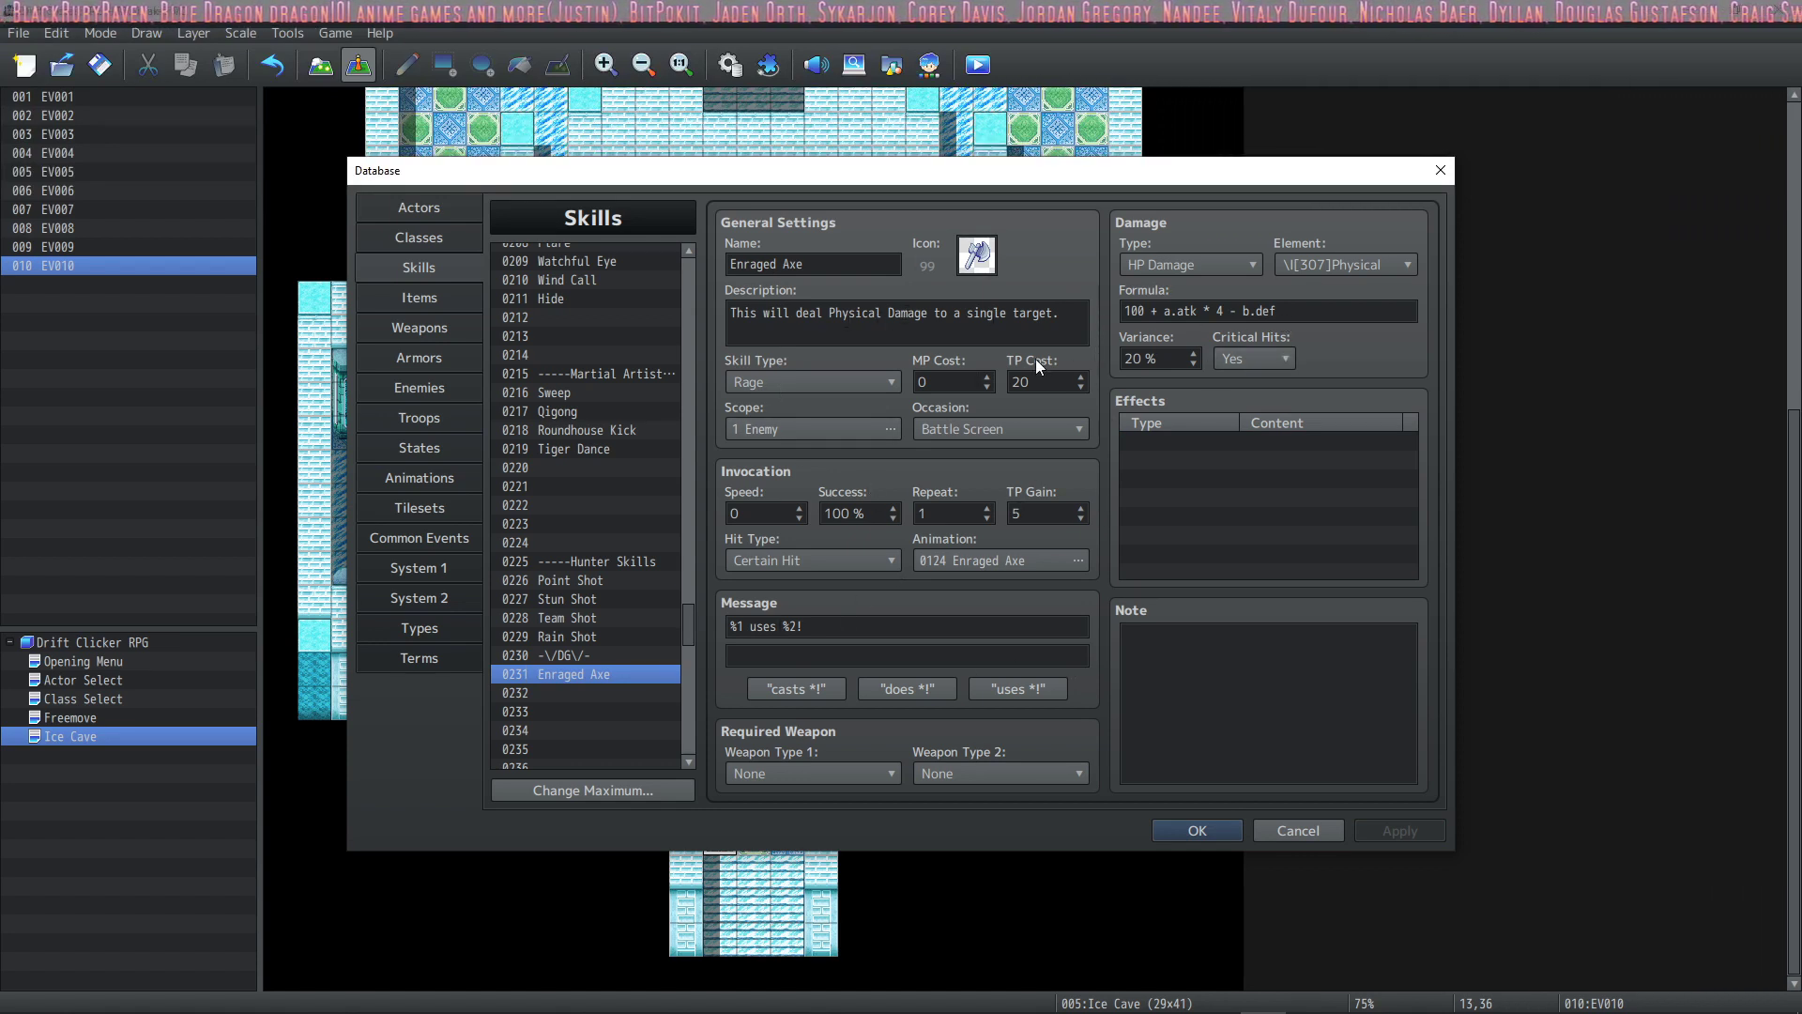
left_click(592, 690)
key("ctrl+v")
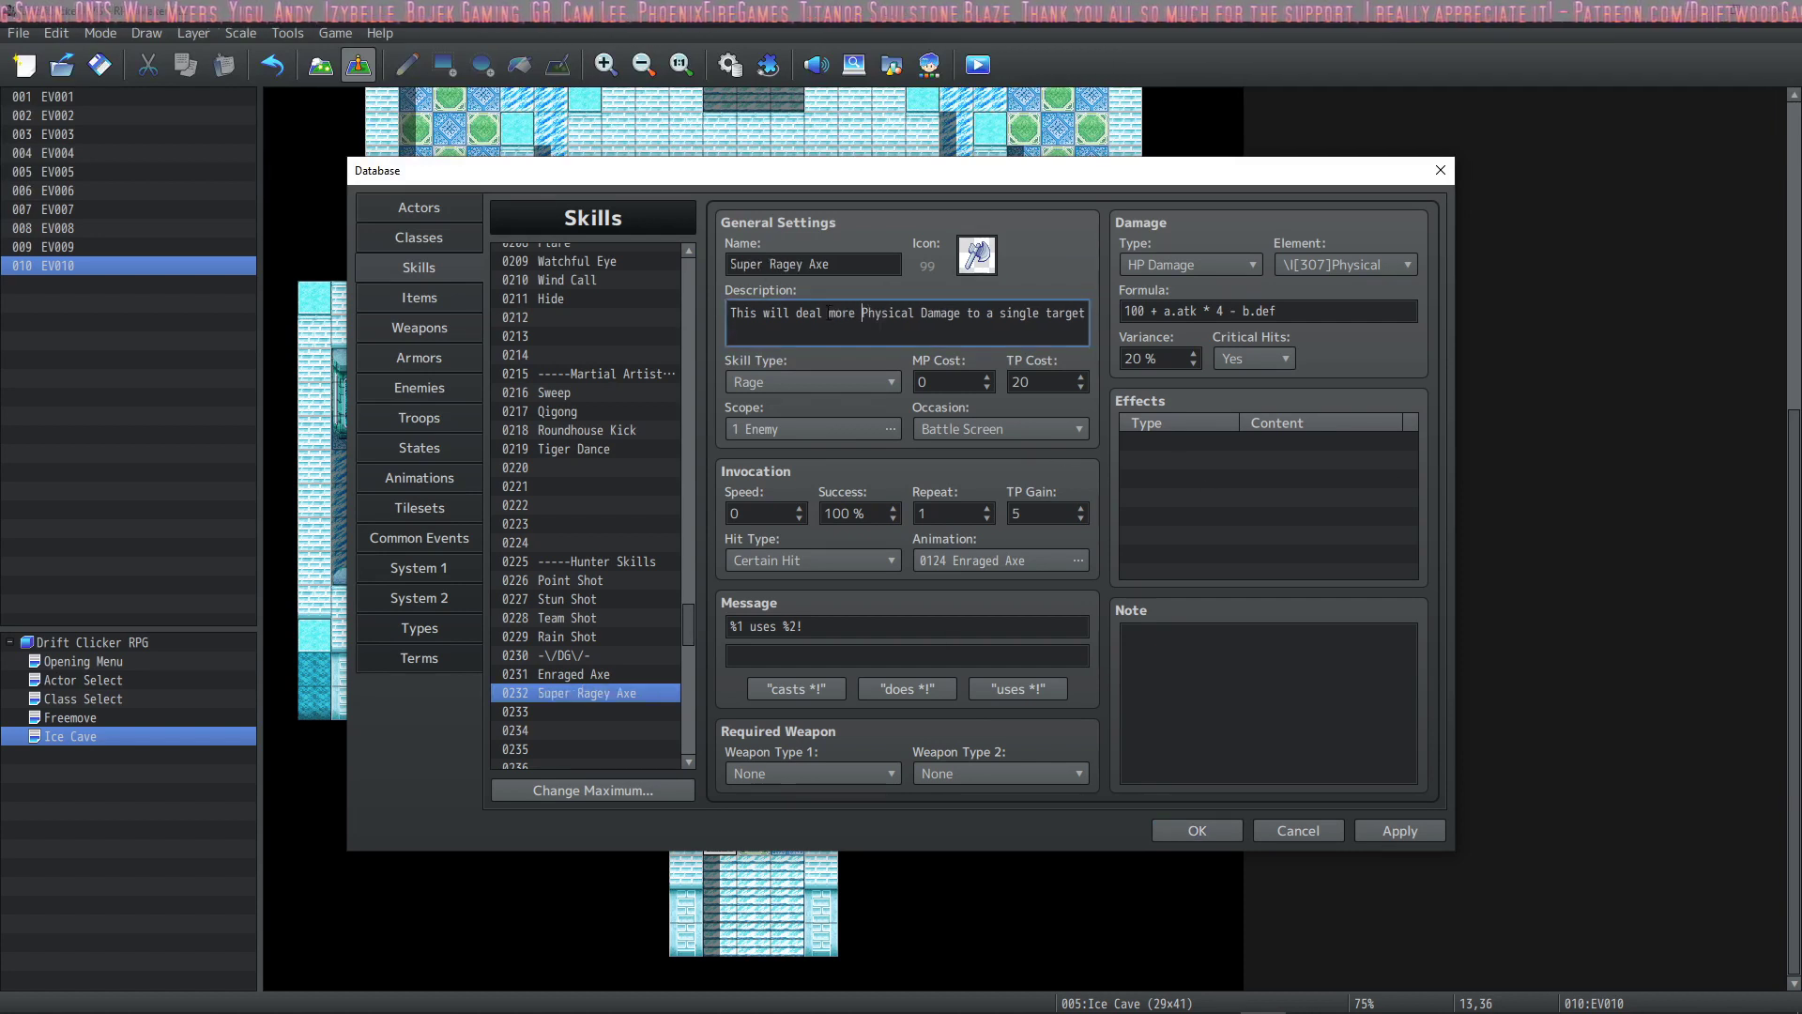
type("\\I")
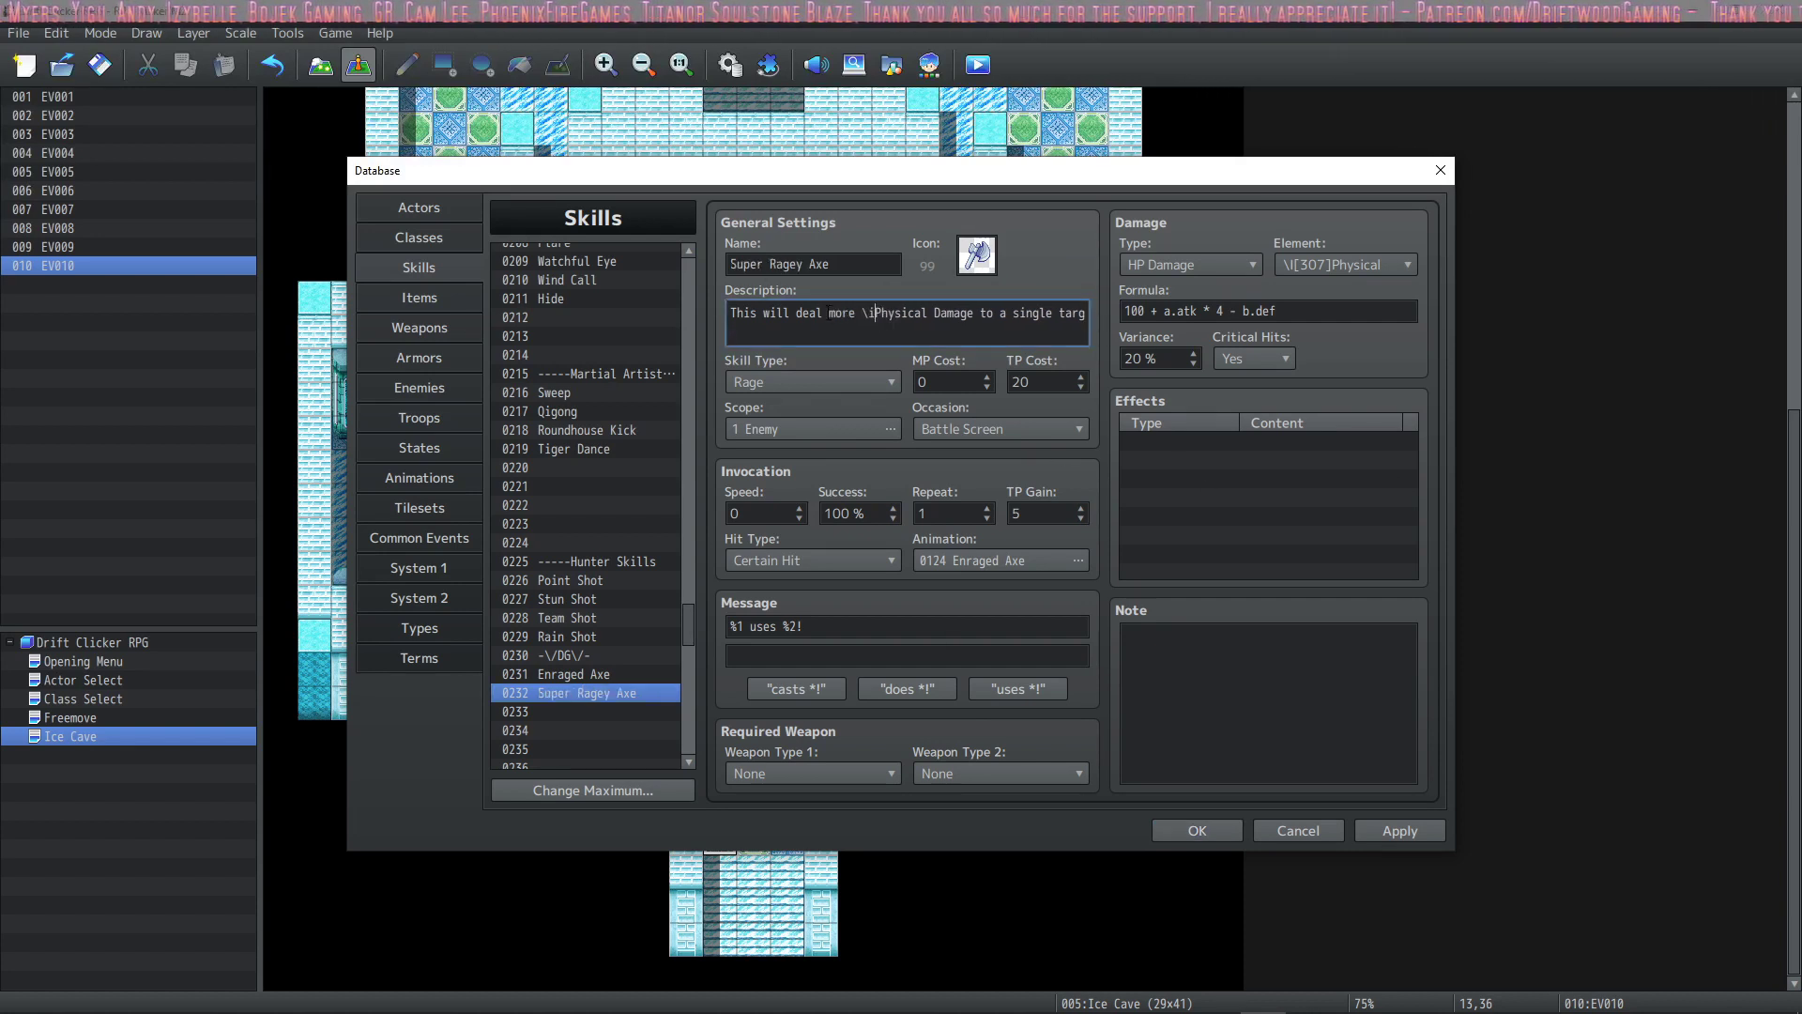
type("[307]")
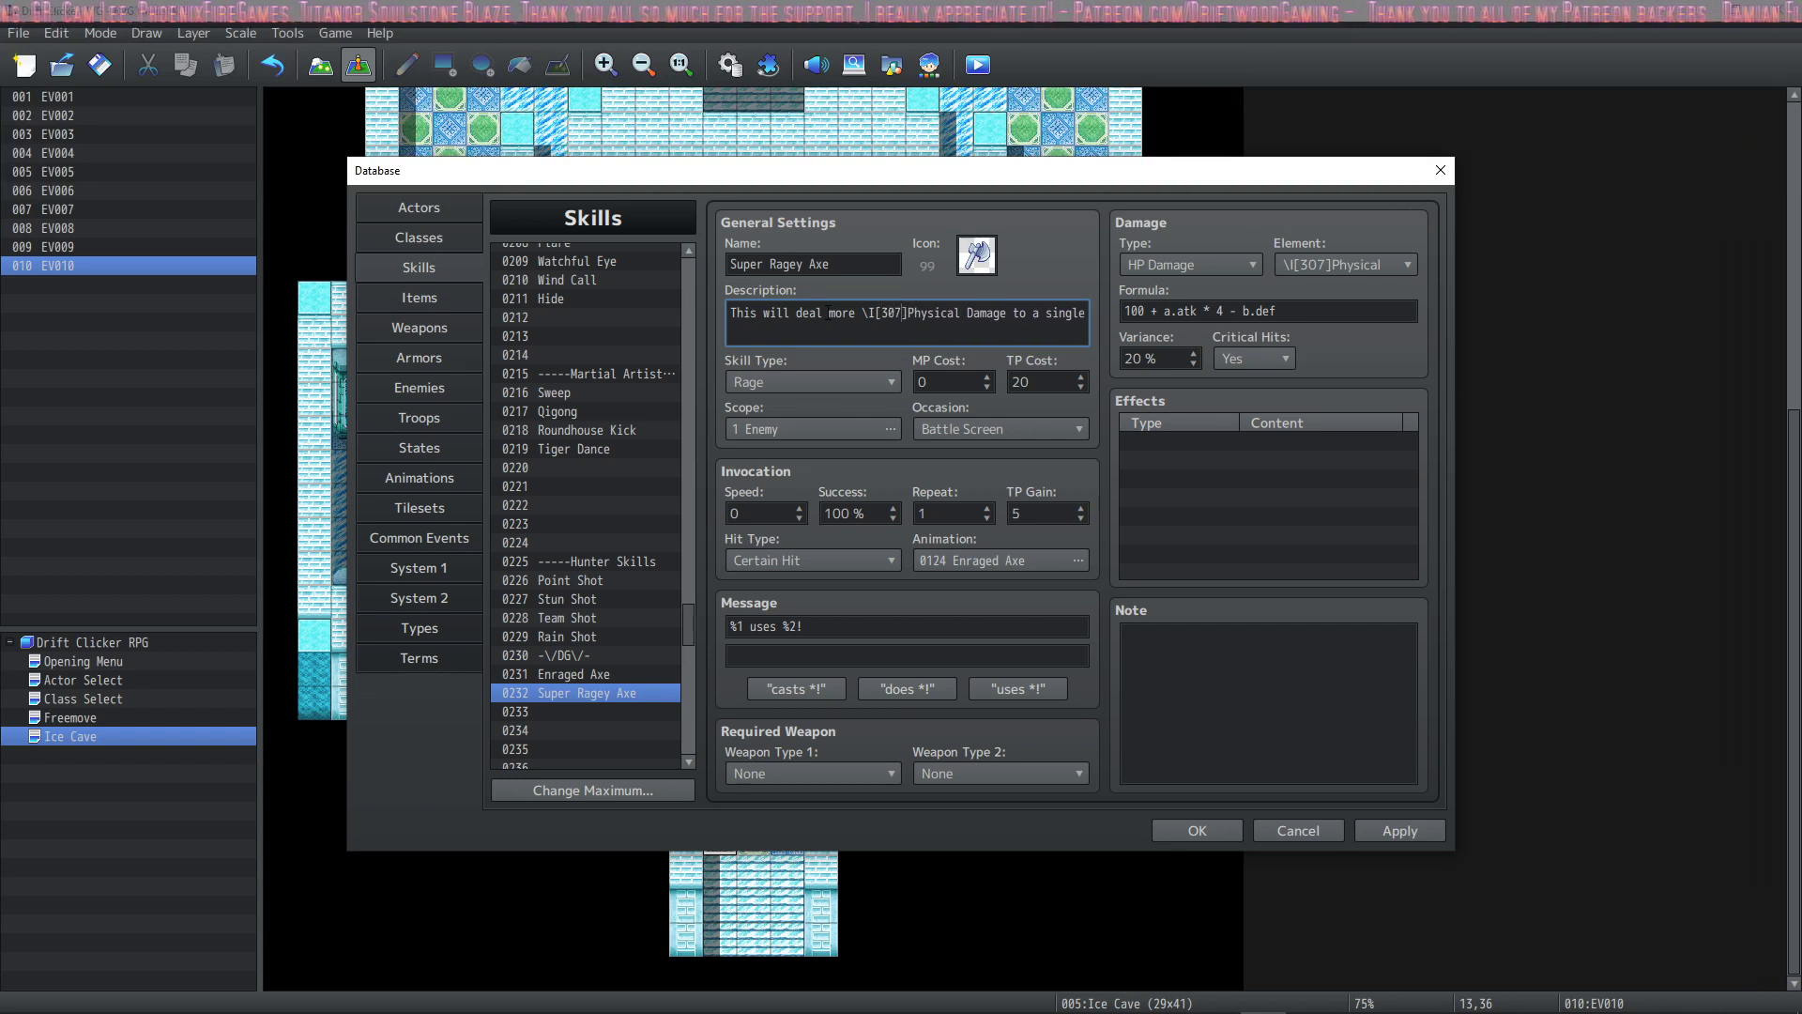
left_click_drag(862, 313, 908, 313)
left_click(907, 313)
key("End")
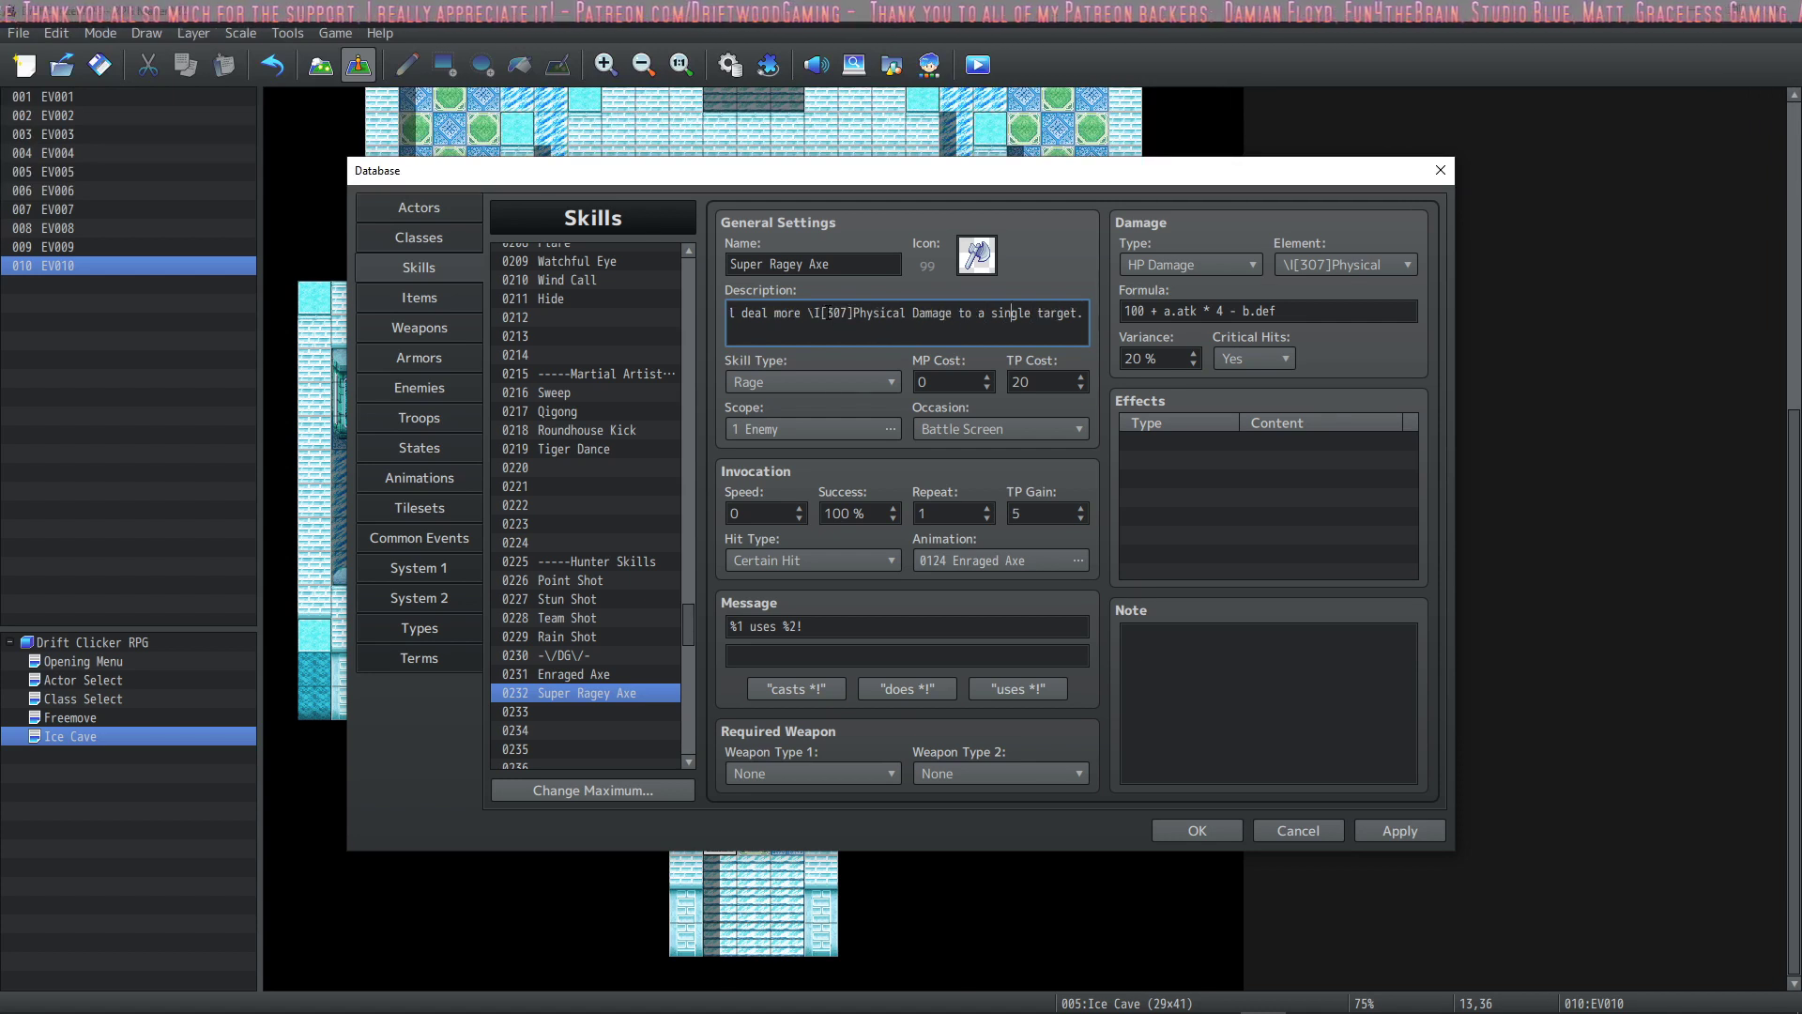
key("Home")
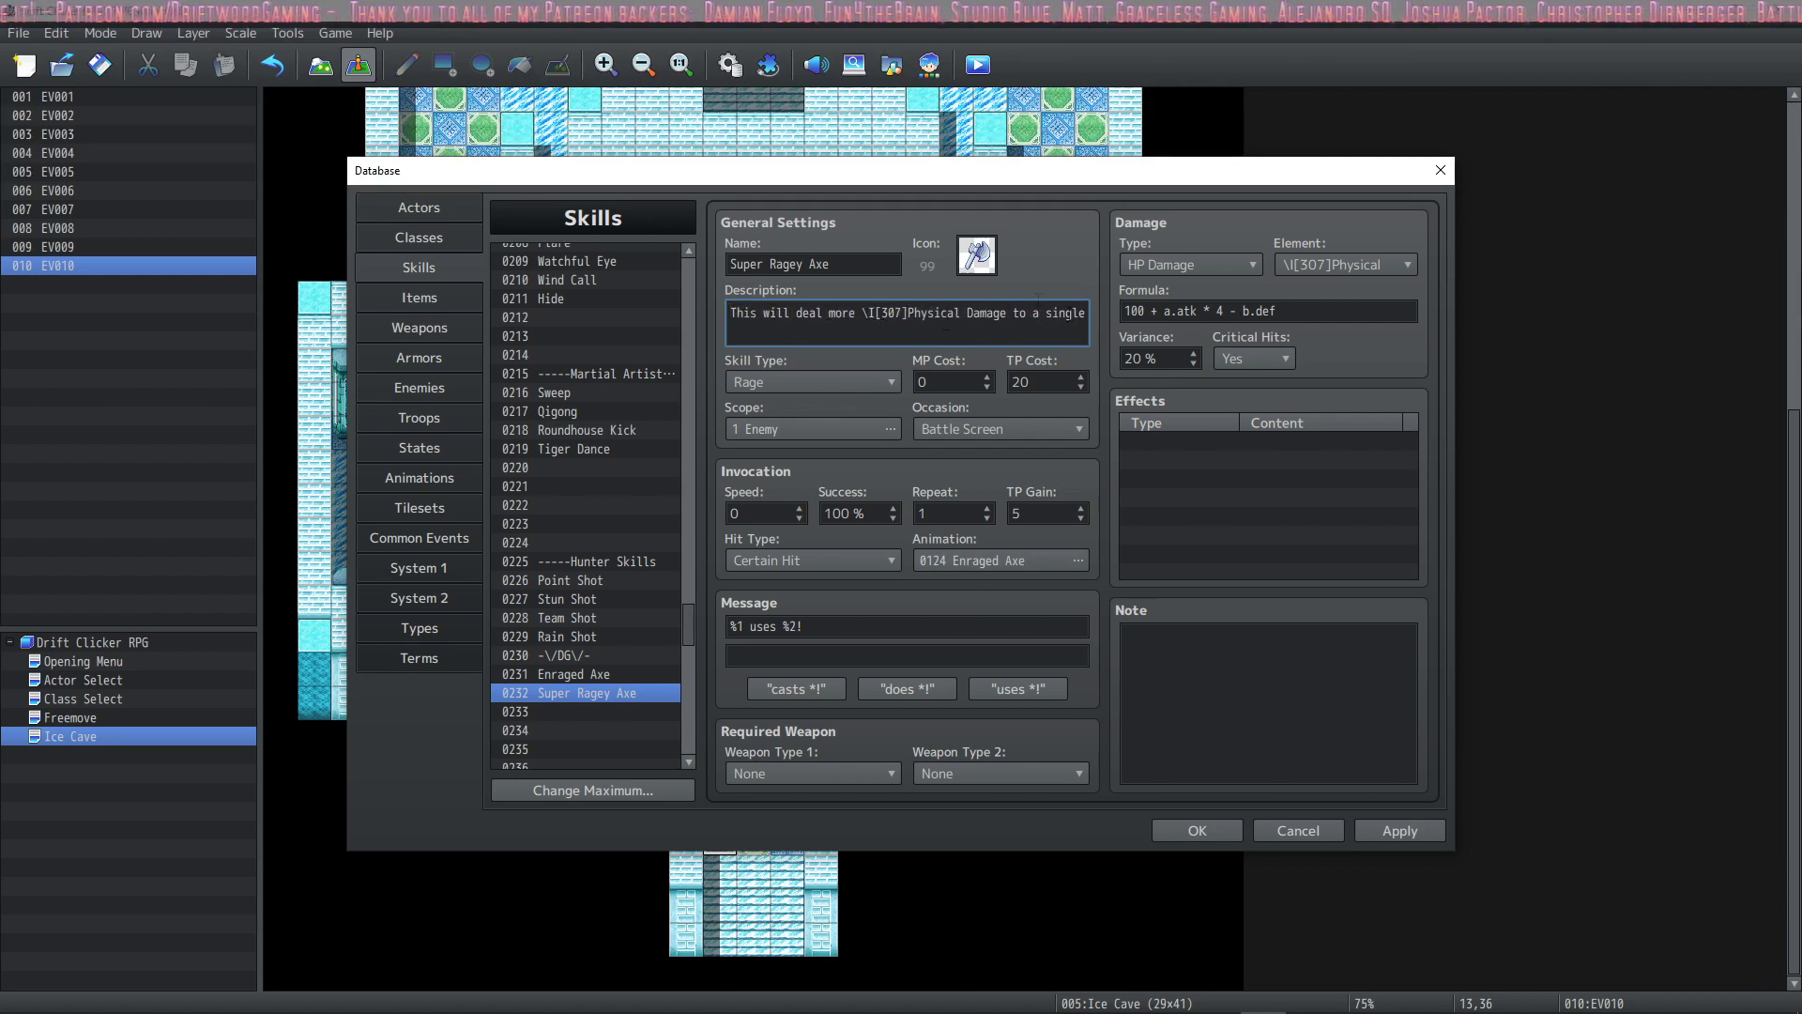
- Change the formula to 200 + a.atk * 6 - b.def, adjust variance to 25, and apply
double_click(1134, 311)
type("200")
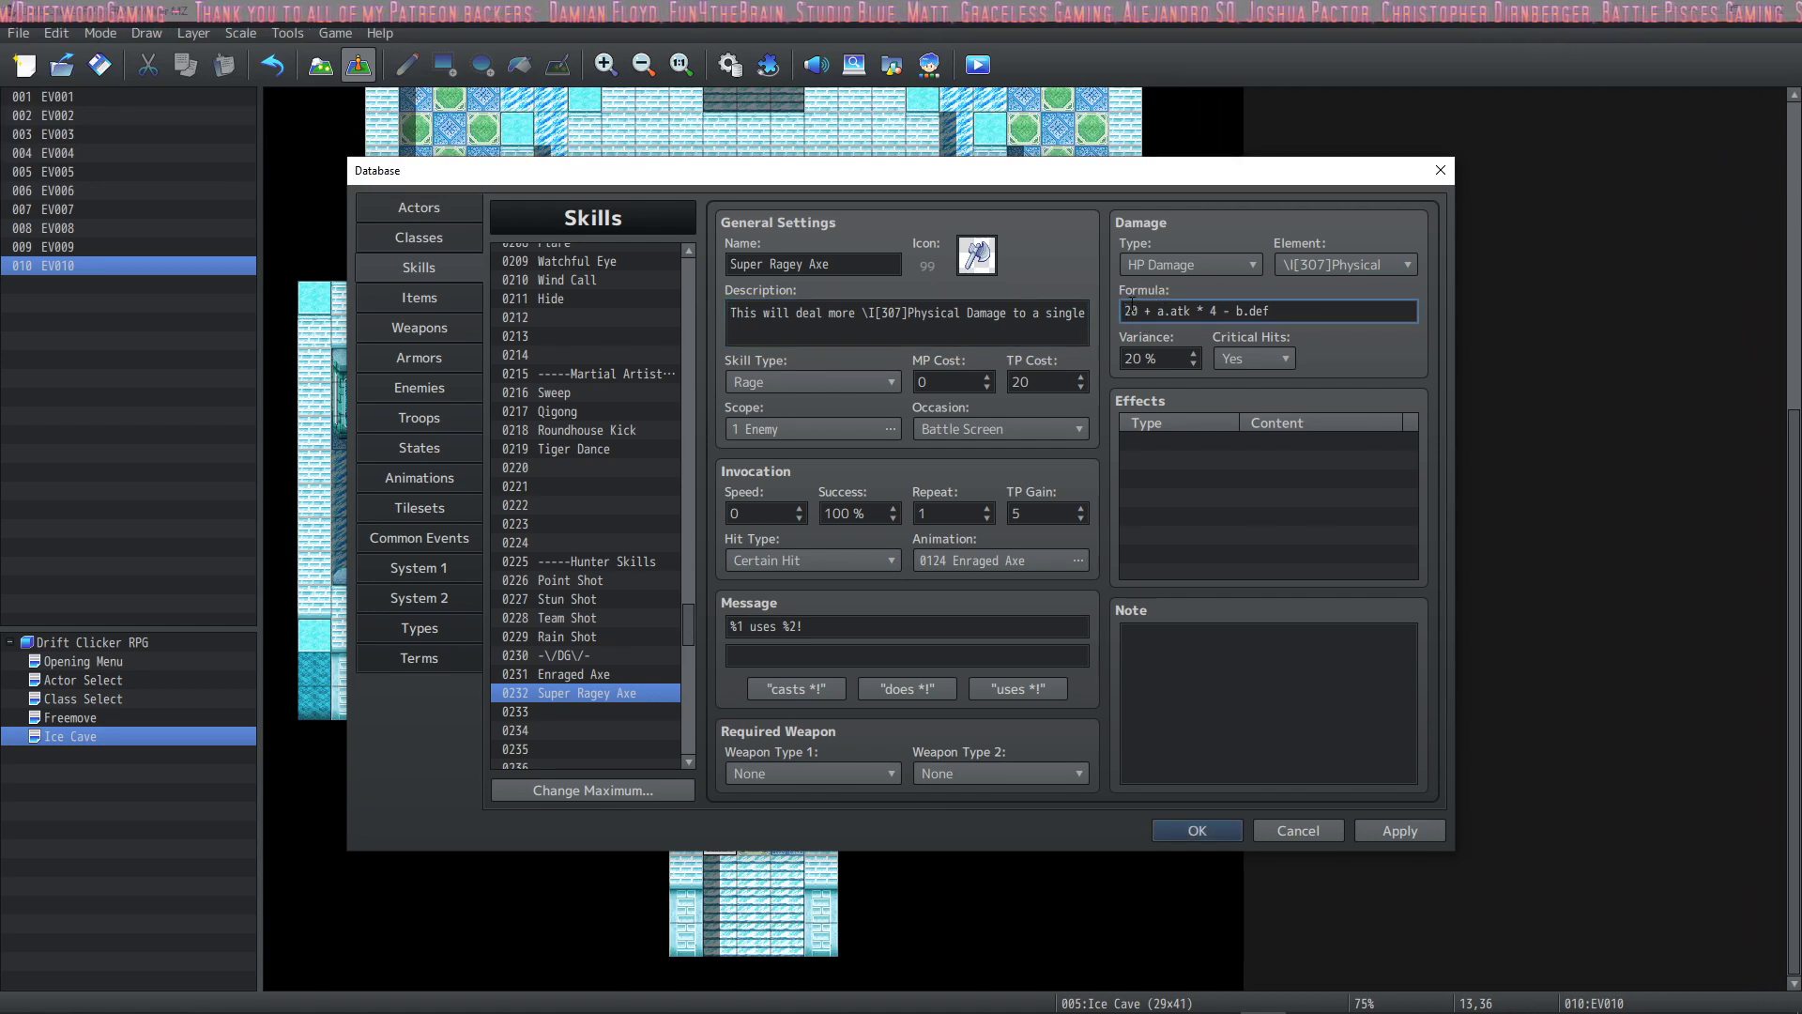
double_click(1220, 311)
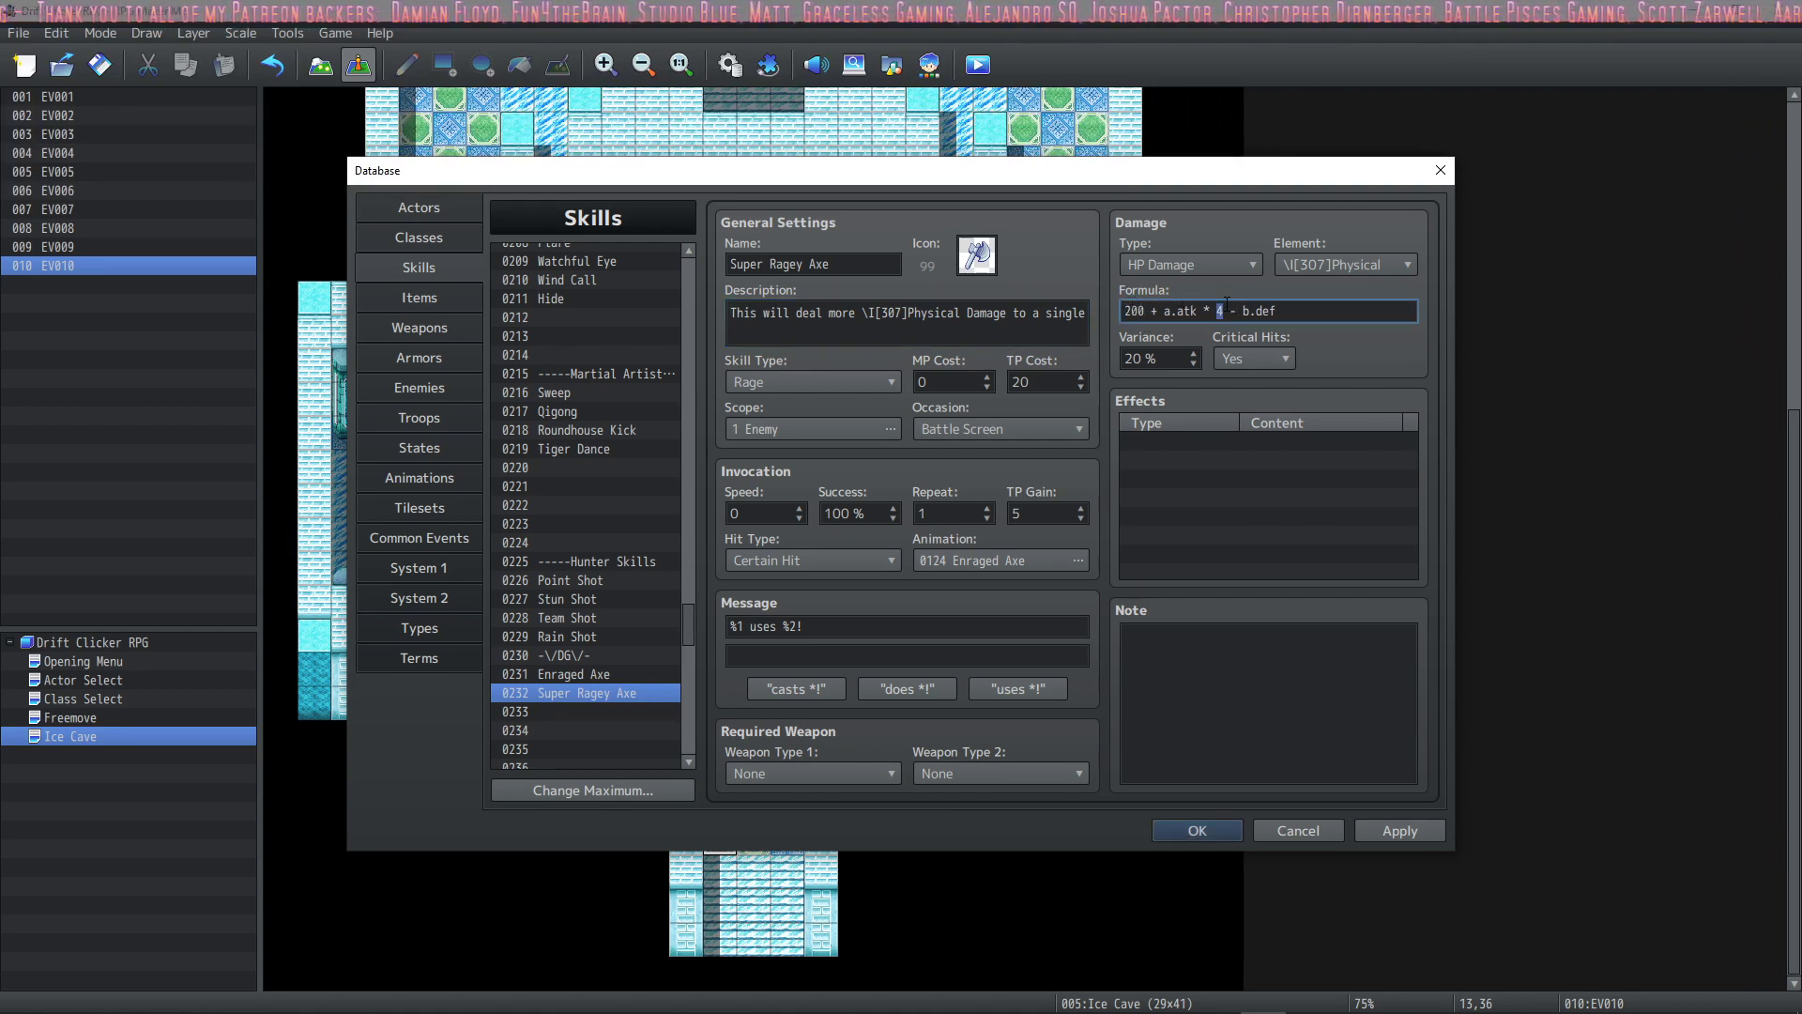
type("6")
left_click(1169, 358)
scroll(1169, 352, "up", 4)
left_click(1406, 832)
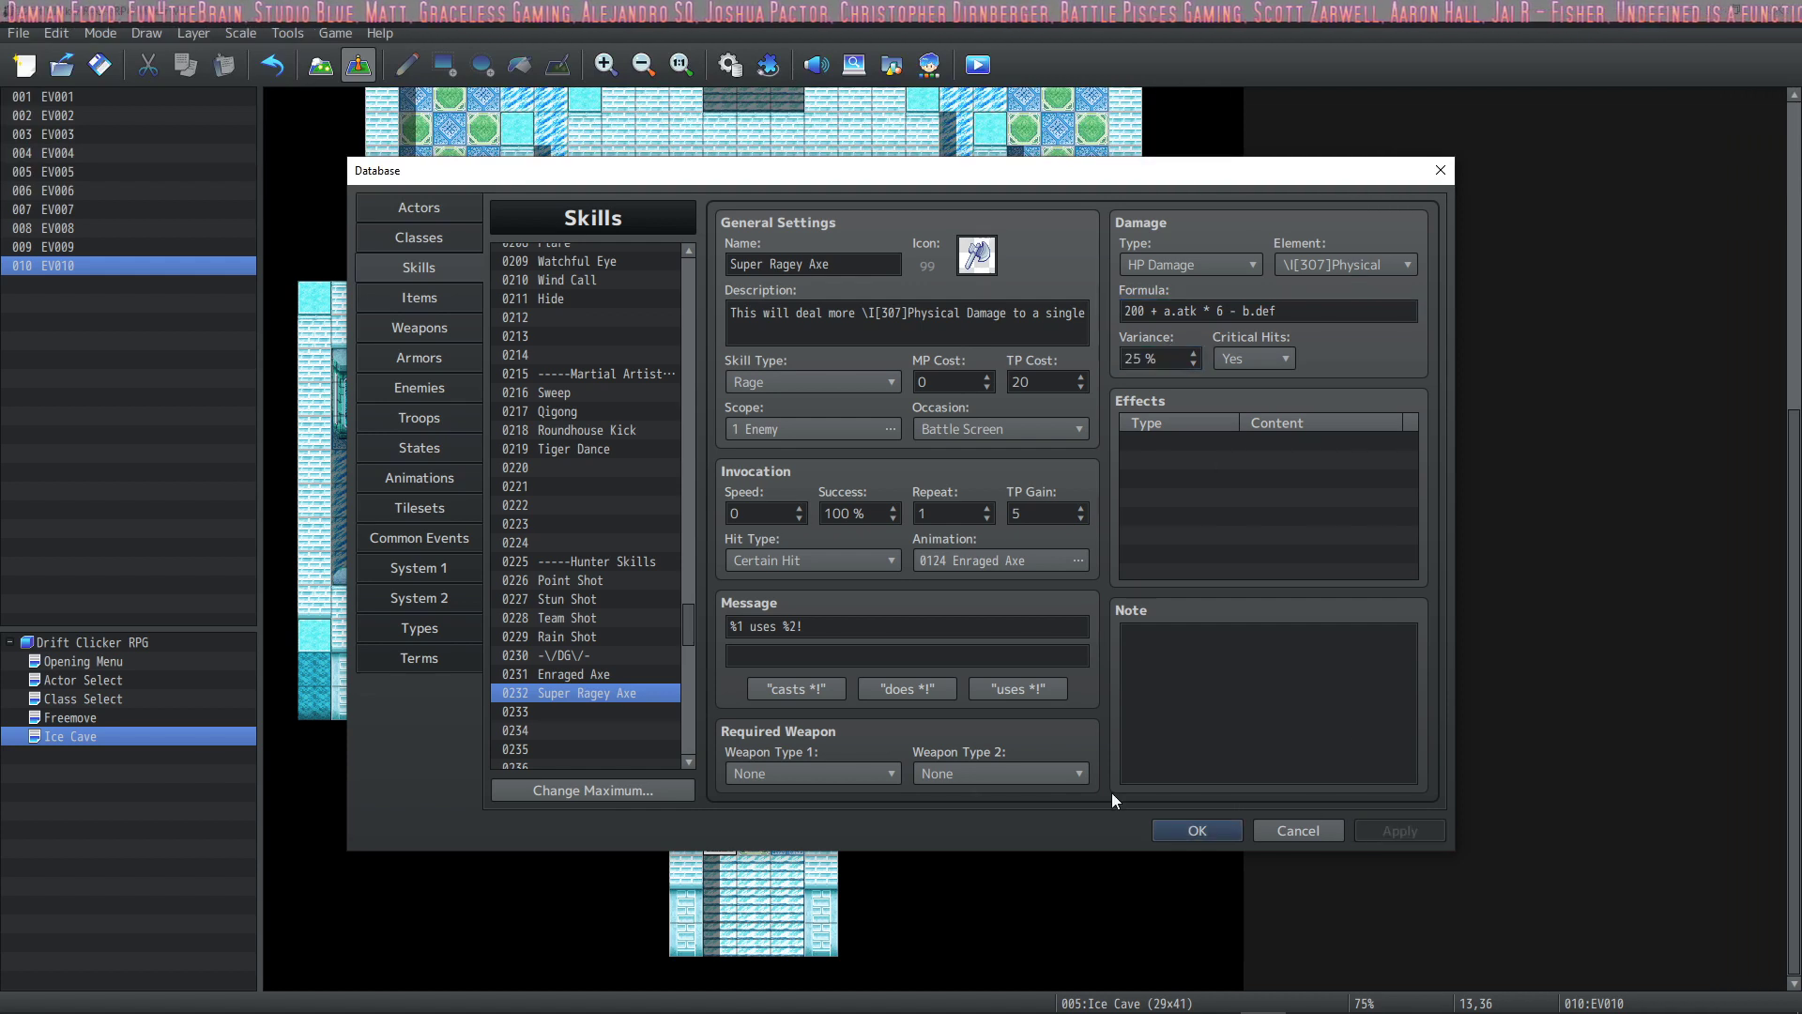
- Set Super Ragey Axe's TP cost to 35 and TP gain to 0
double_click(1037, 382)
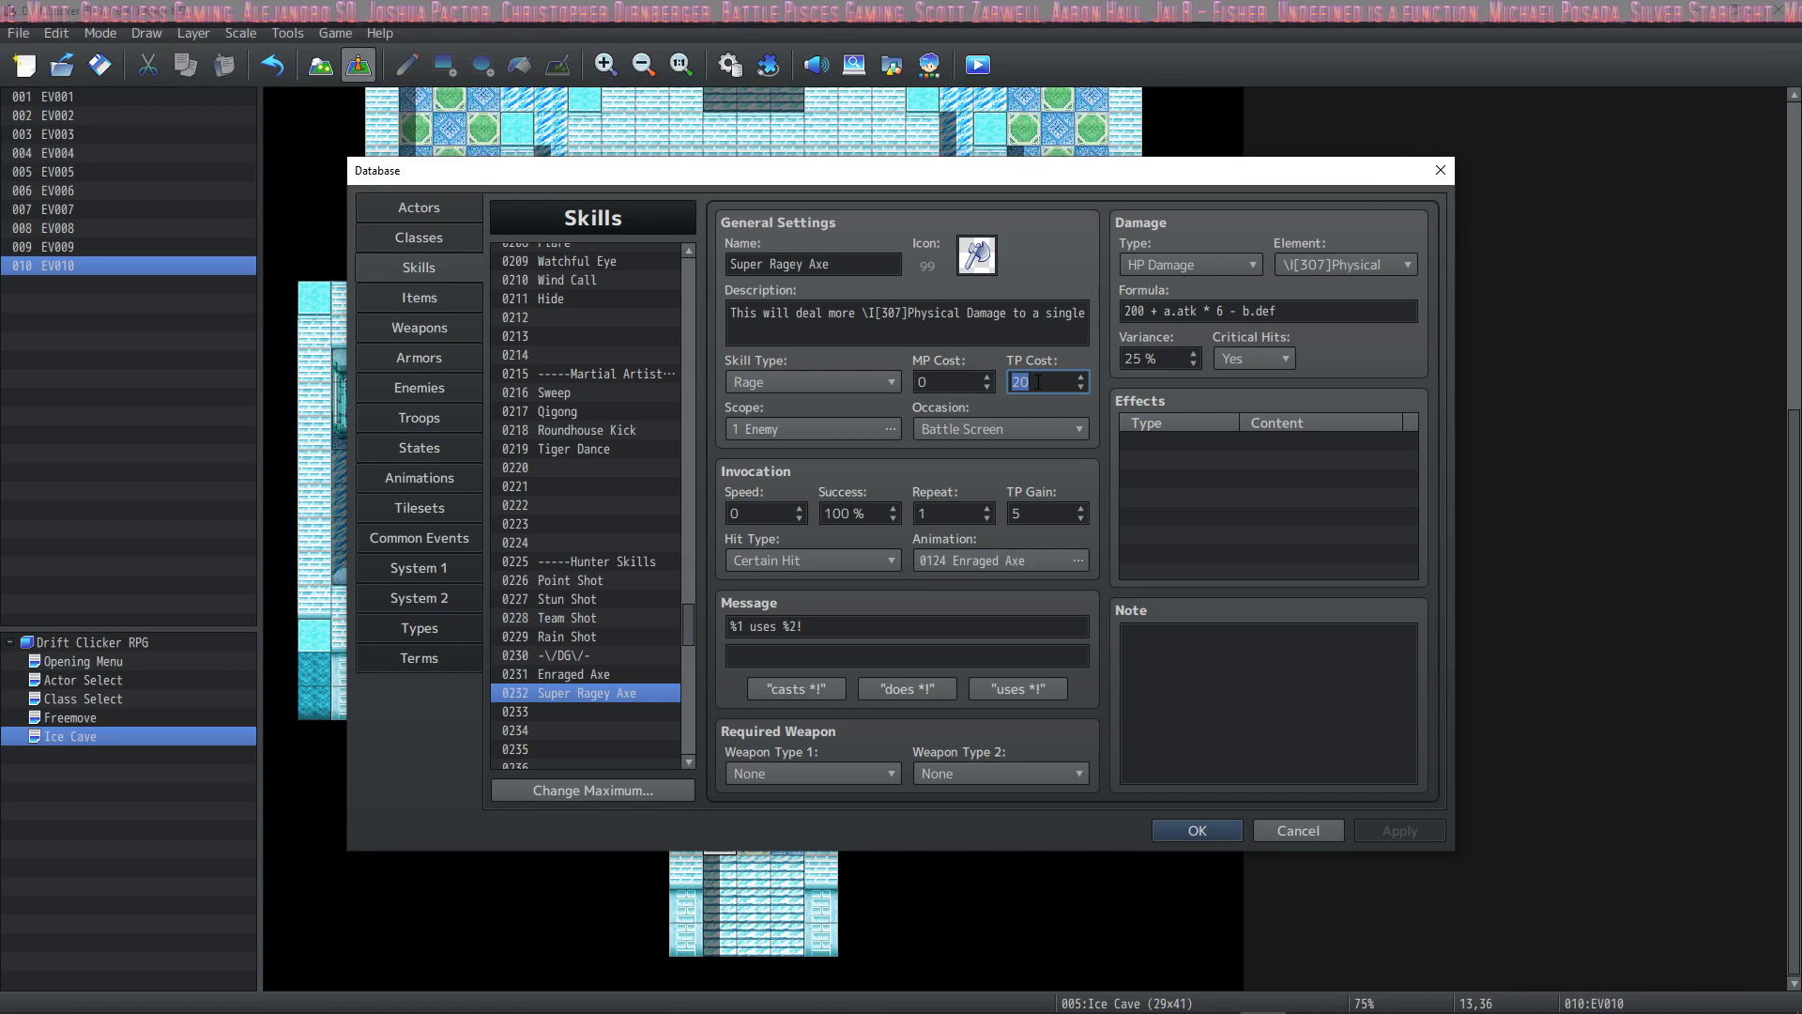
type("35")
double_click(1039, 513)
type("0")
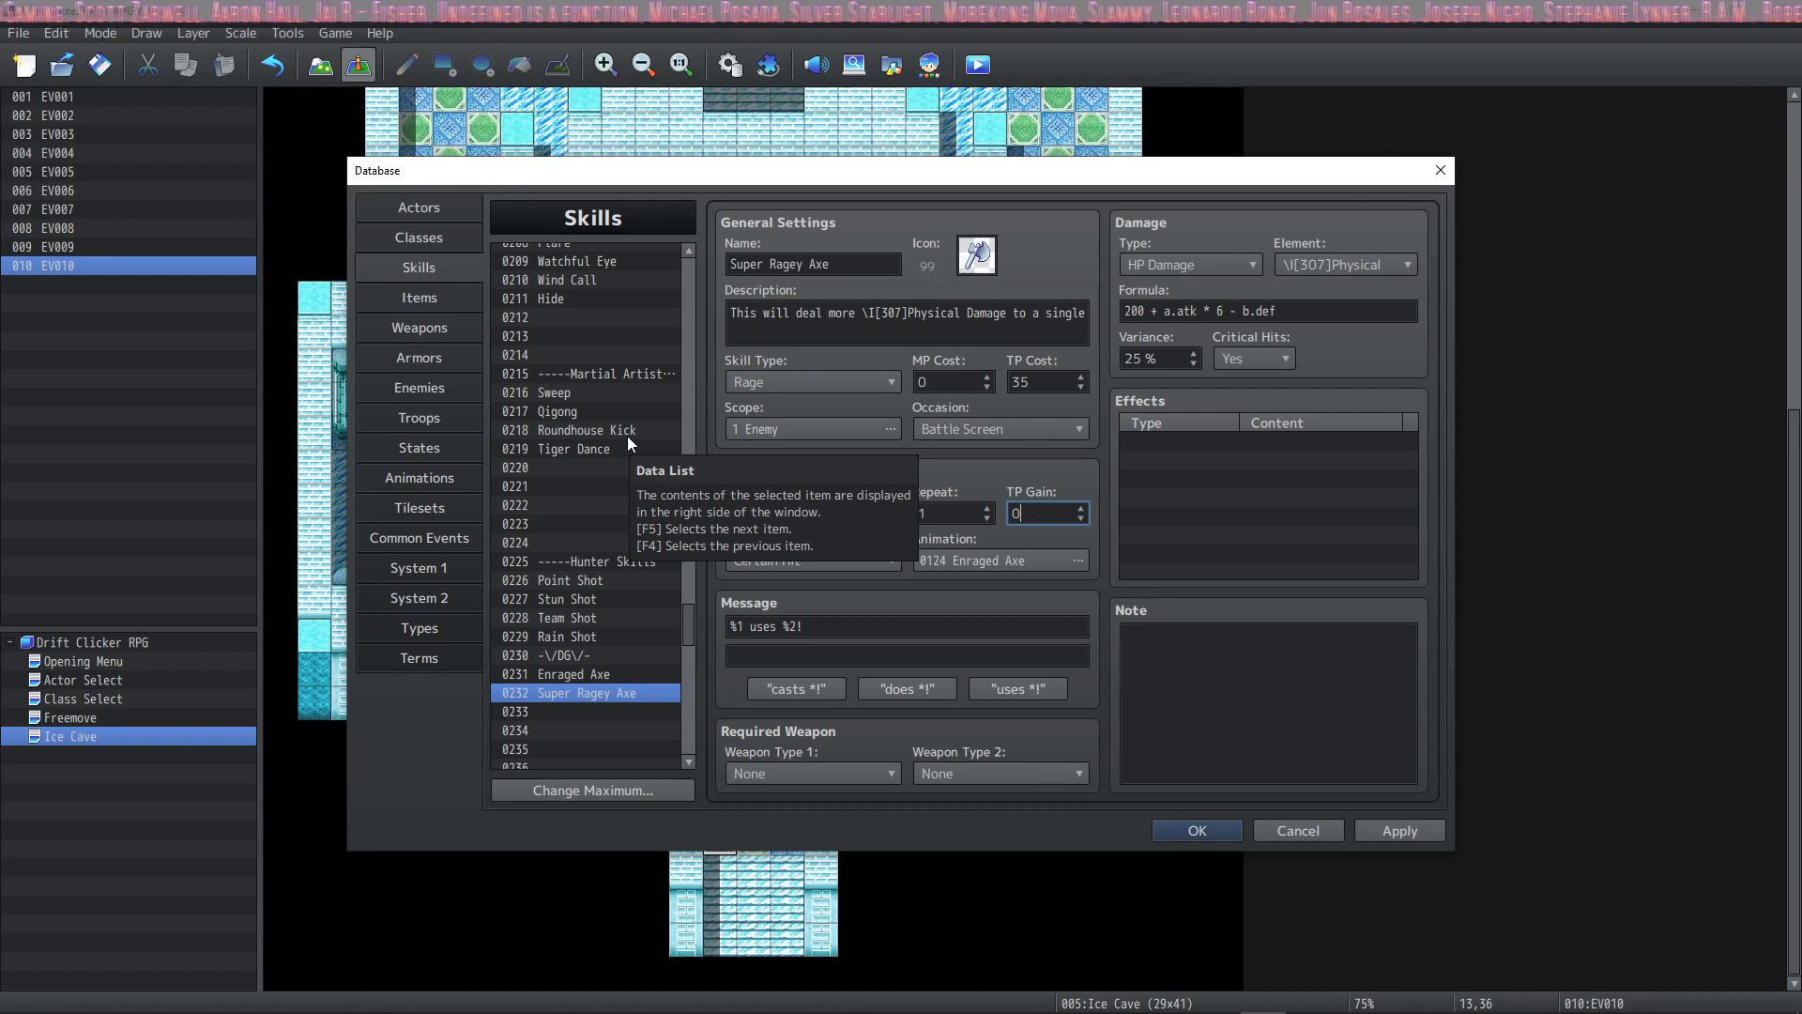
- Compare Super Ragey Axe side by side with Enraged Axe
left_click(596, 676)
left_click(594, 691)
left_click(607, 678)
left_click(606, 694)
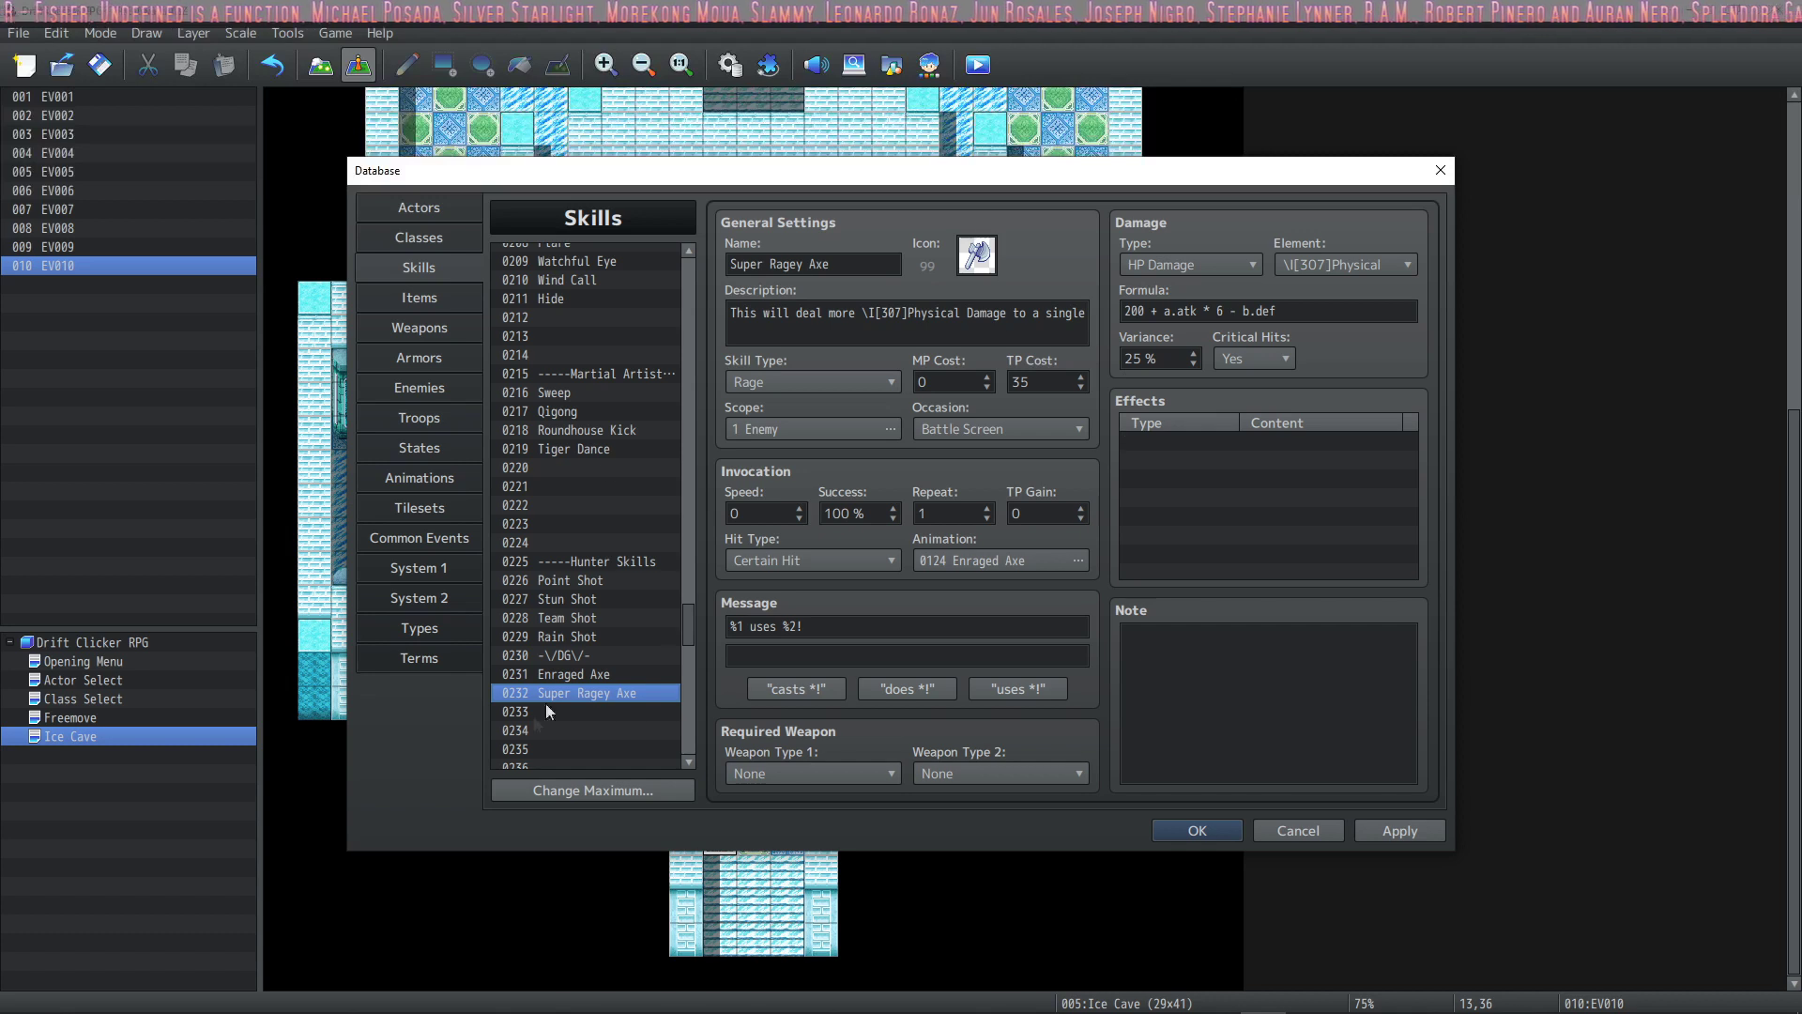
left_click(621, 678)
left_click(623, 693)
left_click(623, 676)
left_click(624, 694)
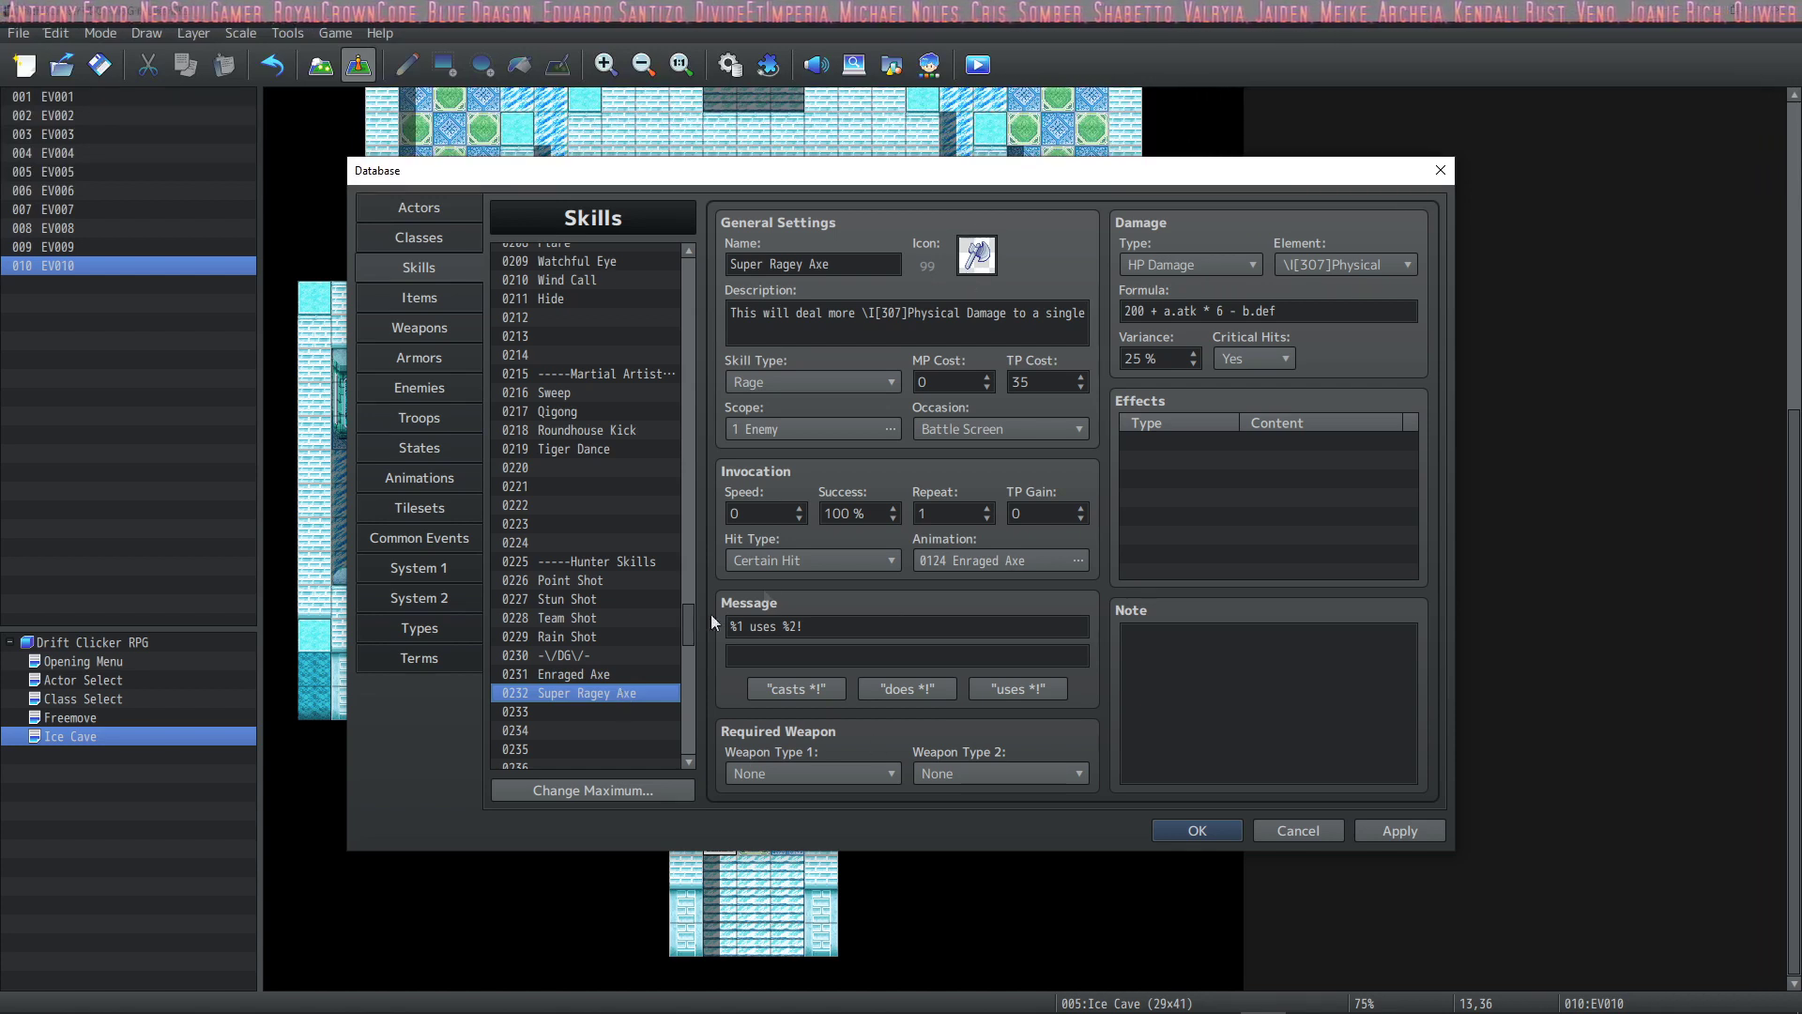
left_click(614, 672)
left_click(610, 691)
left_click(616, 676)
left_click(612, 691)
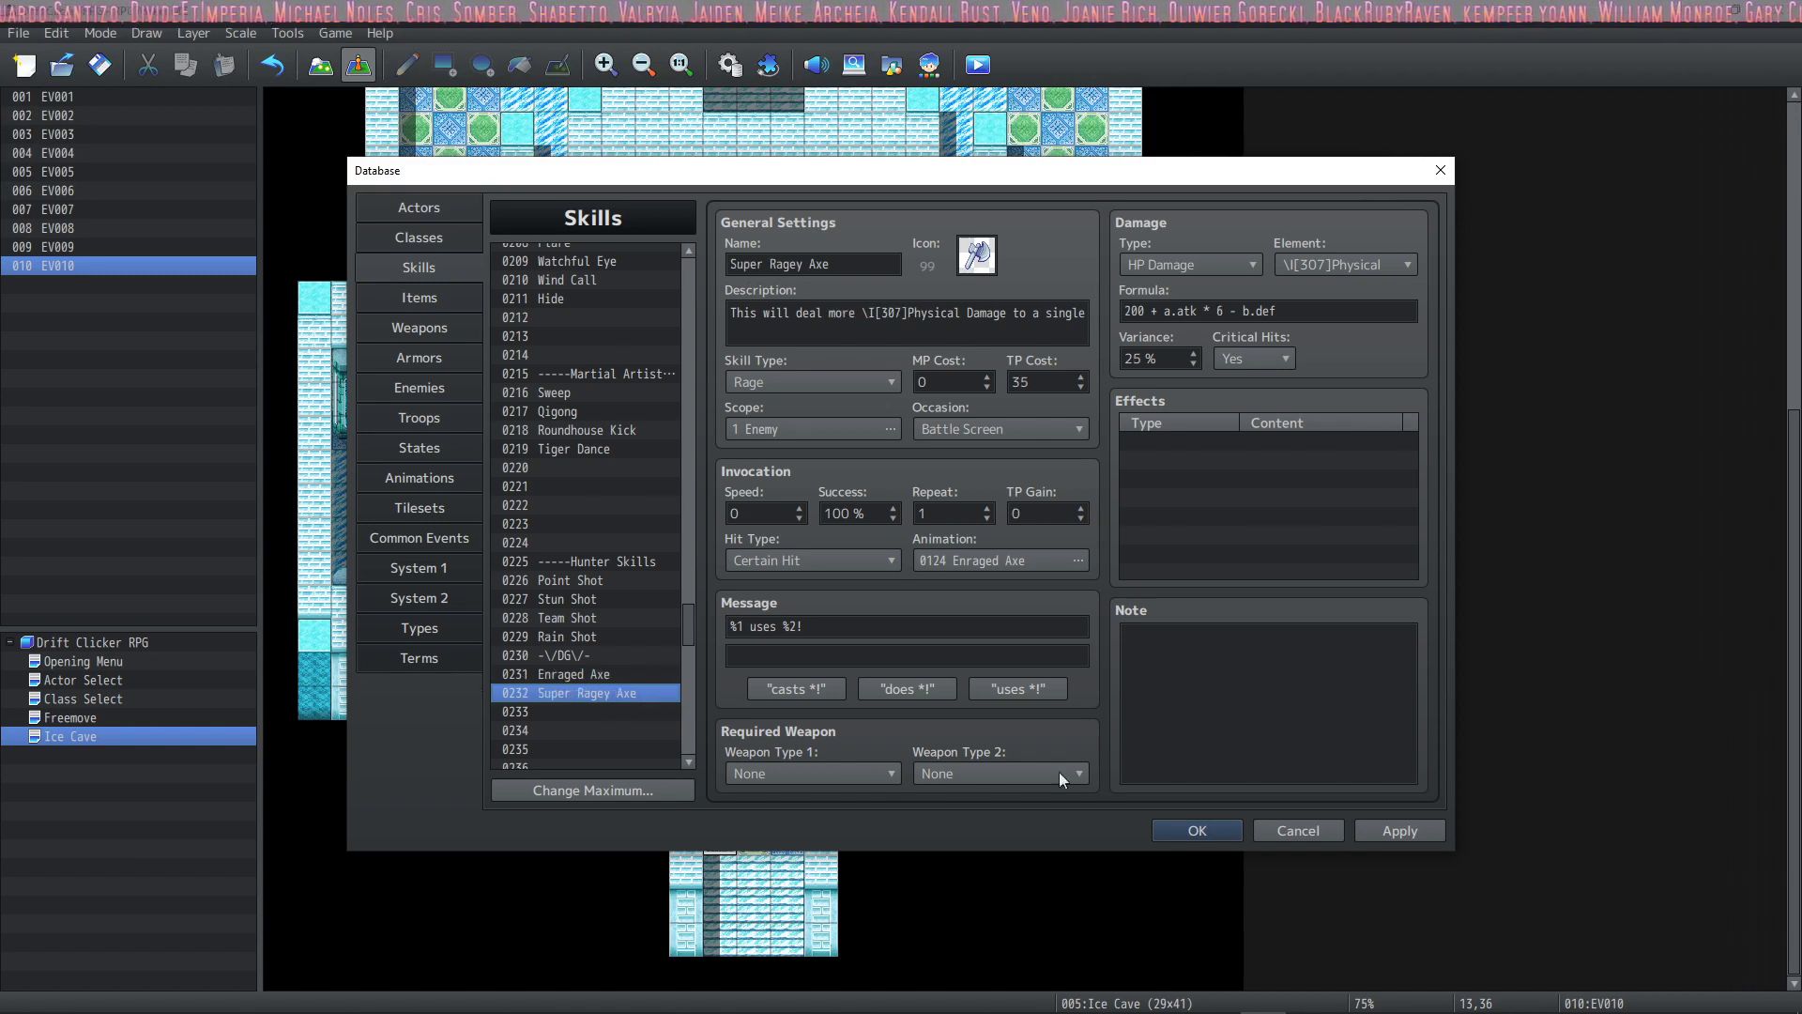
- Check the occasion and scope options, leaving Battle Screen and 1 Enemy
left_click(999, 426)
left_click(1075, 429)
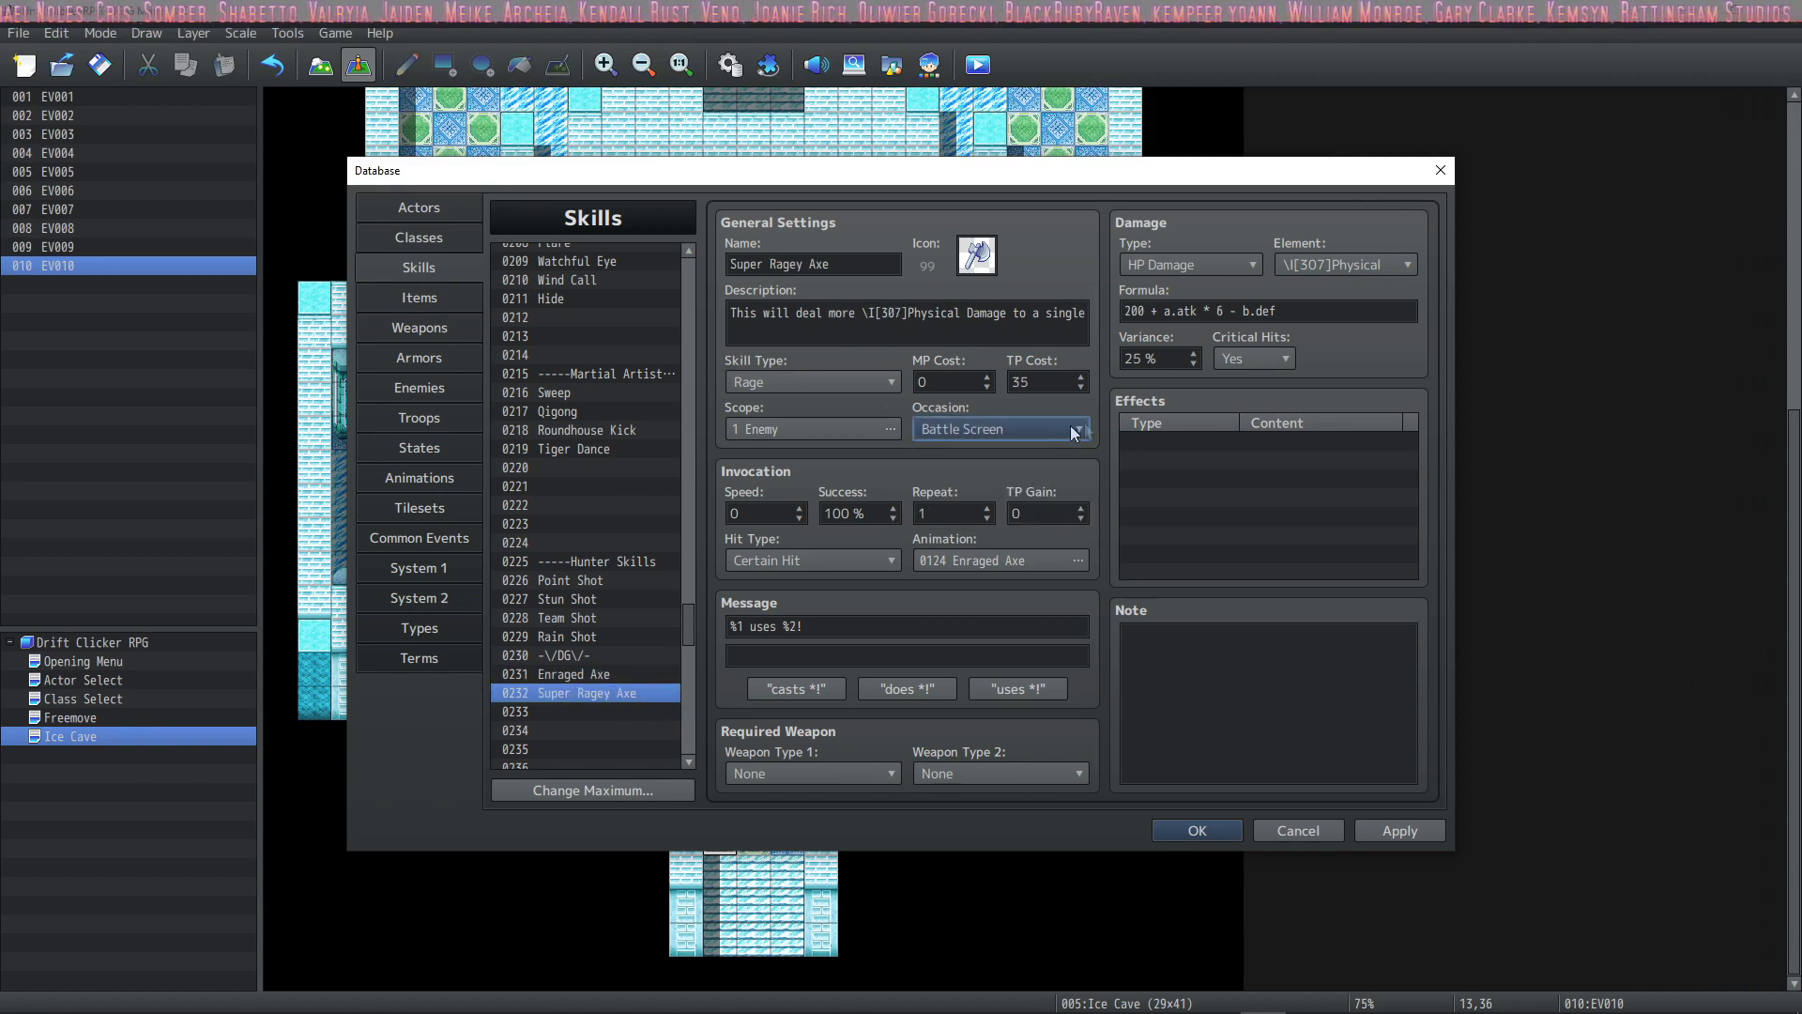
left_click(981, 428)
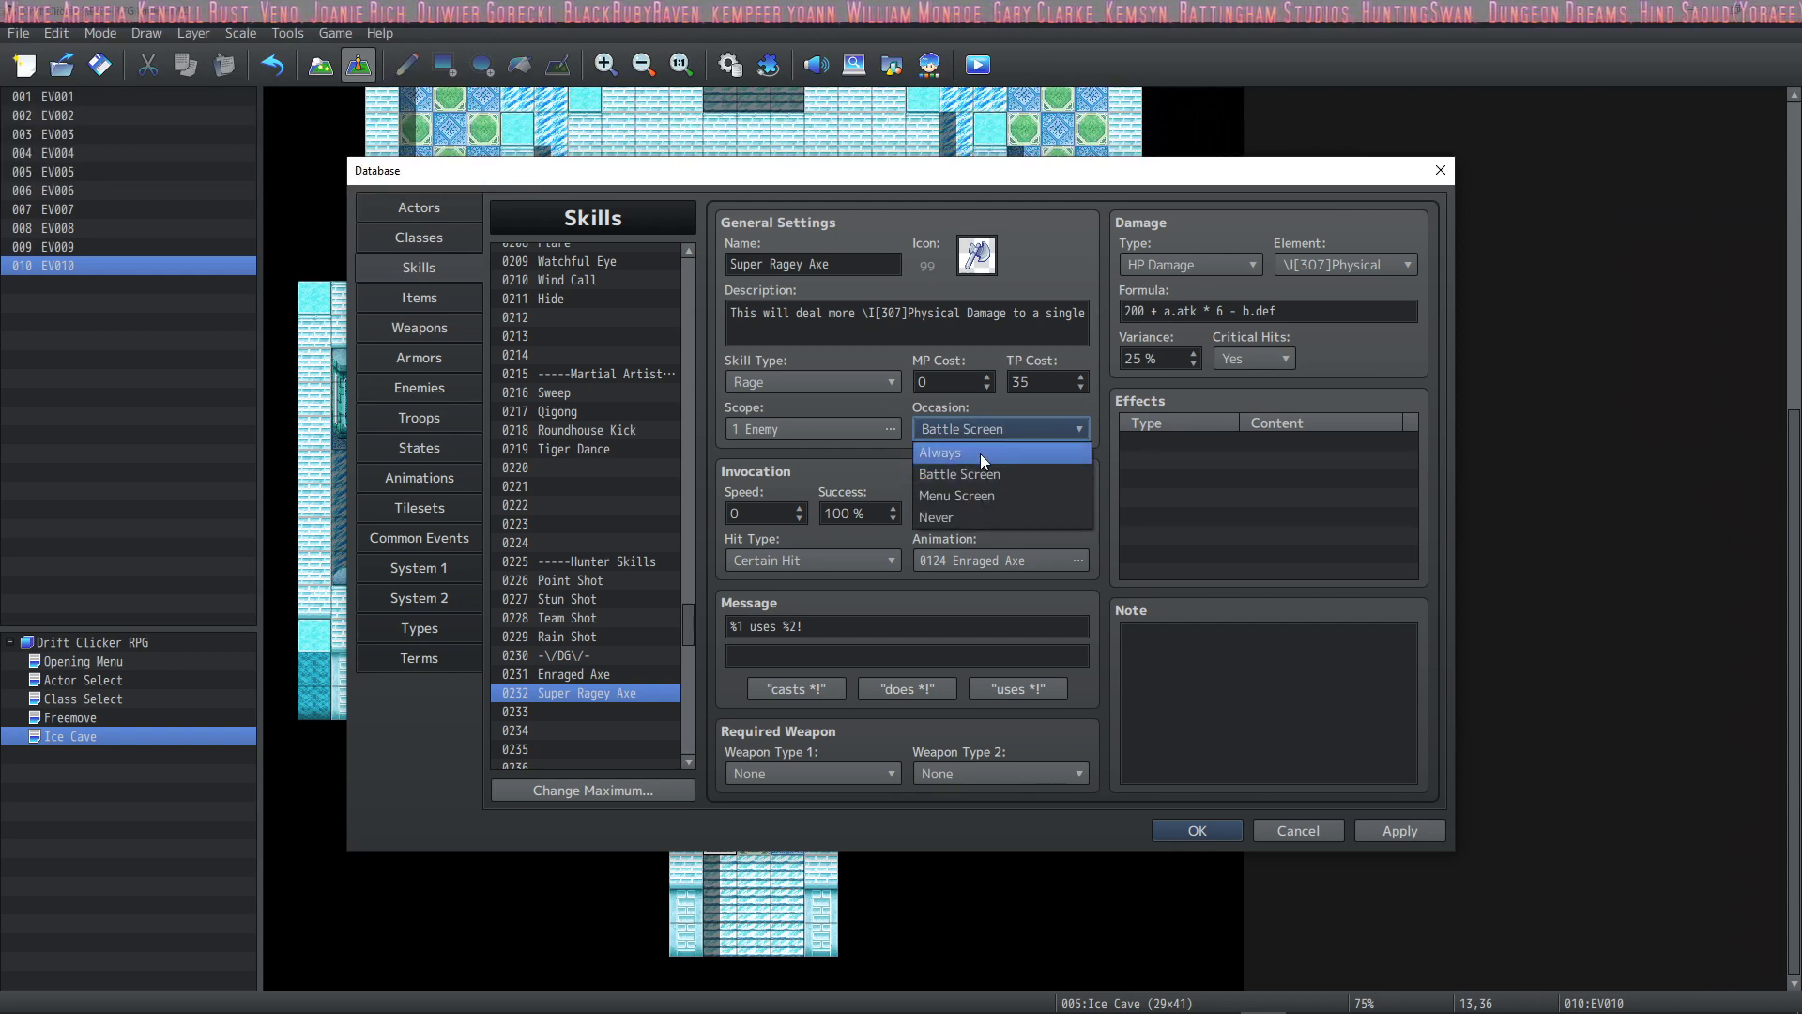
left_click(989, 479)
left_click(992, 430)
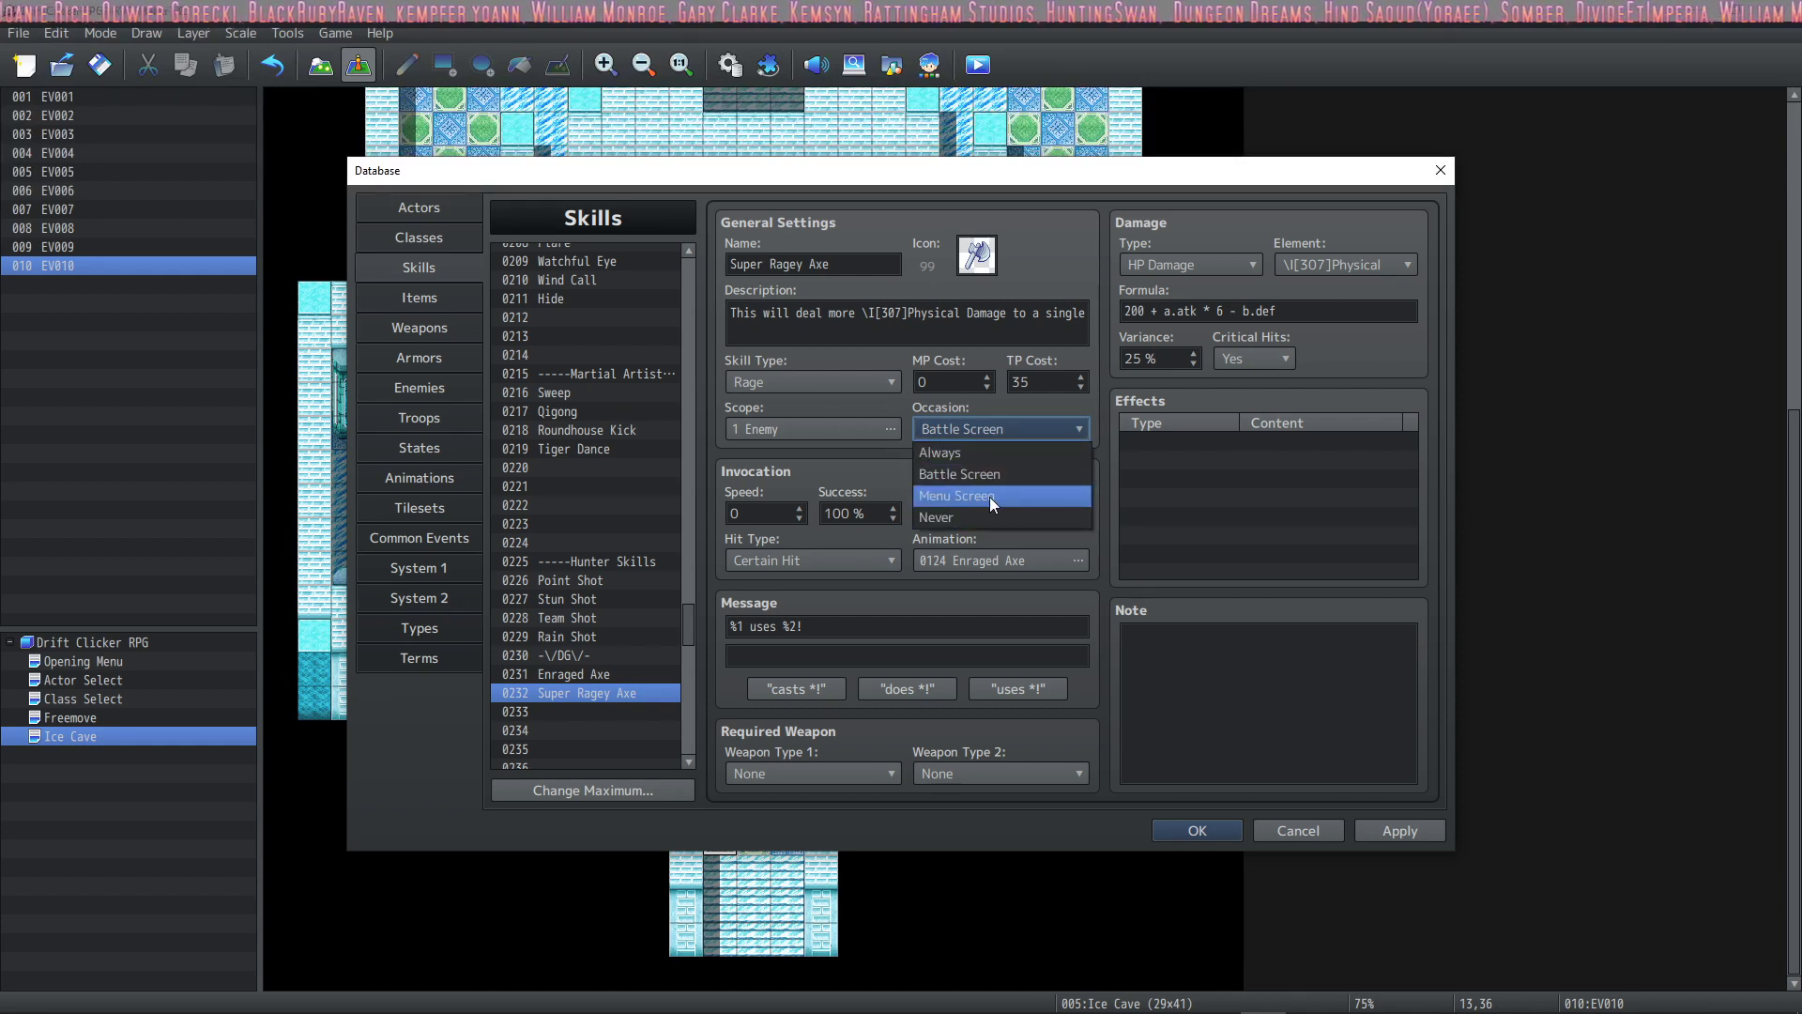
left_click(990, 497)
left_click(986, 437)
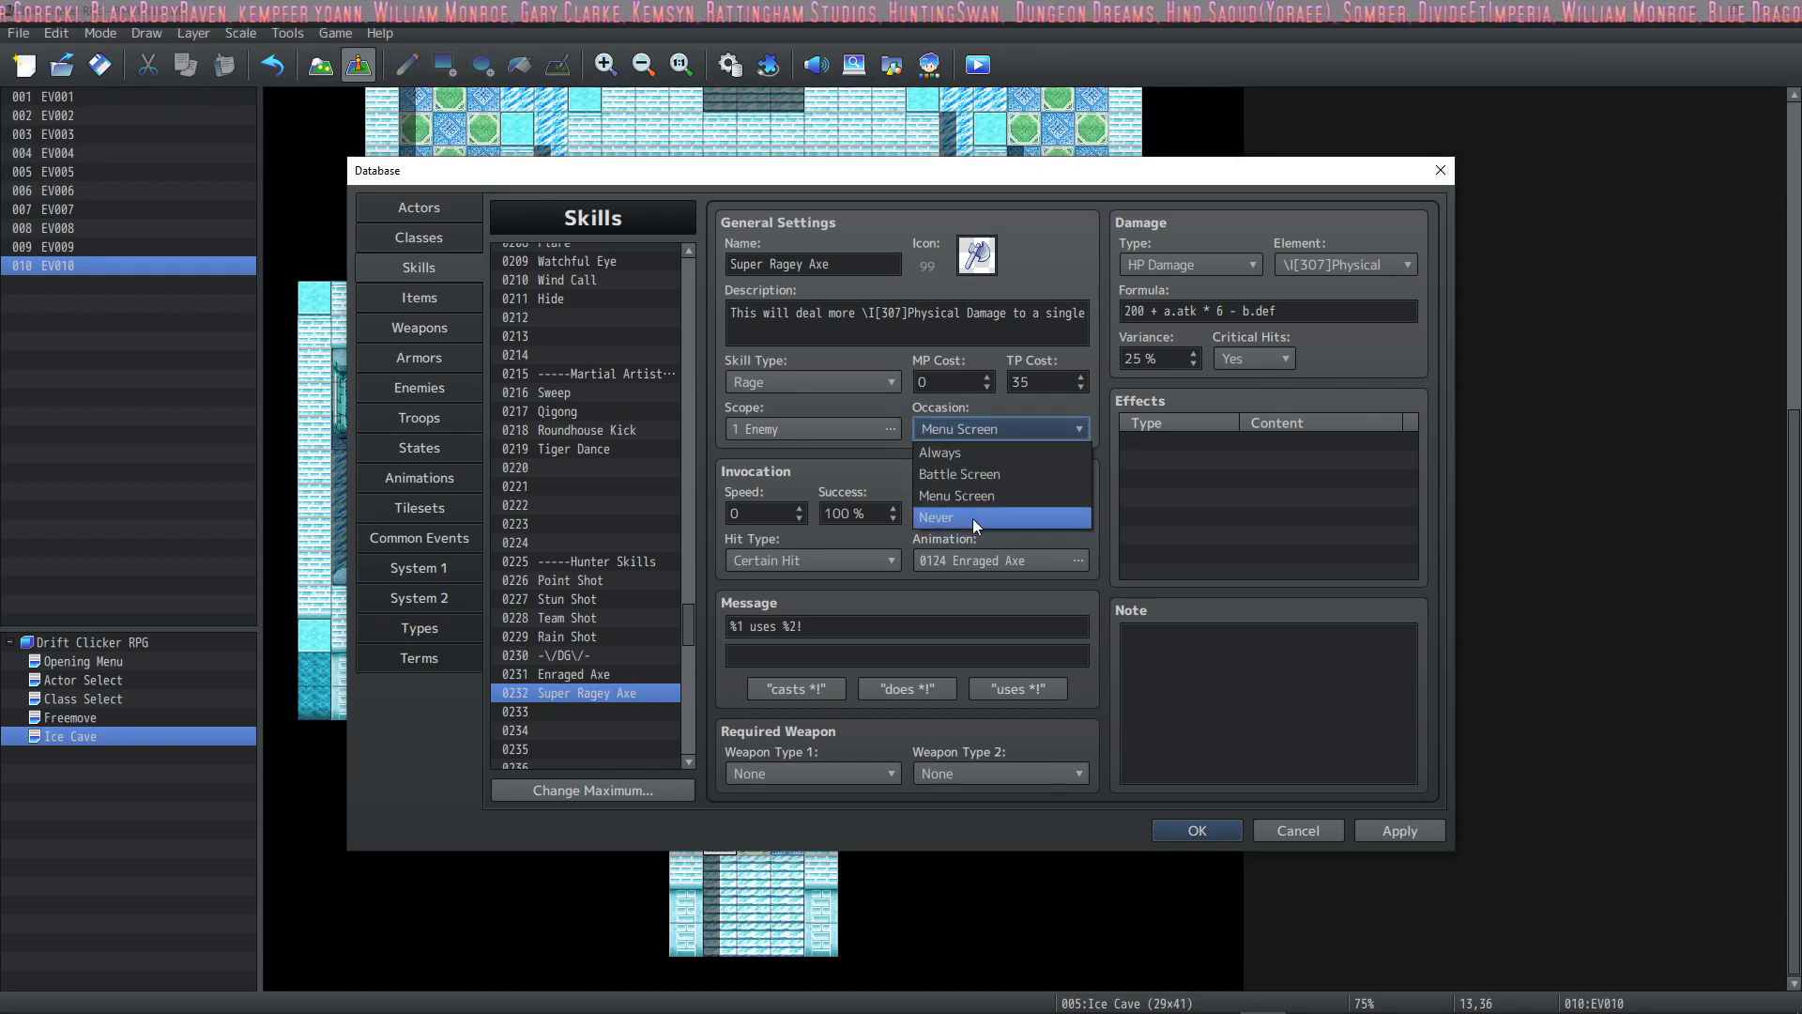
left_click(972, 518)
left_click(981, 432)
left_click(988, 472)
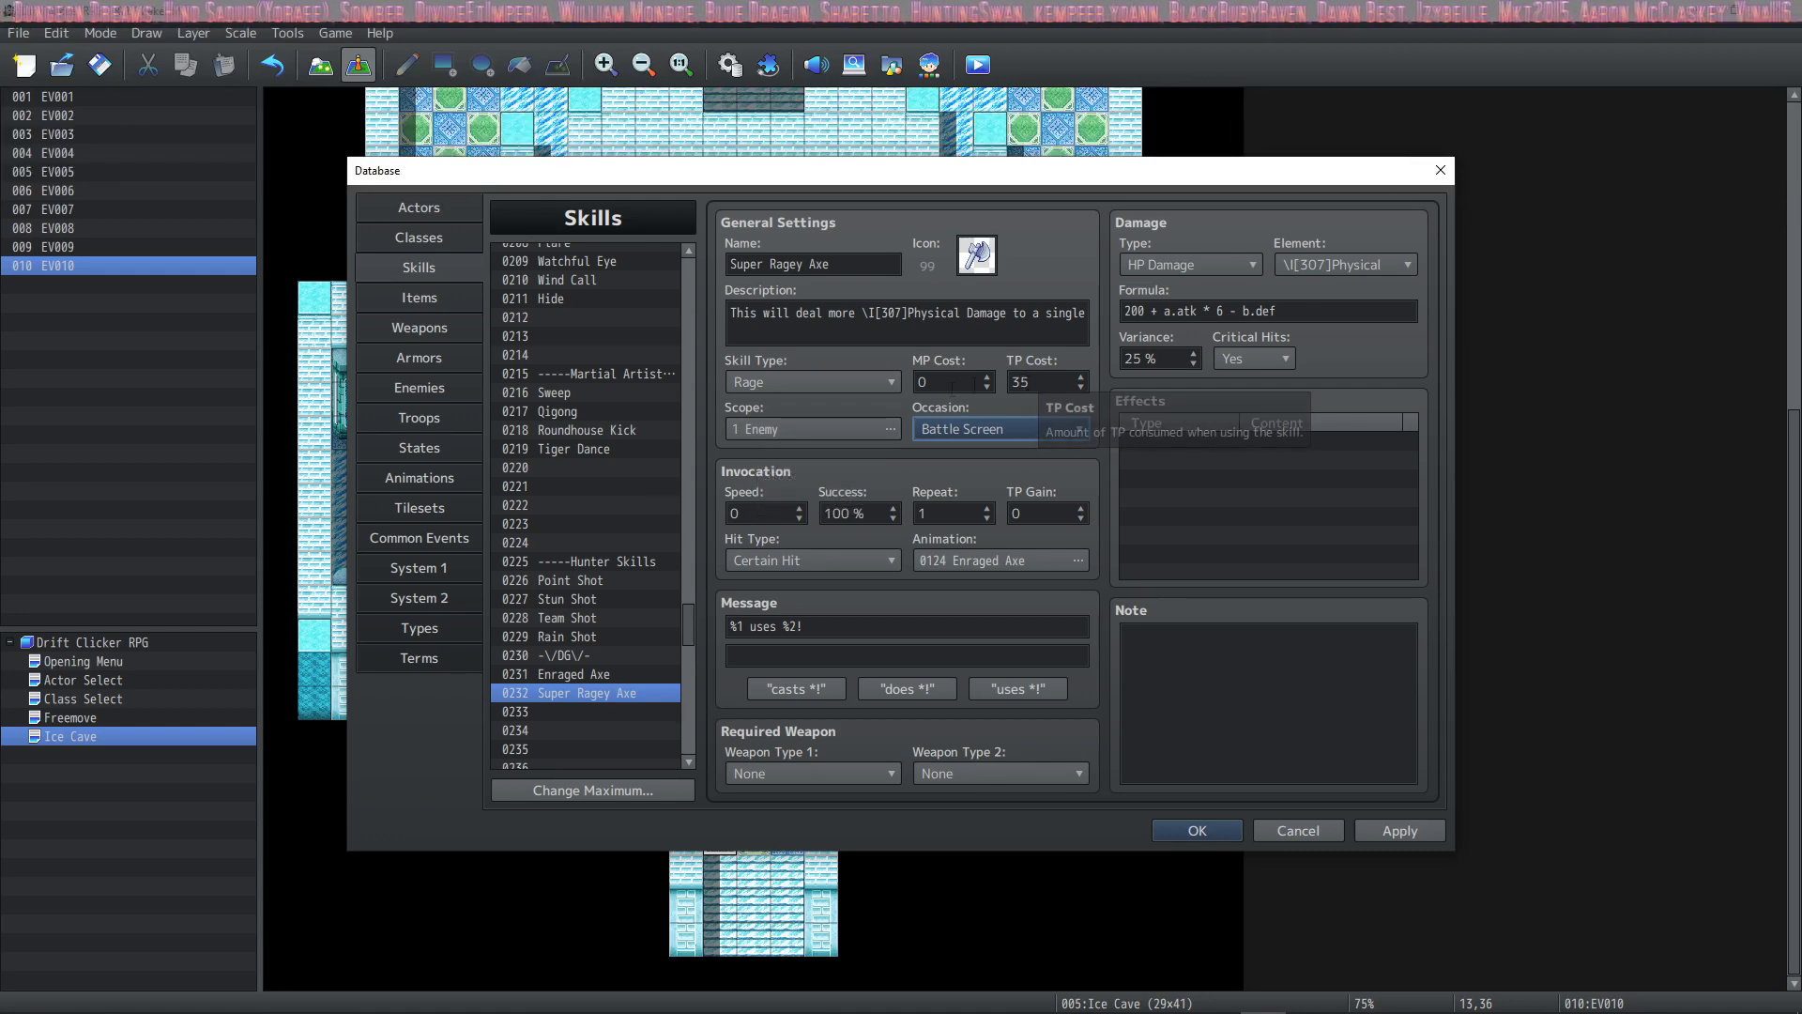
left_click(825, 430)
left_click(972, 587)
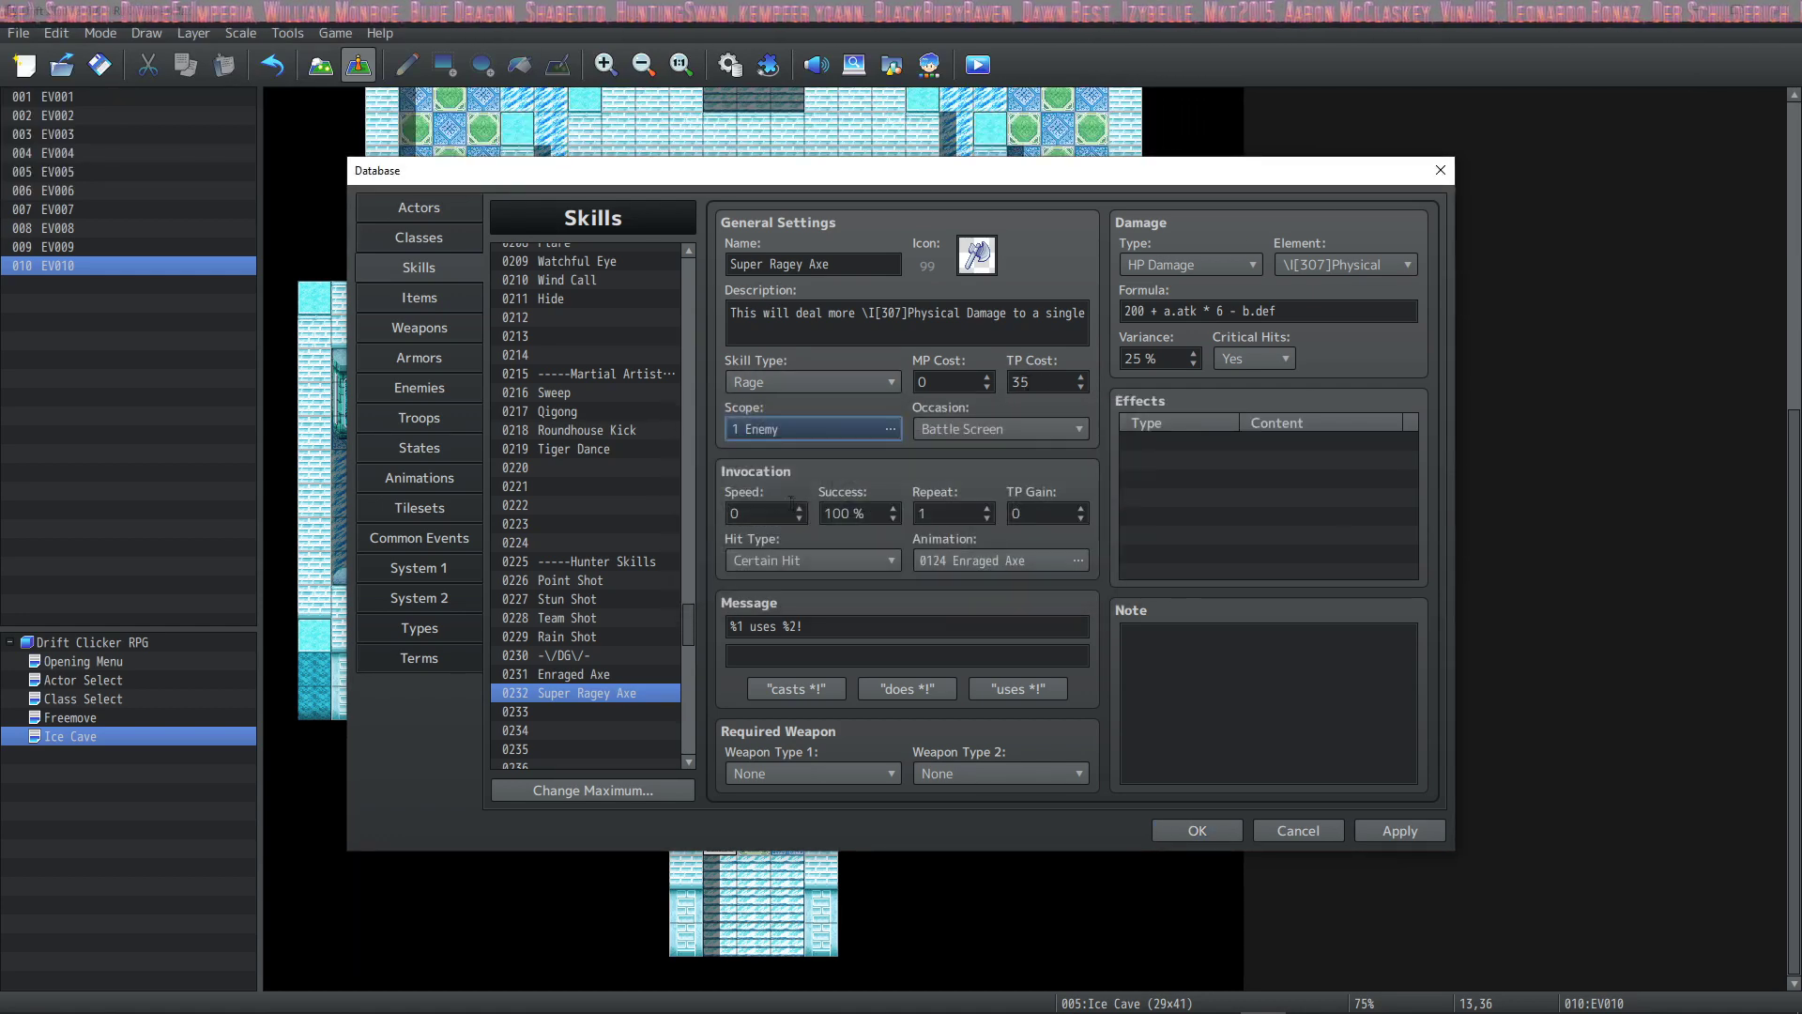
left_click(782, 514)
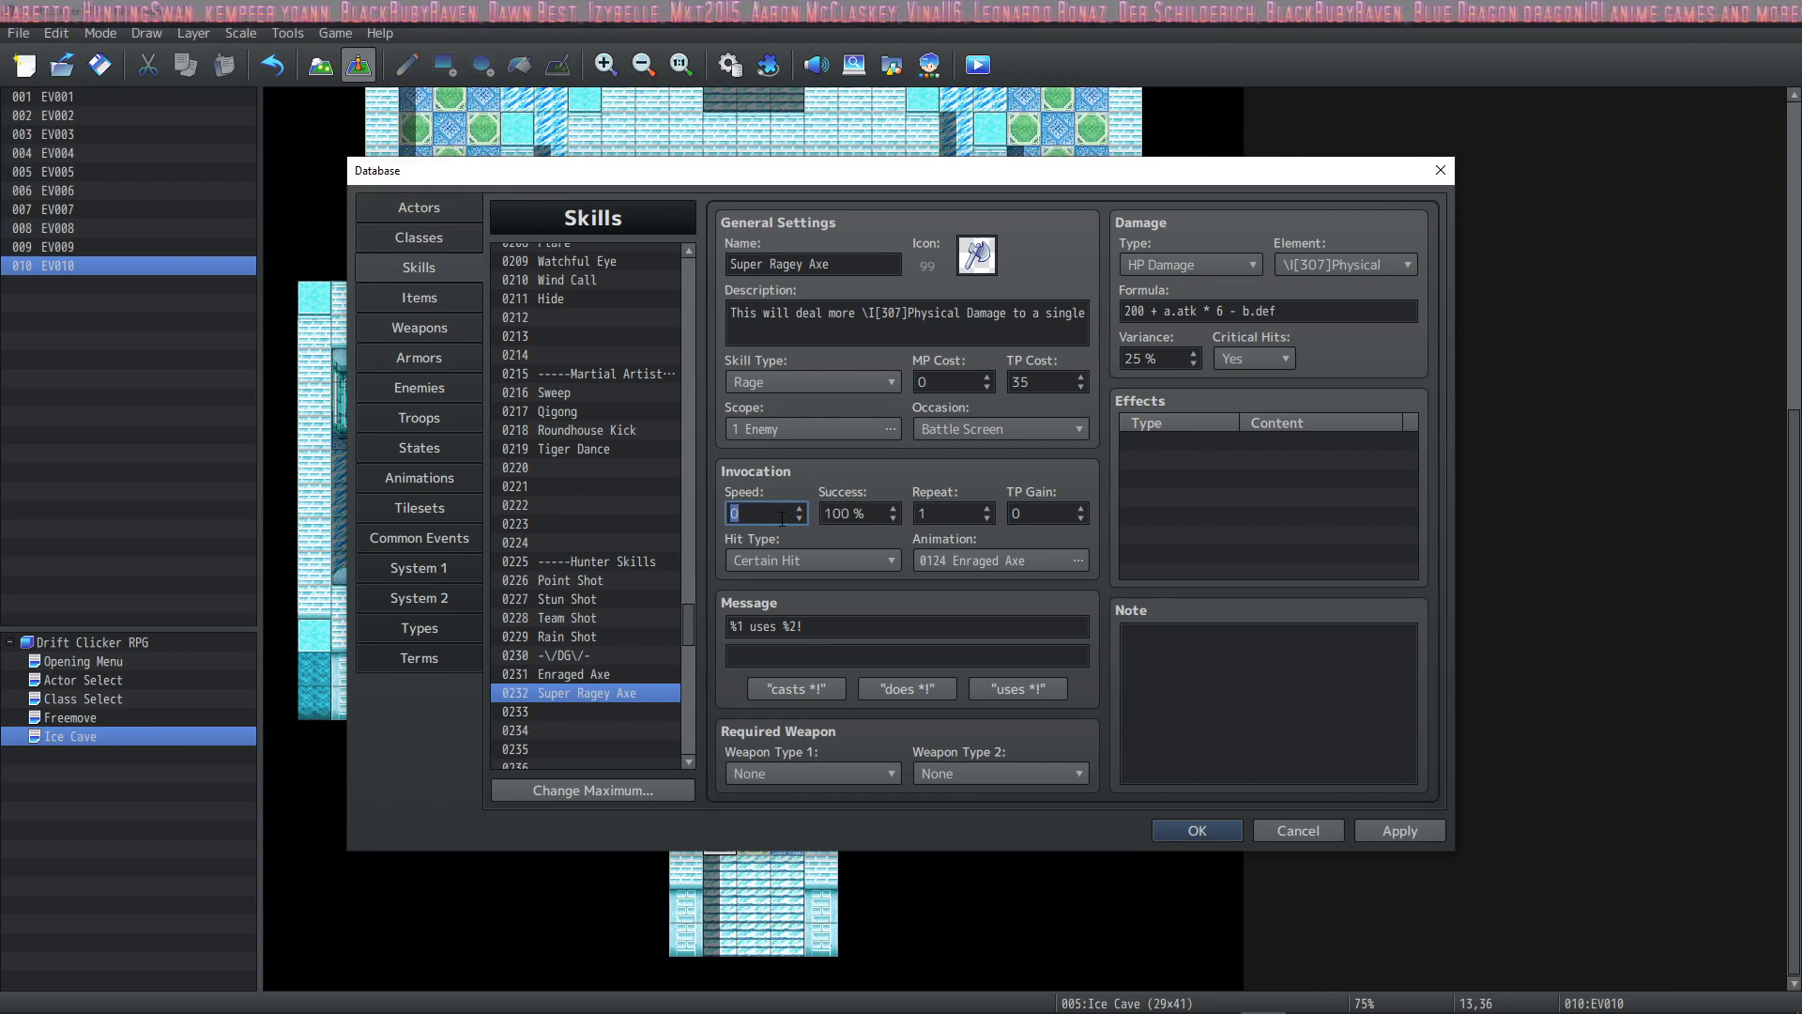
- Set Super Ragey Axe's speed to 100 and repeat count to 2
type("100")
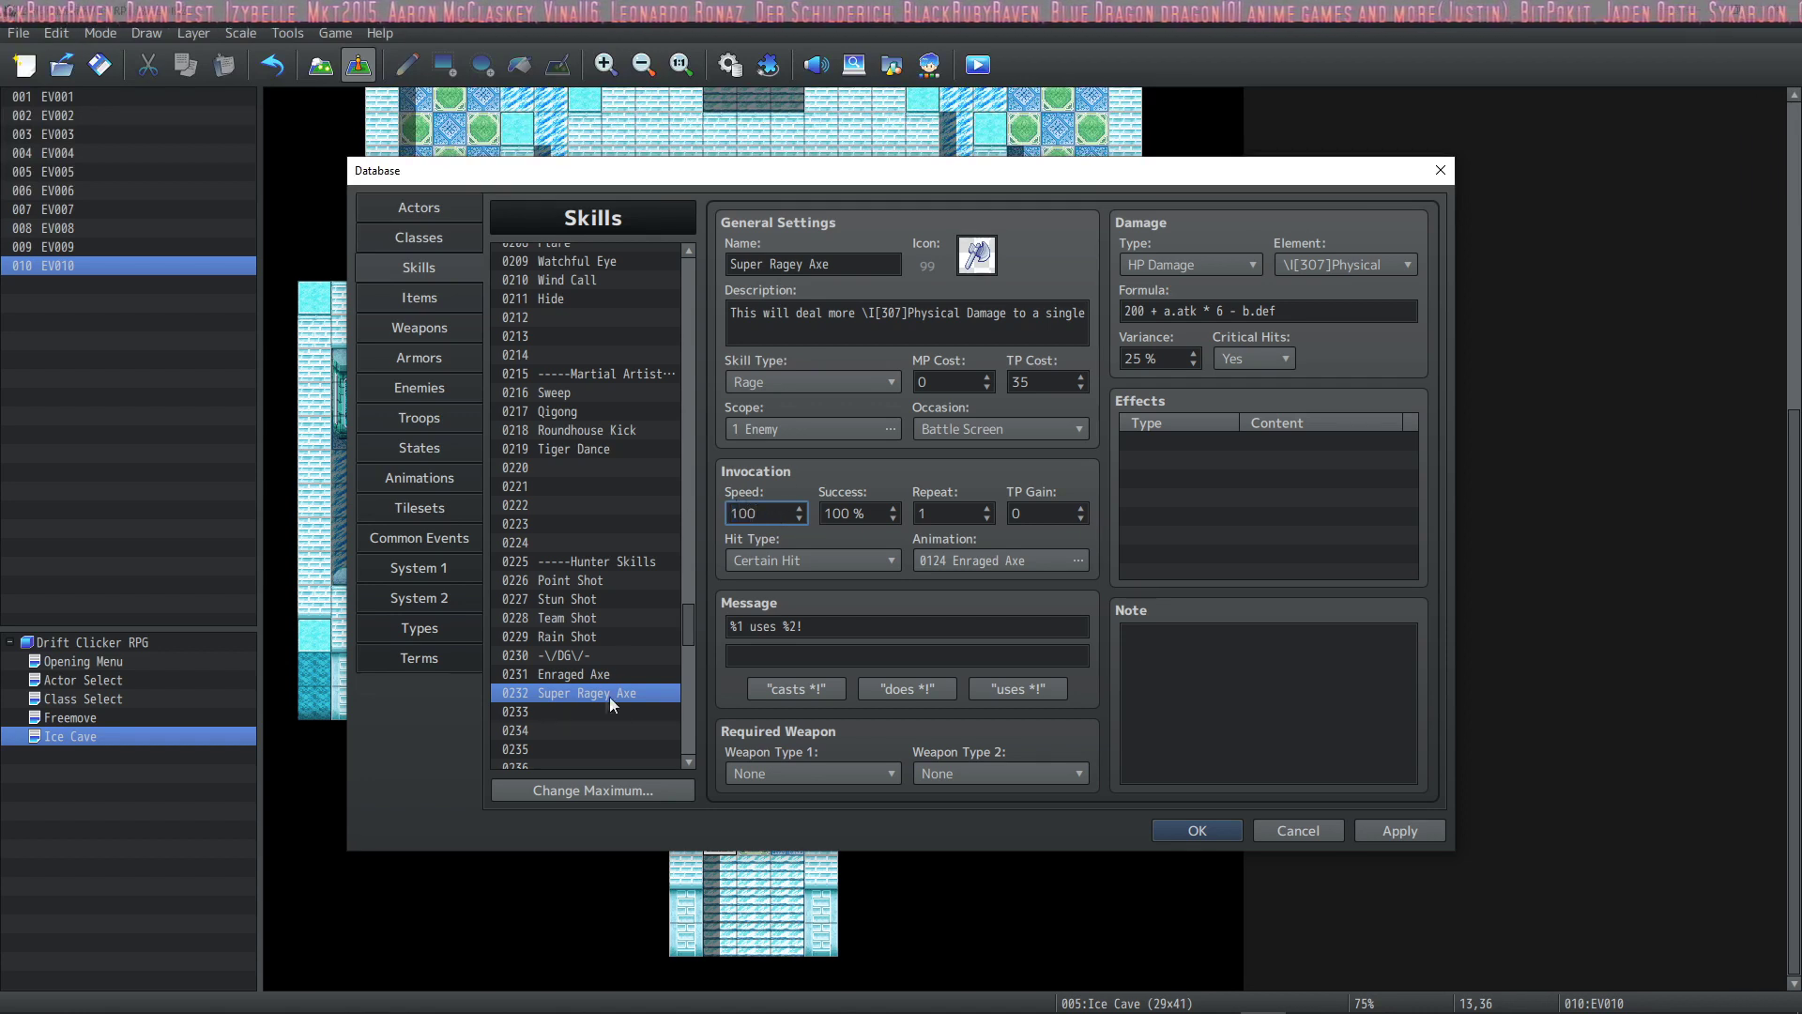
key("Tab")
left_click(634, 673)
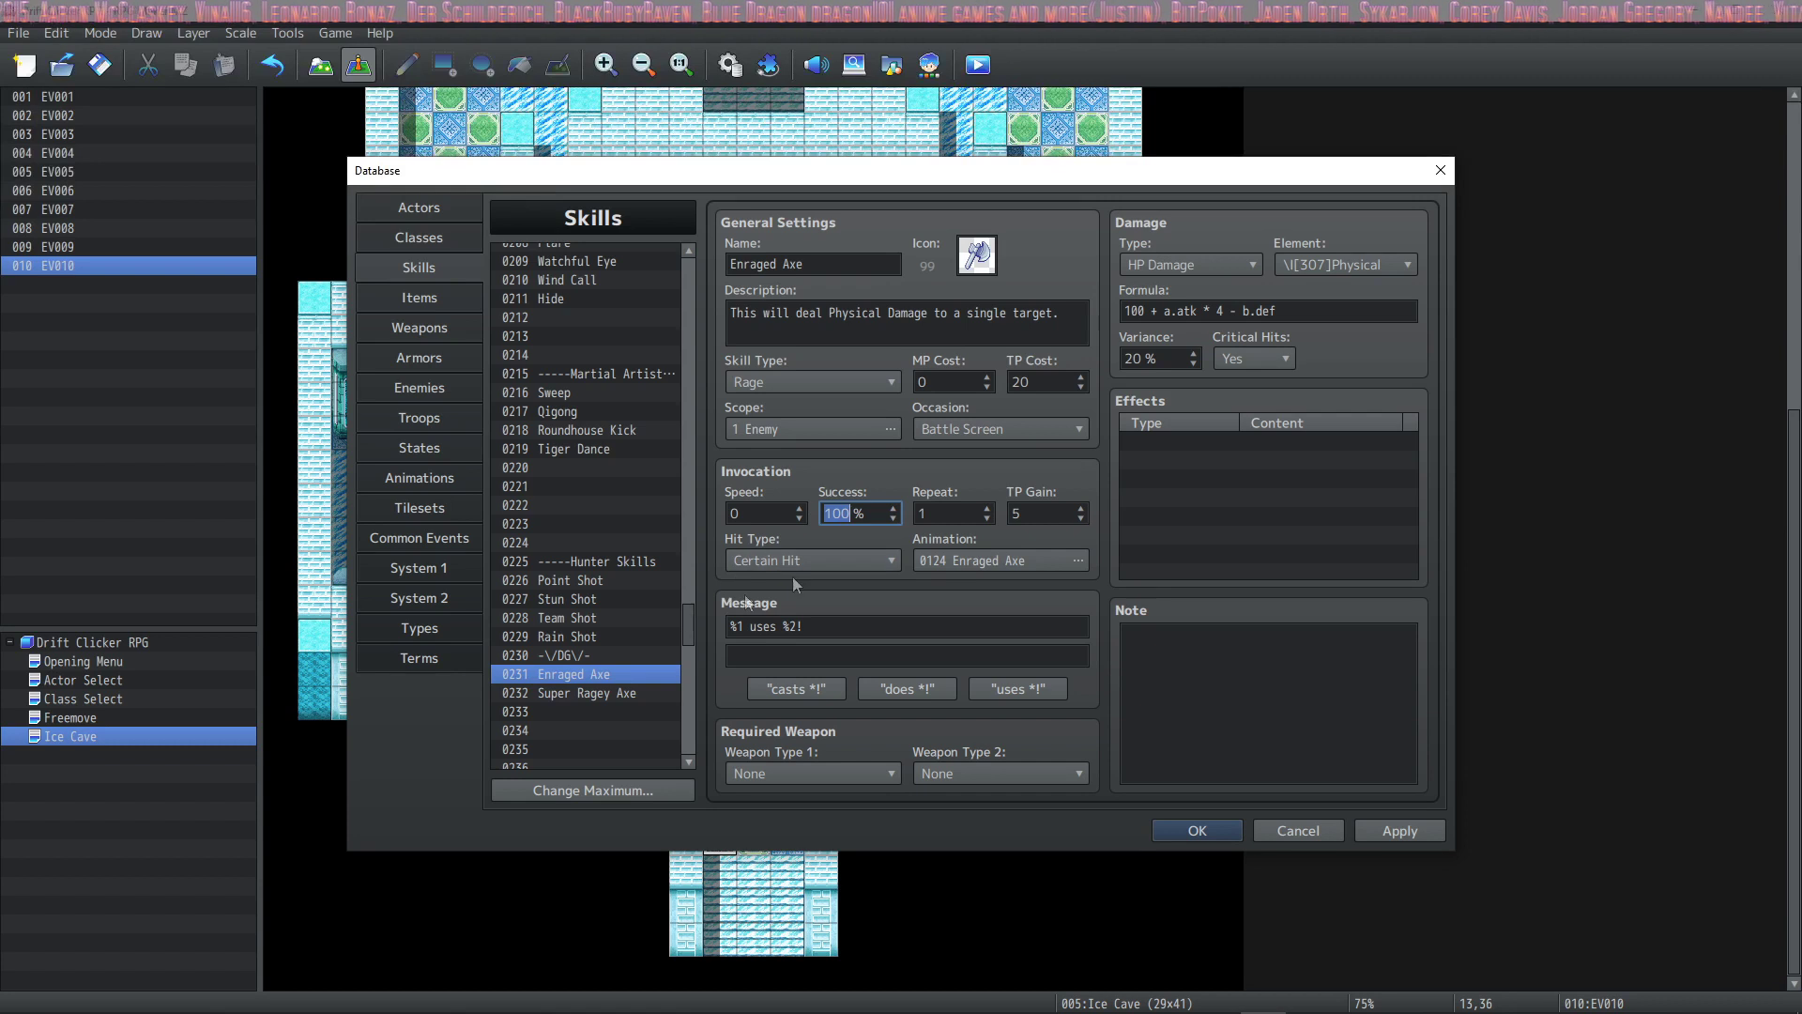
left_click(634, 692)
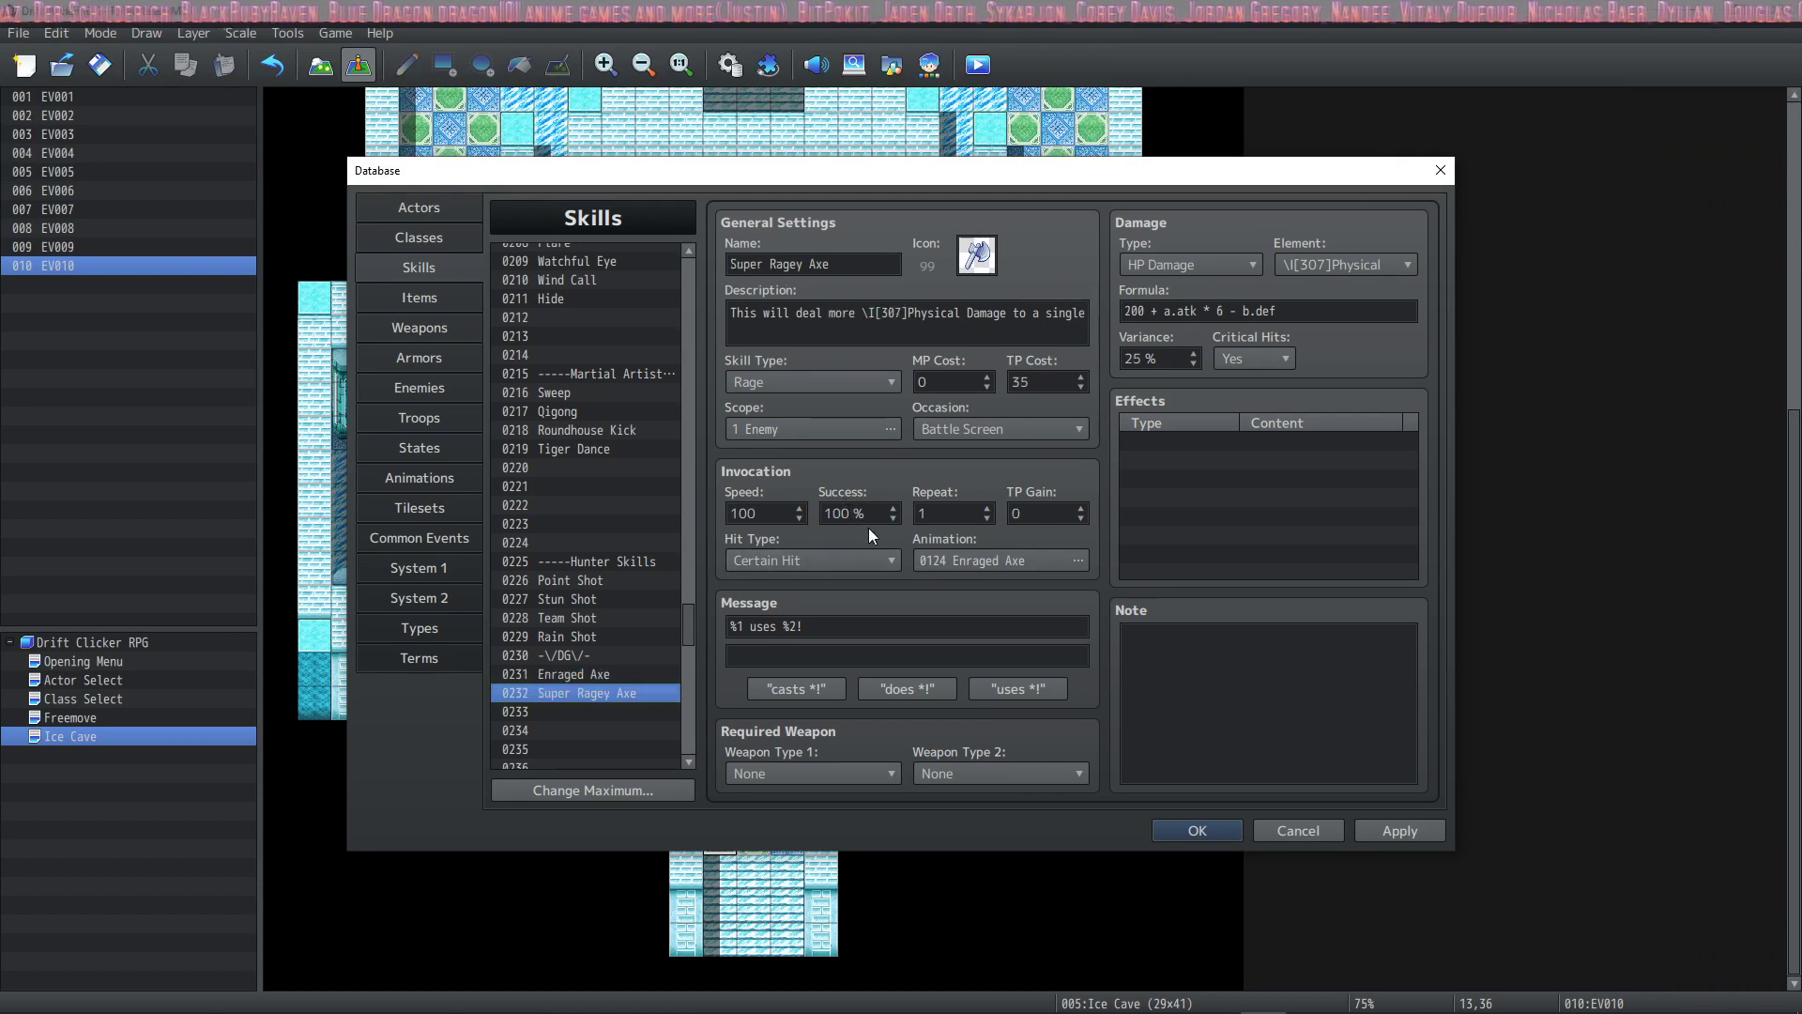
left_click(1151, 444)
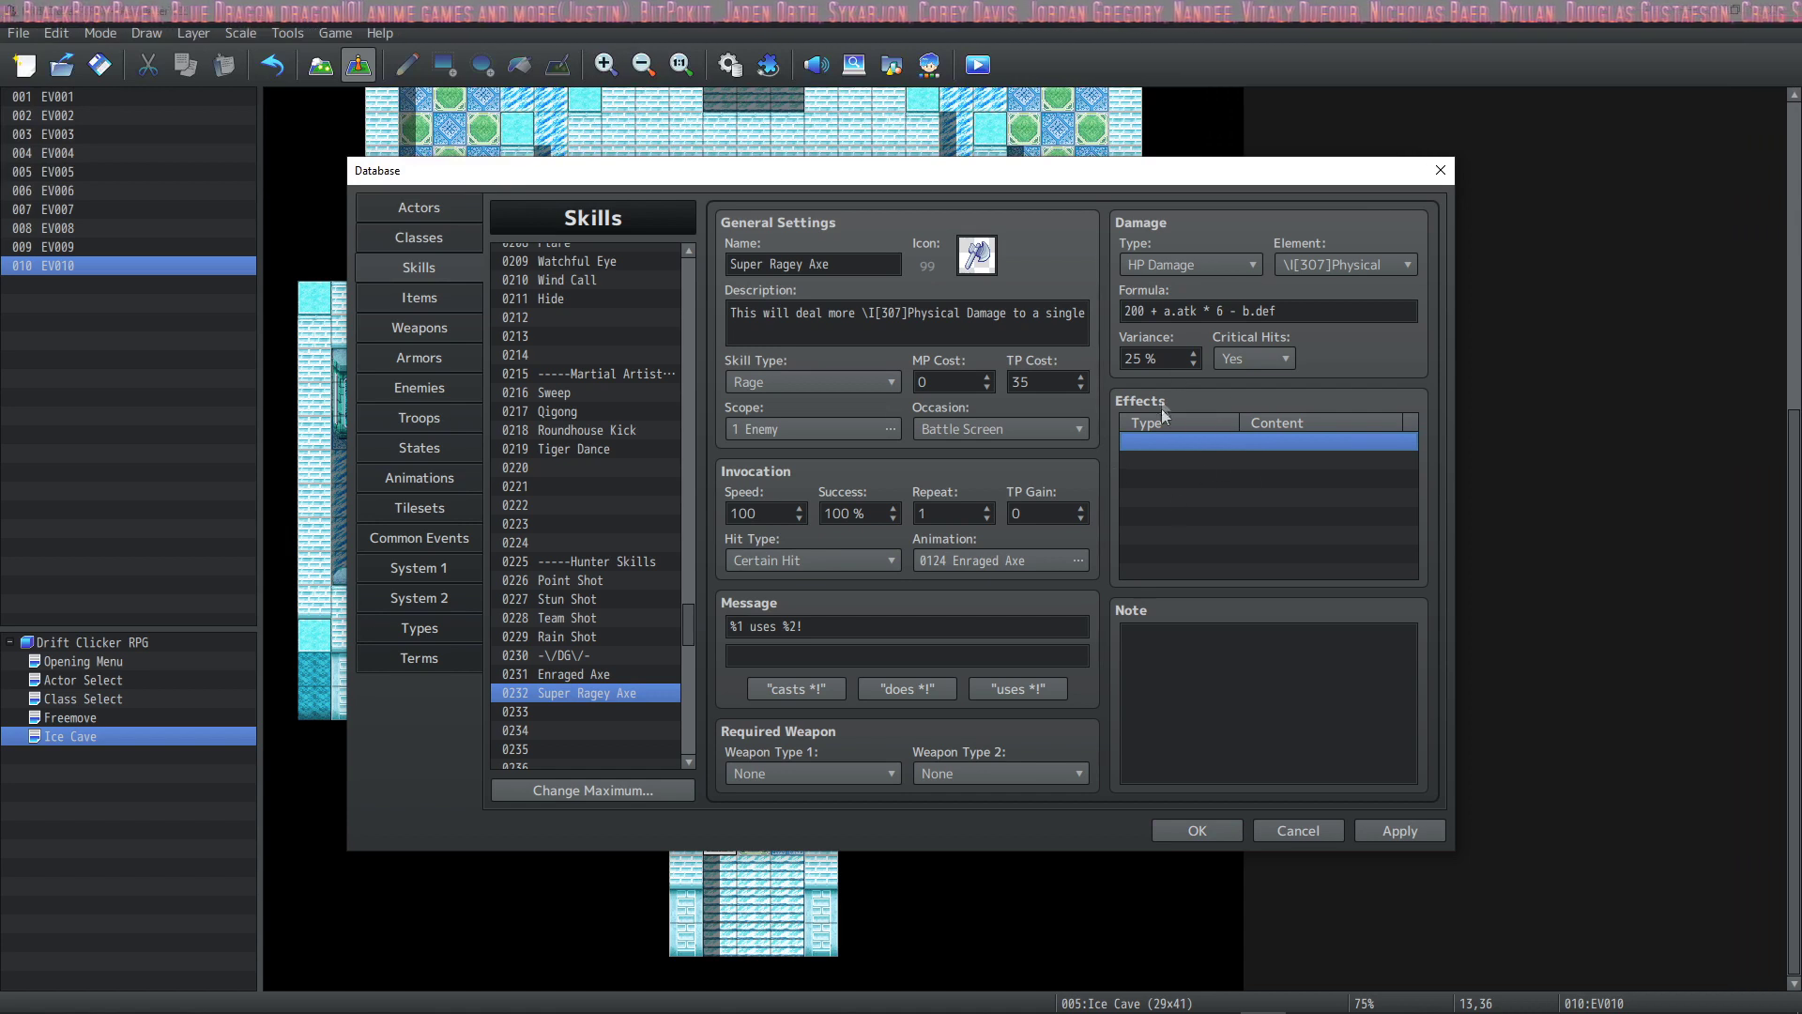
double_click(956, 513)
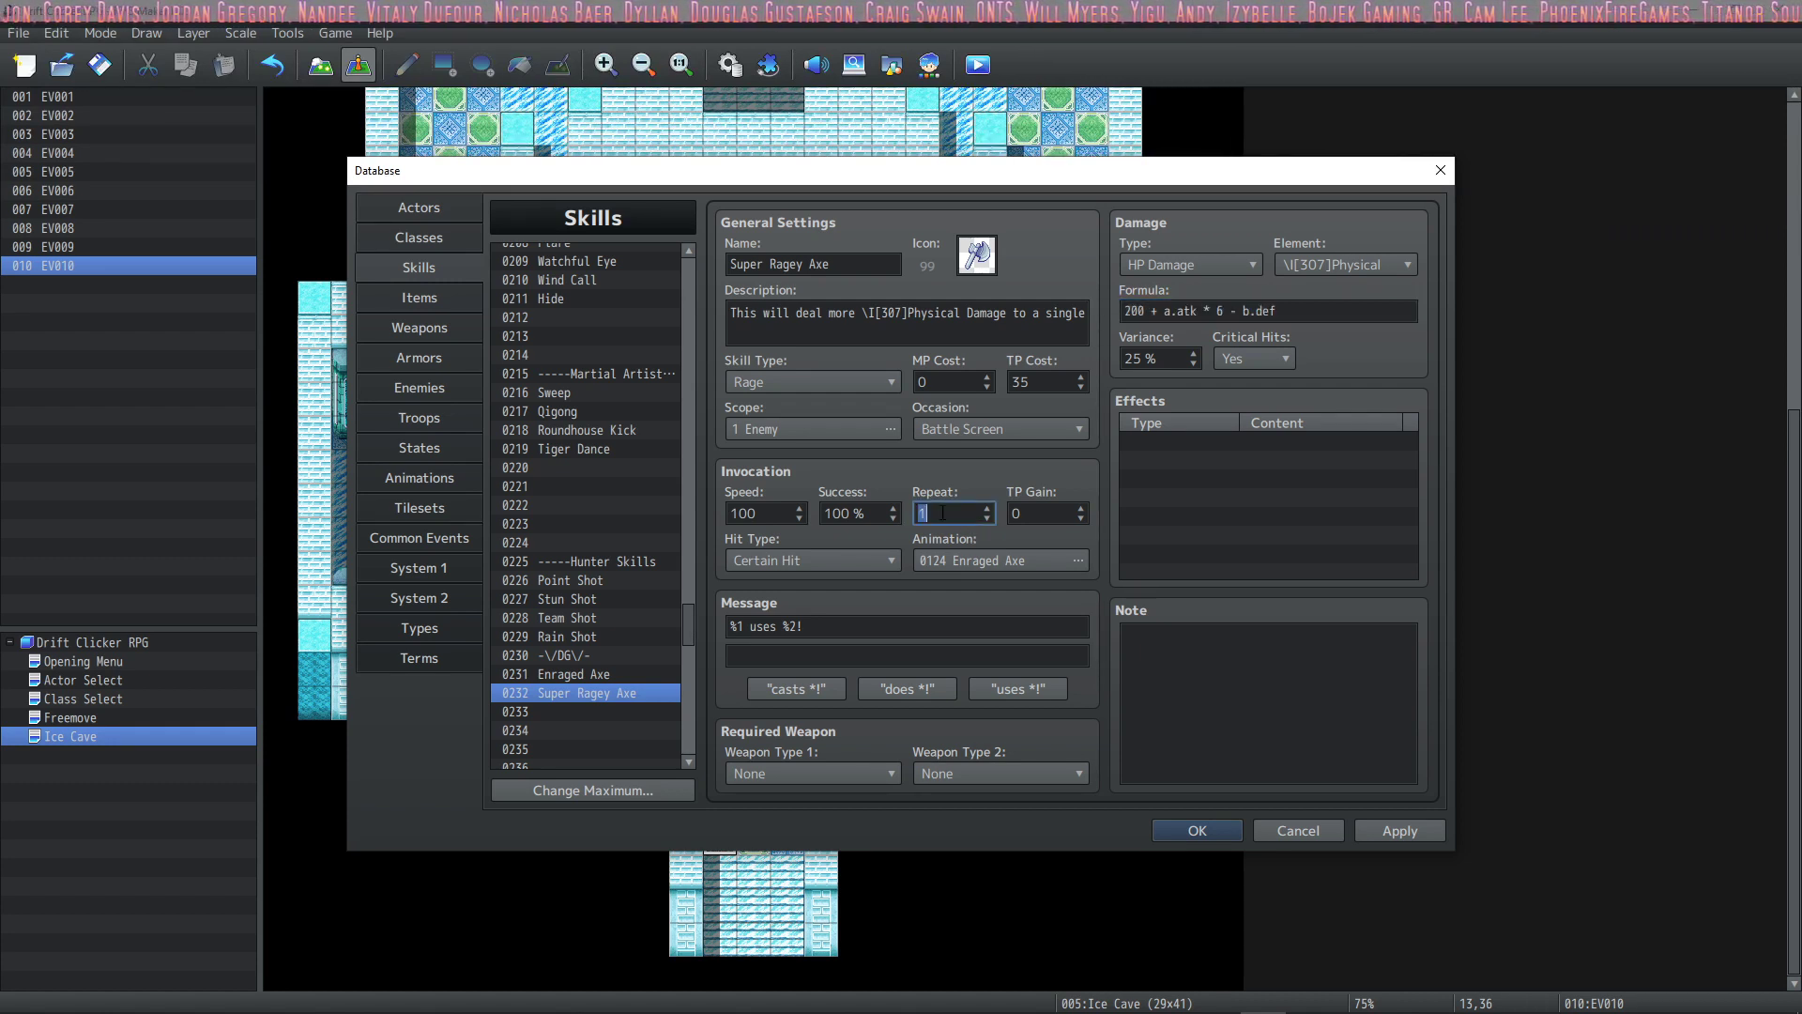
type("2")
- Retype the damage formula as 100 + a.atk * 4 - b.def
left_click(1117, 310)
key("ctrl+a")
type("100 + a.atk * 4 - b.def")
left_click(1040, 512)
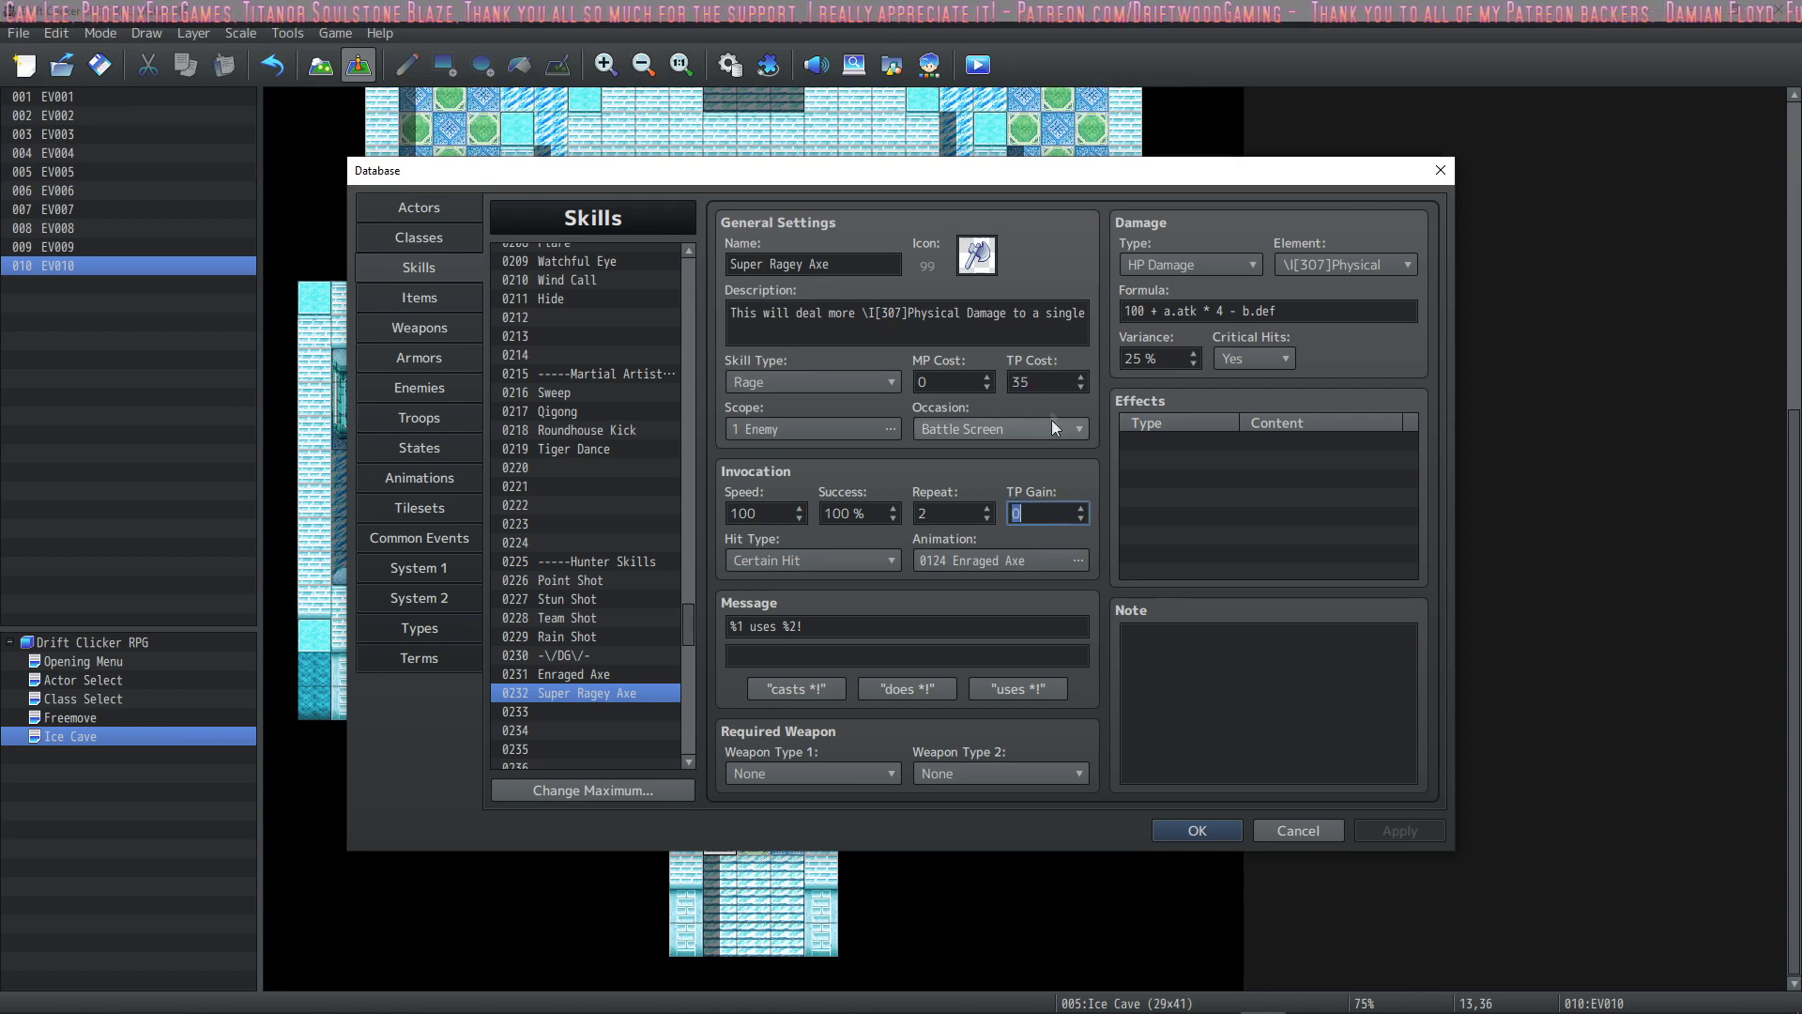
left_click(850, 561)
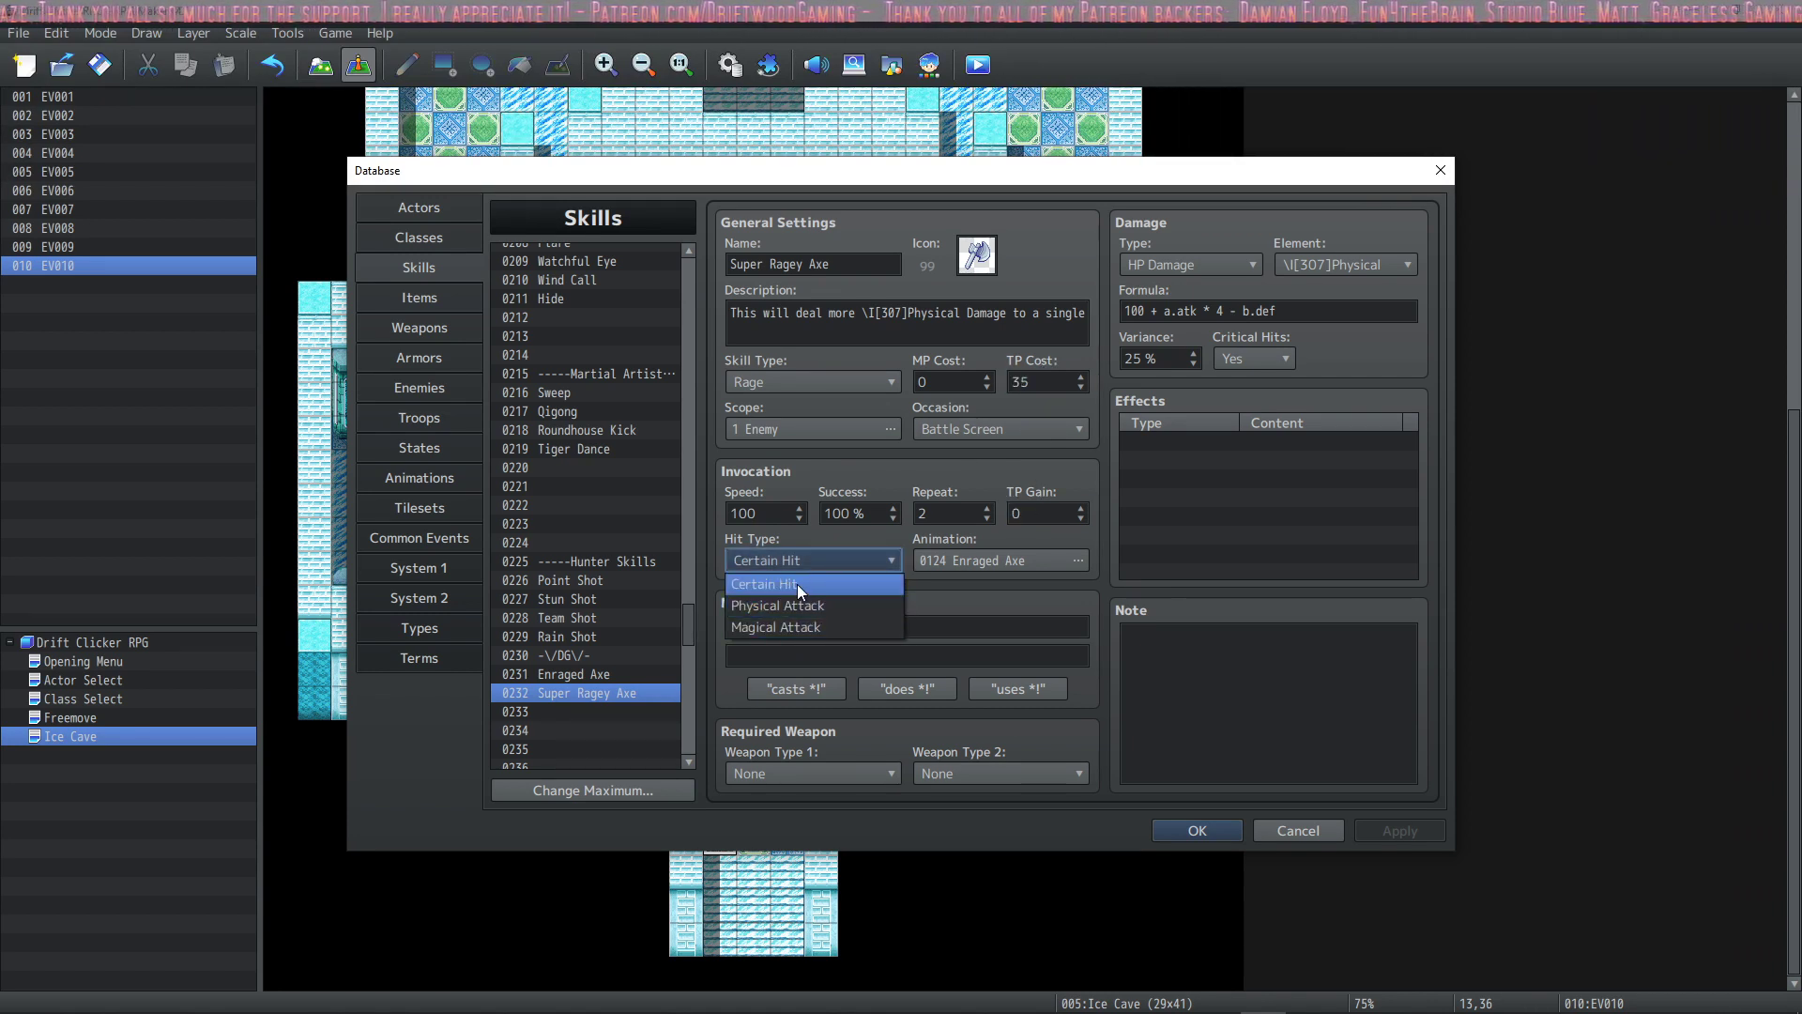
- Set Super Ragey Axe's hit type to Magical Attack, keeping animation 0124 Enraged Axe
left_click(797, 583)
left_click(813, 561)
left_click(813, 562)
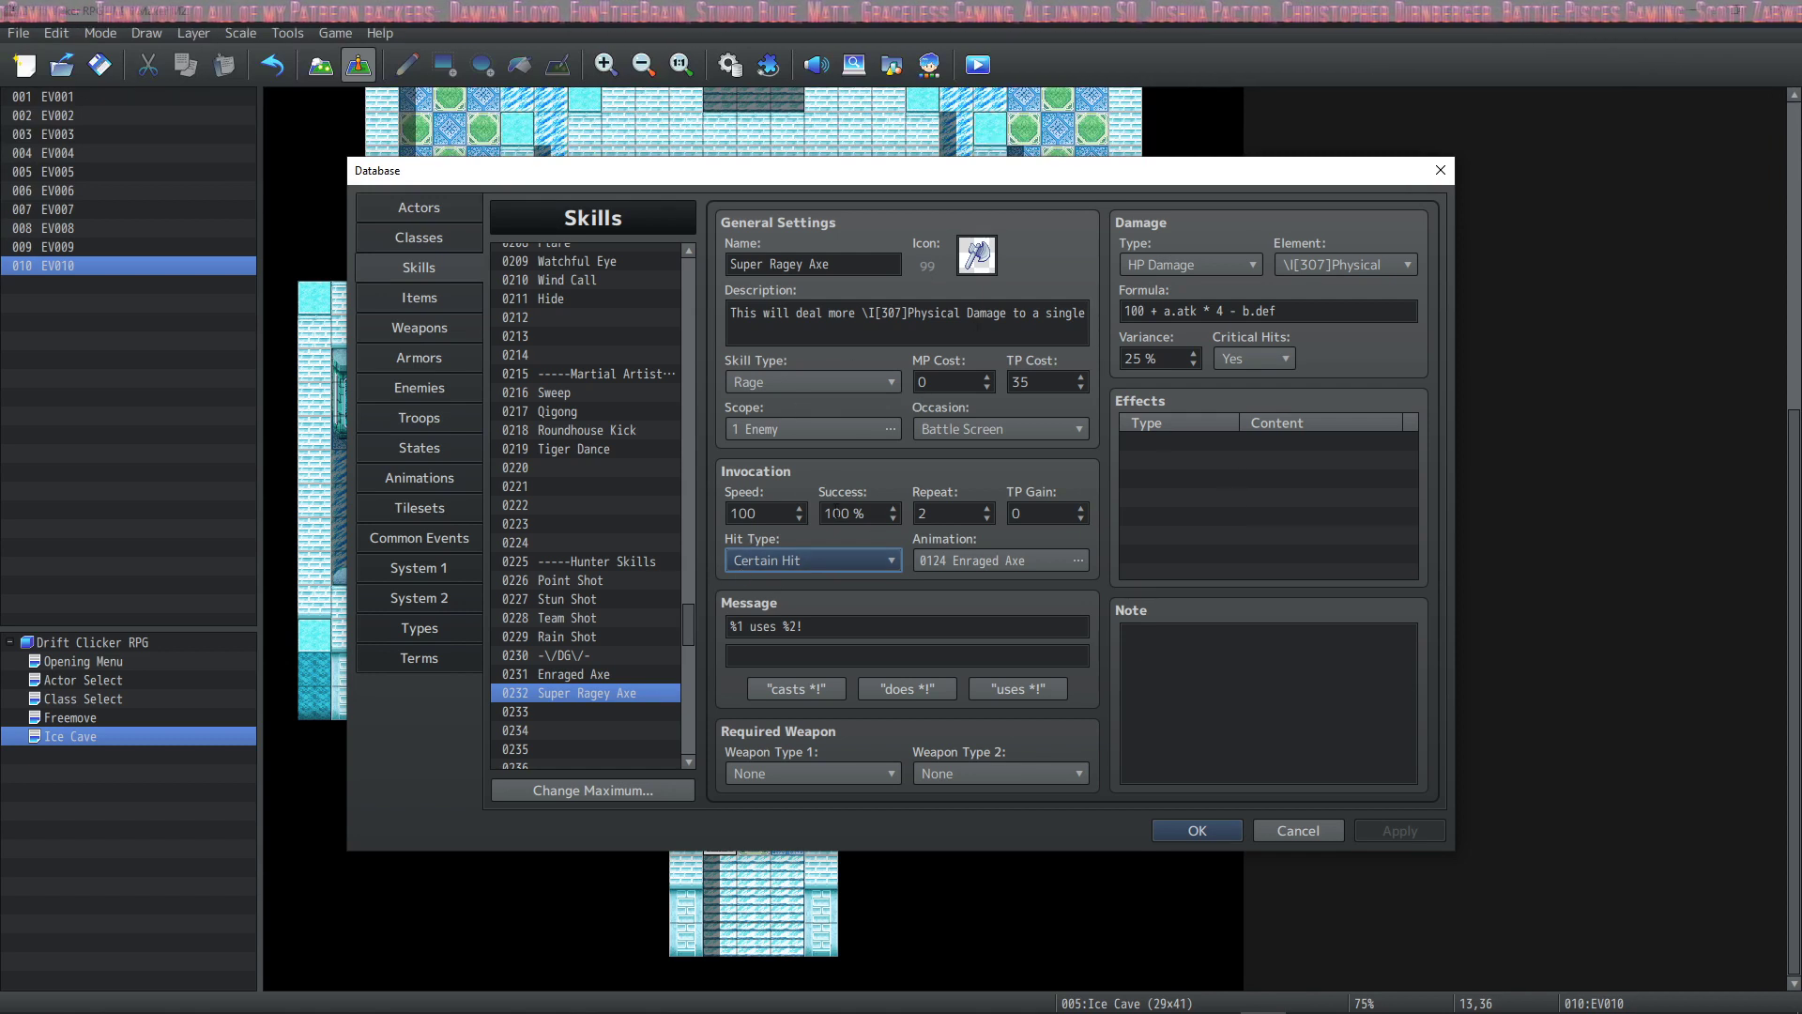
left_click(812, 557)
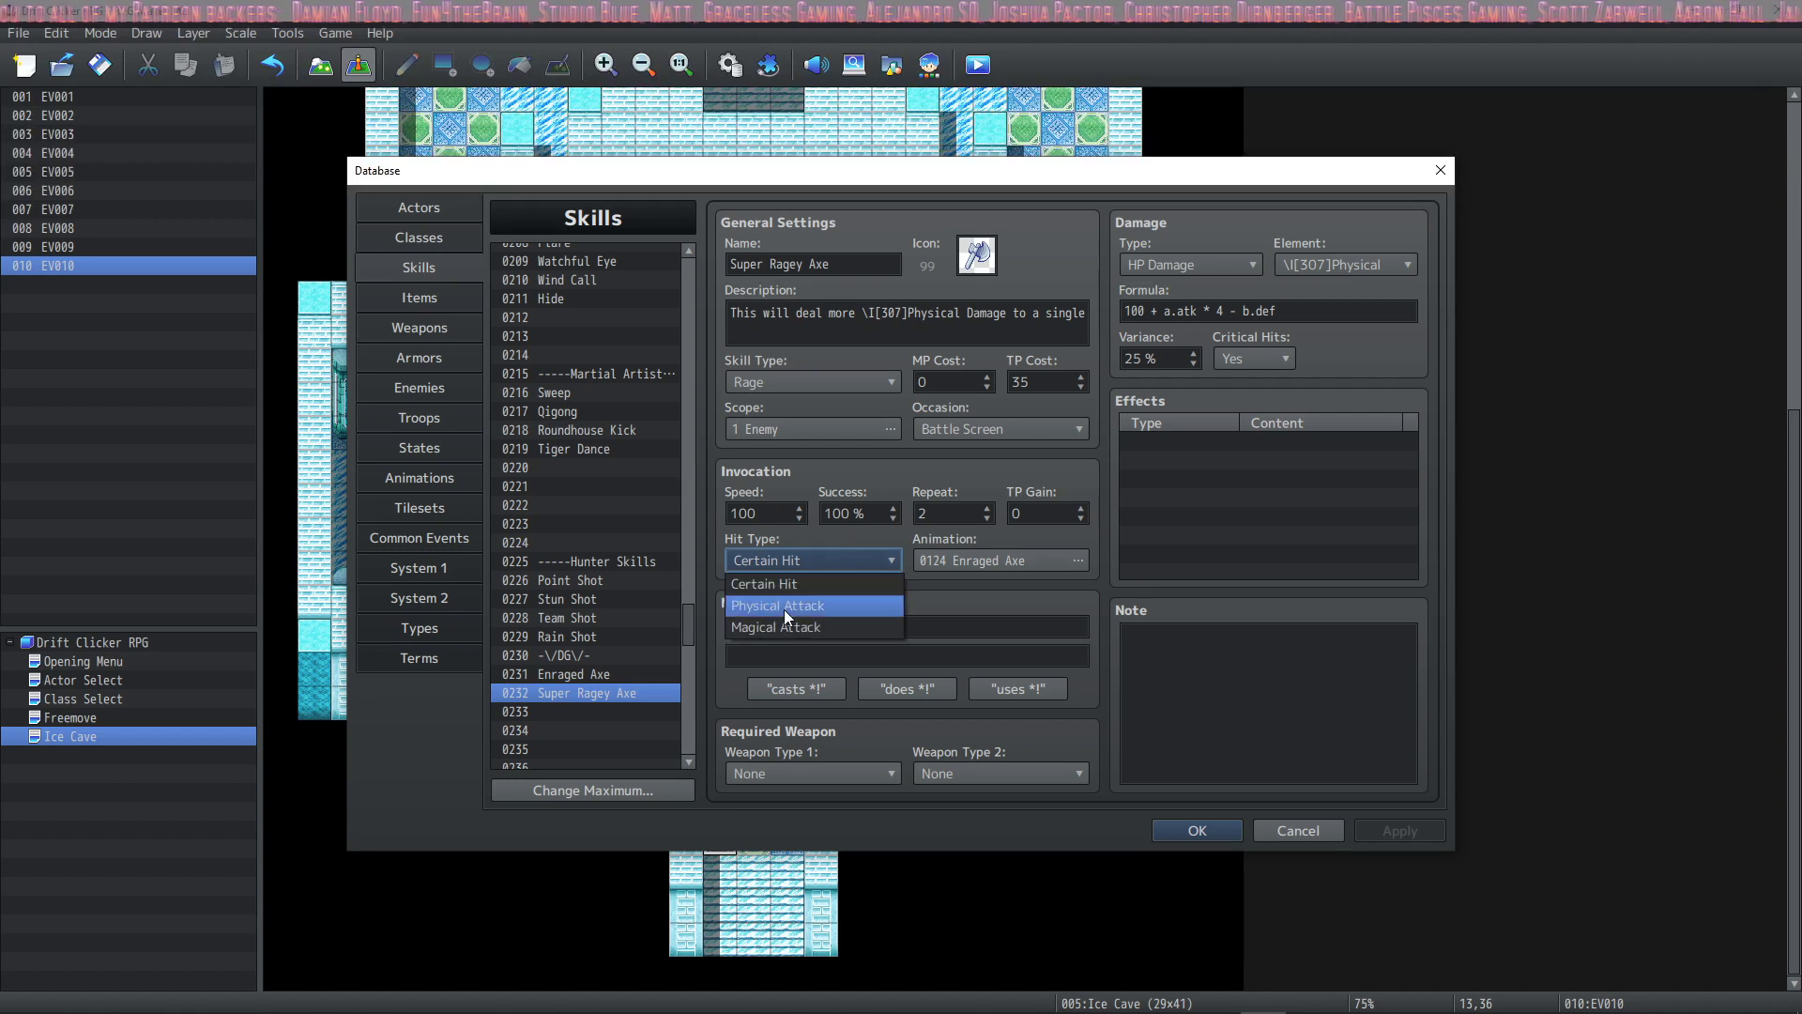
left_click(831, 610)
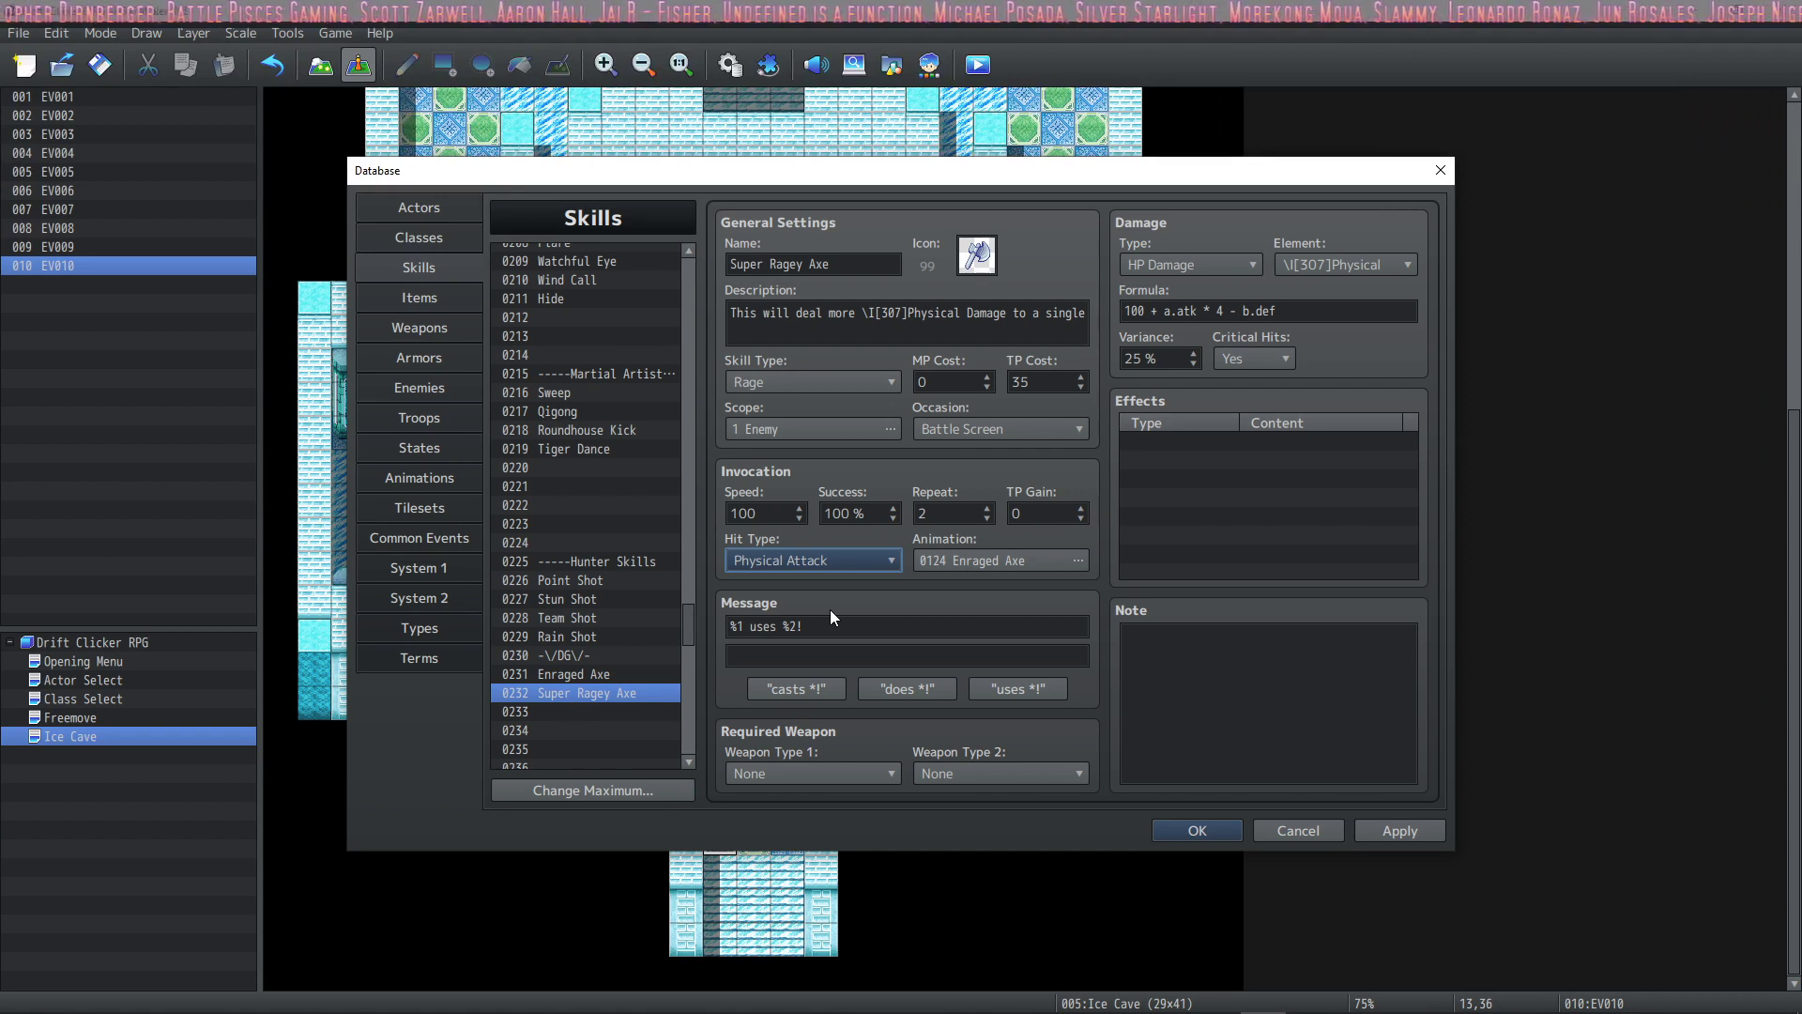
key("Down")
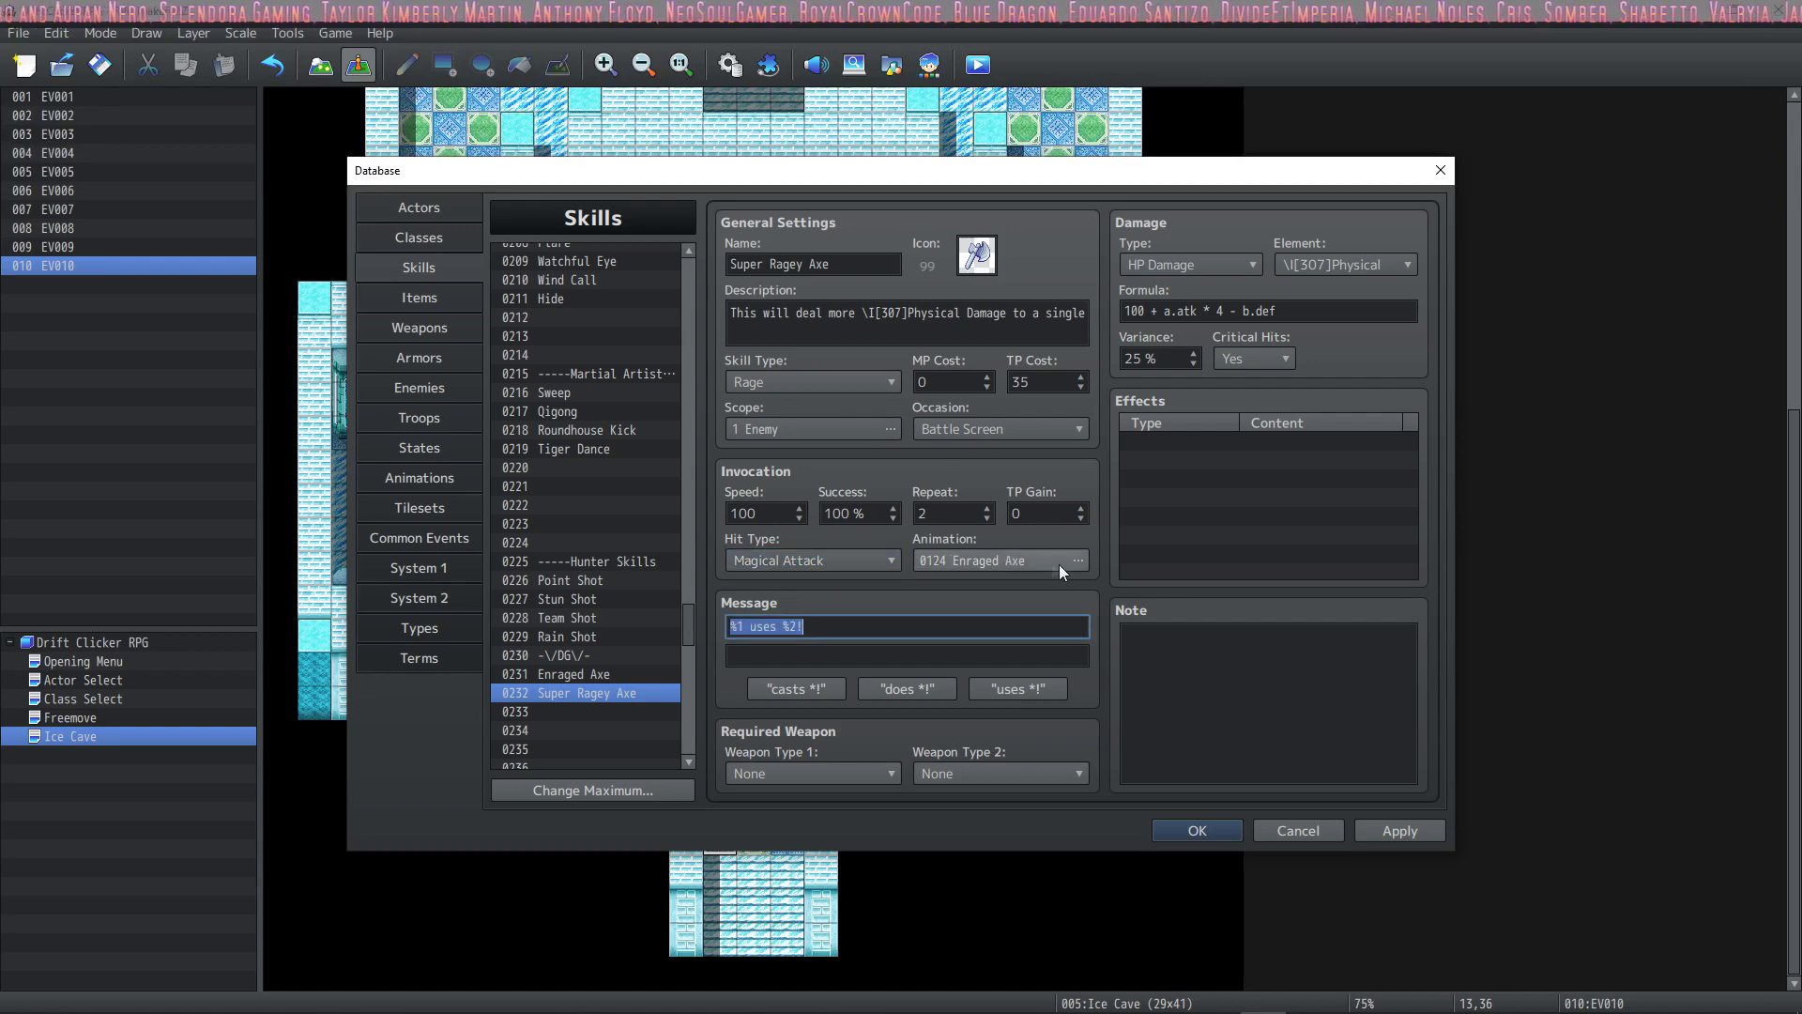
left_click(1084, 562)
left_click(1114, 702)
key("Tab")
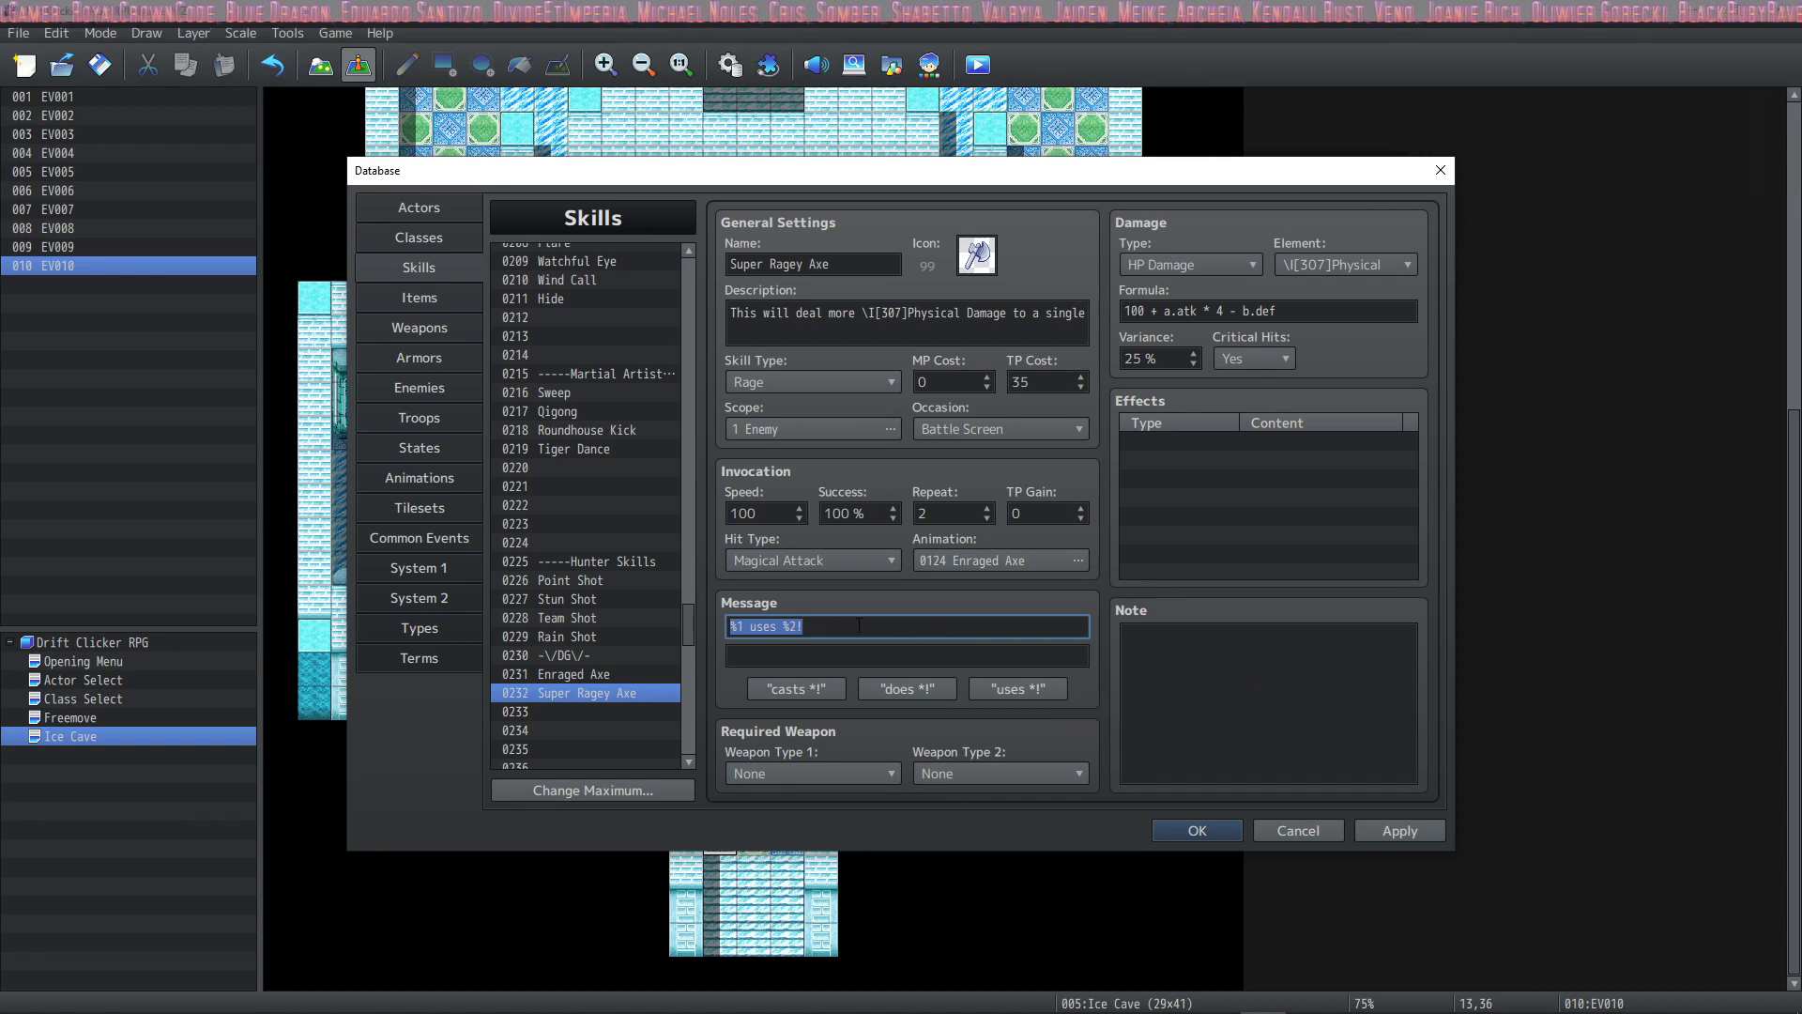
- Set Required Weapon Type 1 to Axe, then add a Warrior learnable skill entry
left_click(838, 775)
left_click(826, 772)
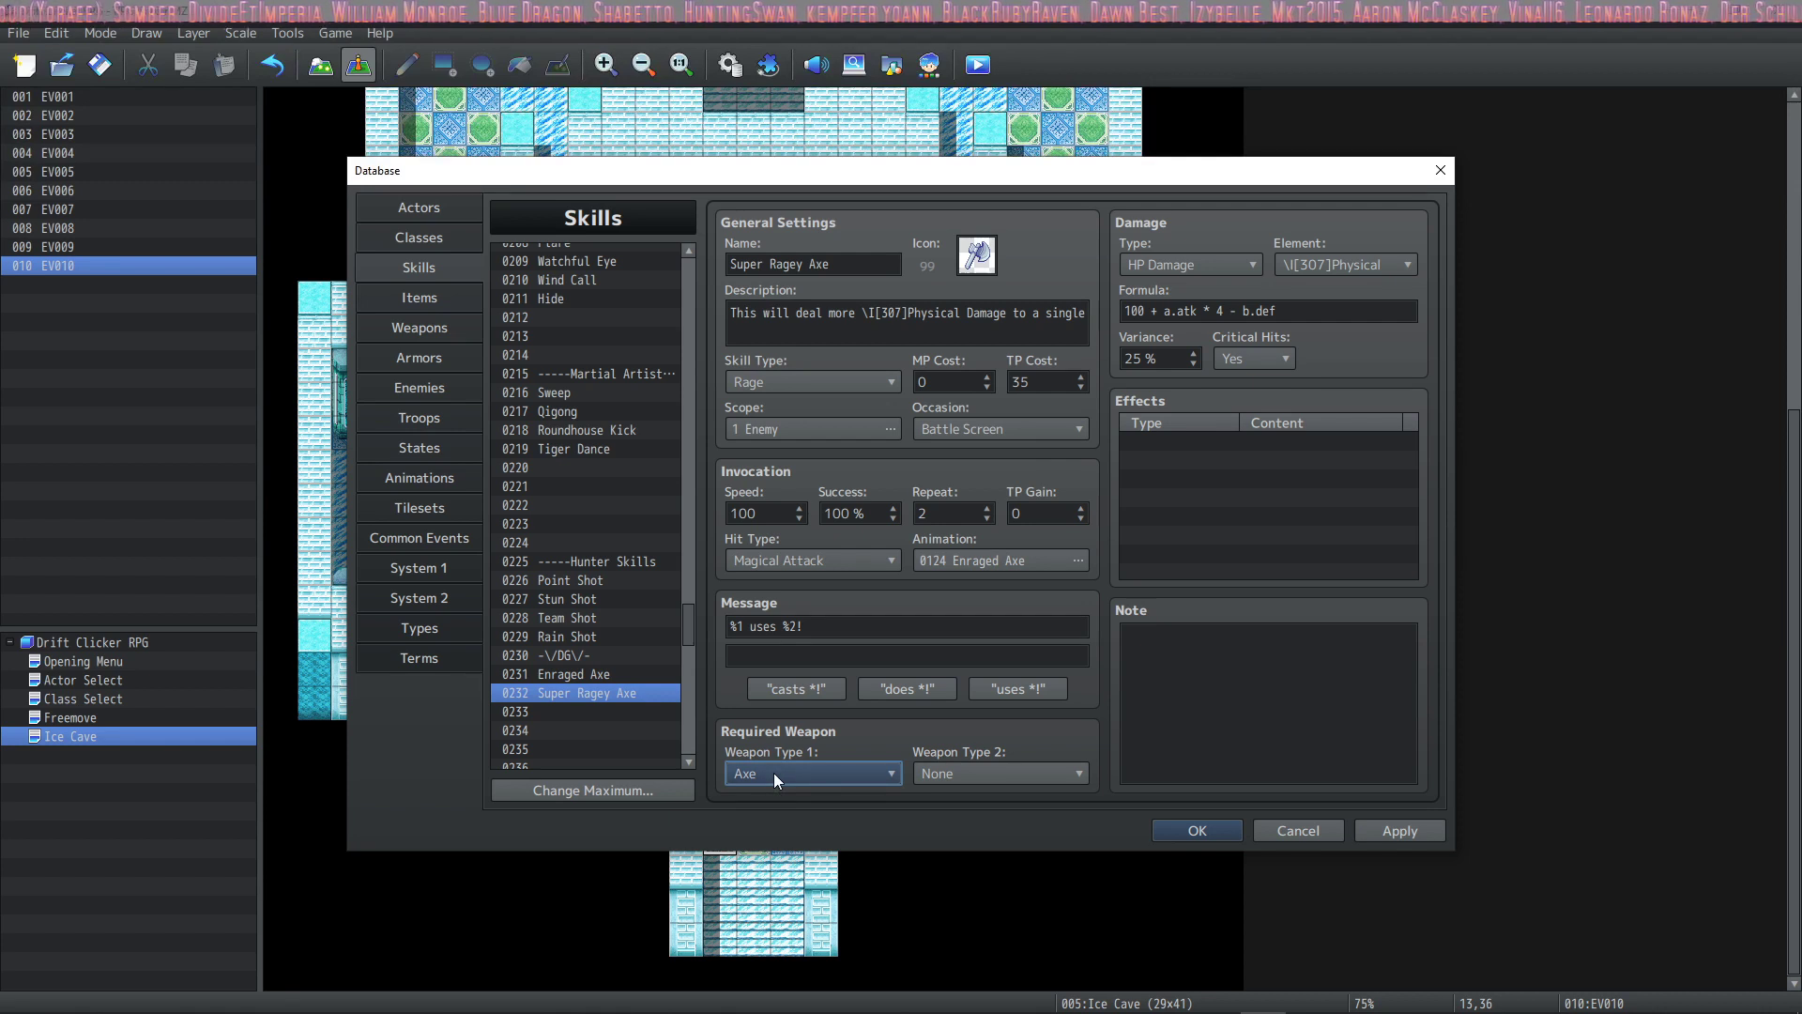
mouse_move(773, 774)
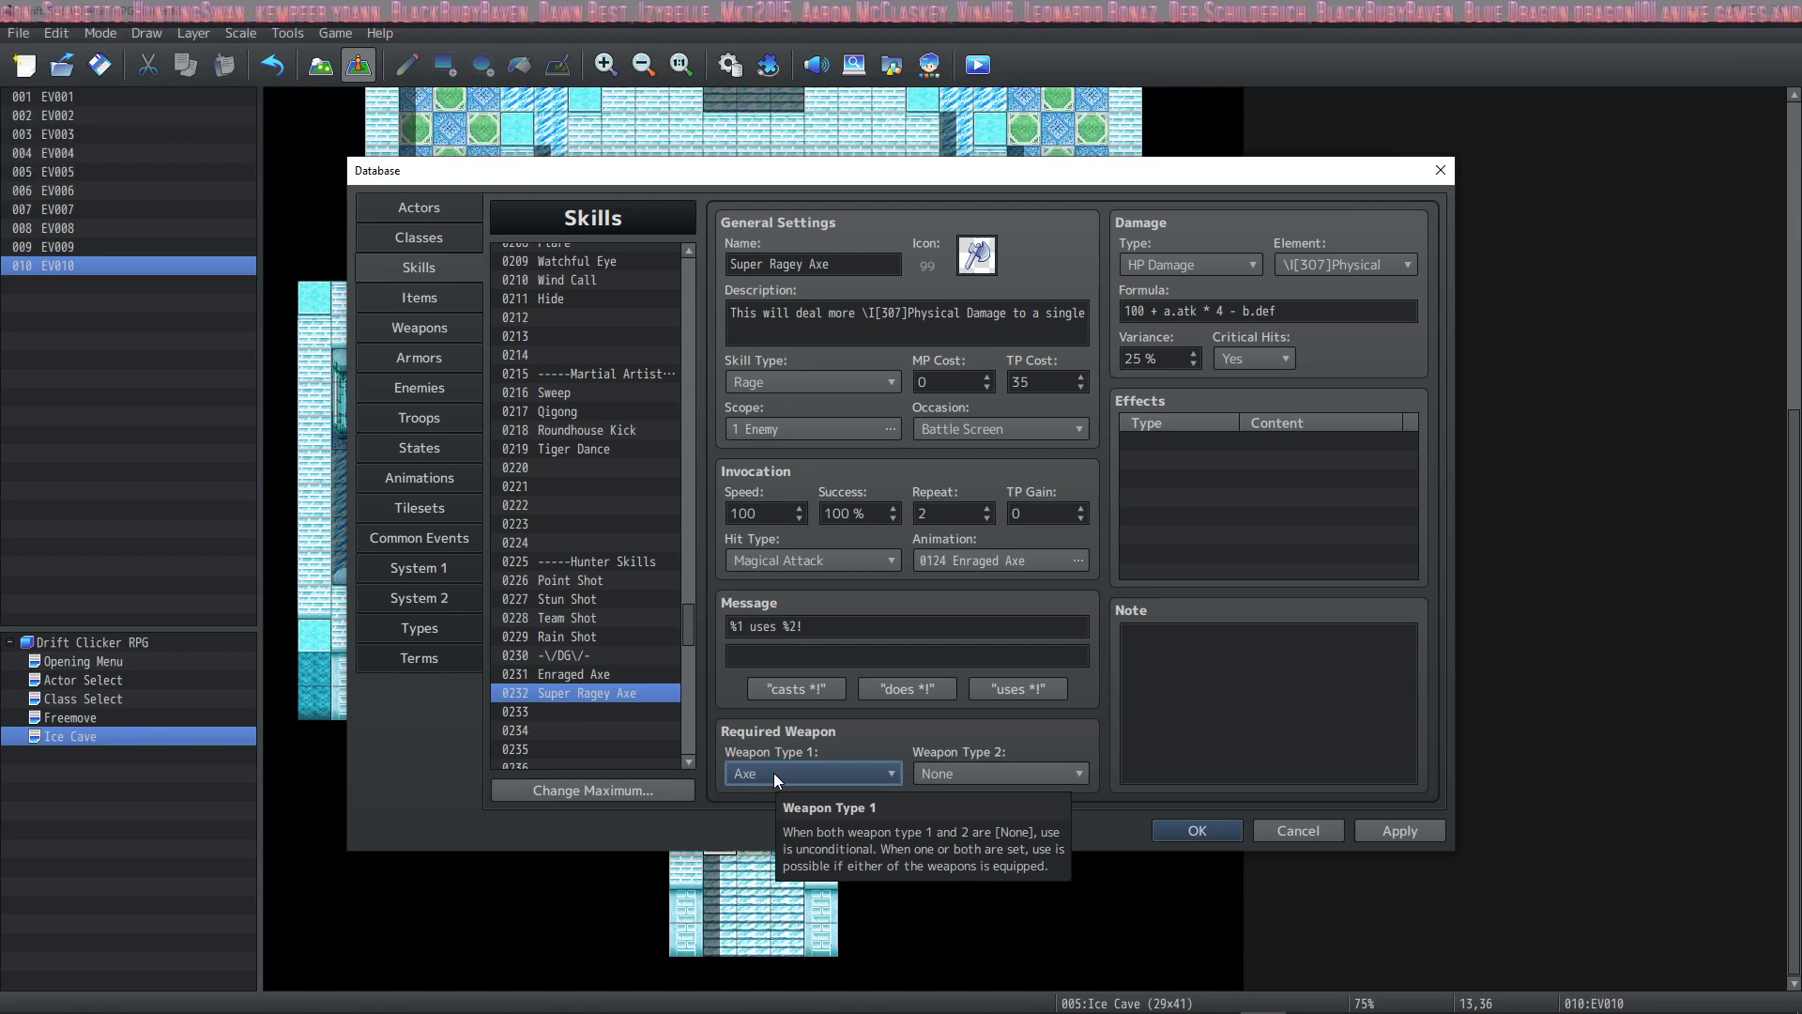
left_click(1178, 694)
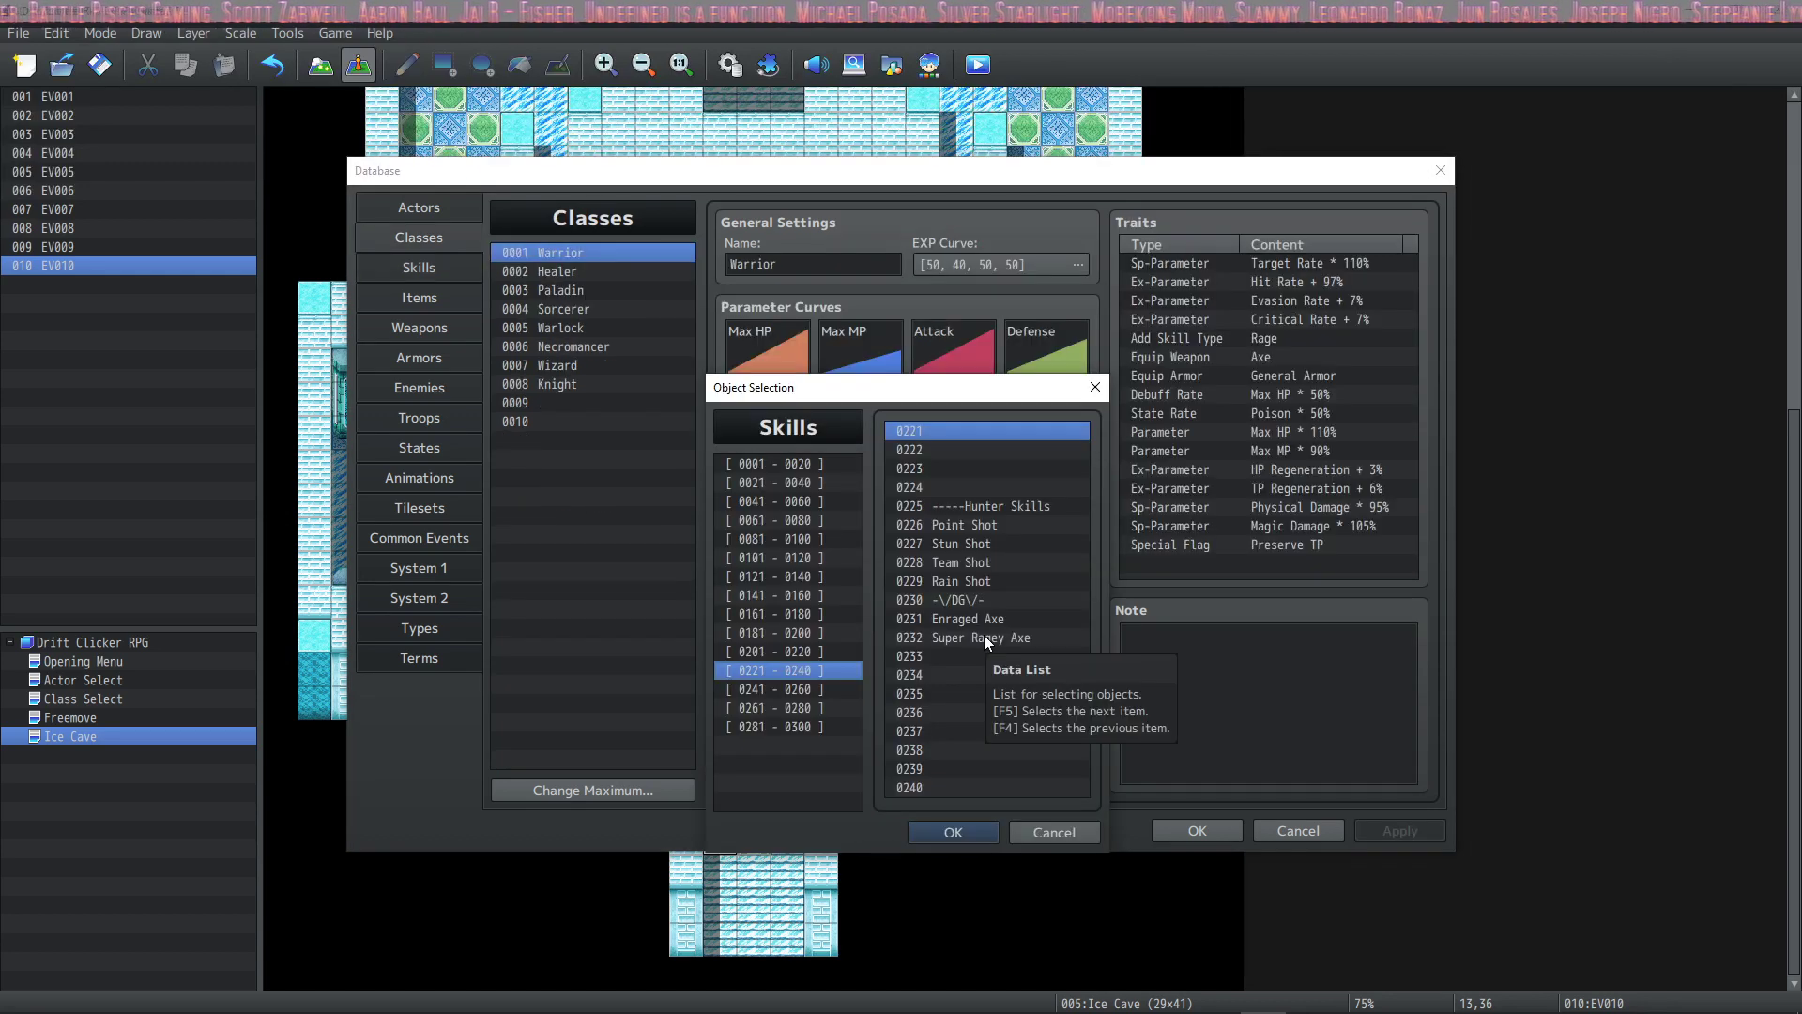
- Add 0232 Super Ragey Axe as a level-1 Warrior skill, apply, and launch a playtest
left_click(984, 638)
left_click(954, 833)
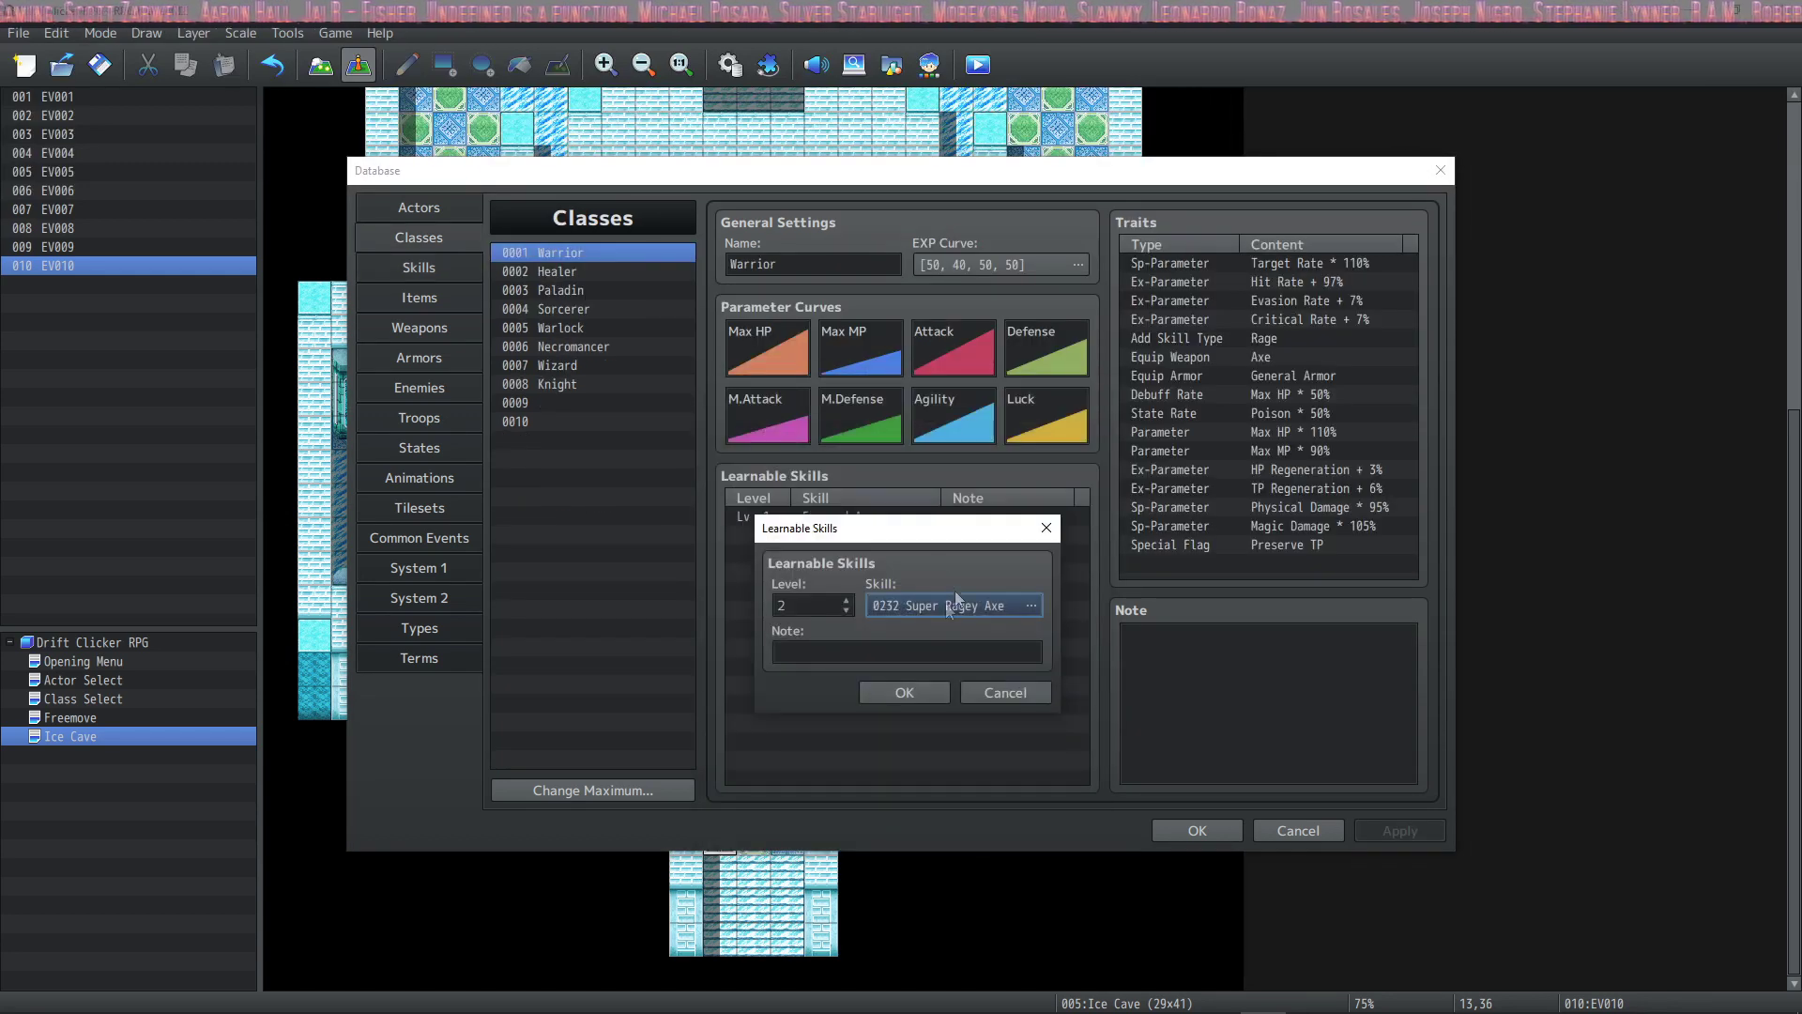
left_click(904, 692)
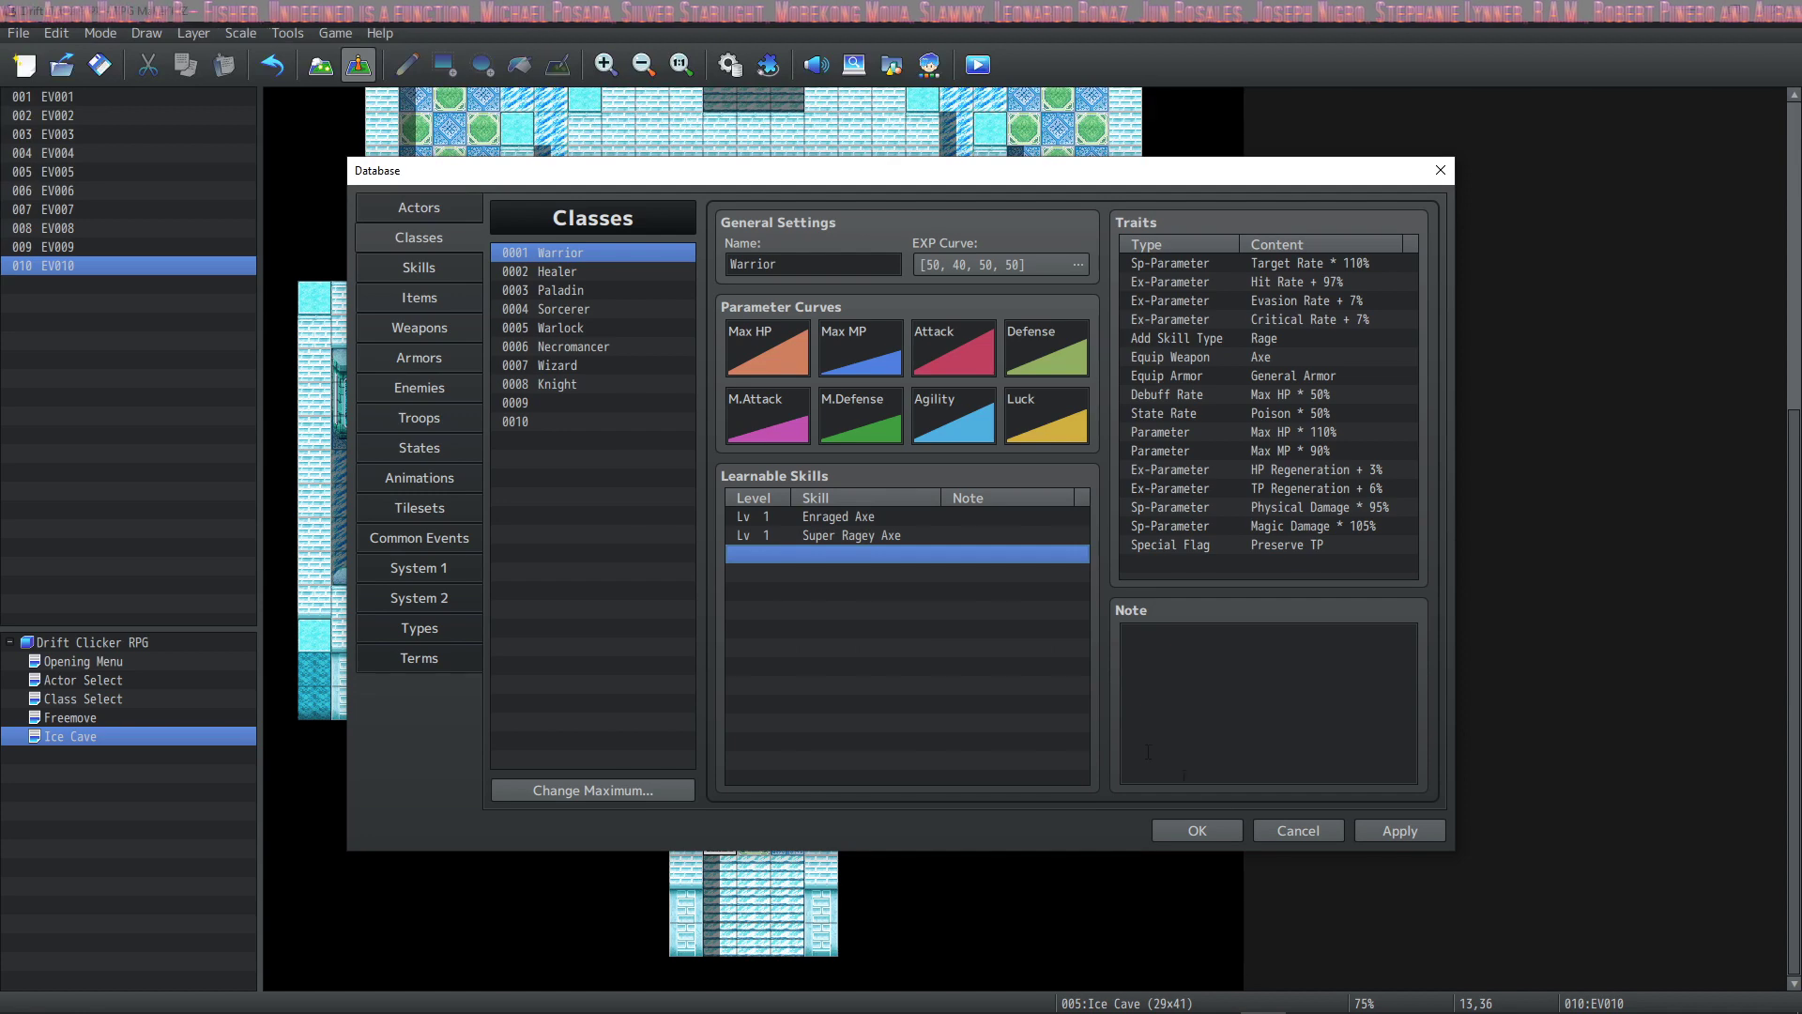
left_click(1415, 832)
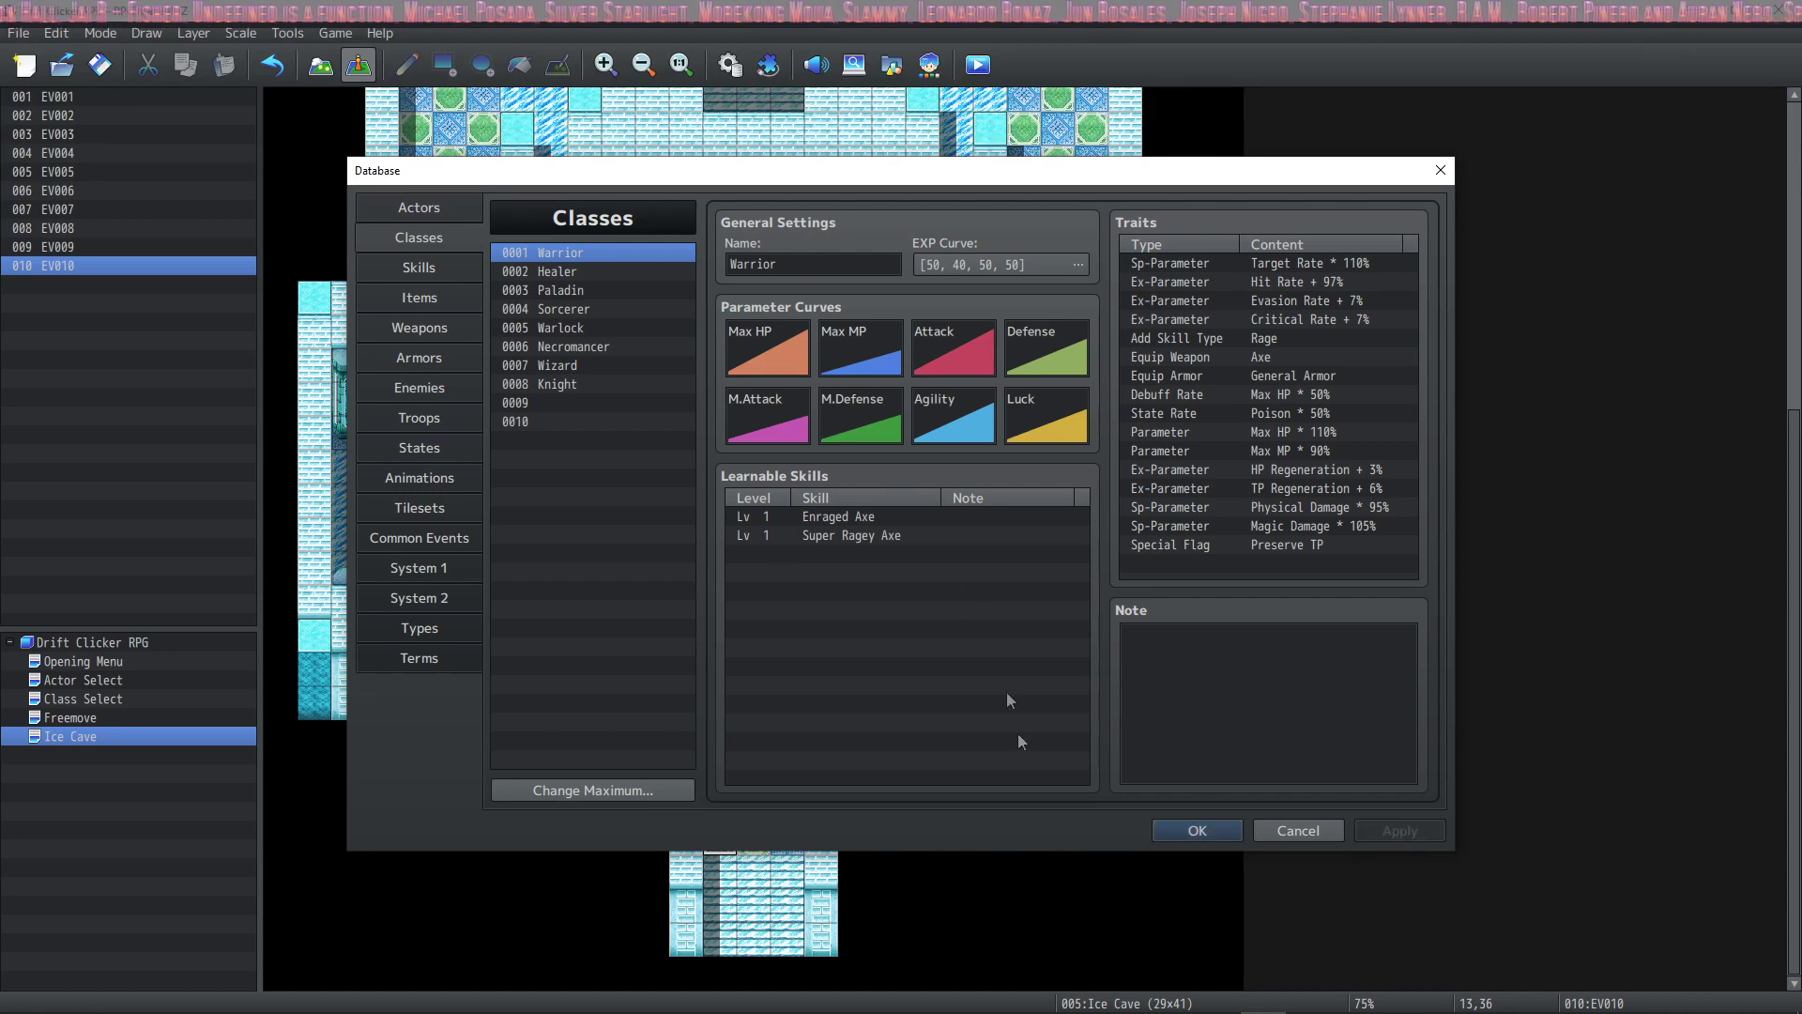
left_click(1200, 830)
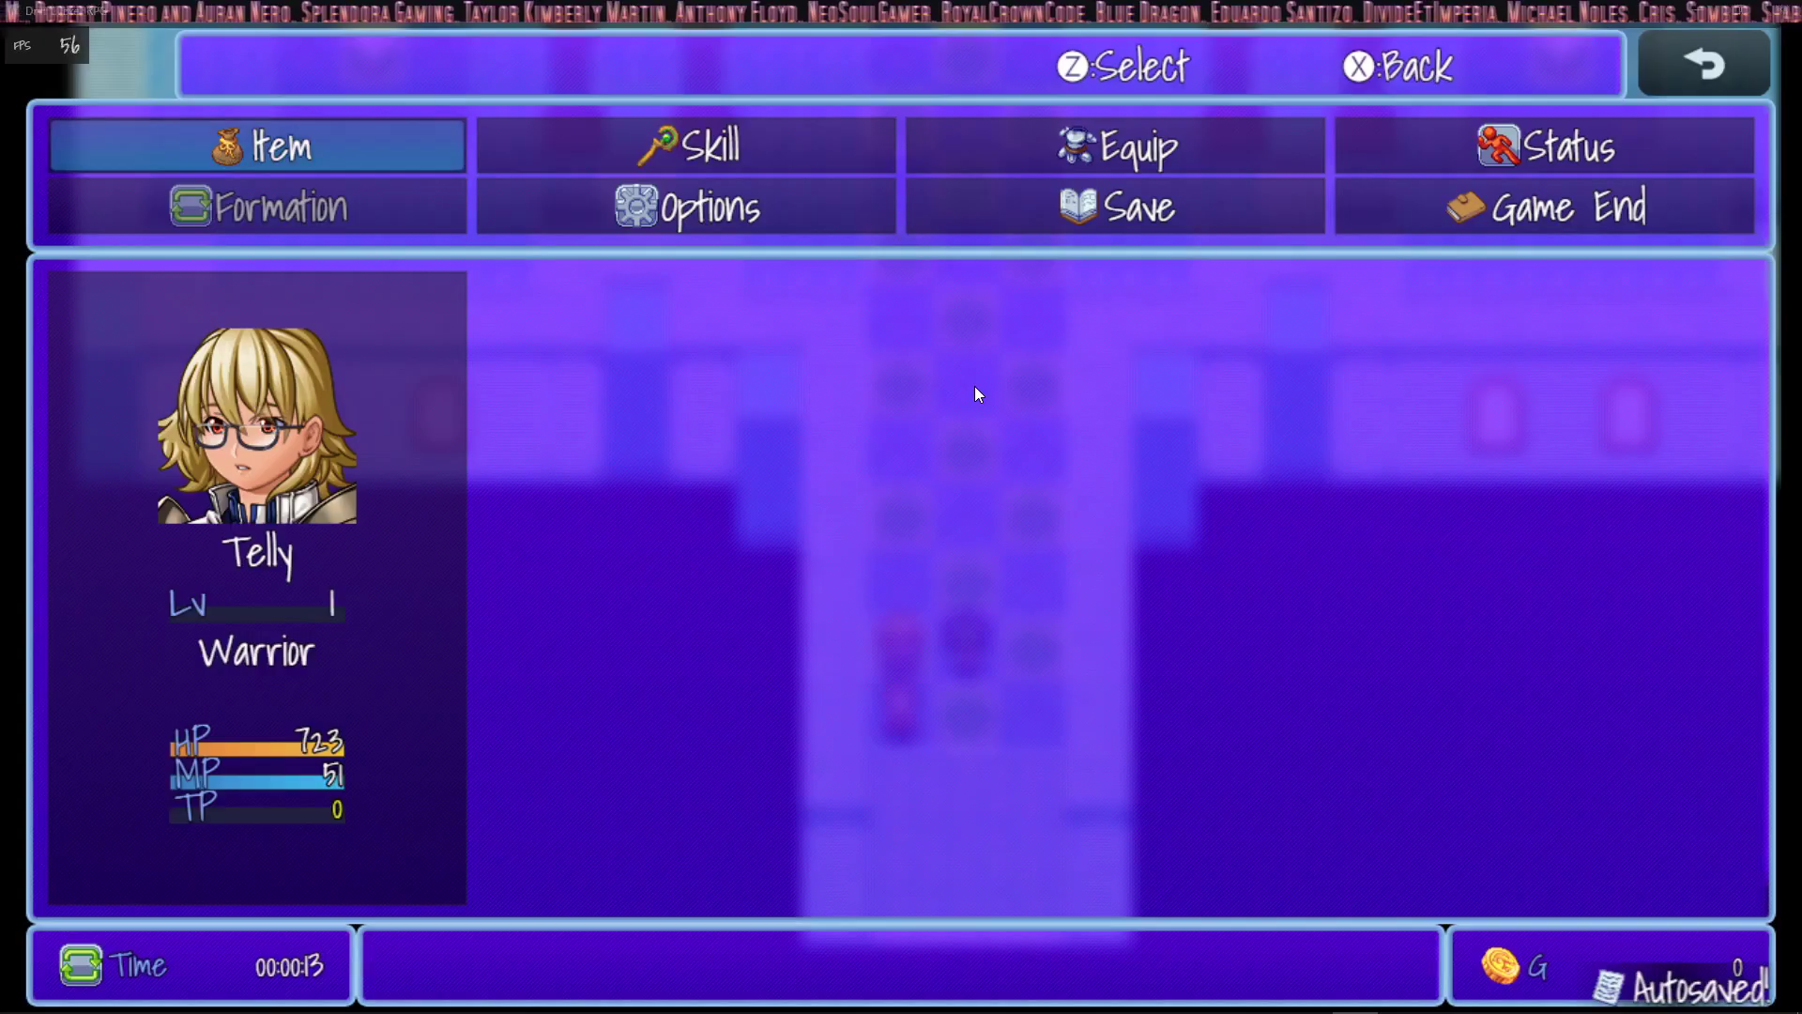
key("Right")
key("Right")
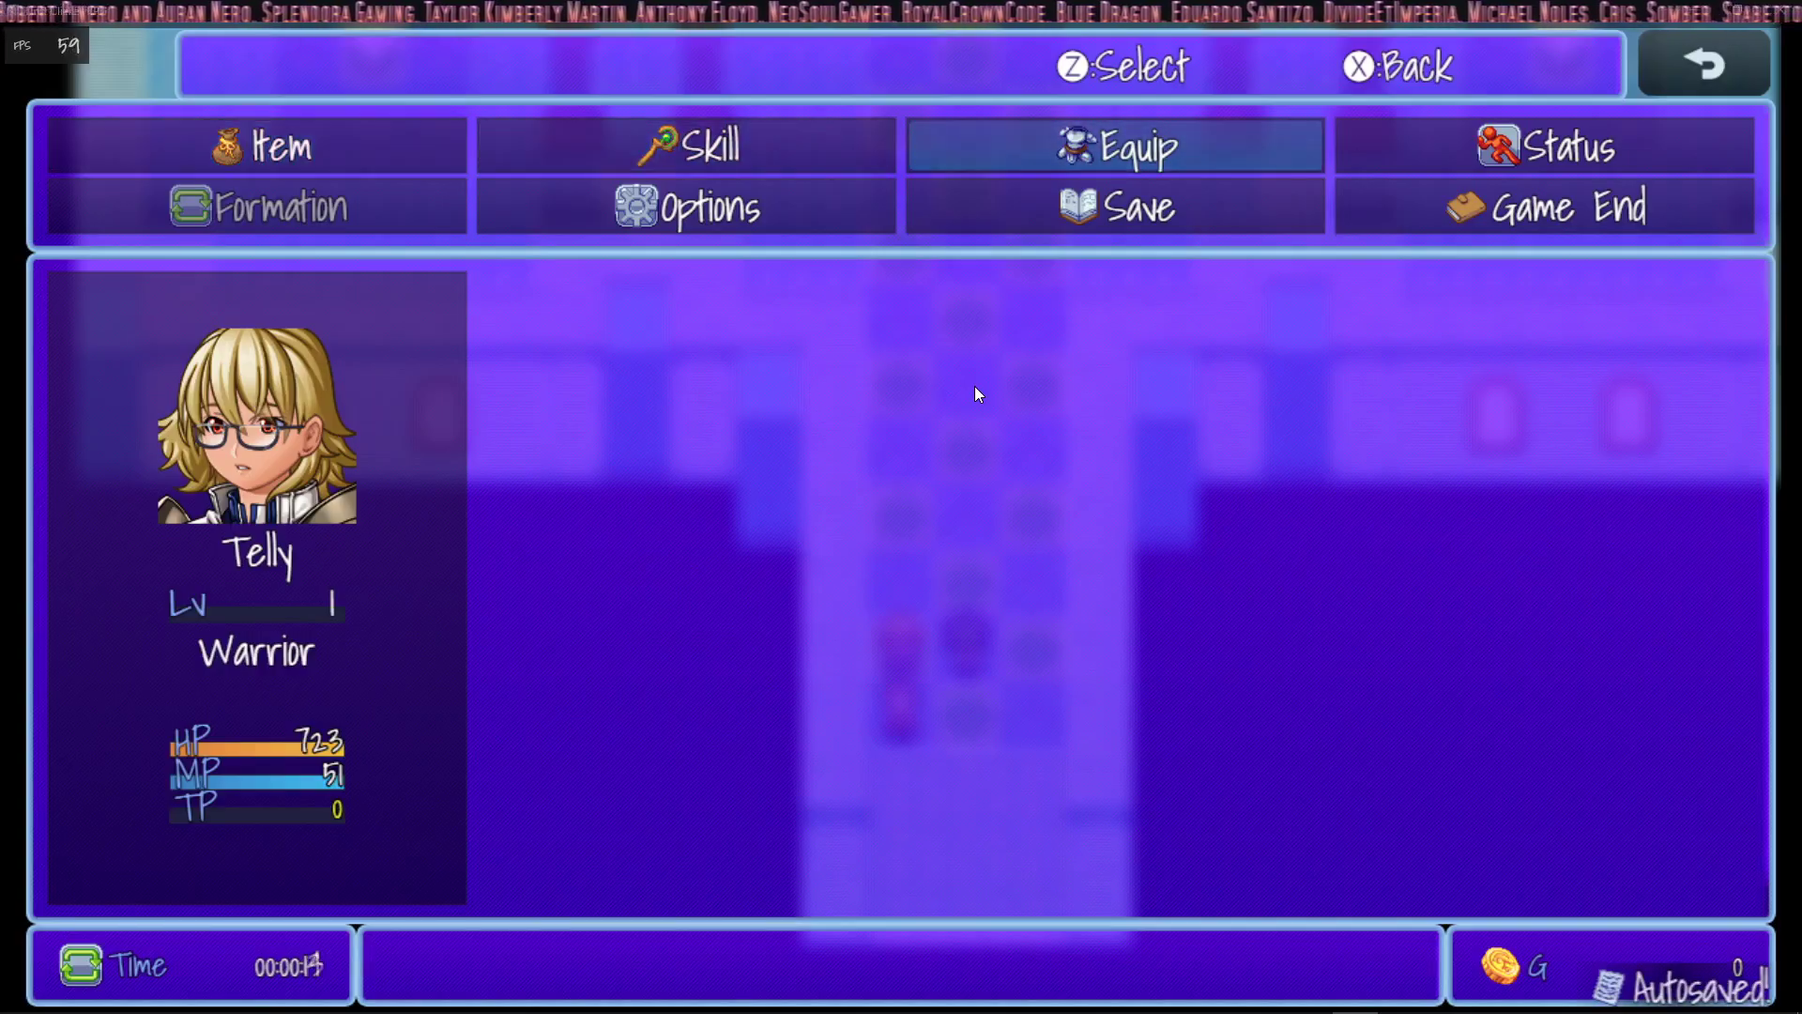
- Optimize the hero's equipment and start a battle in the Ice Cave
key("z")
key("z")
key("x")
key("x")
key("z")
key("z")
key("Down")
key("z")
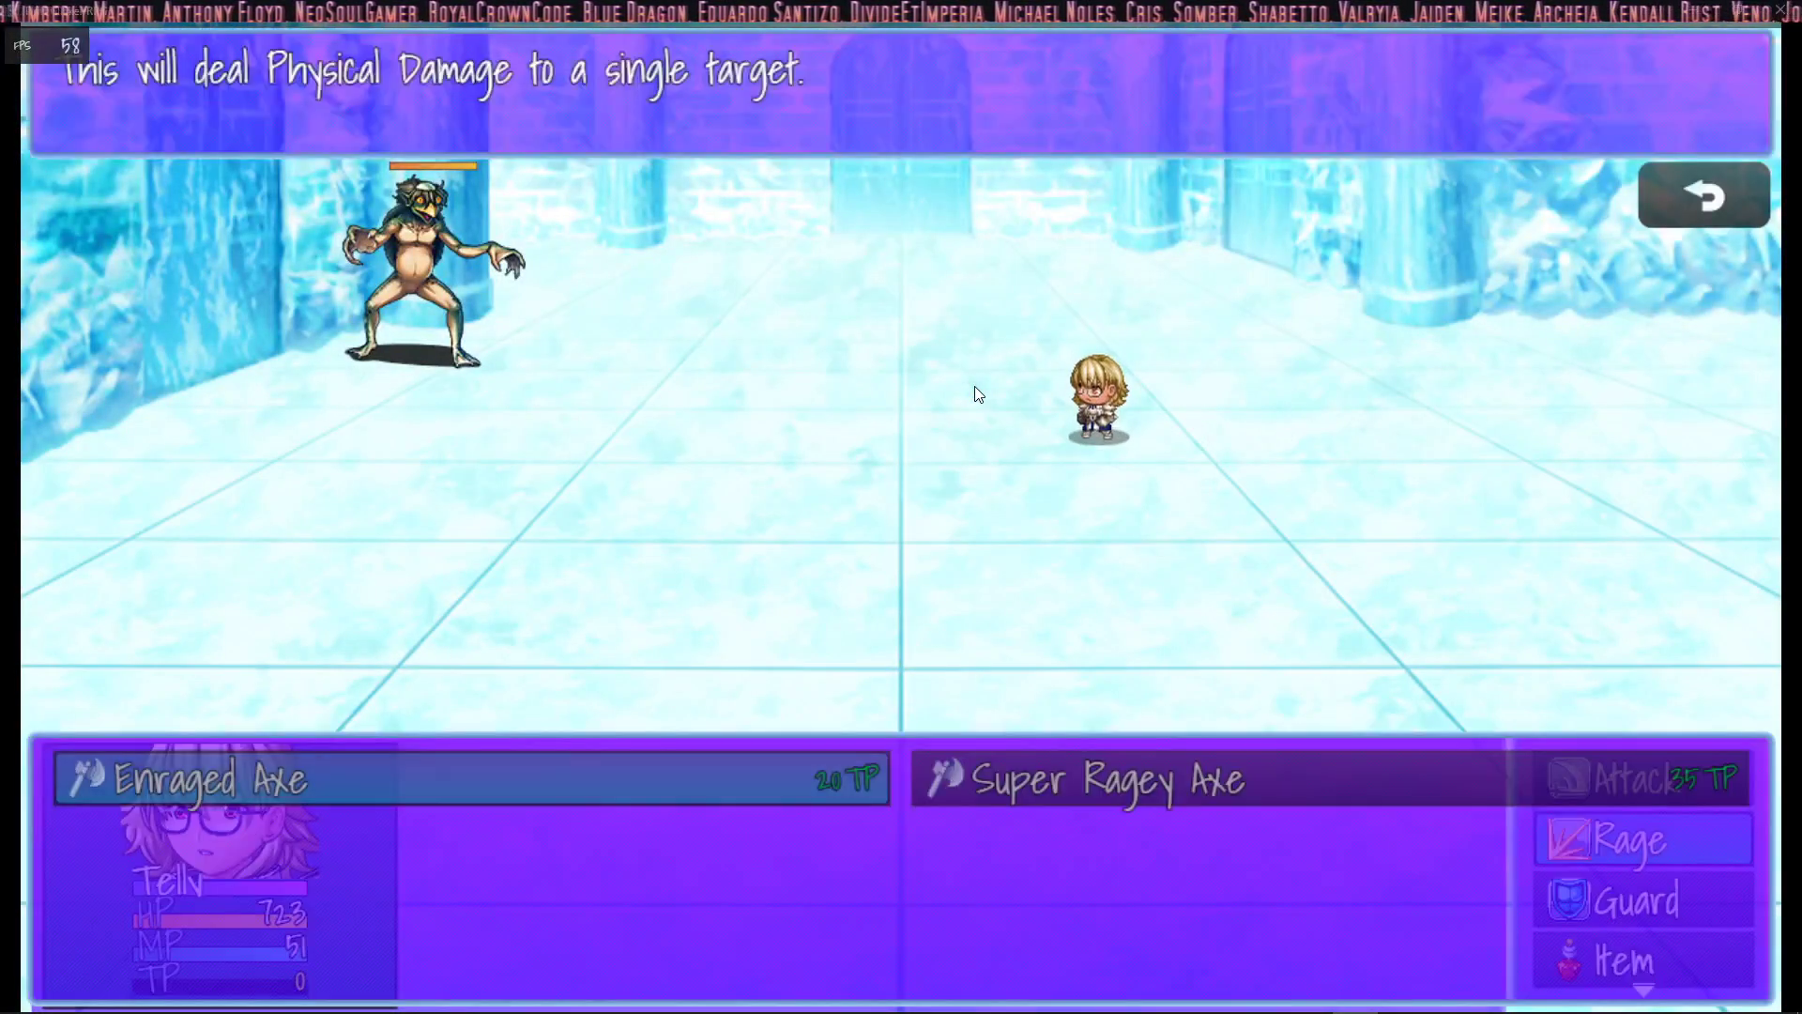
- Compare the Enraged Axe and Super Ragey Axe descriptions in the Rage list
key("Right")
key("Left")
key("Right")
key("Left")
key("Right")
key("Left")
key("Right")
key("x")
key("Up")
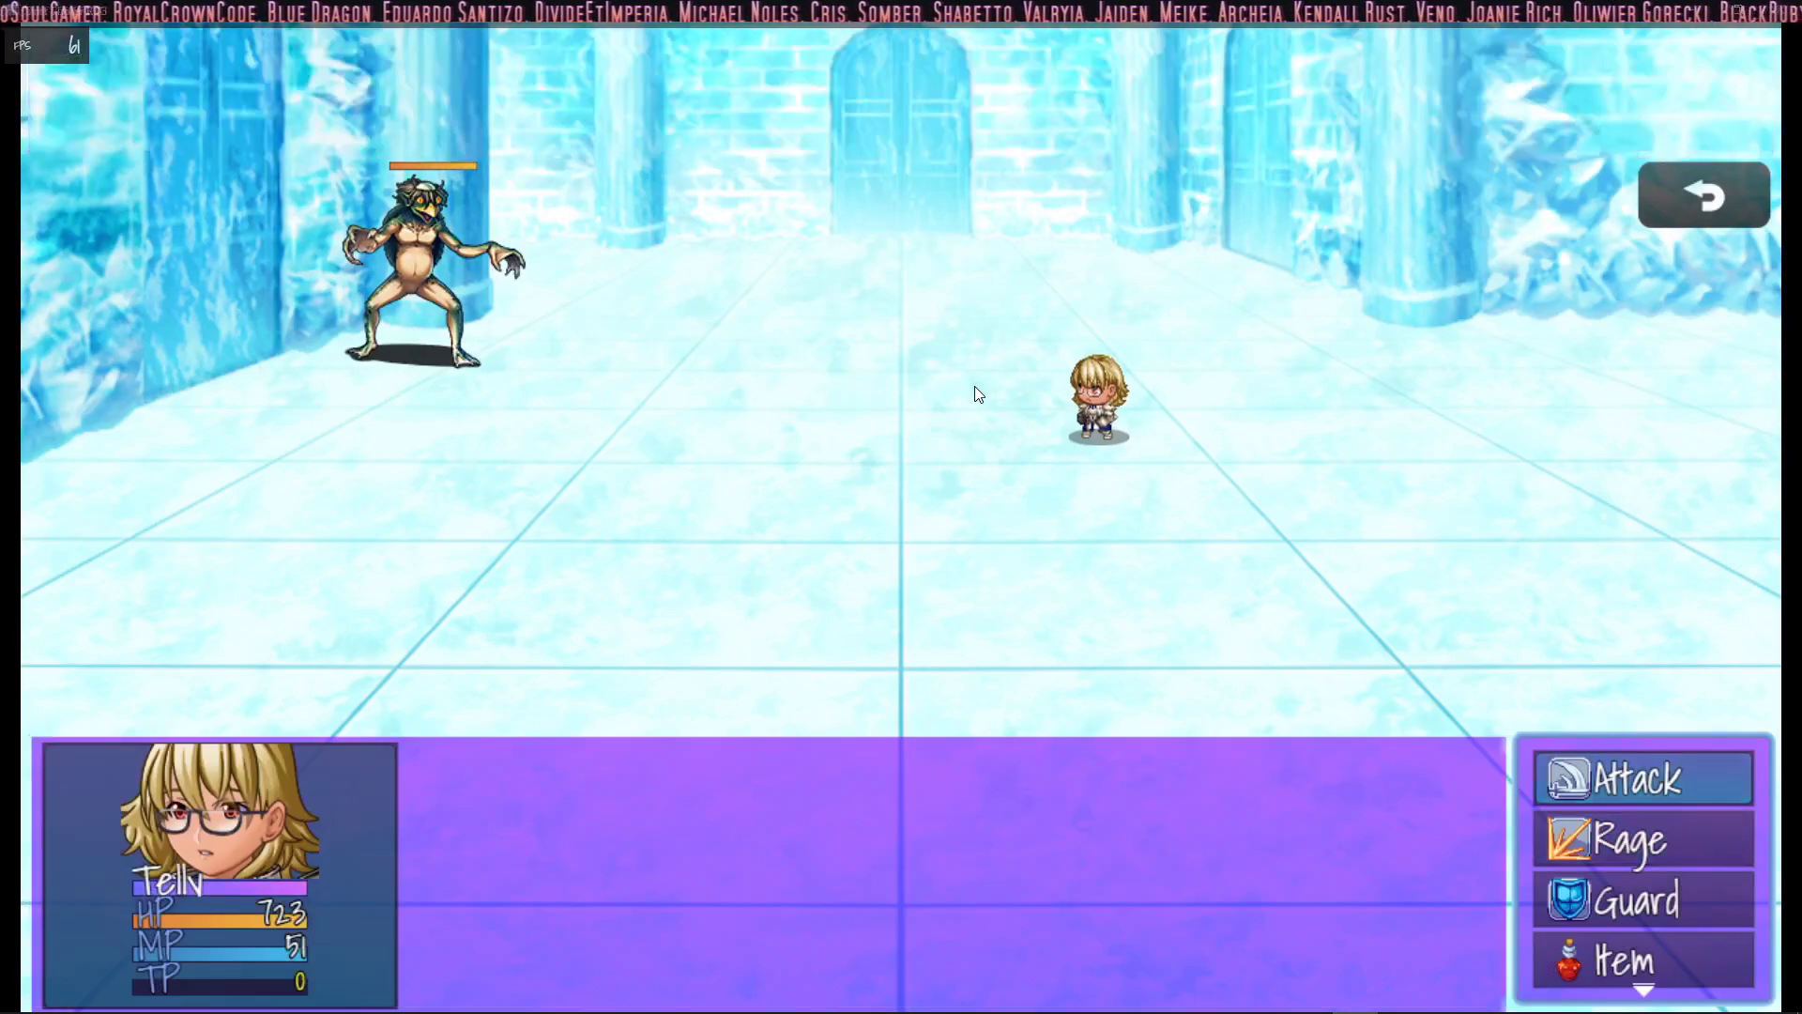
- Attack twice to build TP, then use Enraged Axe on the Water Hag
key("z")
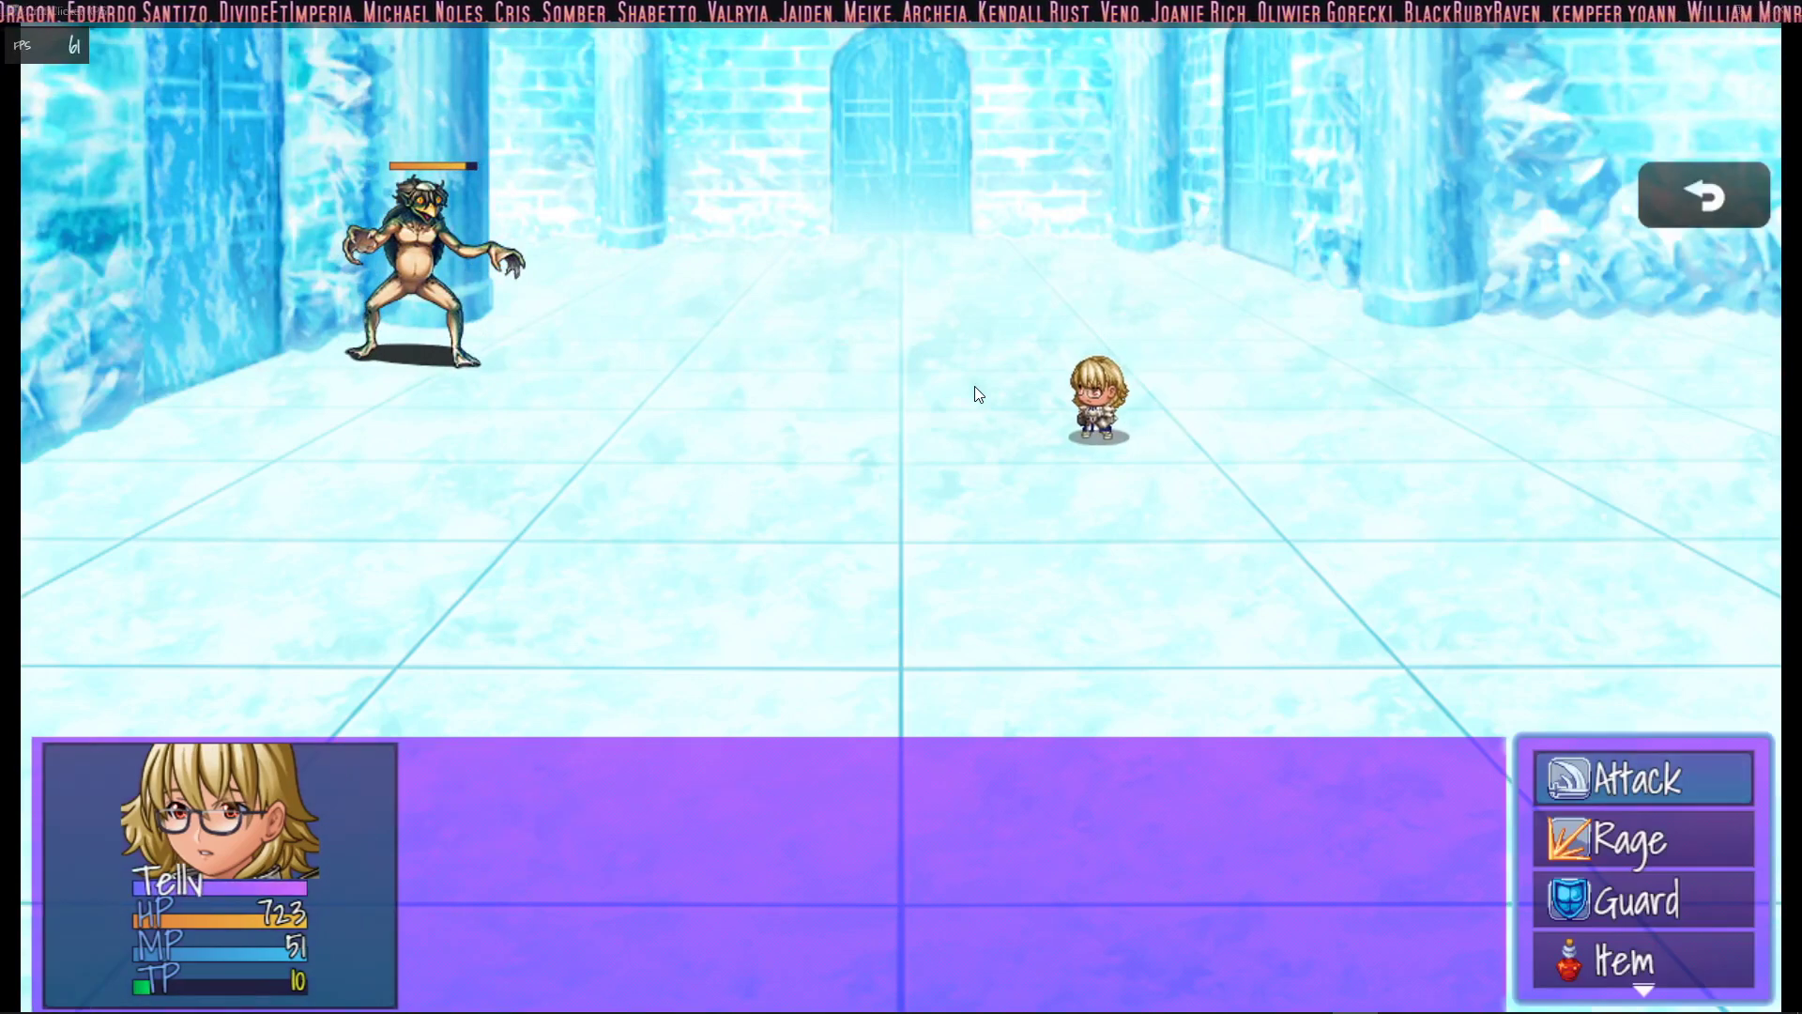
key("z")
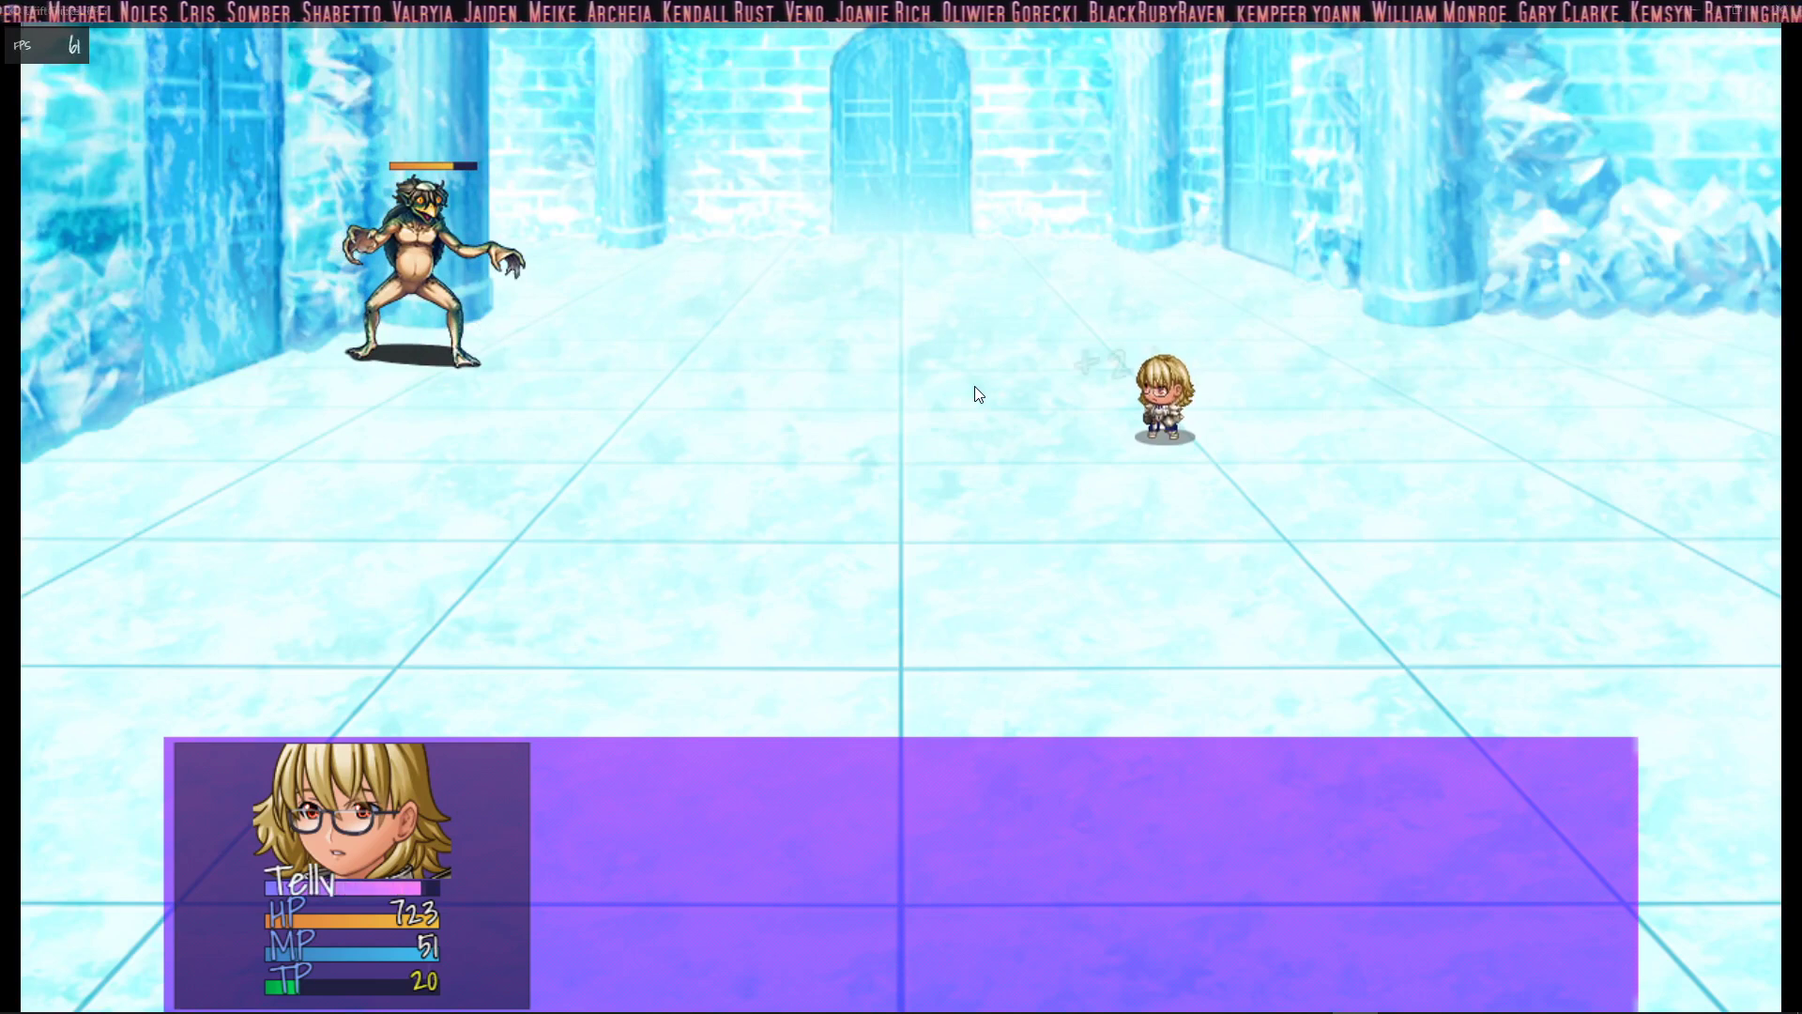
key("Down")
key("z")
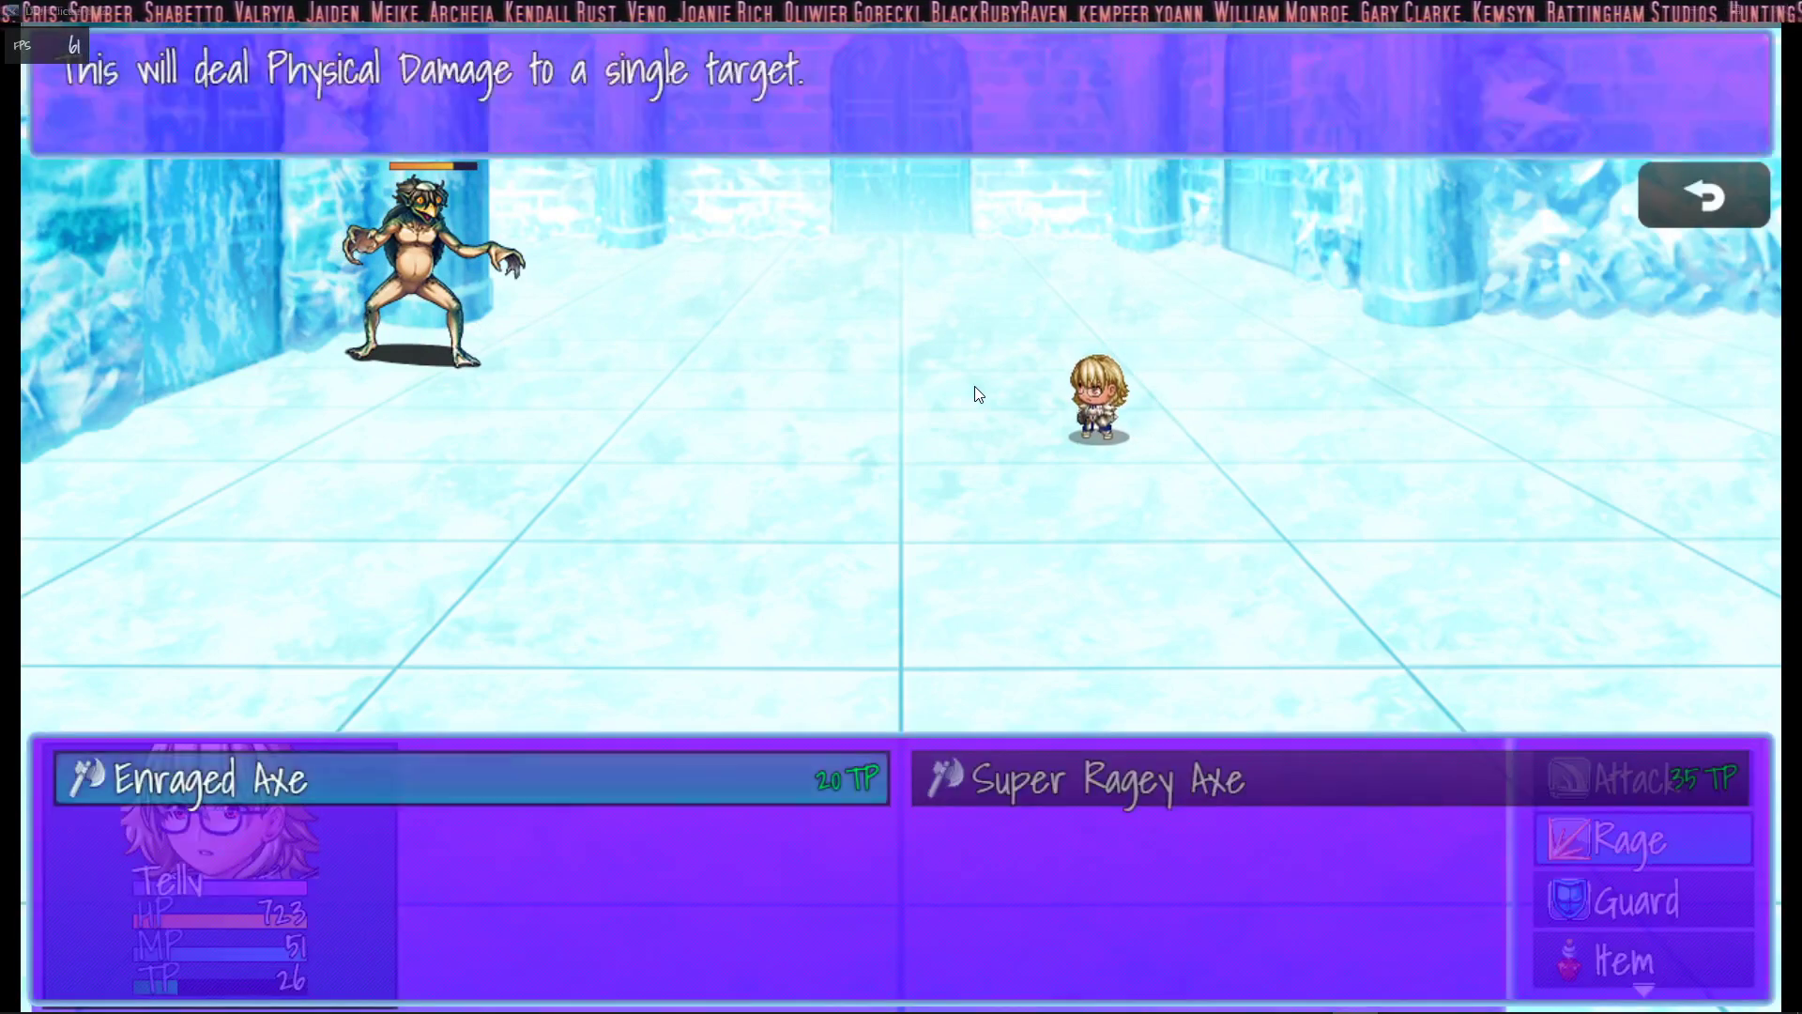
key("z")
key("z")
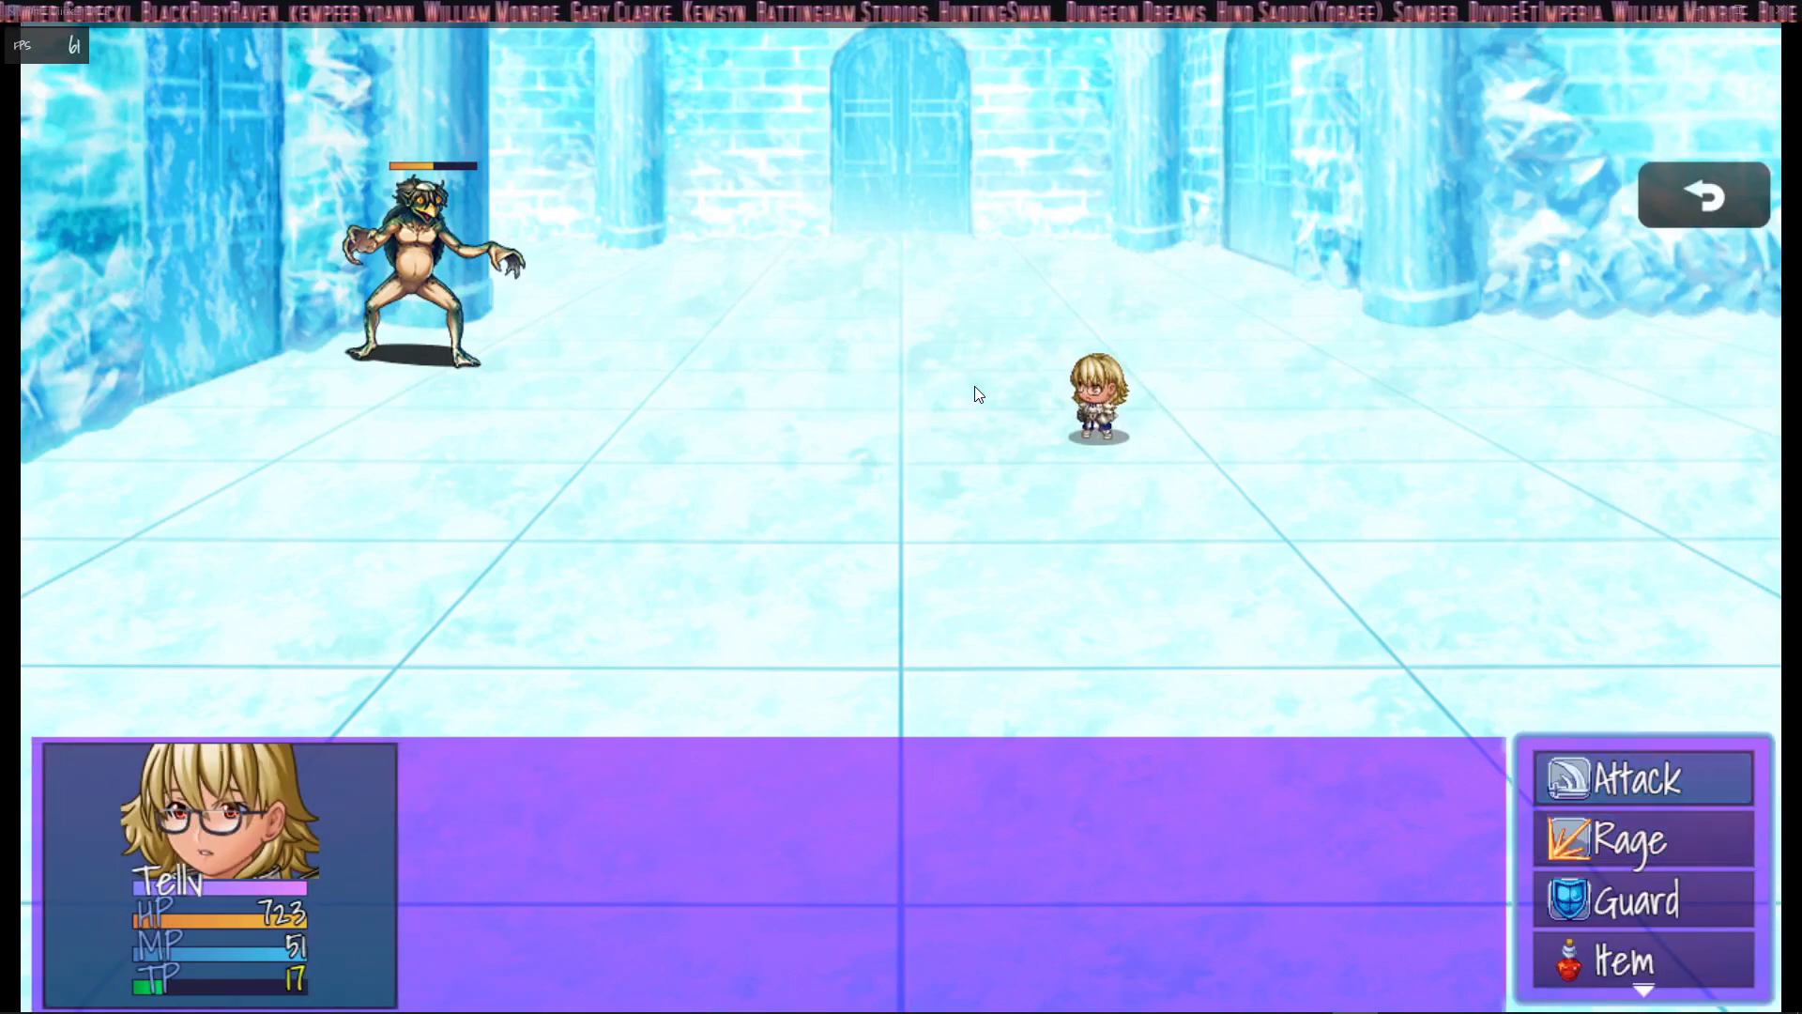
- Build more TP, win with Super Ragey Axe, and close the playtest
key("Return")
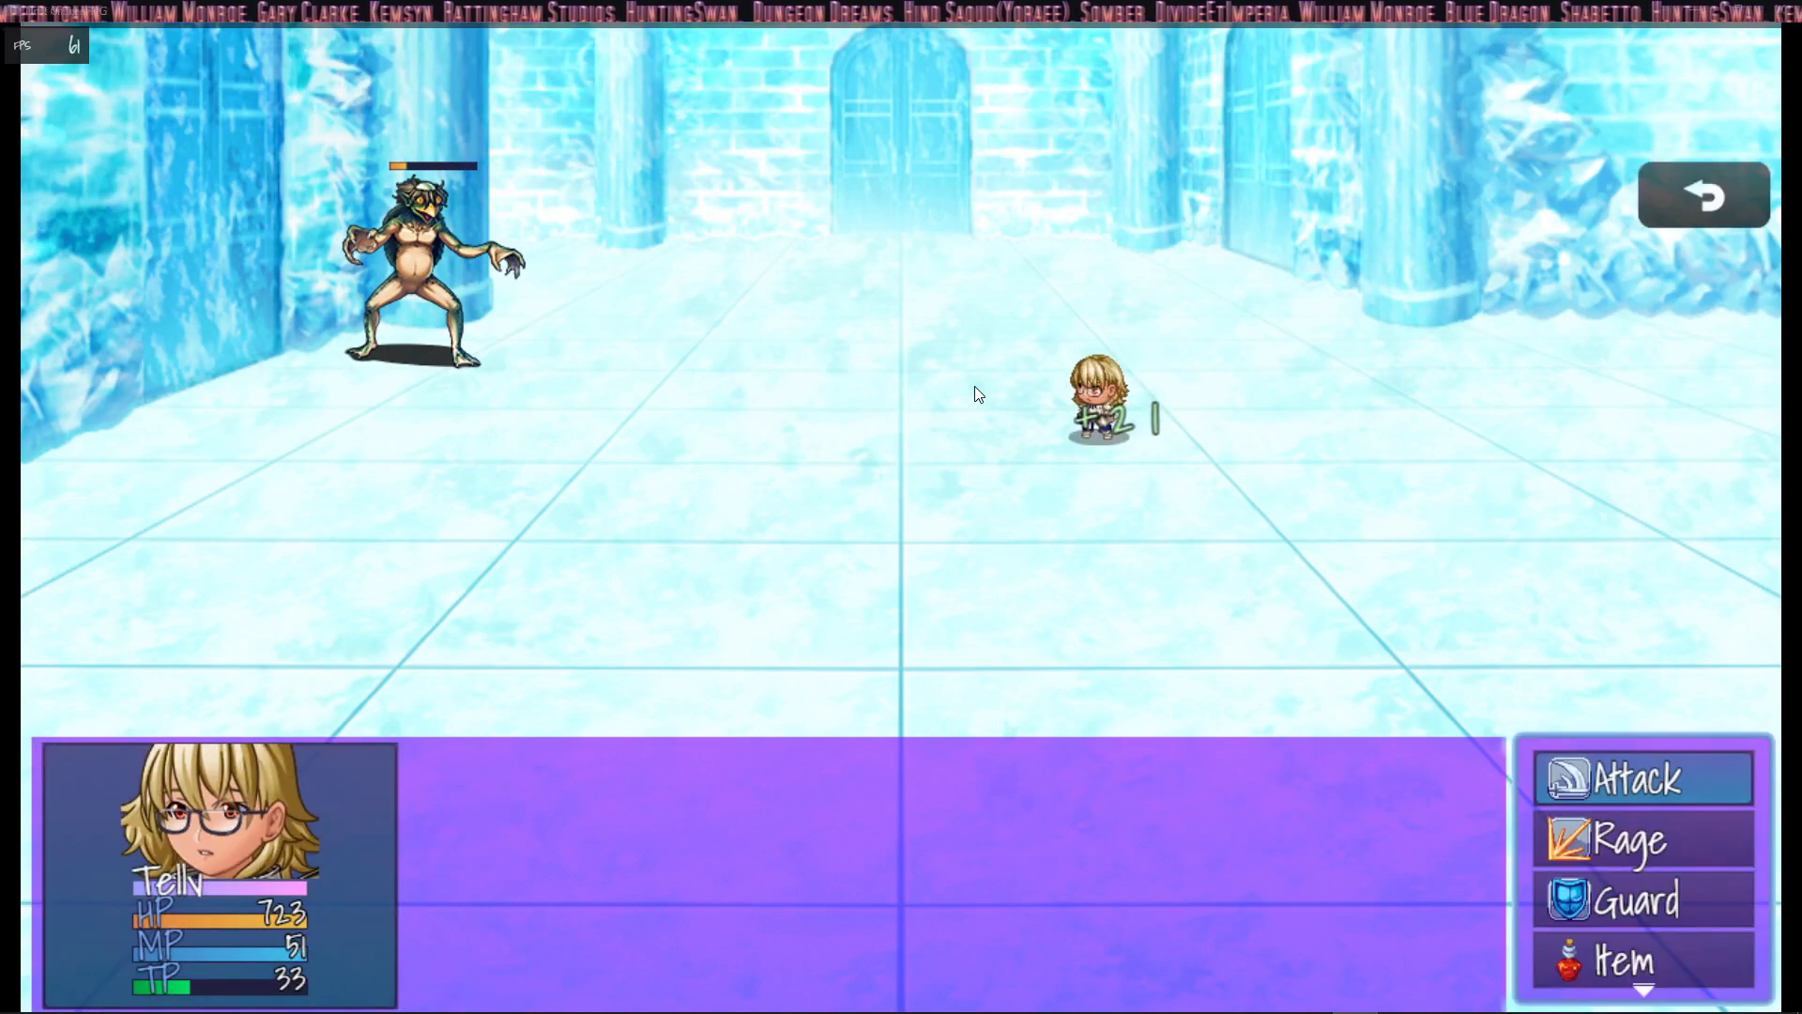
key("Return")
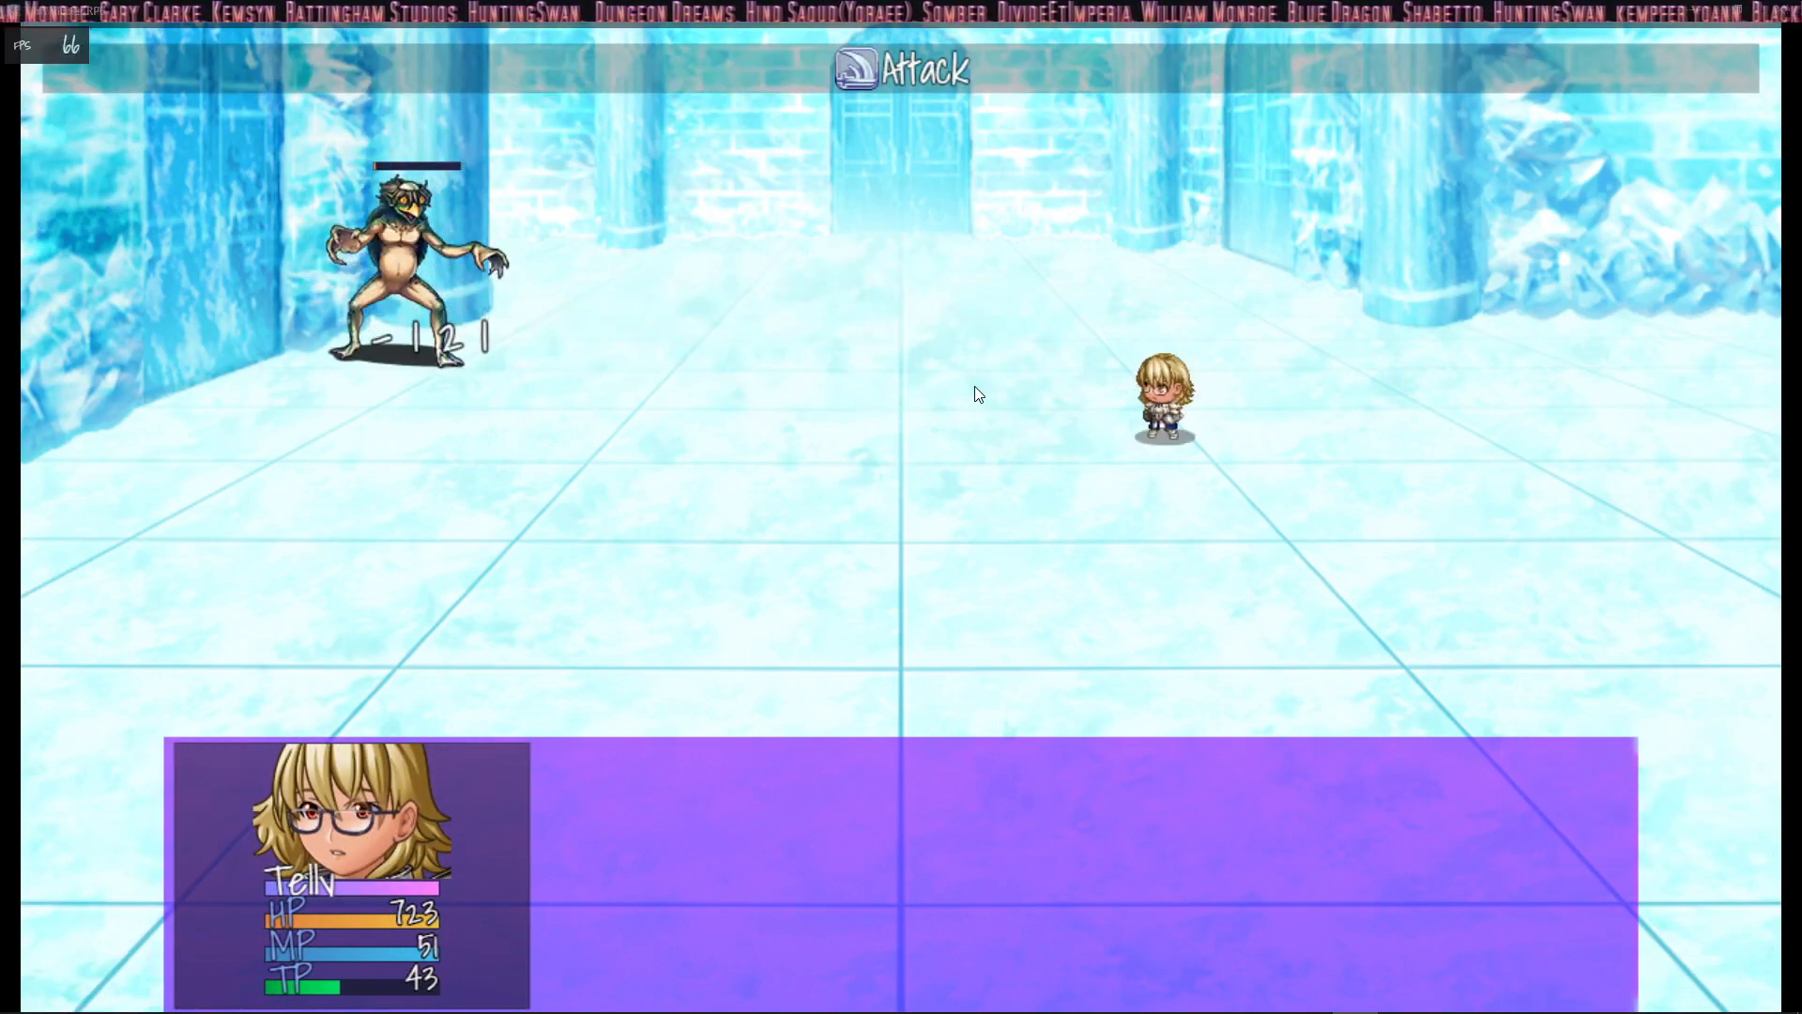
key("Down")
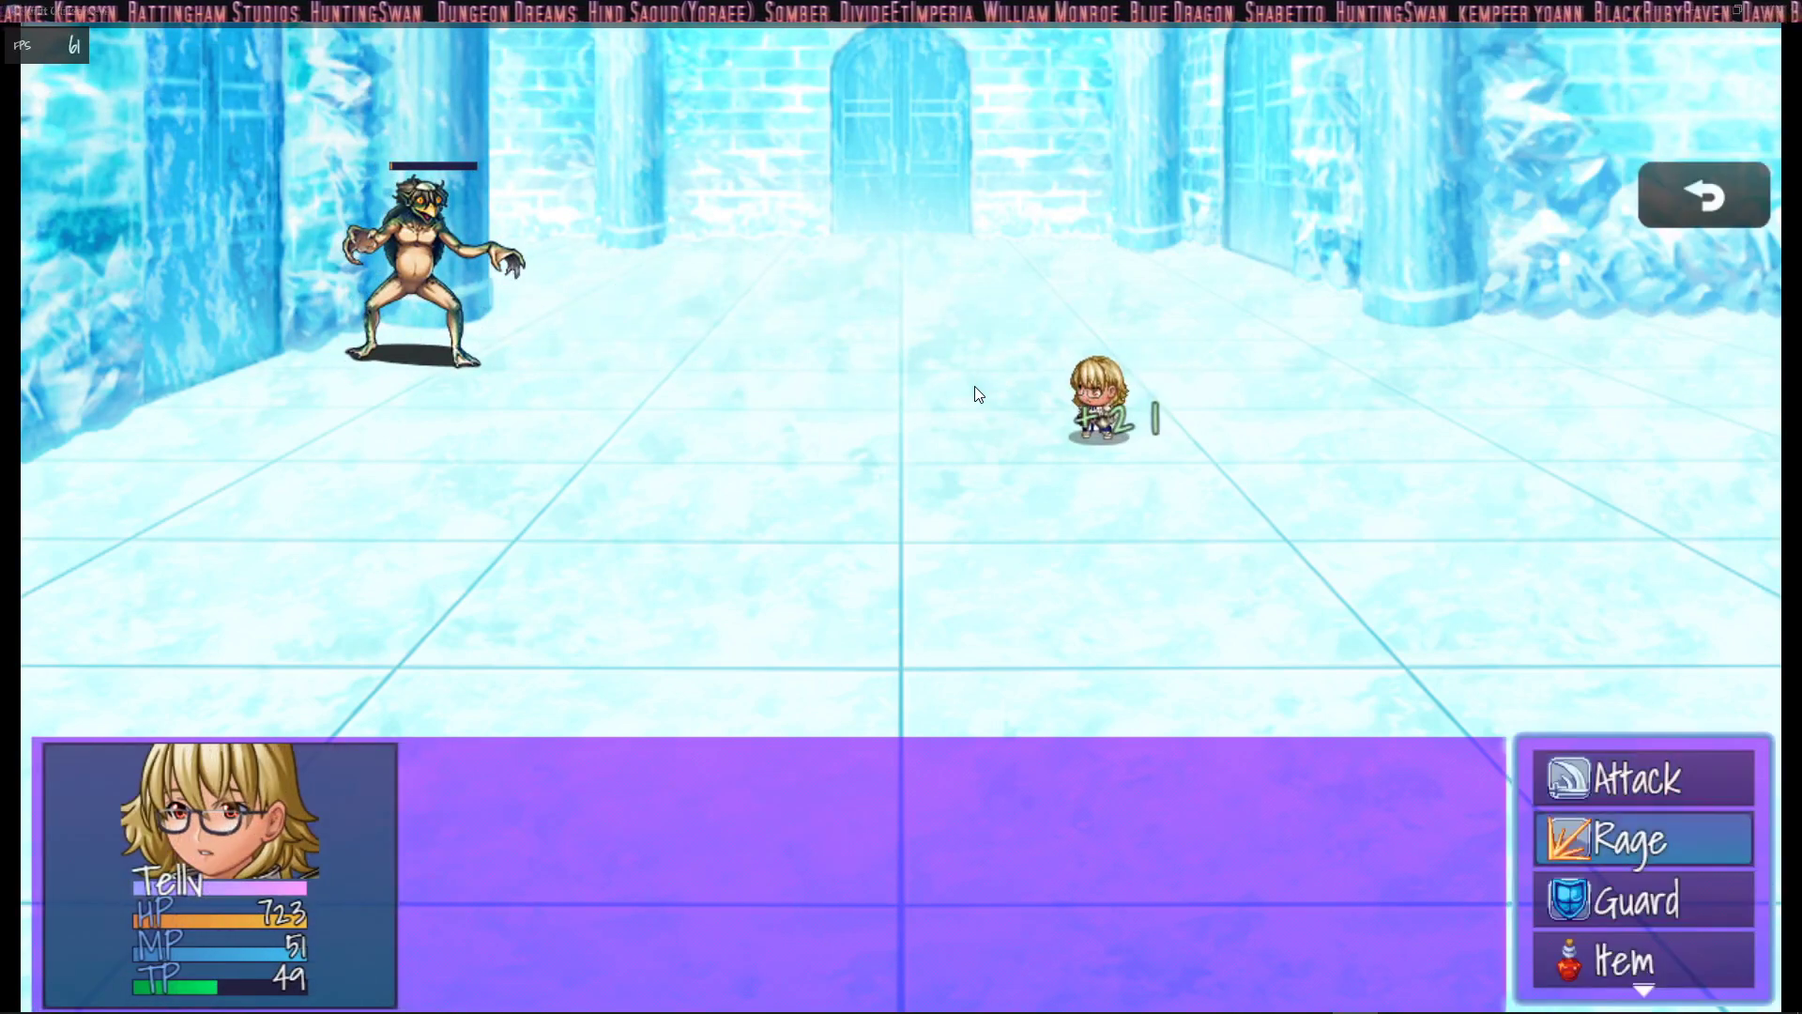
key("Return")
key("Right")
key("Return")
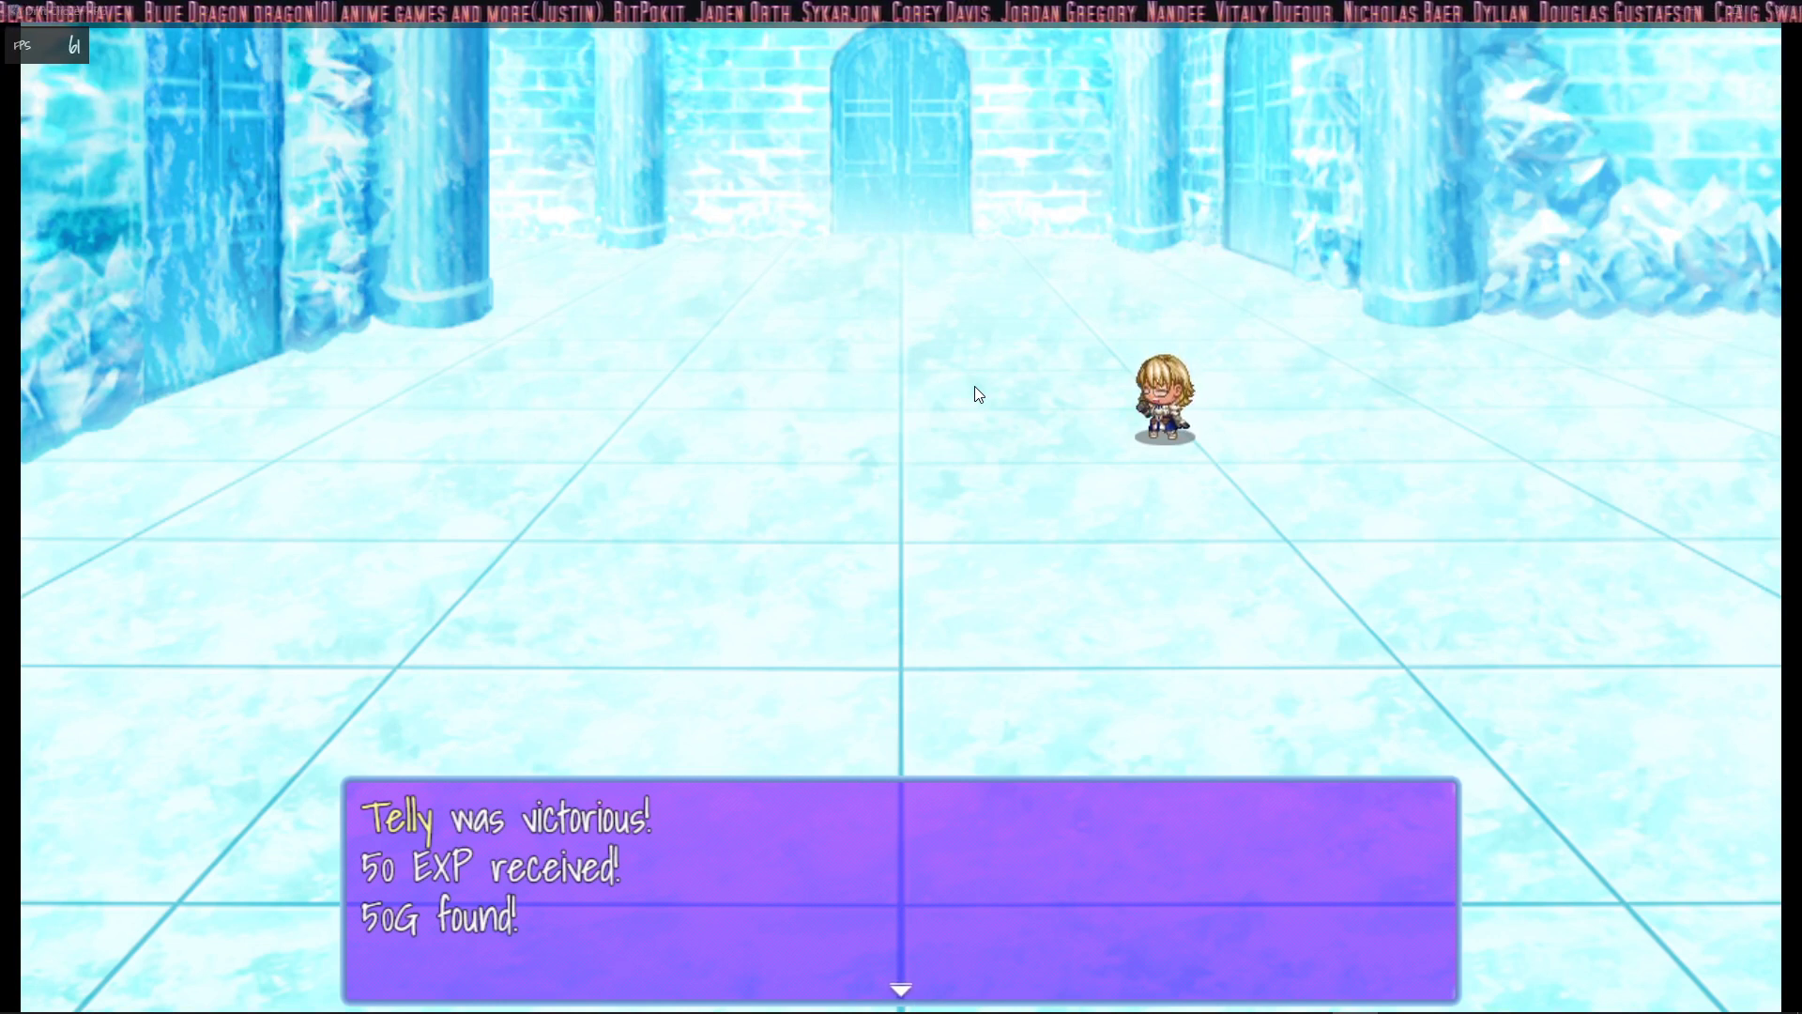
key("Return")
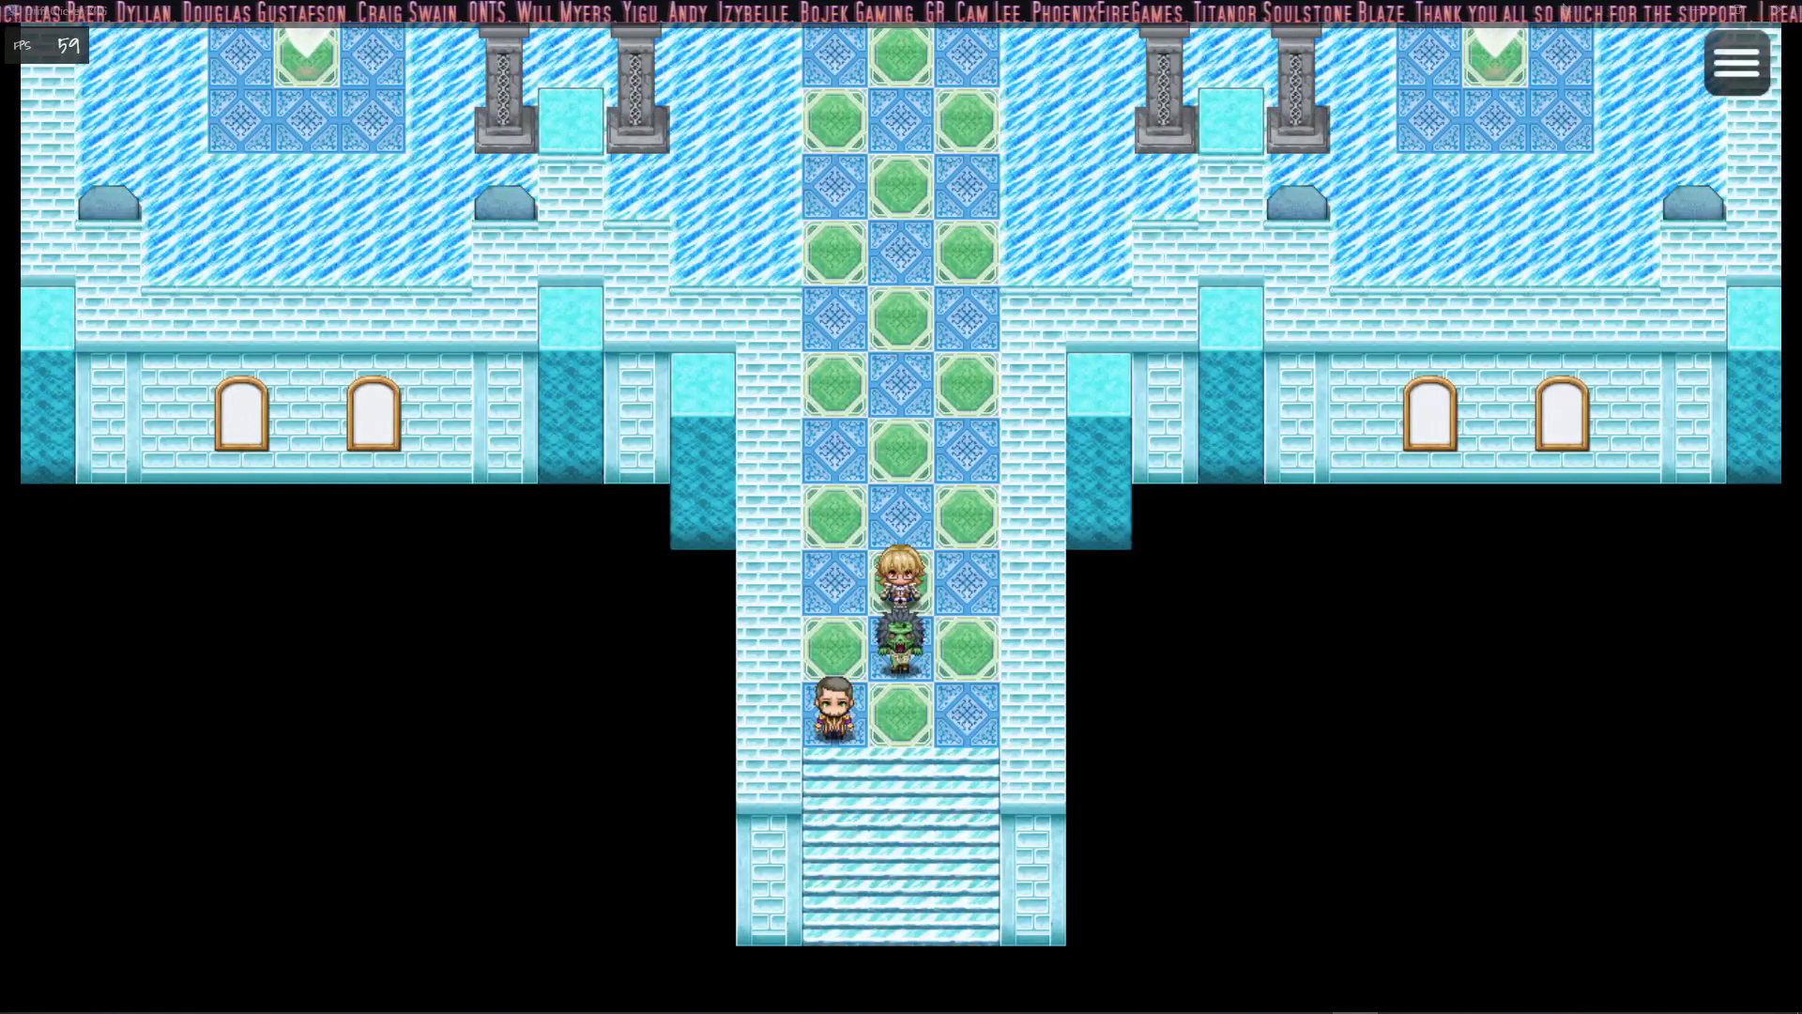
key("alt+F4")
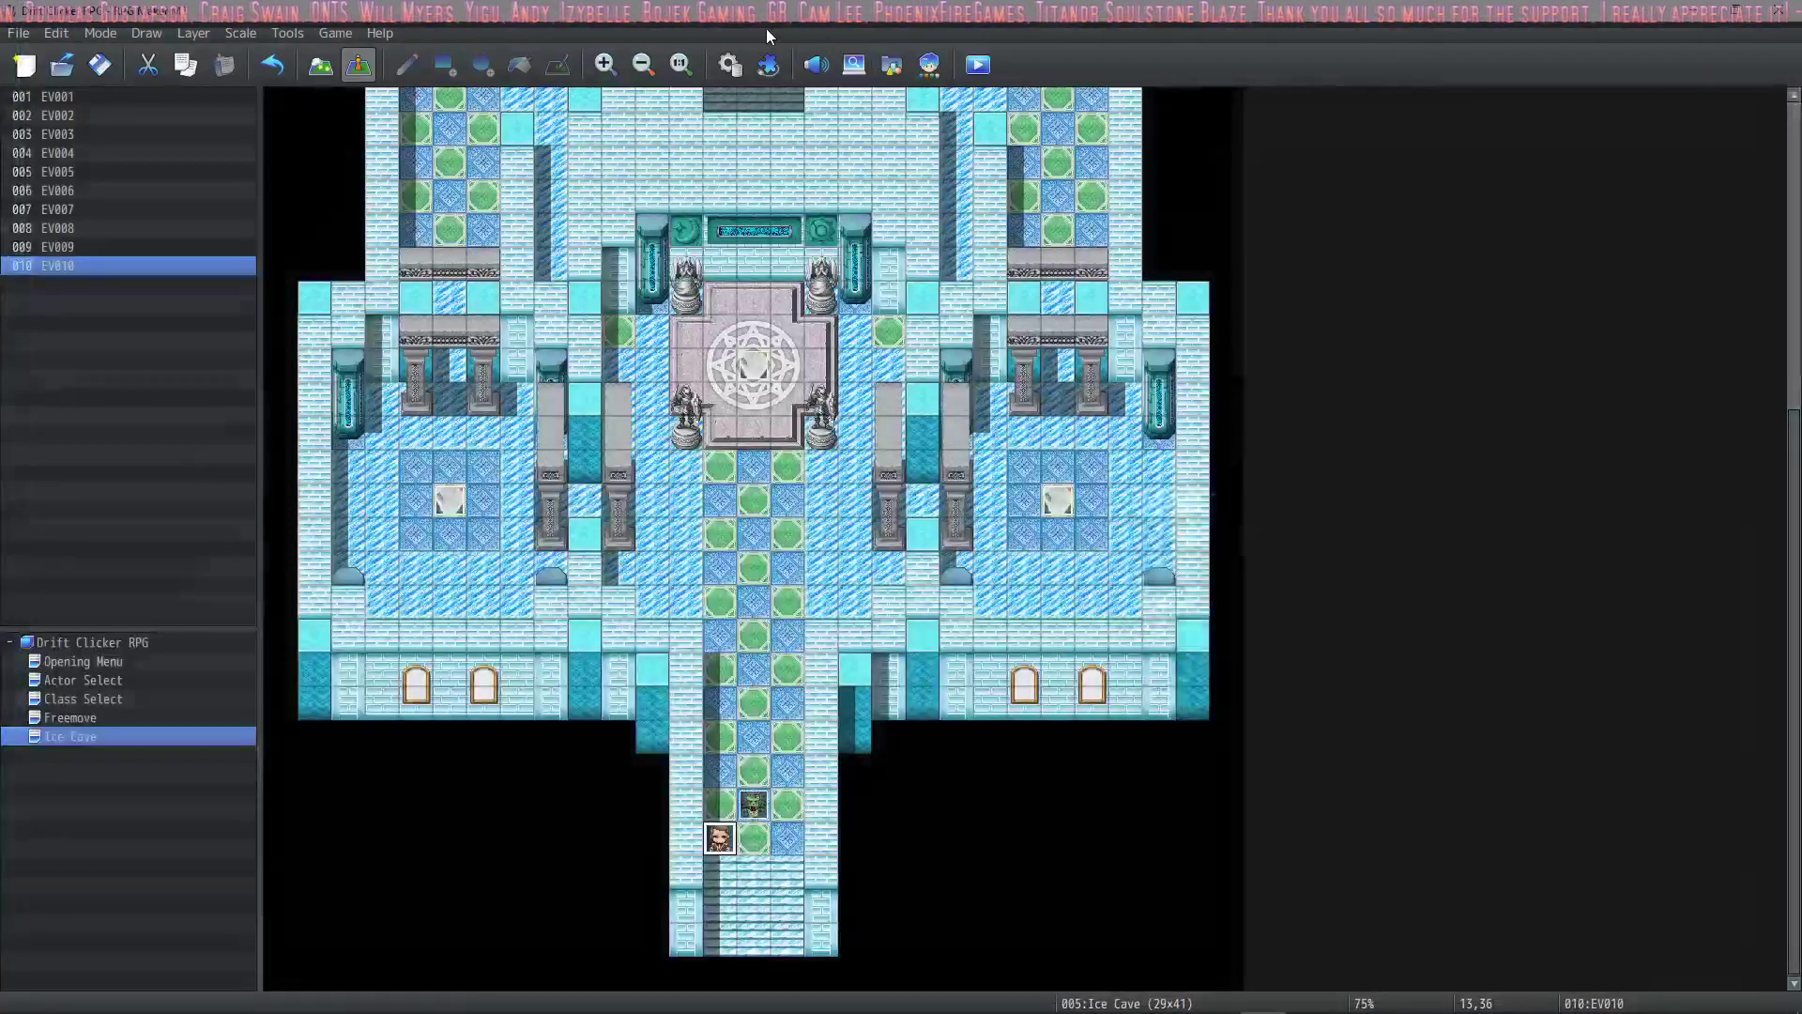